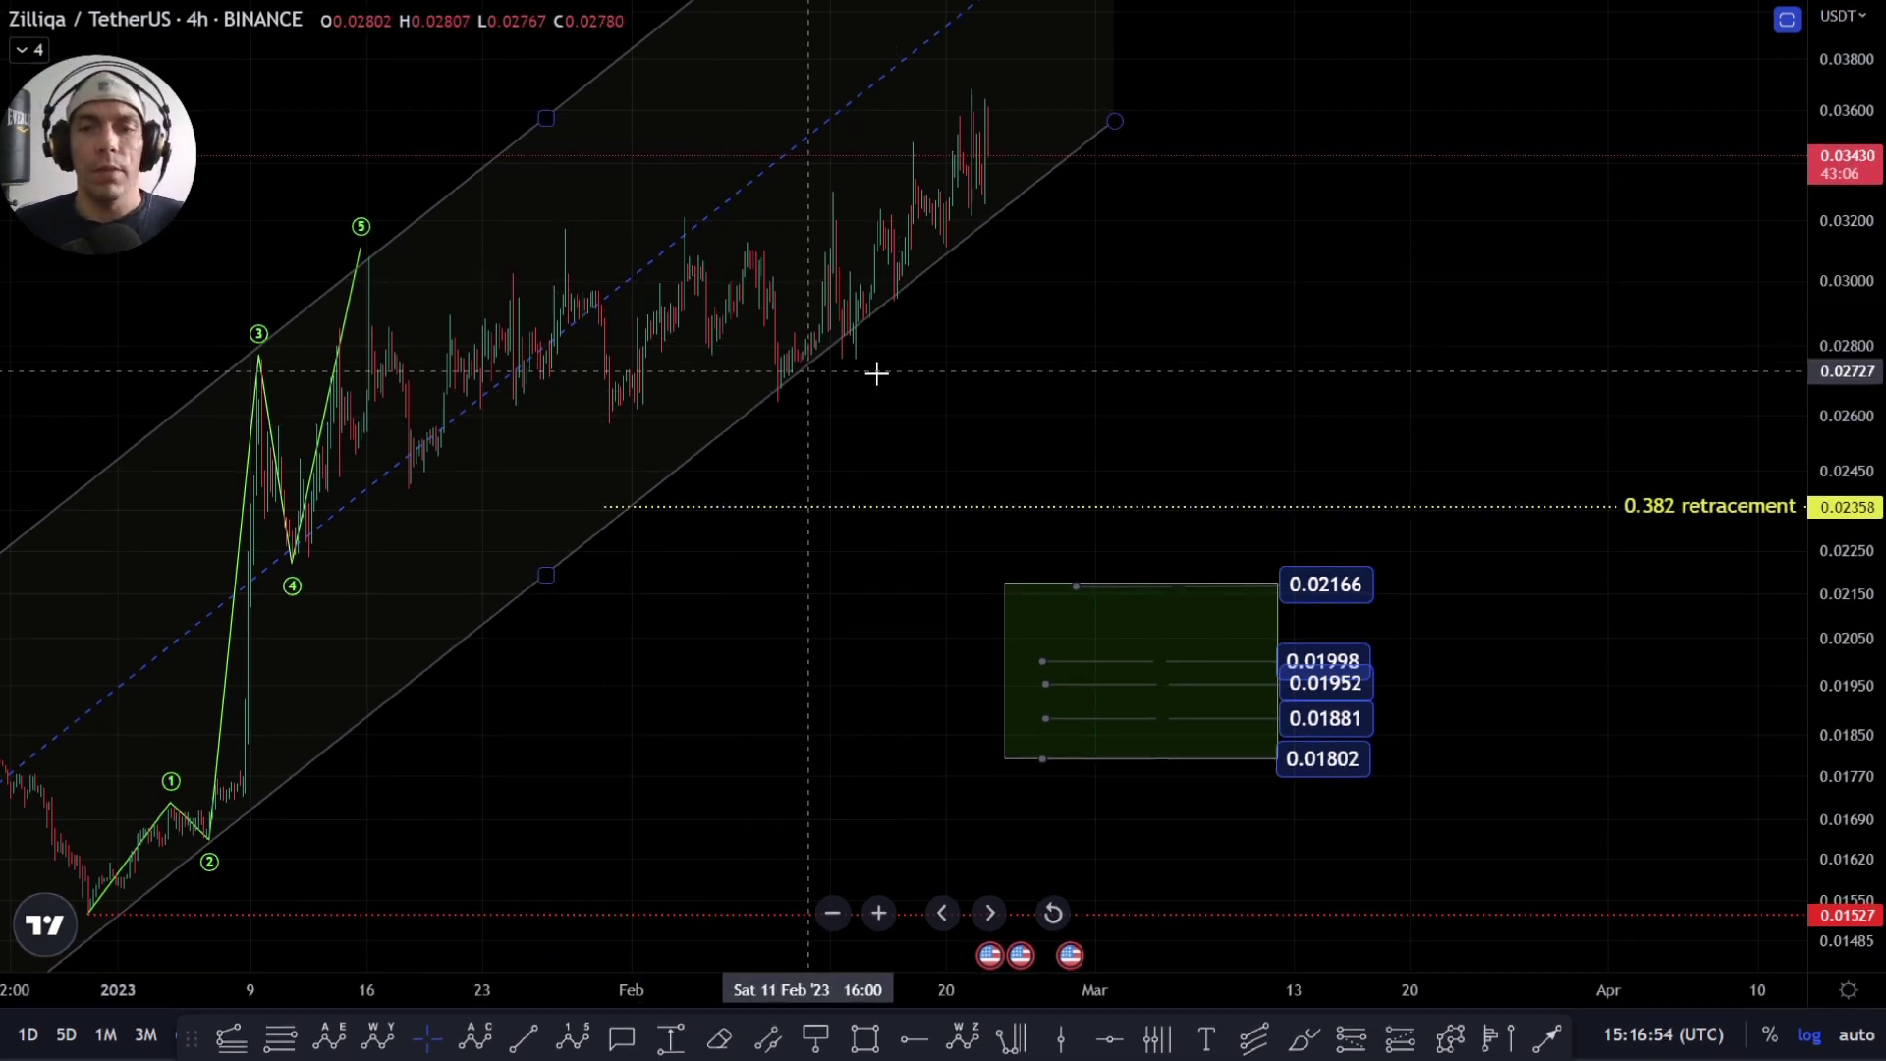
Step: Draw a rectangle over the price action after wave 5, spanning about 0.03971 to 0.02355, and remove it again
{"action": "left_click_drag", "start_coordinate": [977, 373], "coordinate": [1045, 424]}
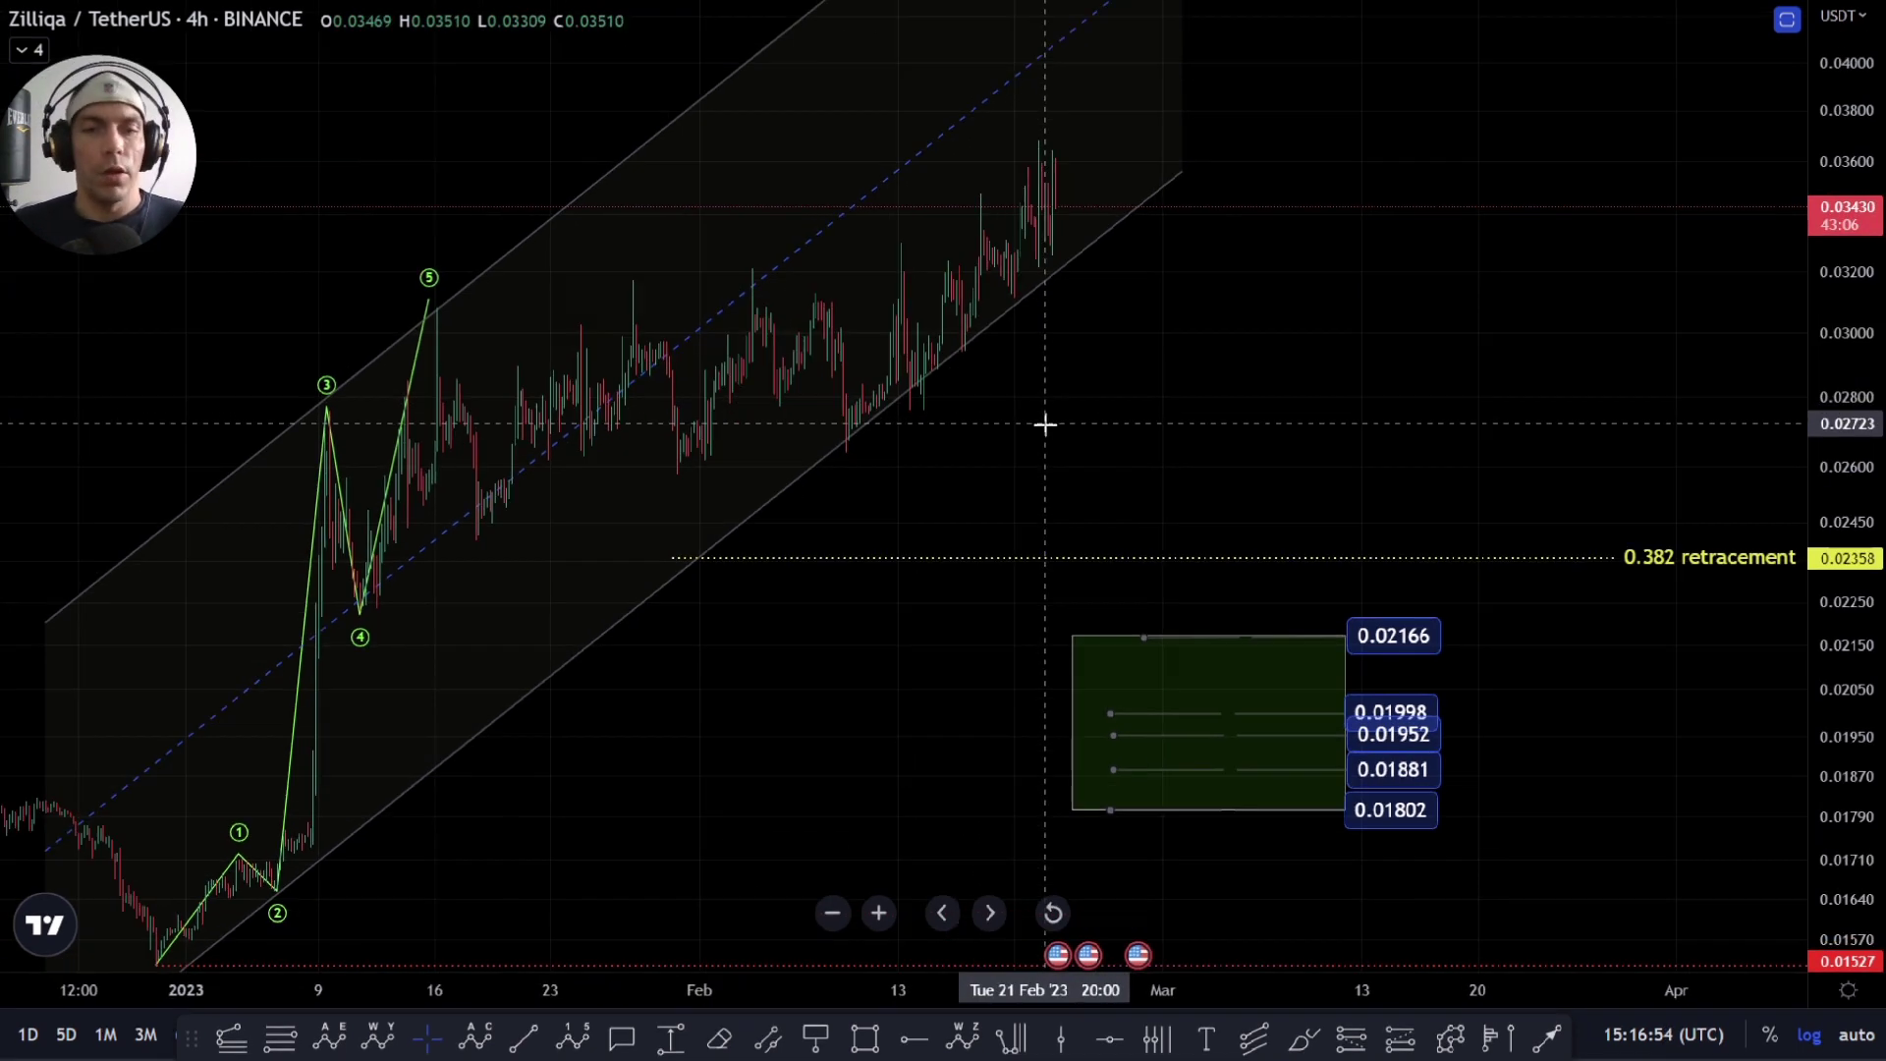
{"action": "left_click", "coordinate": [865, 1038]}
{"action": "left_click", "coordinate": [398, 70]}
{"action": "left_click", "coordinate": [1246, 559]}
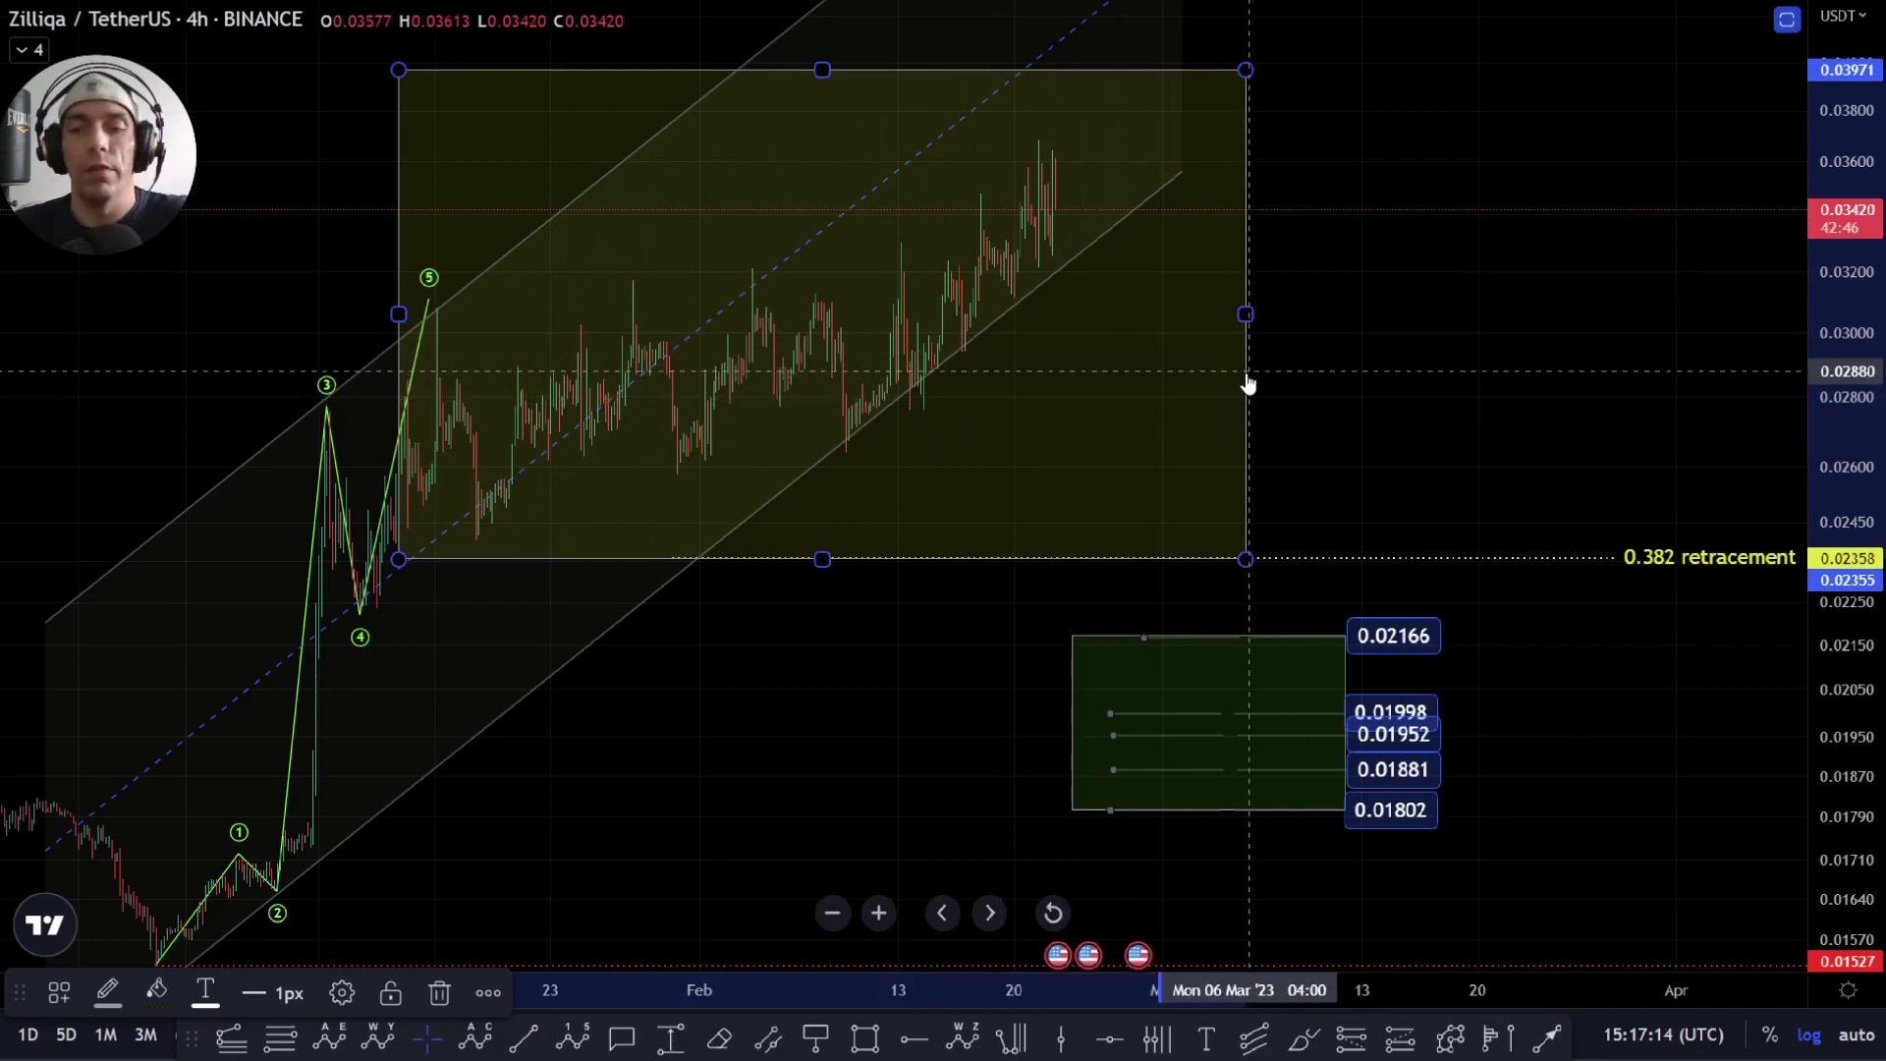
{"action": "key", "text": "Delete"}
Step: Unhide the "more complex" drawing group in the object tree and move the wave (c) endpoint to about 0.02314
{"action": "right_click", "coordinate": [1112, 414]}
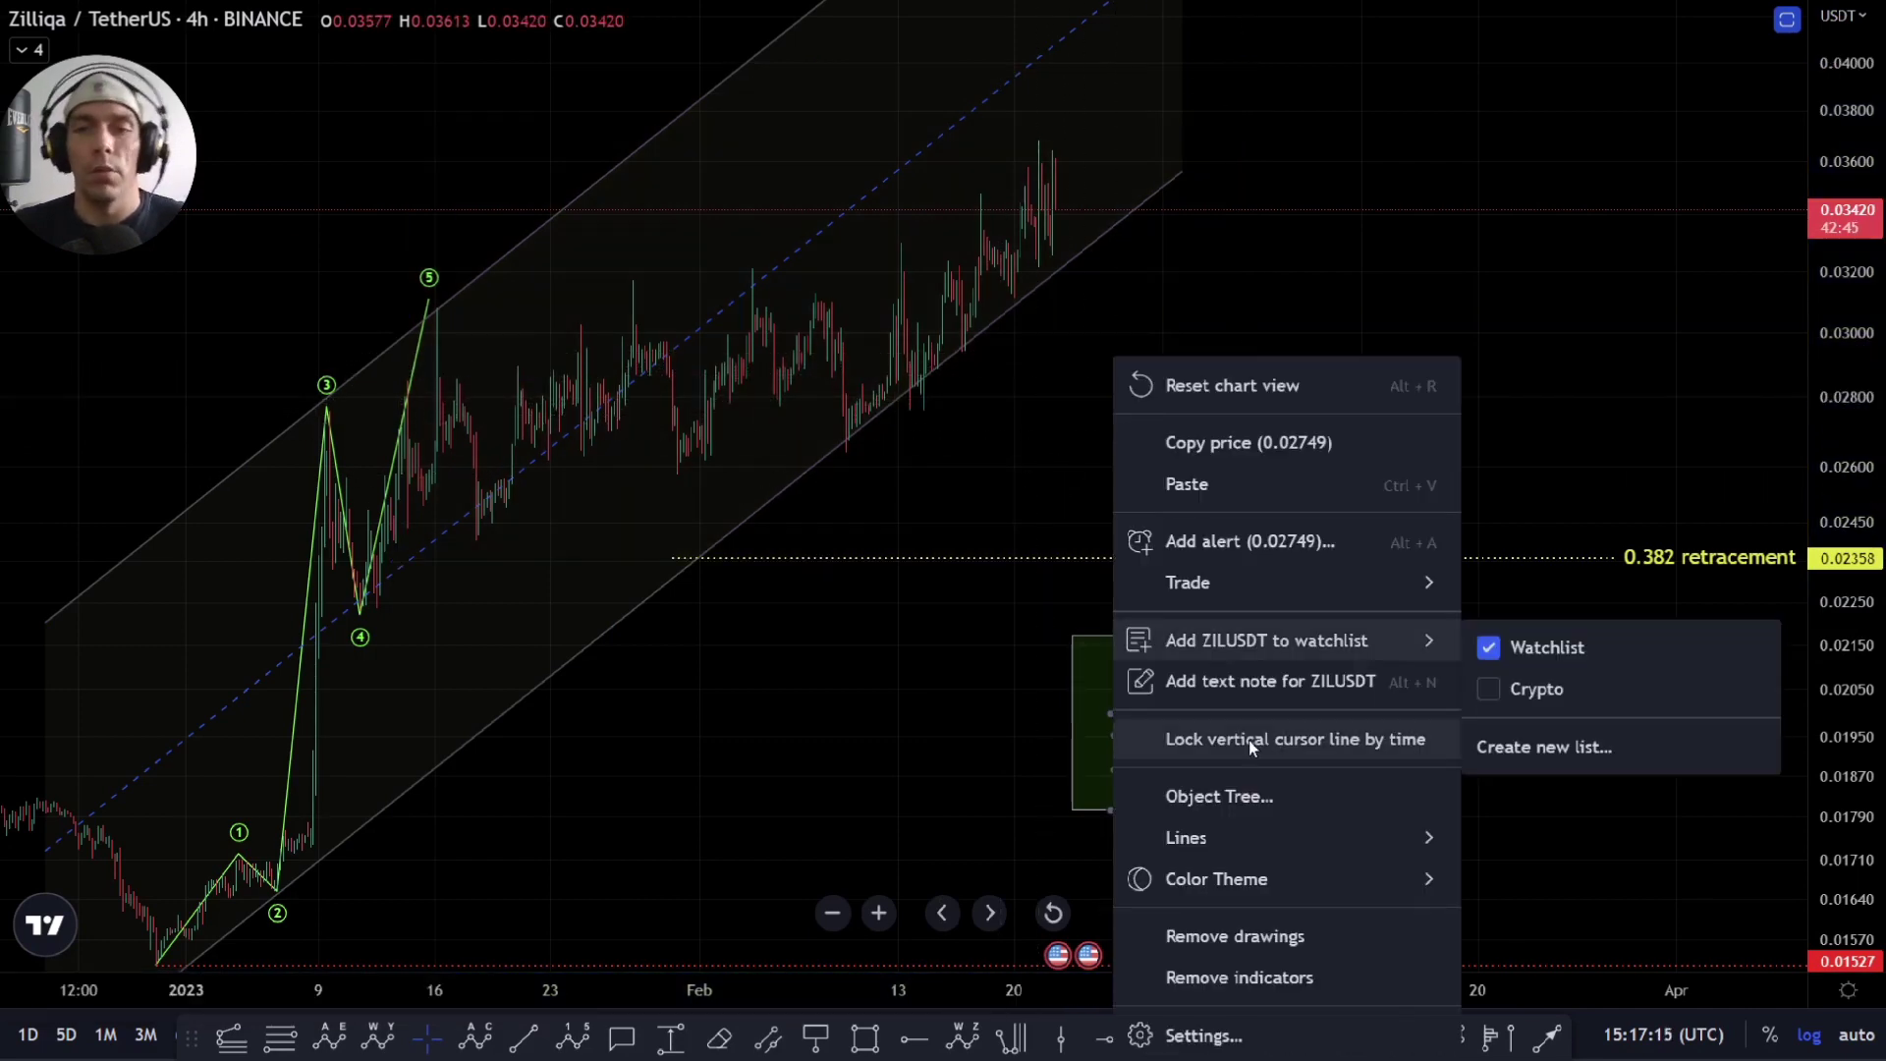
{"action": "left_click", "coordinate": [1263, 798]}
{"action": "scroll", "coordinate": [1101, 567], "scroll_direction": "down", "scroll_amount": 1}
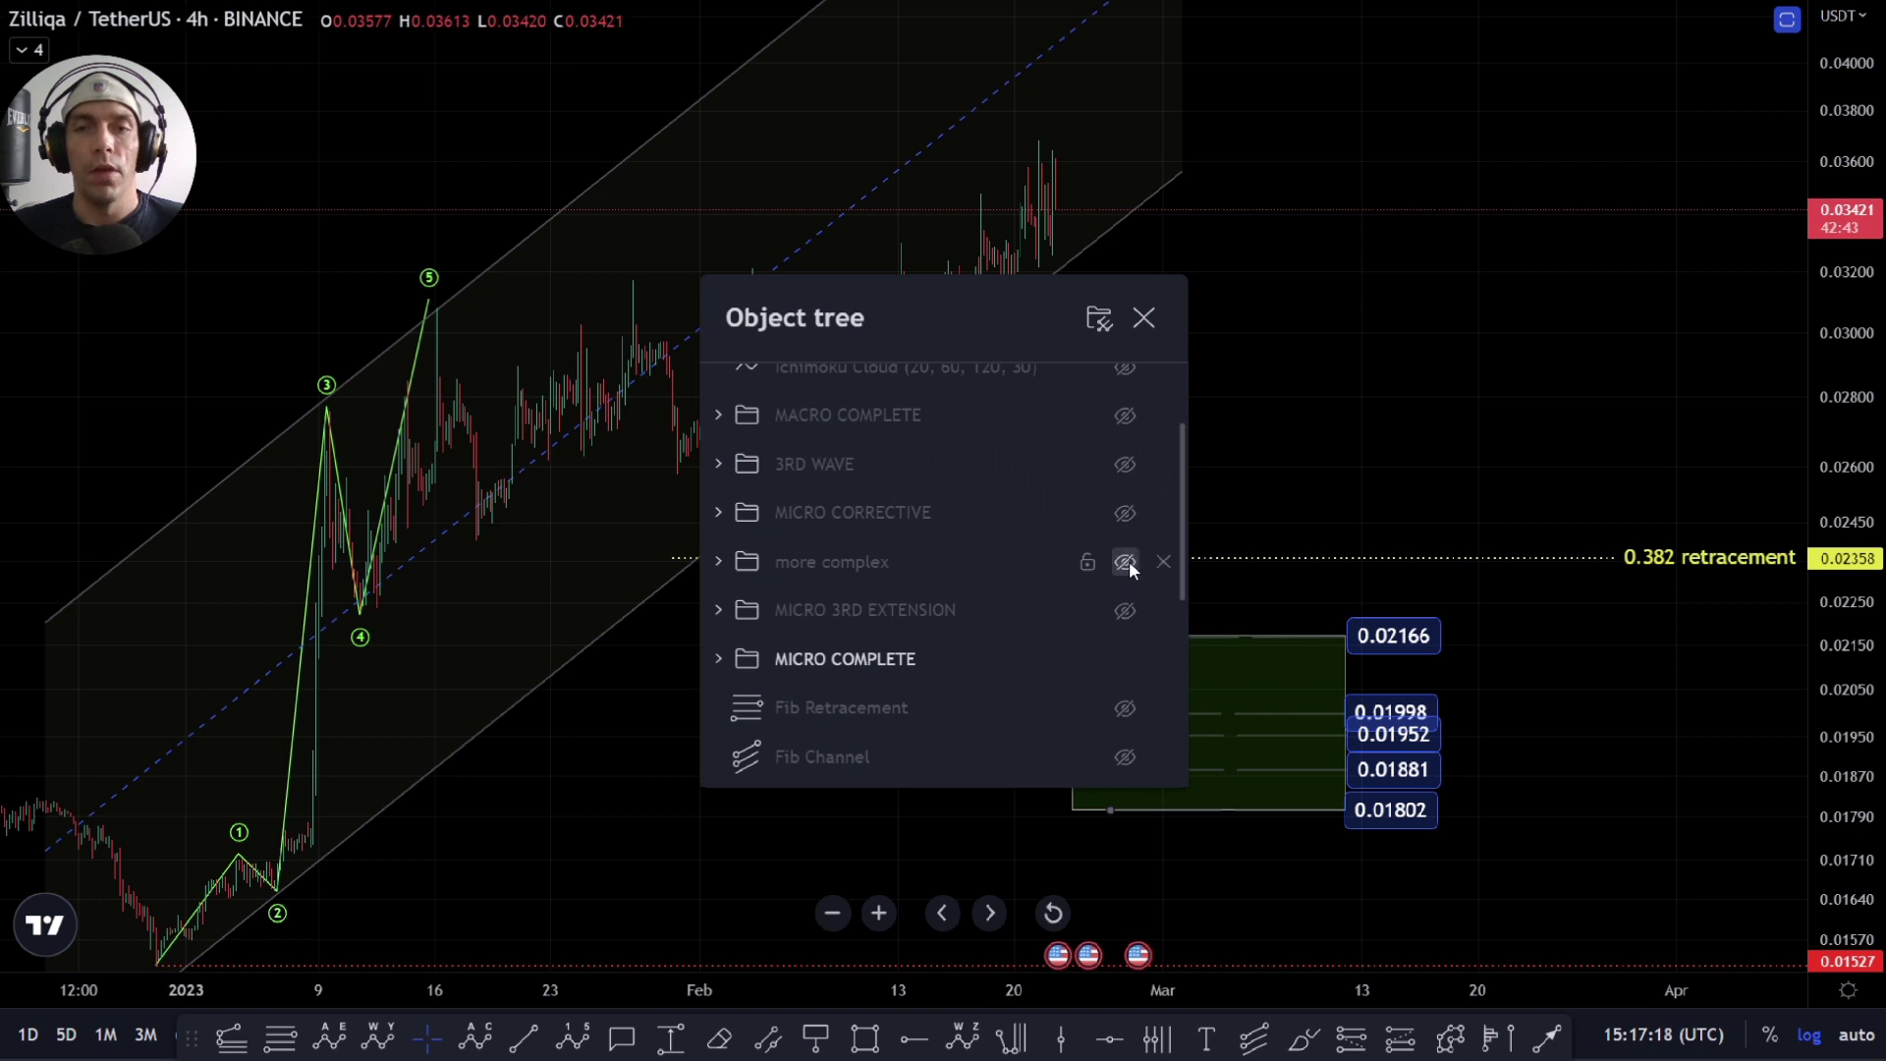
{"action": "left_click", "coordinate": [1126, 561]}
{"action": "key", "text": "Escape"}
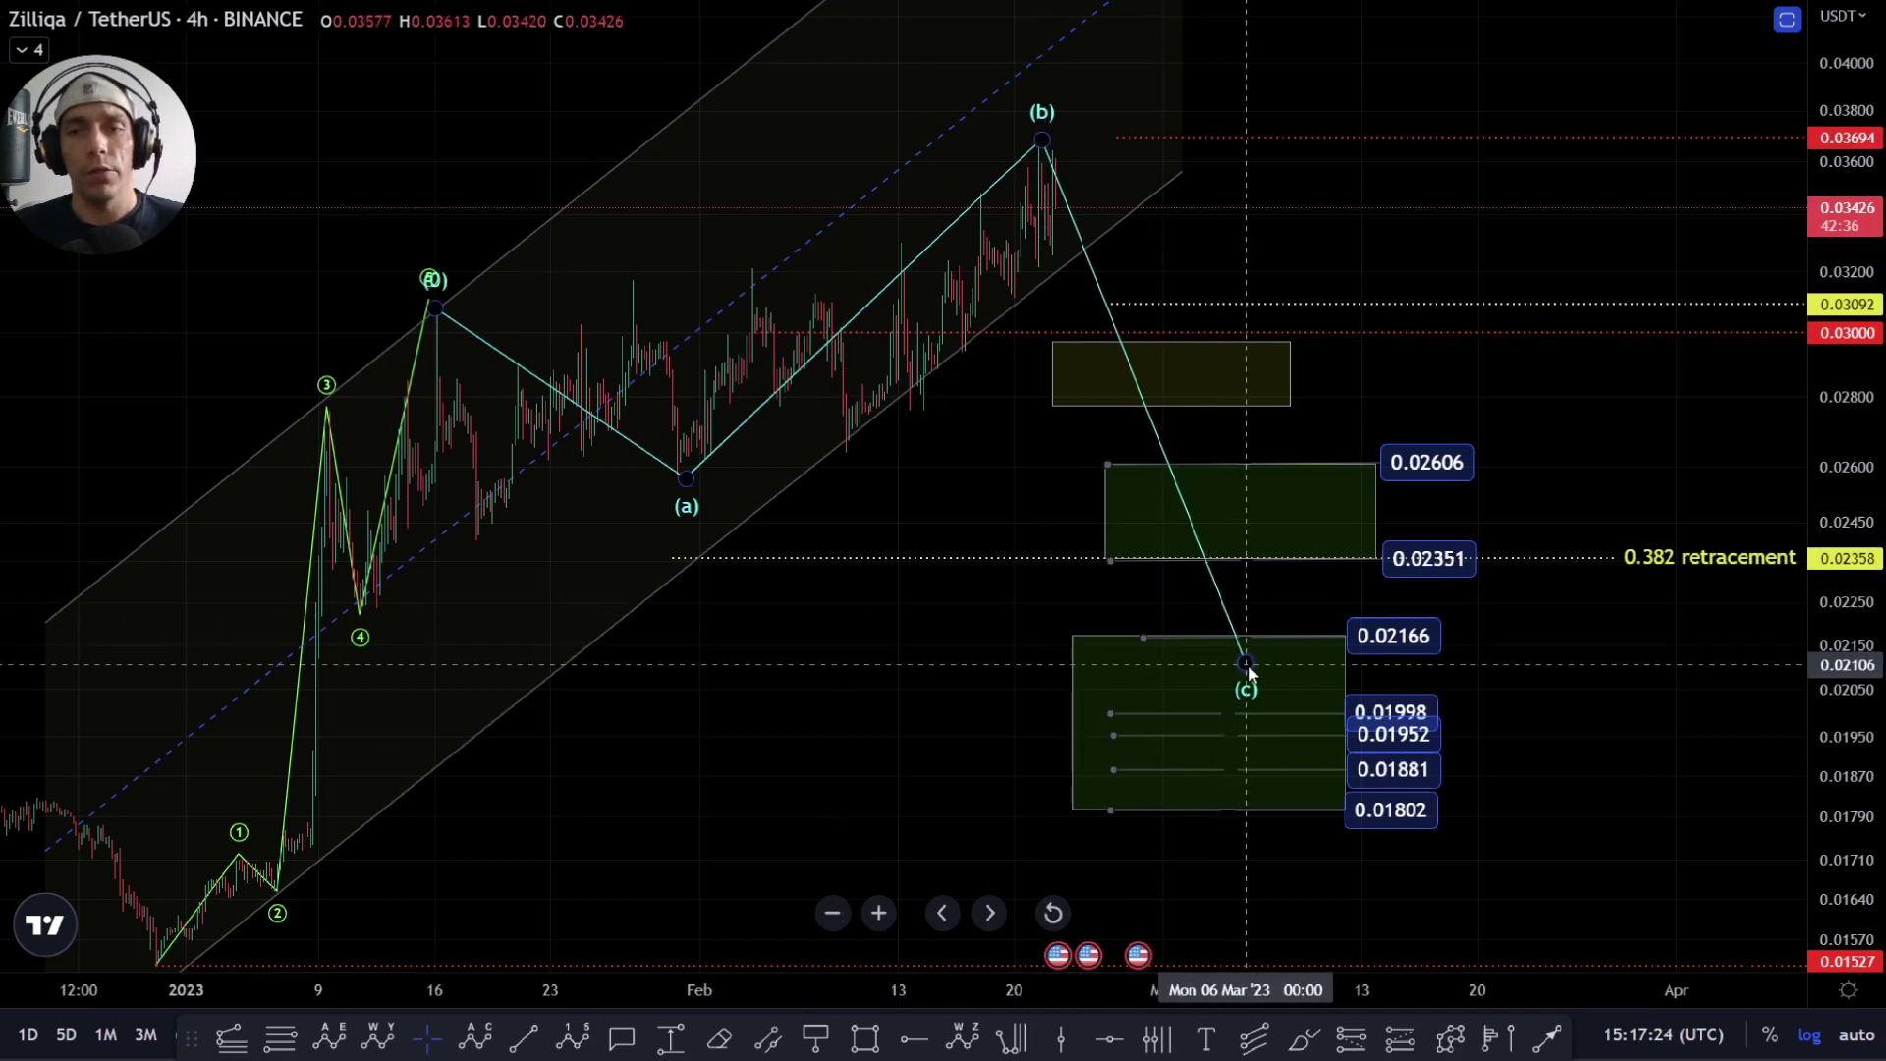
{"action": "mouse_move", "coordinate": [1246, 664]}
{"action": "left_mouse_down"}
{"action": "mouse_move", "coordinate": [1219, 385]}
{"action": "mouse_move", "coordinate": [1299, 577]}
{"action": "left_mouse_up"}
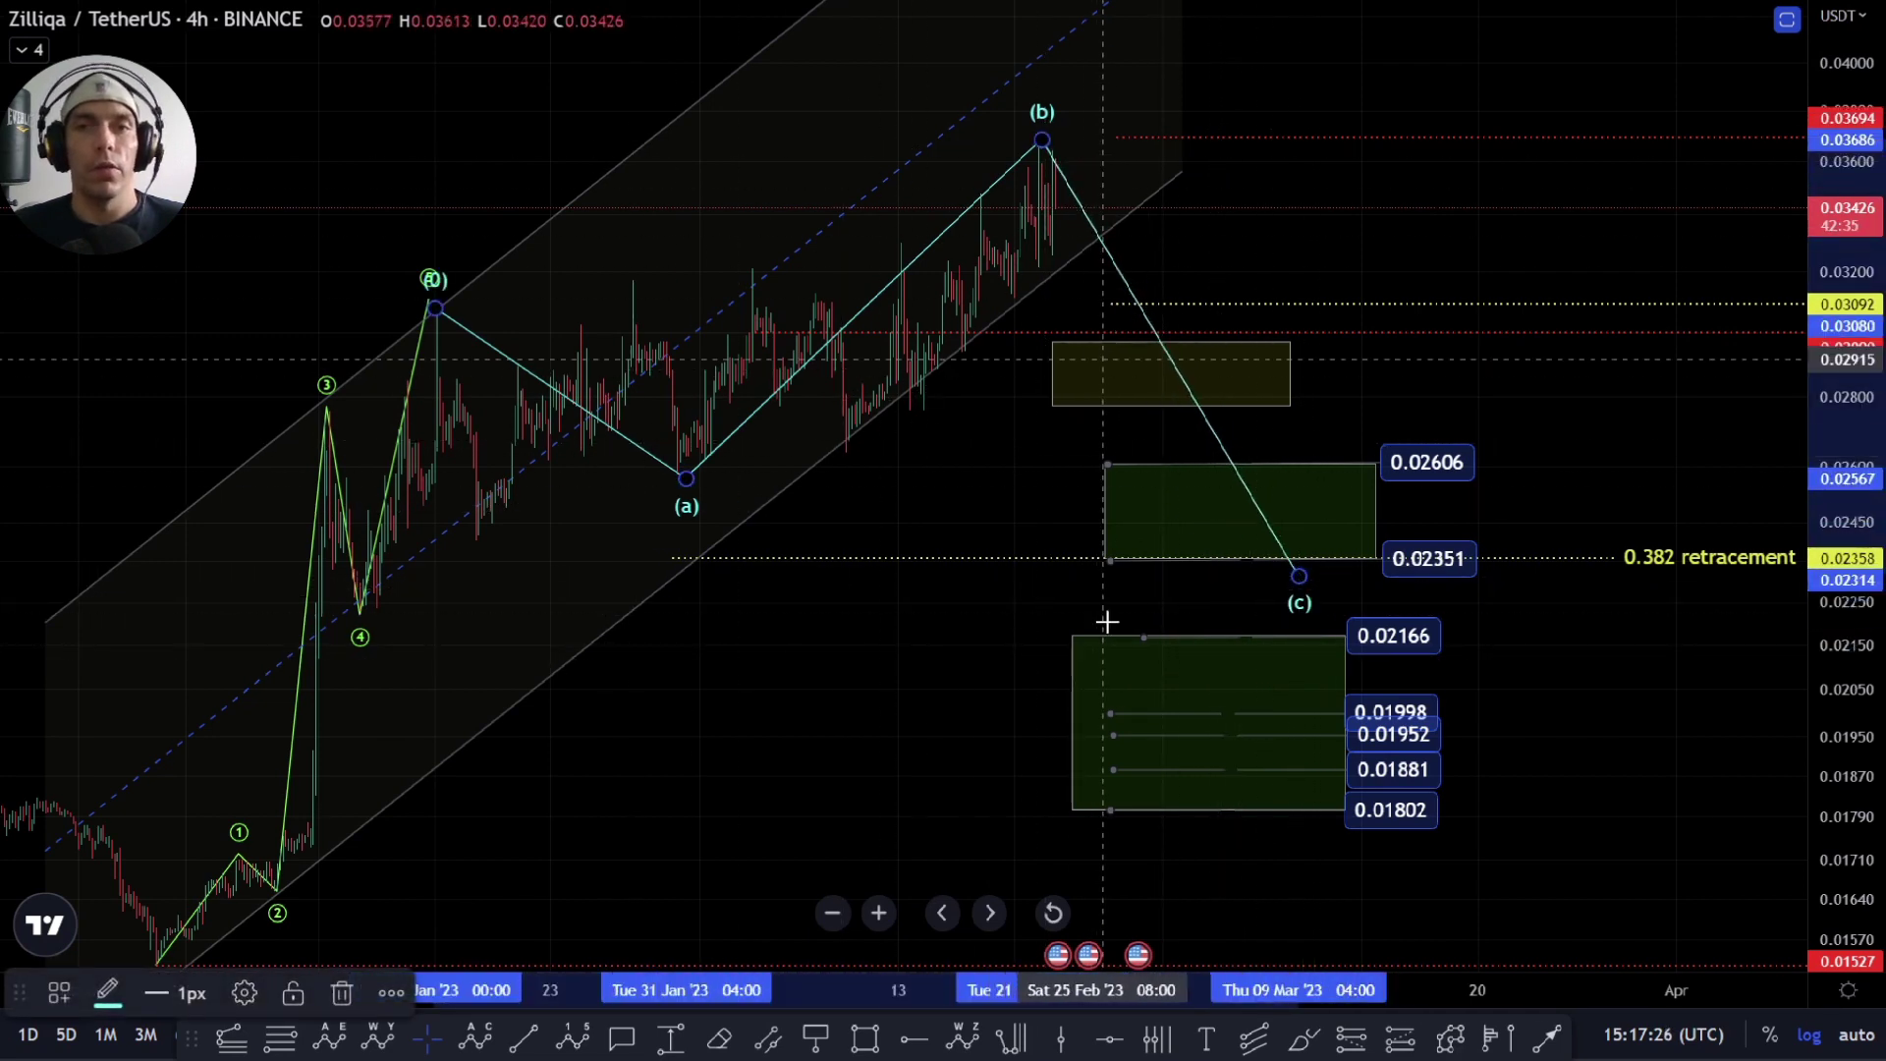
Step: Draw a yellow three-leg zigzag path from the wave (a) low through the early-February high and mid-February low to the wave (b) high
{"action": "left_click", "coordinate": [1452, 1039]}
{"action": "left_click", "coordinate": [675, 467]}
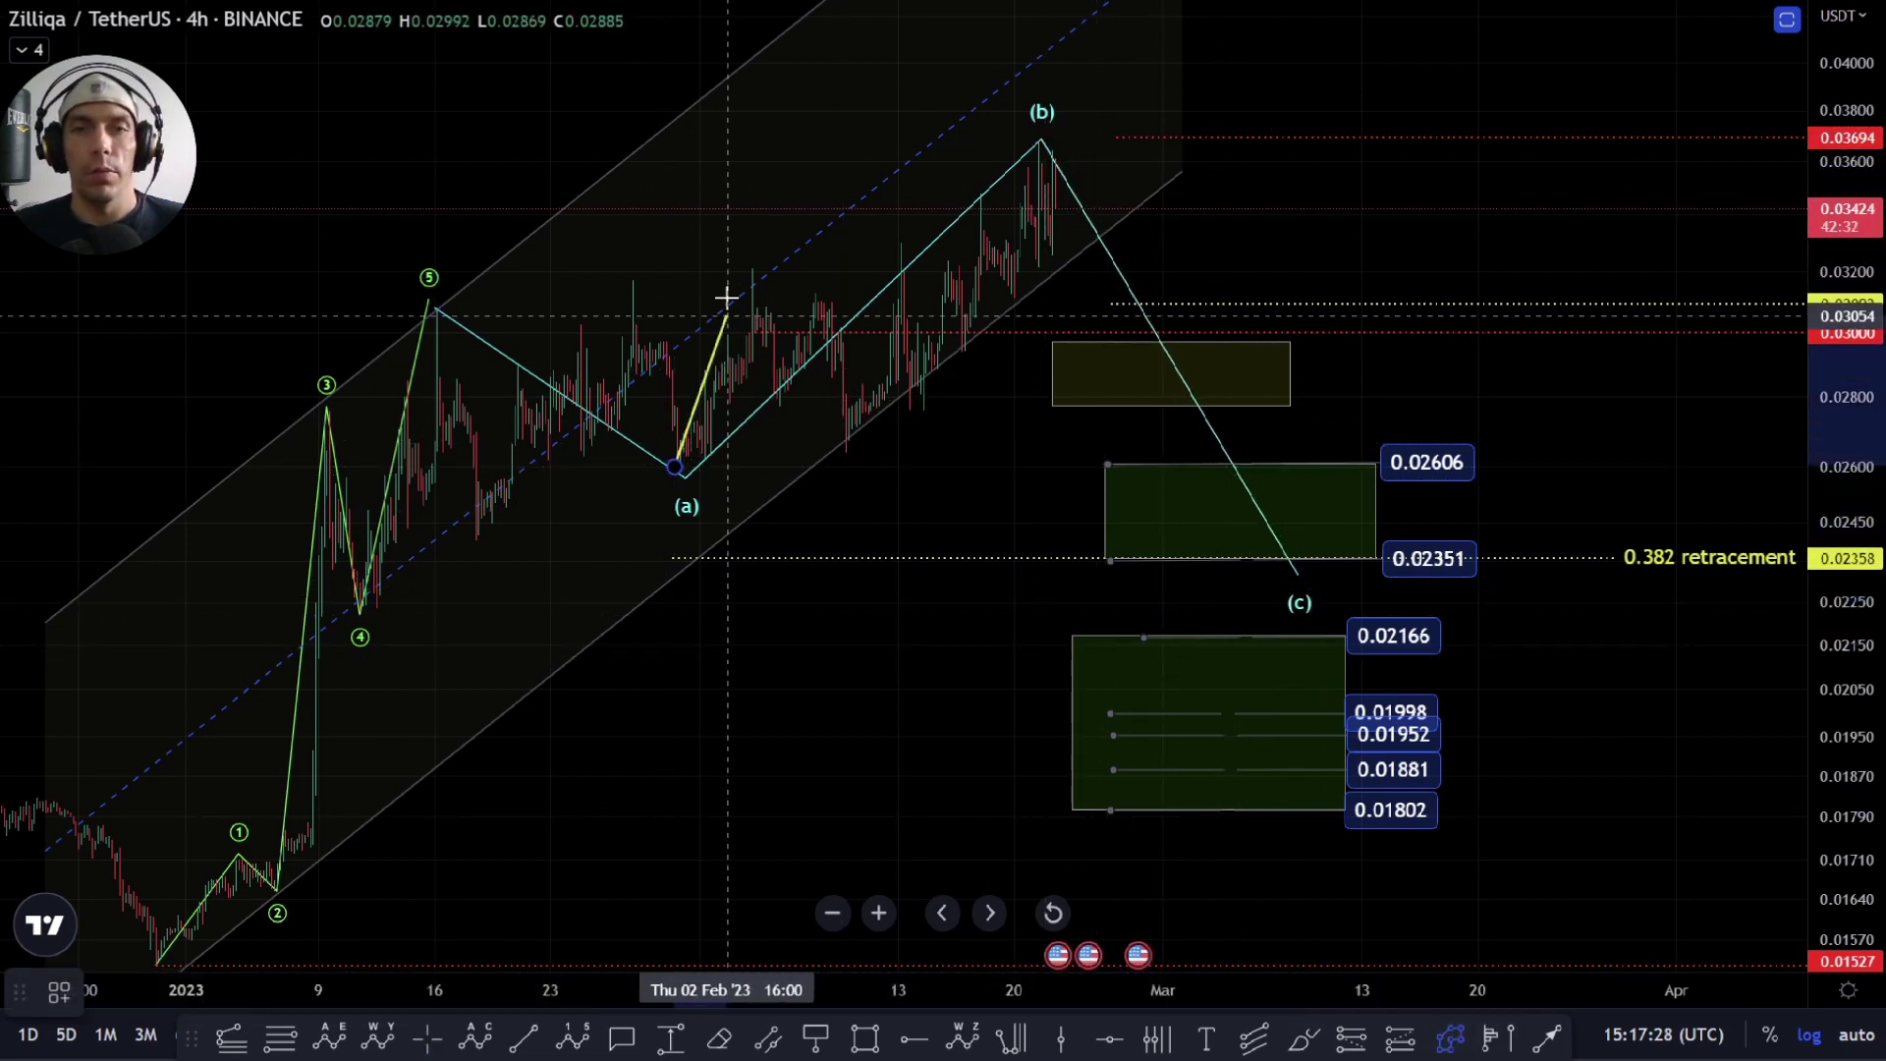
{"action": "left_click", "coordinate": [761, 254]}
{"action": "left_click", "coordinate": [857, 435]}
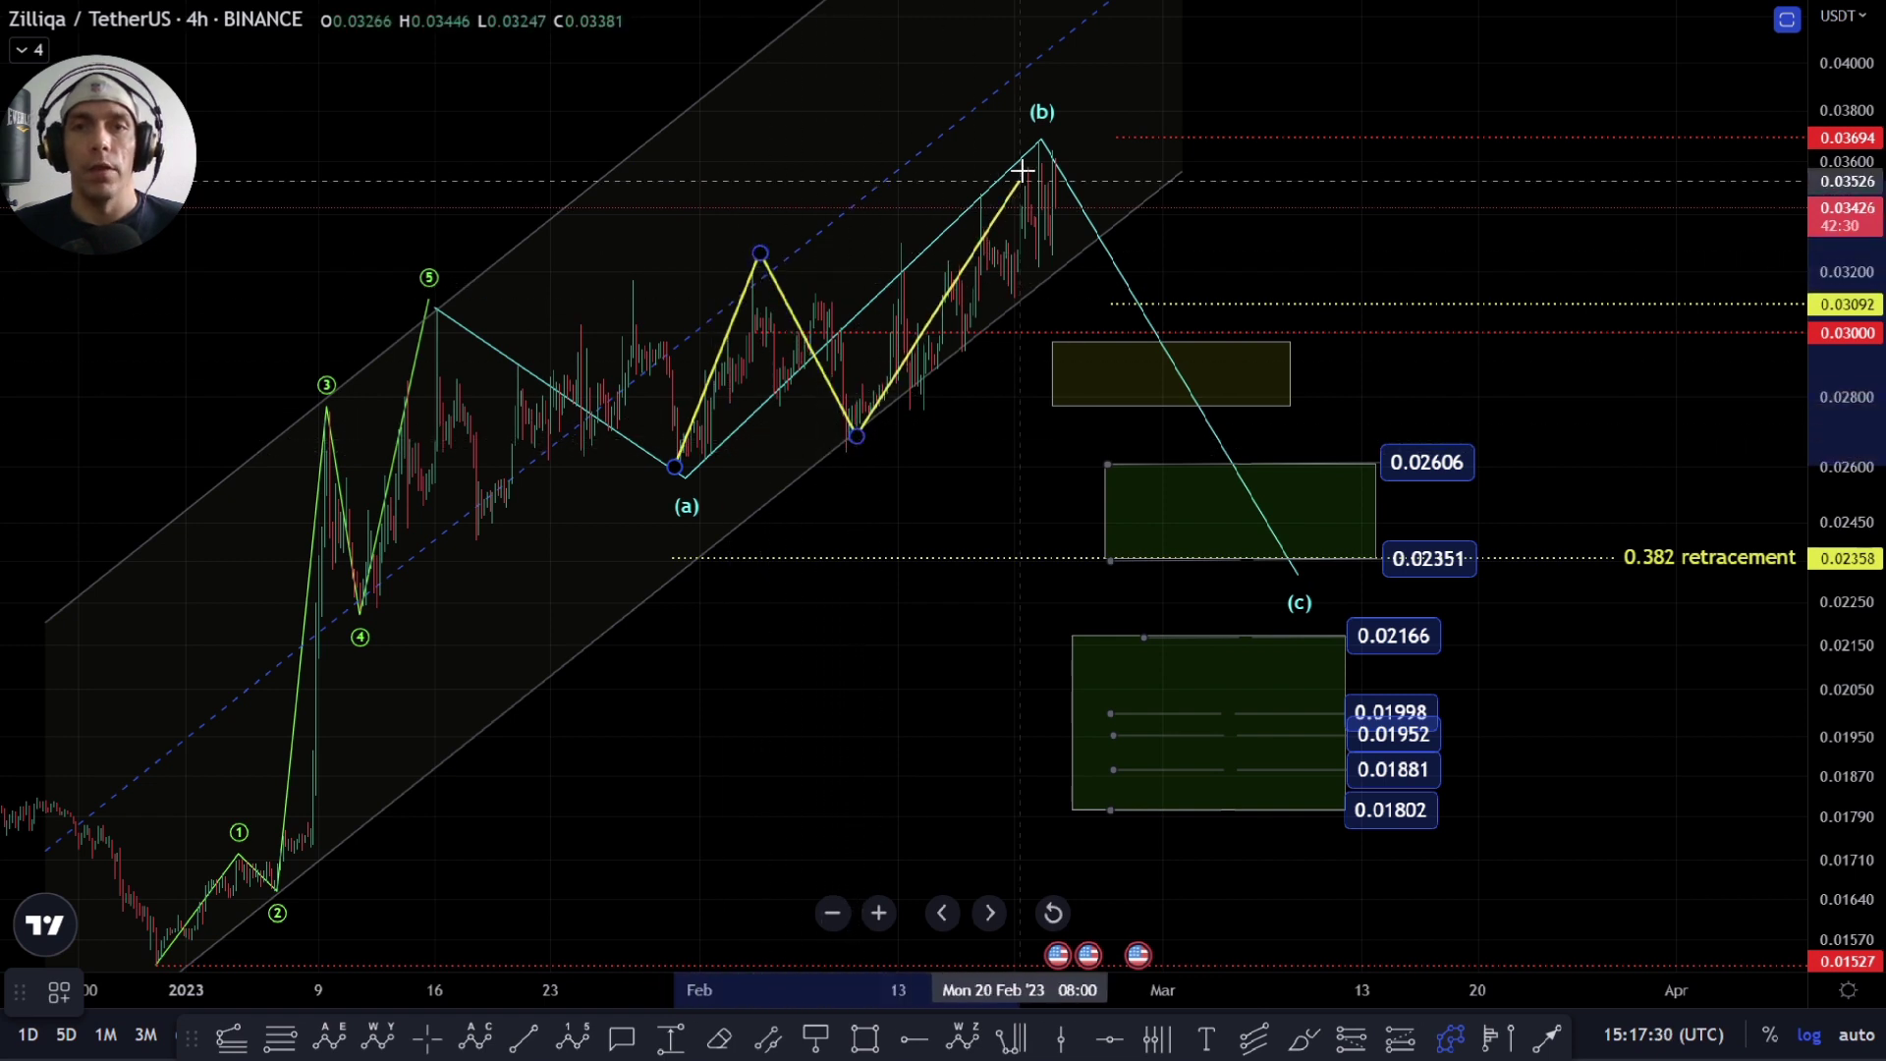
{"action": "left_click", "coordinate": [1031, 140]}
{"action": "left_click_drag", "start_coordinate": [857, 435], "coordinate": [847, 457]}
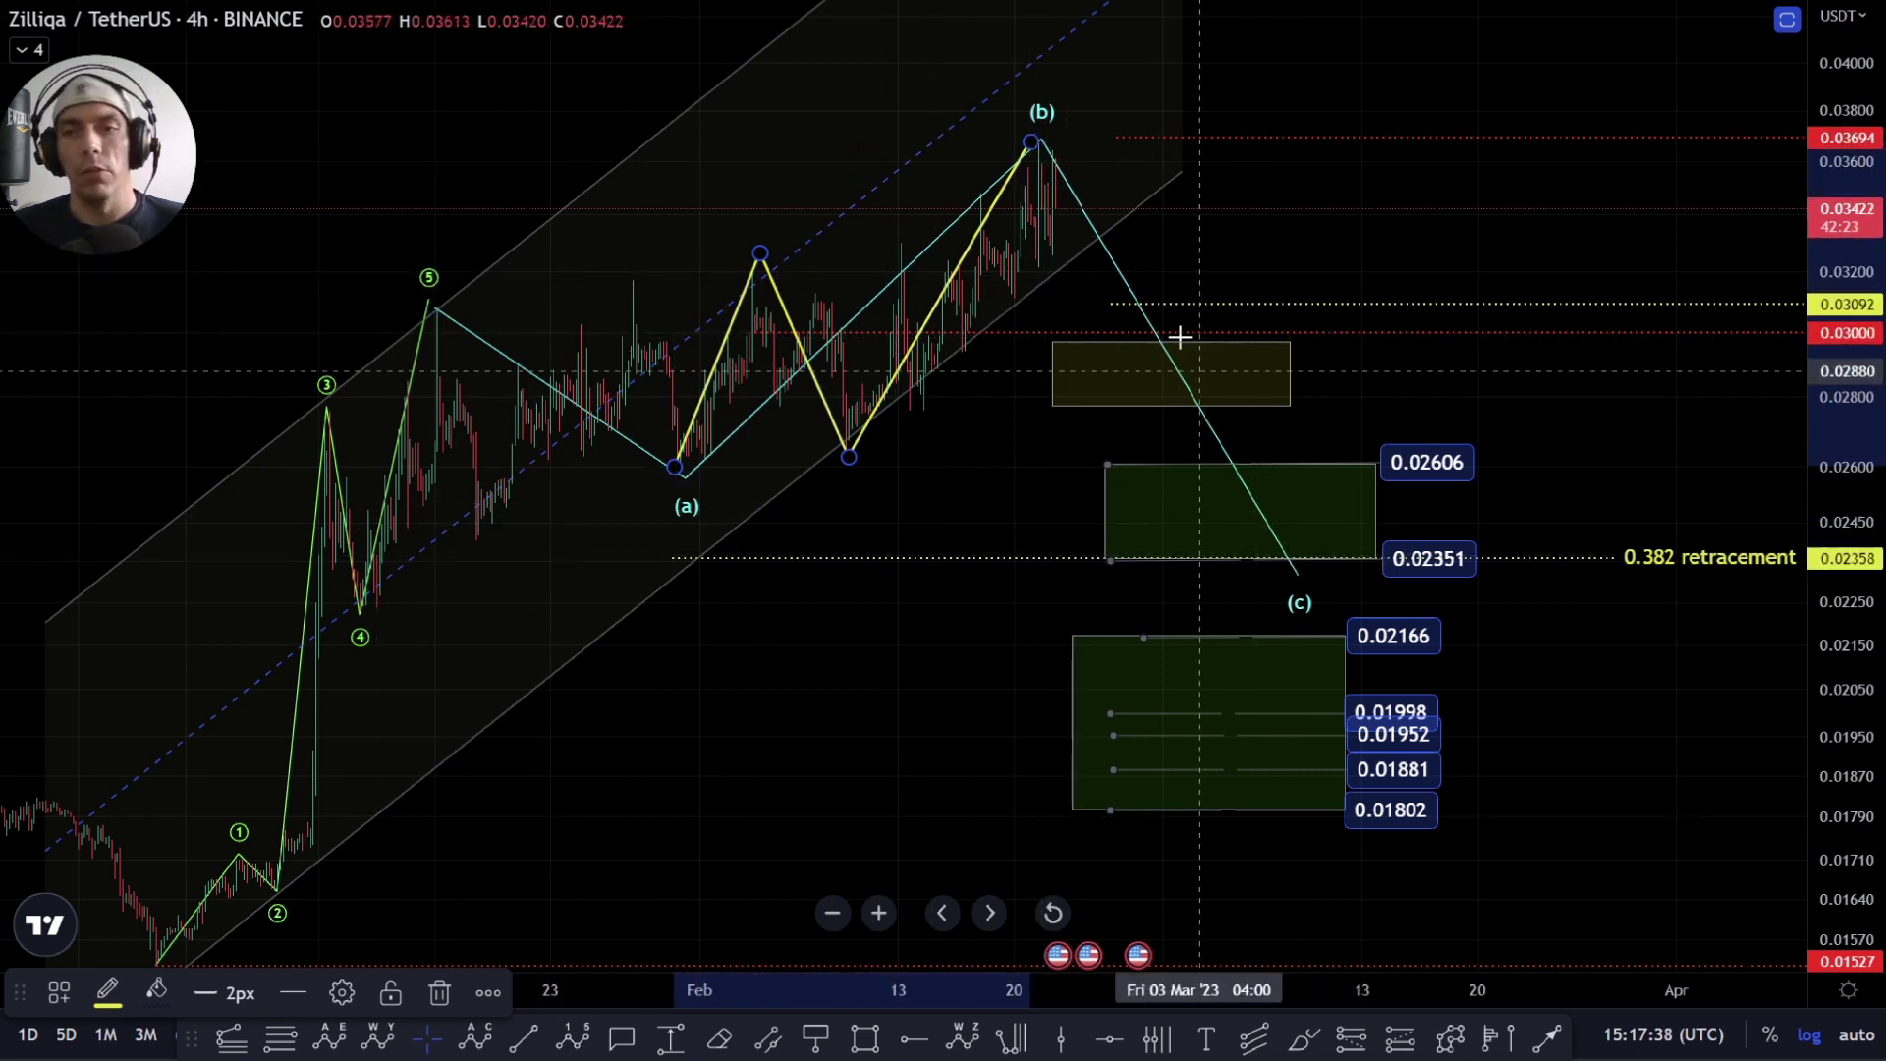
Step: Raise the wave (c) endpoint into the yellow box below 0.03000 and adjust it to about 0.02760, at the box's lower edge
{"action": "left_click_drag", "start_coordinate": [1307, 585], "coordinate": [1152, 364]}
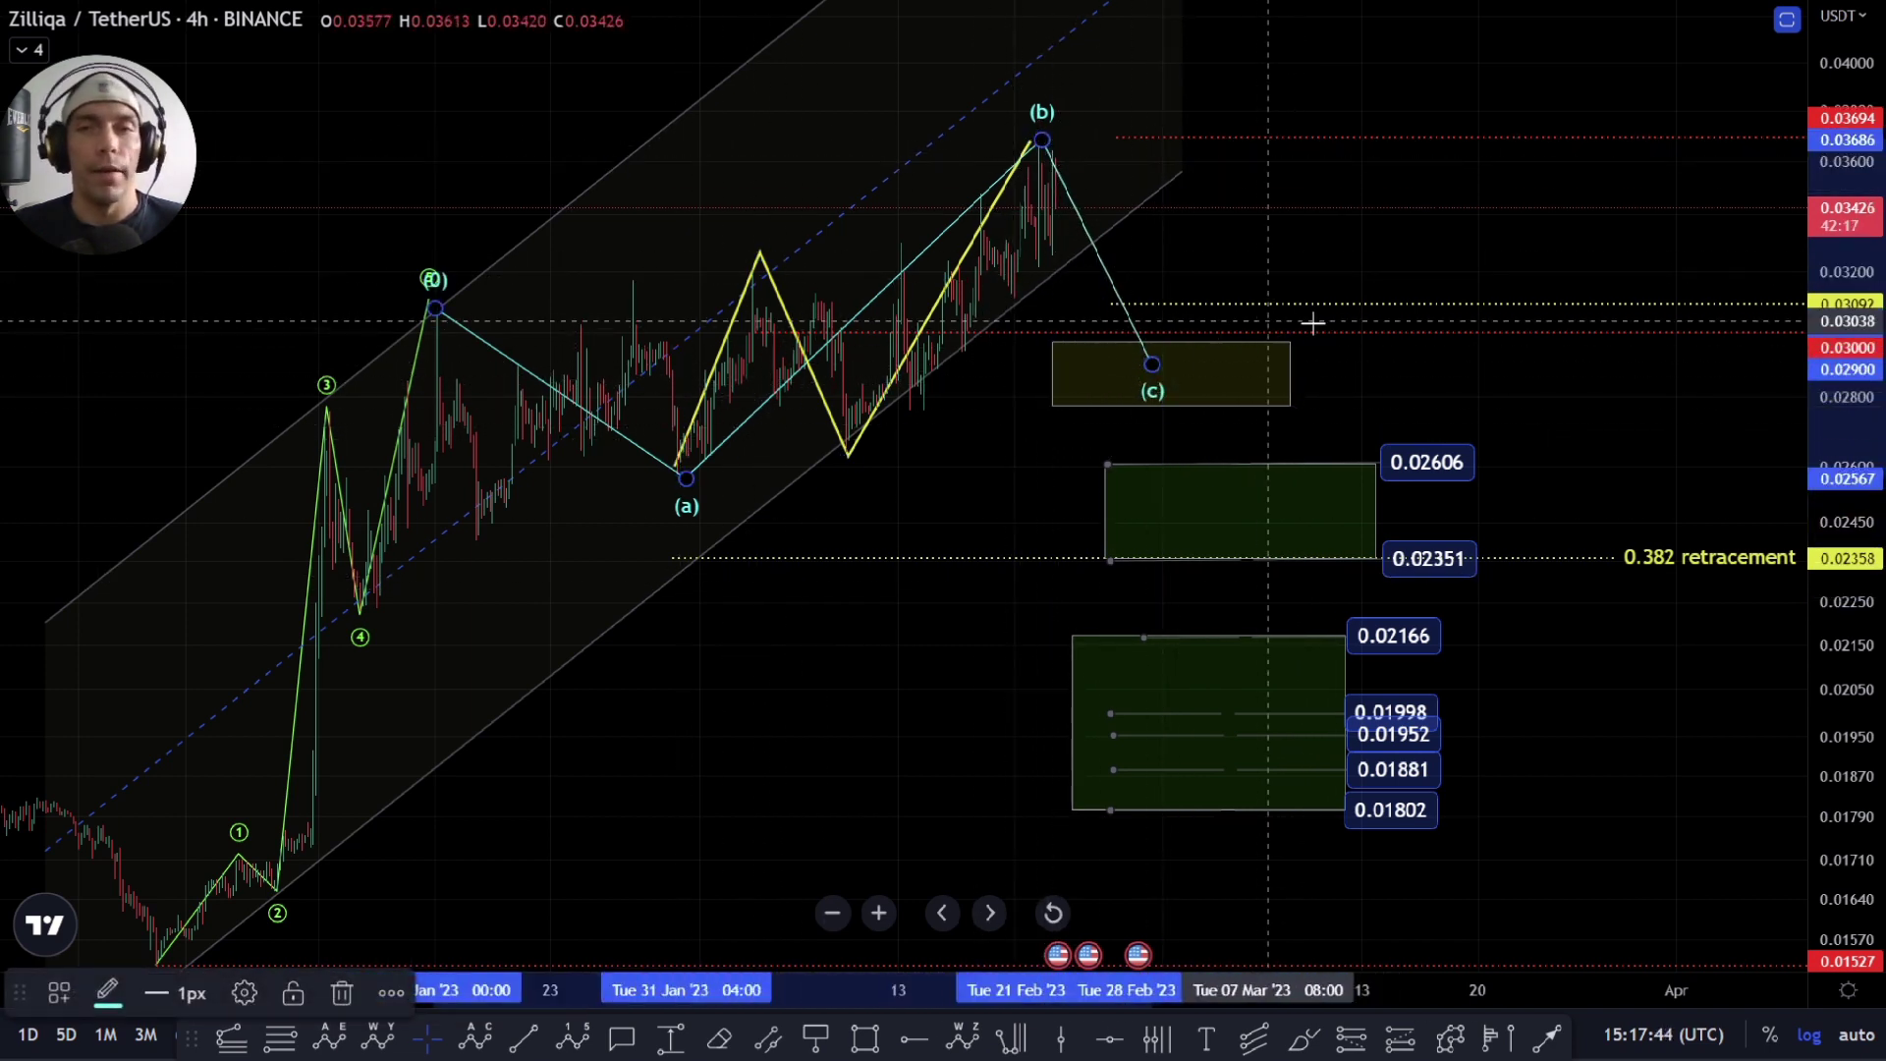
{"action": "left_click_drag", "start_coordinate": [1153, 366], "coordinate": [1151, 388]}
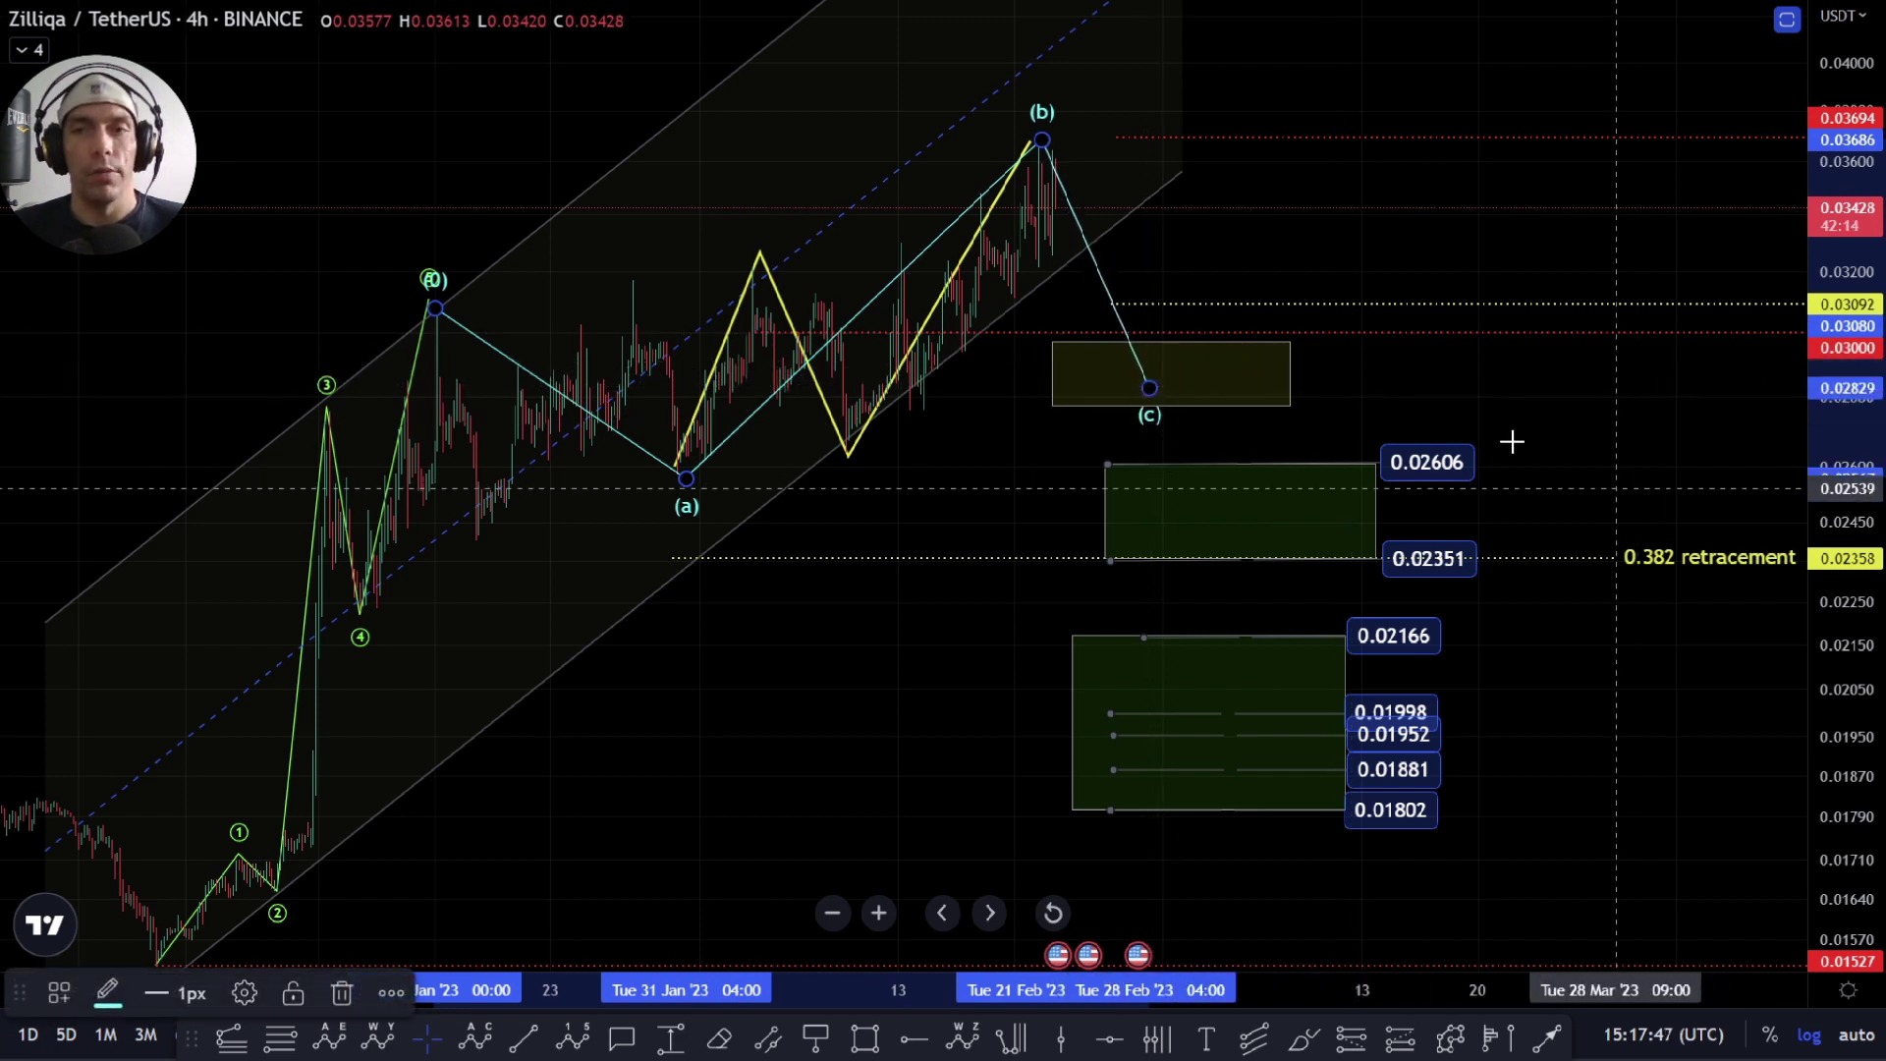
{"action": "left_click", "coordinate": [1291, 379]}
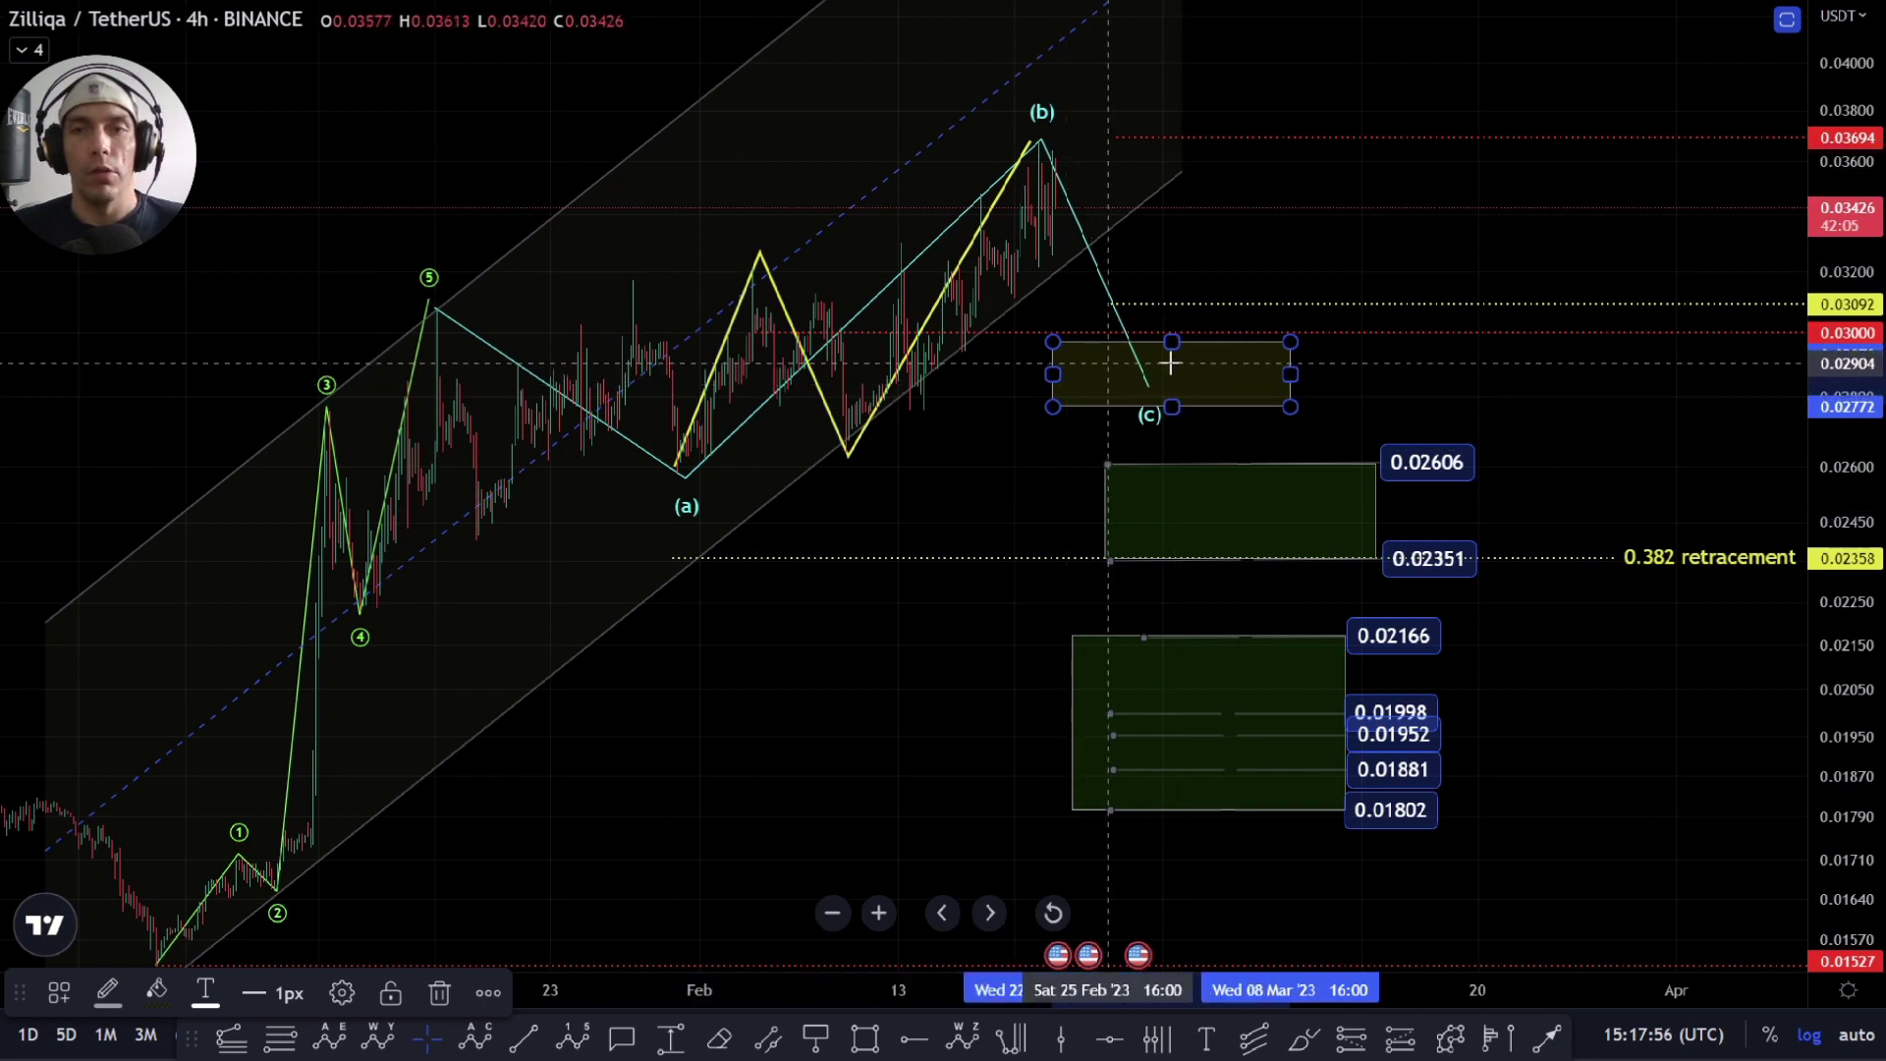
{"action": "left_click_drag", "start_coordinate": [1146, 385], "coordinate": [1128, 375]}
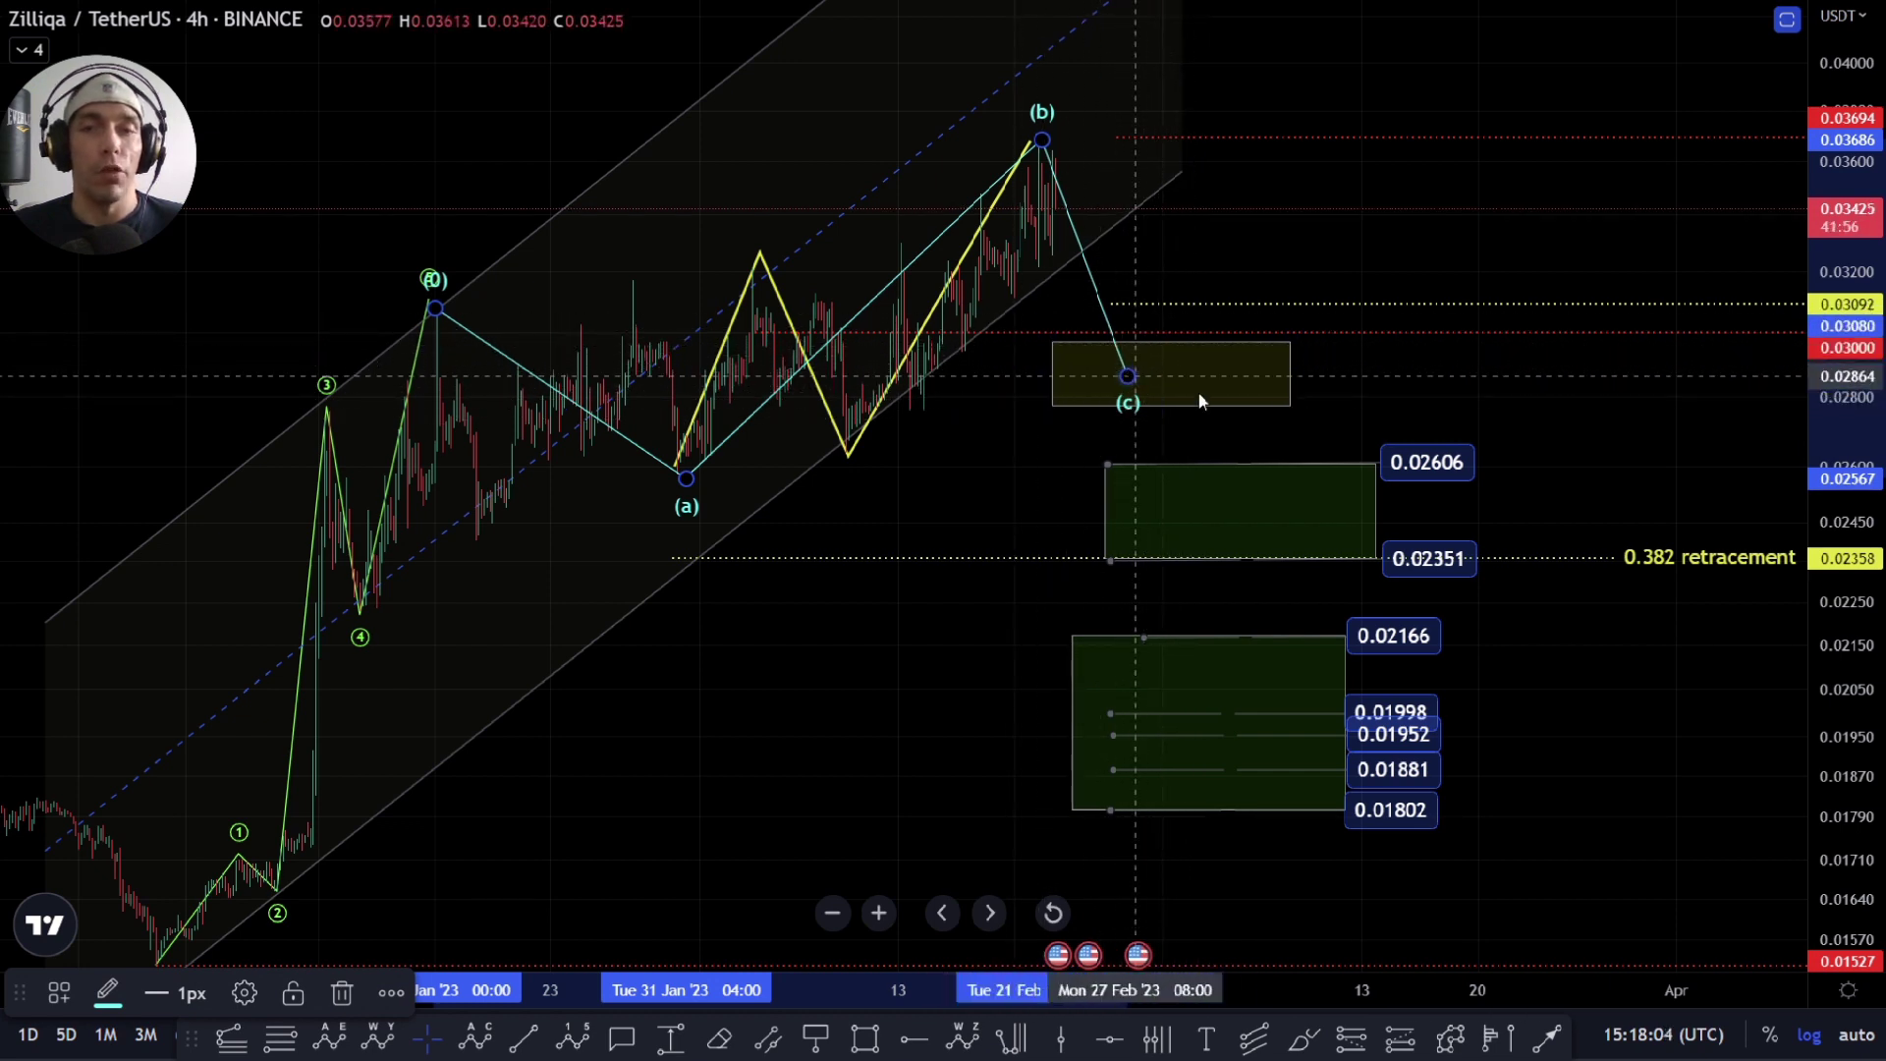
{"action": "left_click_drag", "start_coordinate": [1128, 372], "coordinate": [1154, 422]}
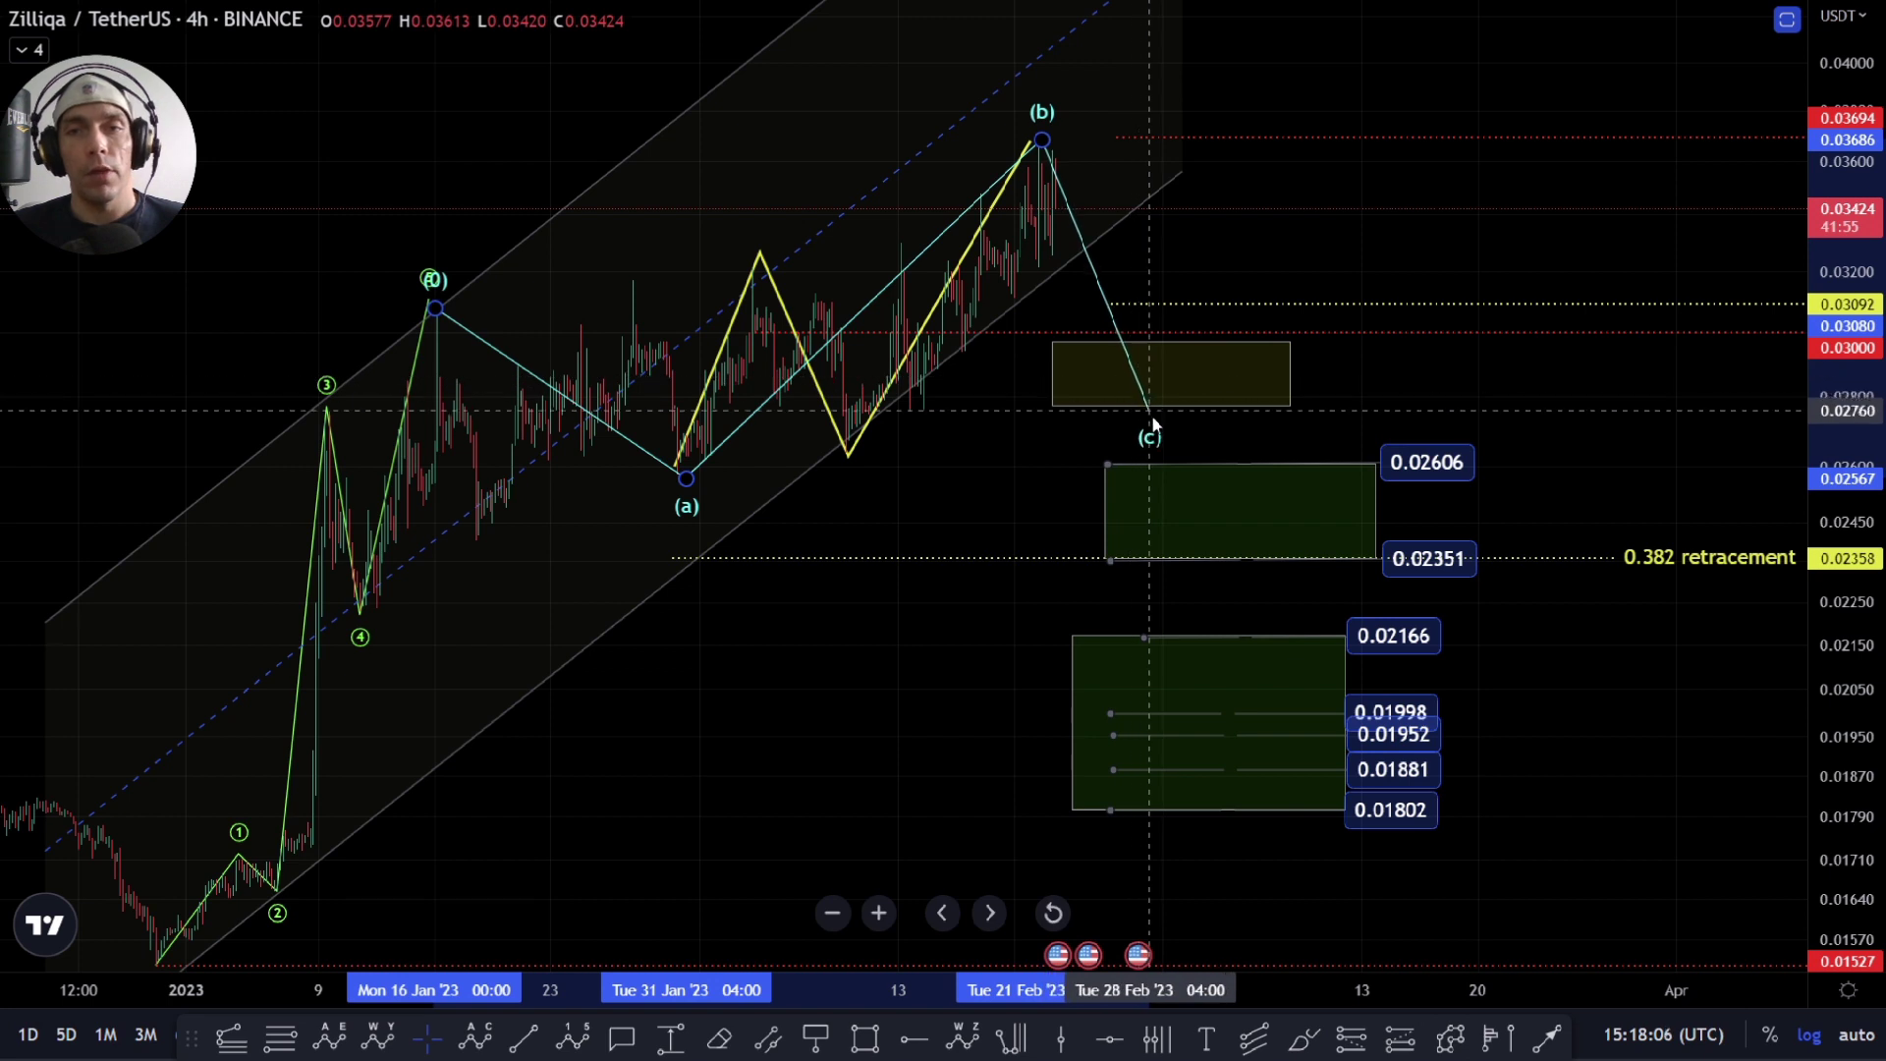
Step: Try lower wave (c) targets at about 0.02368 and 0.02176, placing the endpoint at about 0.02488 in the upper green zone
{"action": "left_click_drag", "start_coordinate": [1203, 555], "coordinate": [1205, 553]}
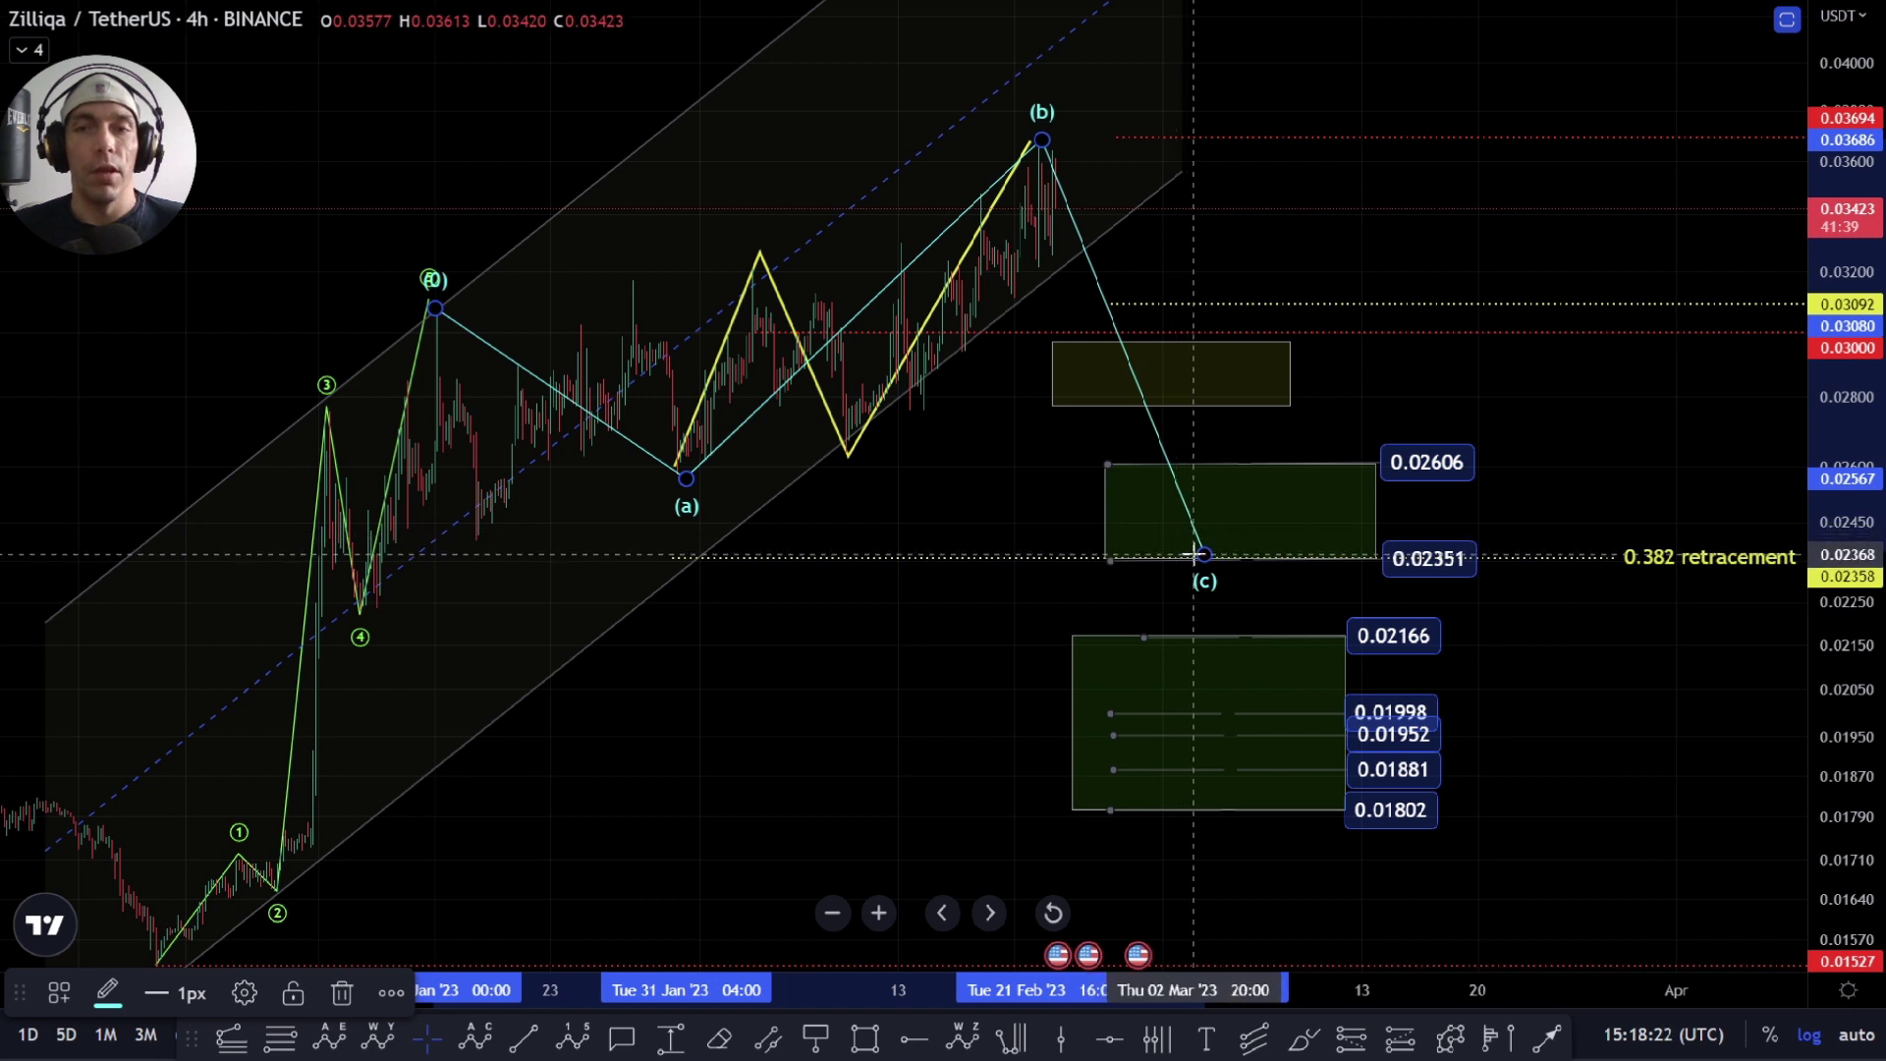
{"action": "left_click_drag", "start_coordinate": [1206, 566], "coordinate": [1217, 636]}
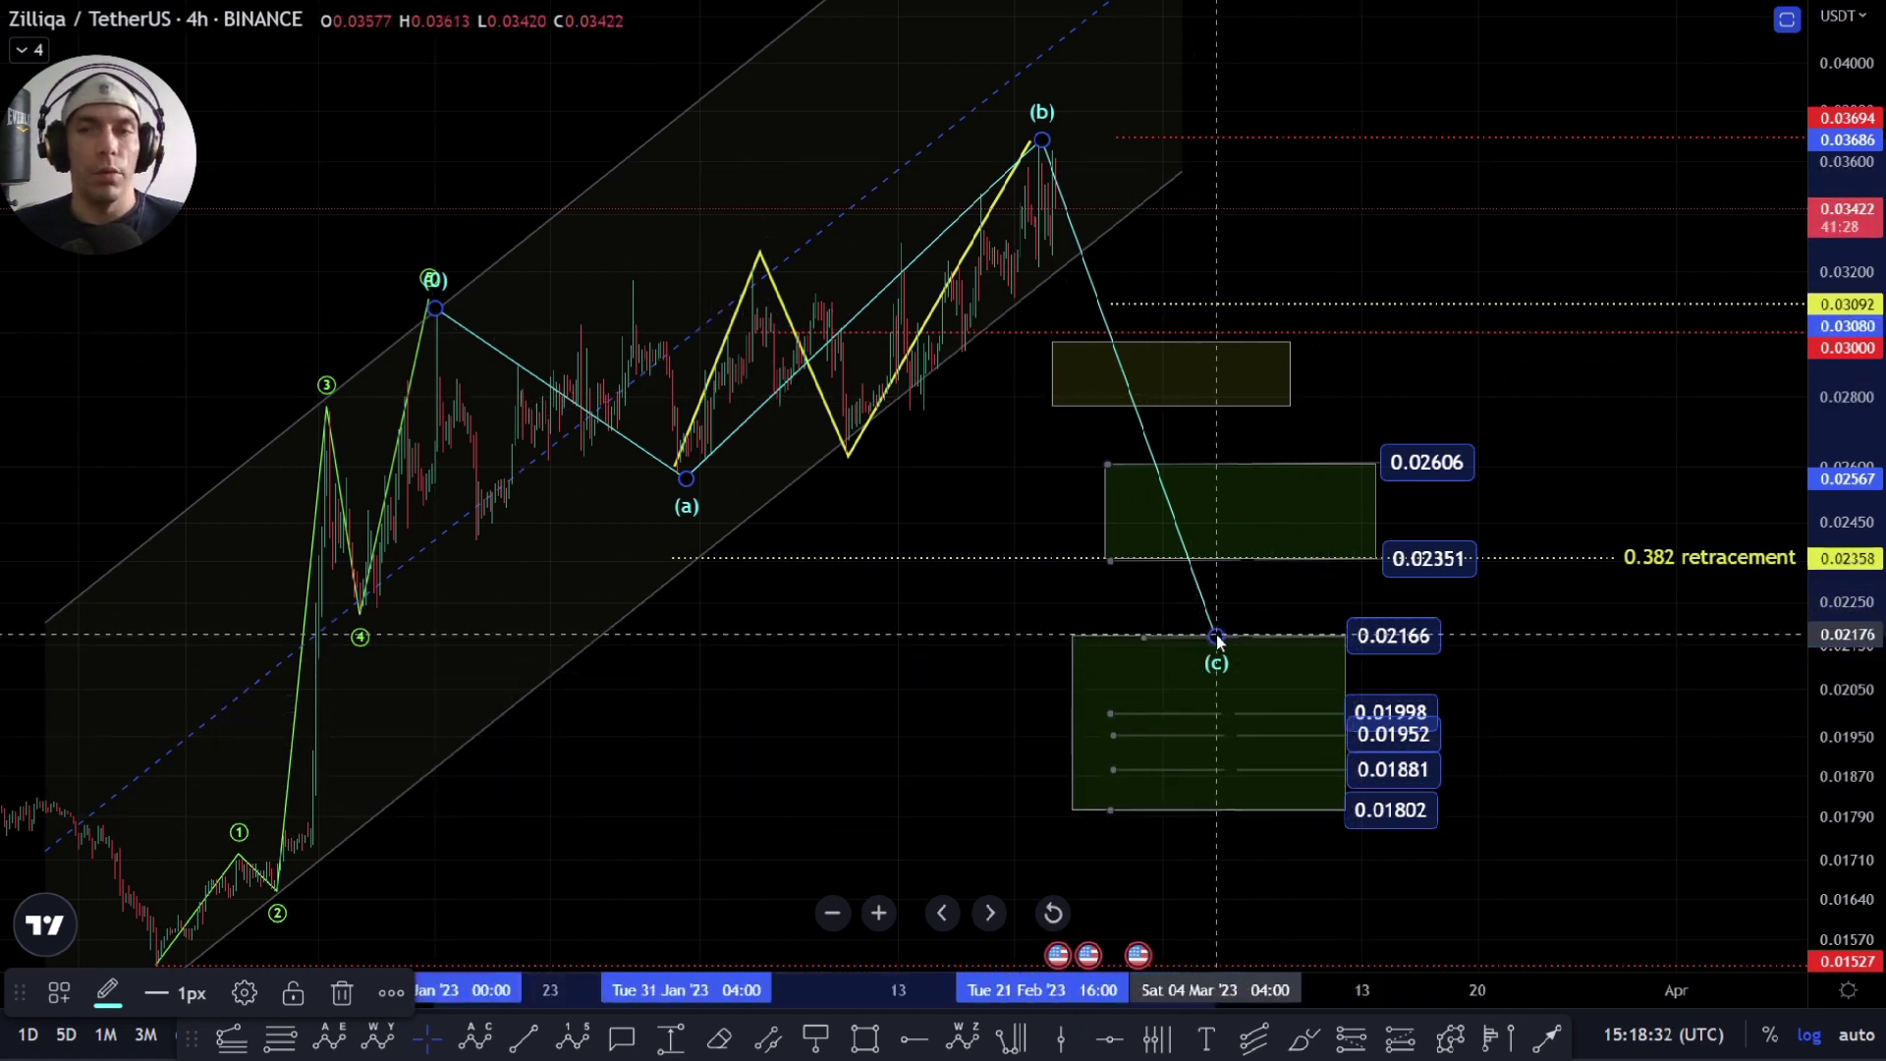
{"action": "left_click_drag", "start_coordinate": [1217, 637], "coordinate": [1209, 509]}
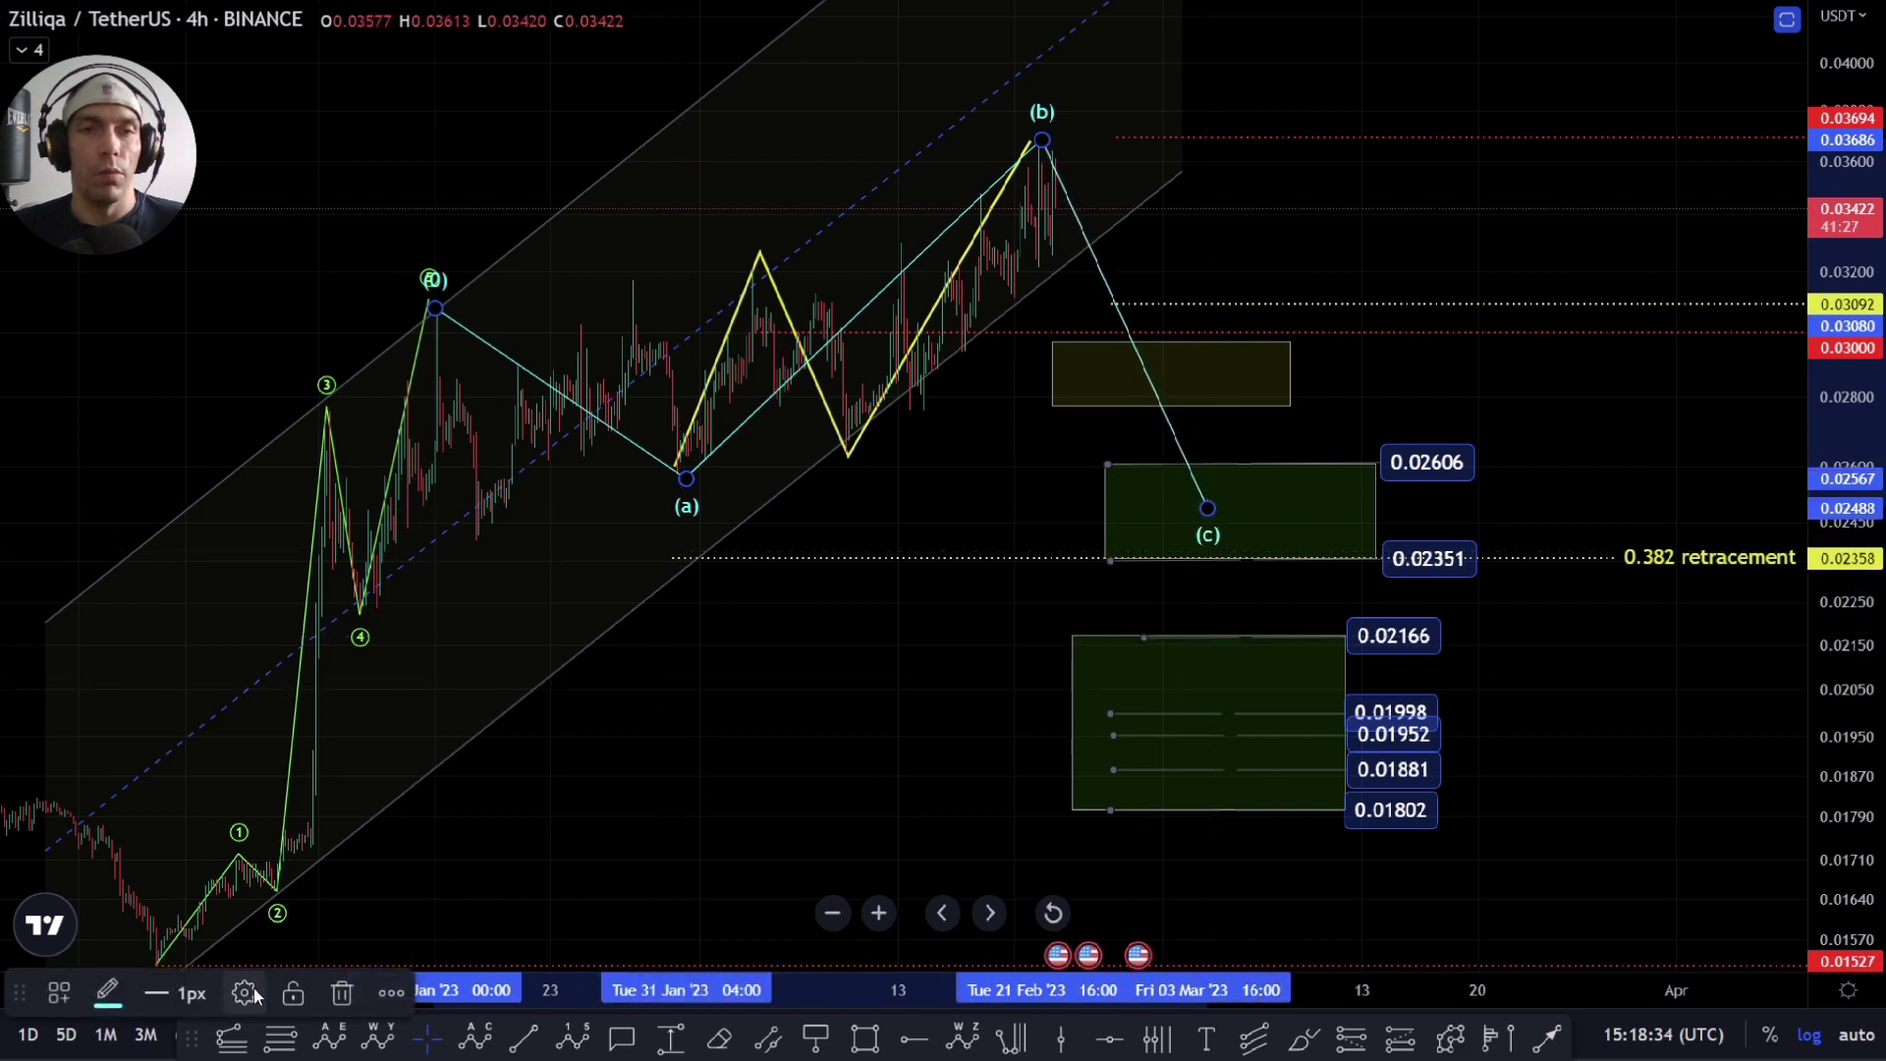
Step: Draw a Fib Retracement from the wave (a) low at 0.02579 to the wave 5 high at 0.03080
{"action": "left_click", "coordinate": [231, 1037]}
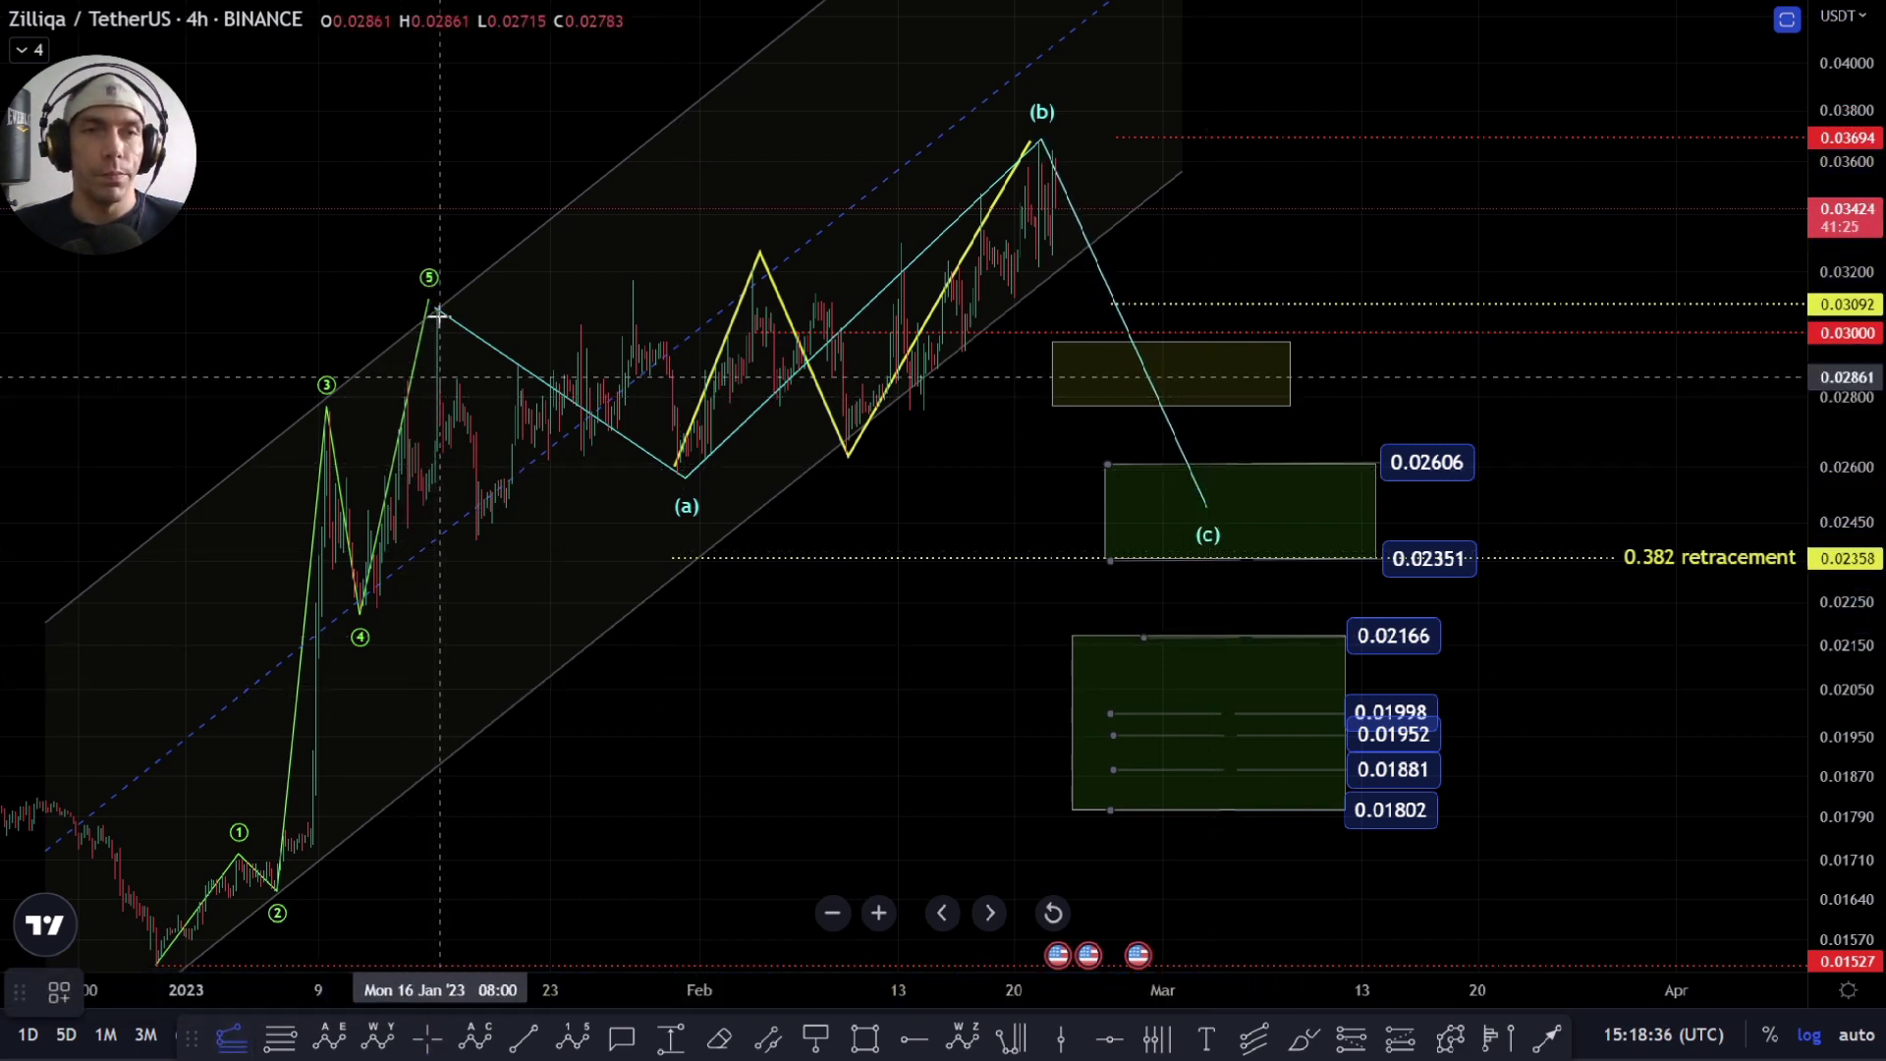
{"action": "left_click", "coordinate": [280, 1037]}
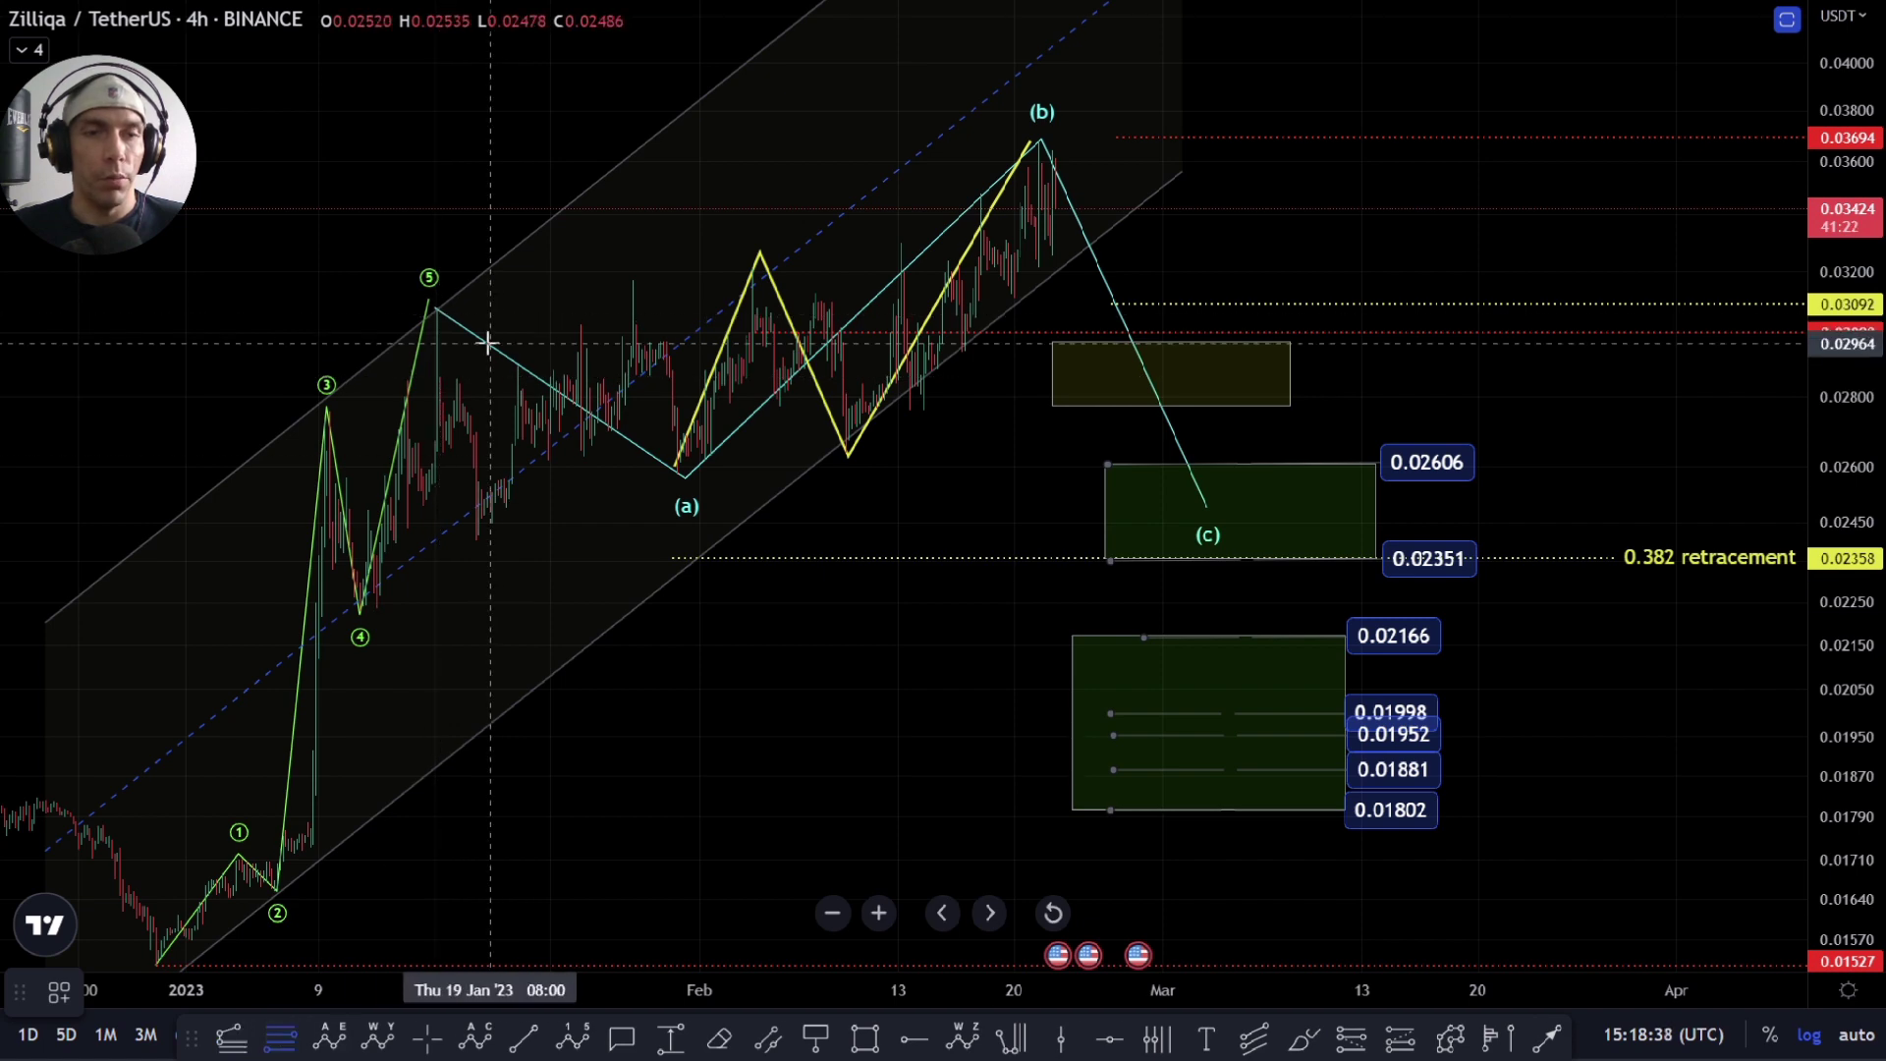
{"action": "left_click", "coordinate": [678, 509]}
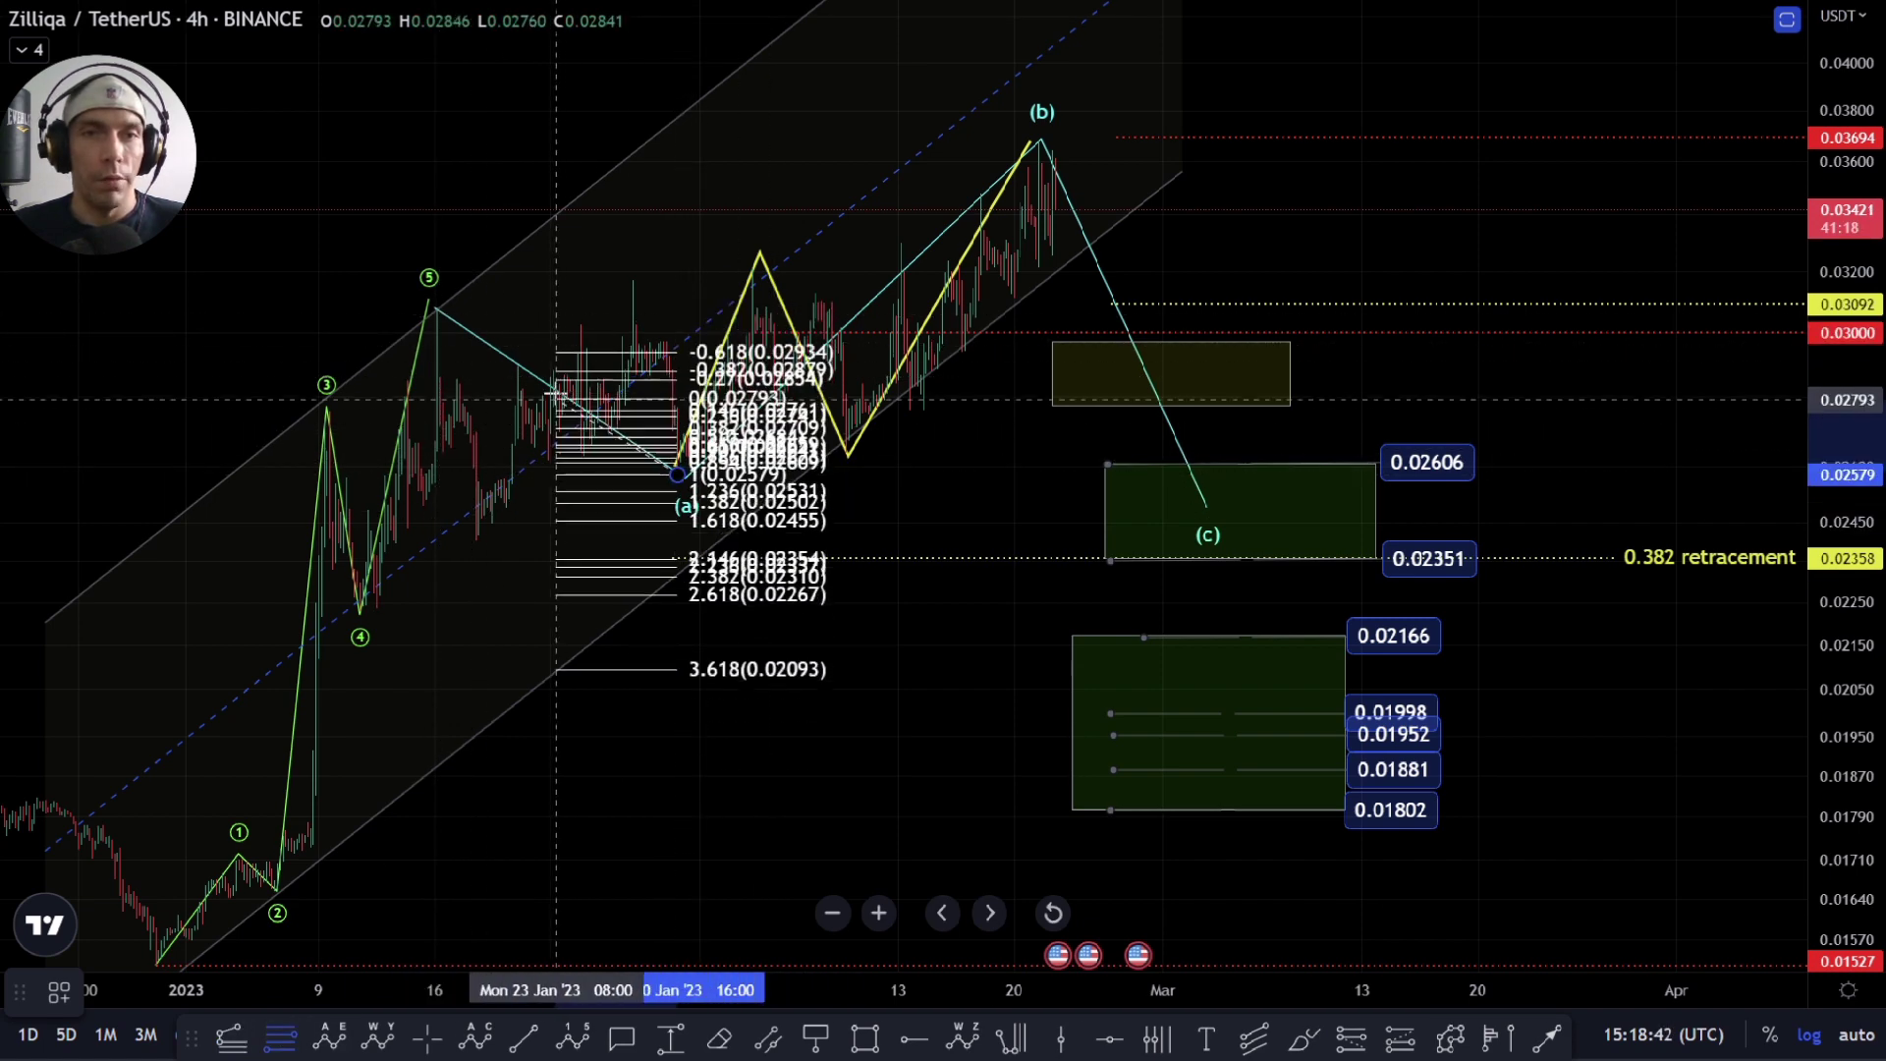
{"action": "left_click", "coordinate": [433, 308]}
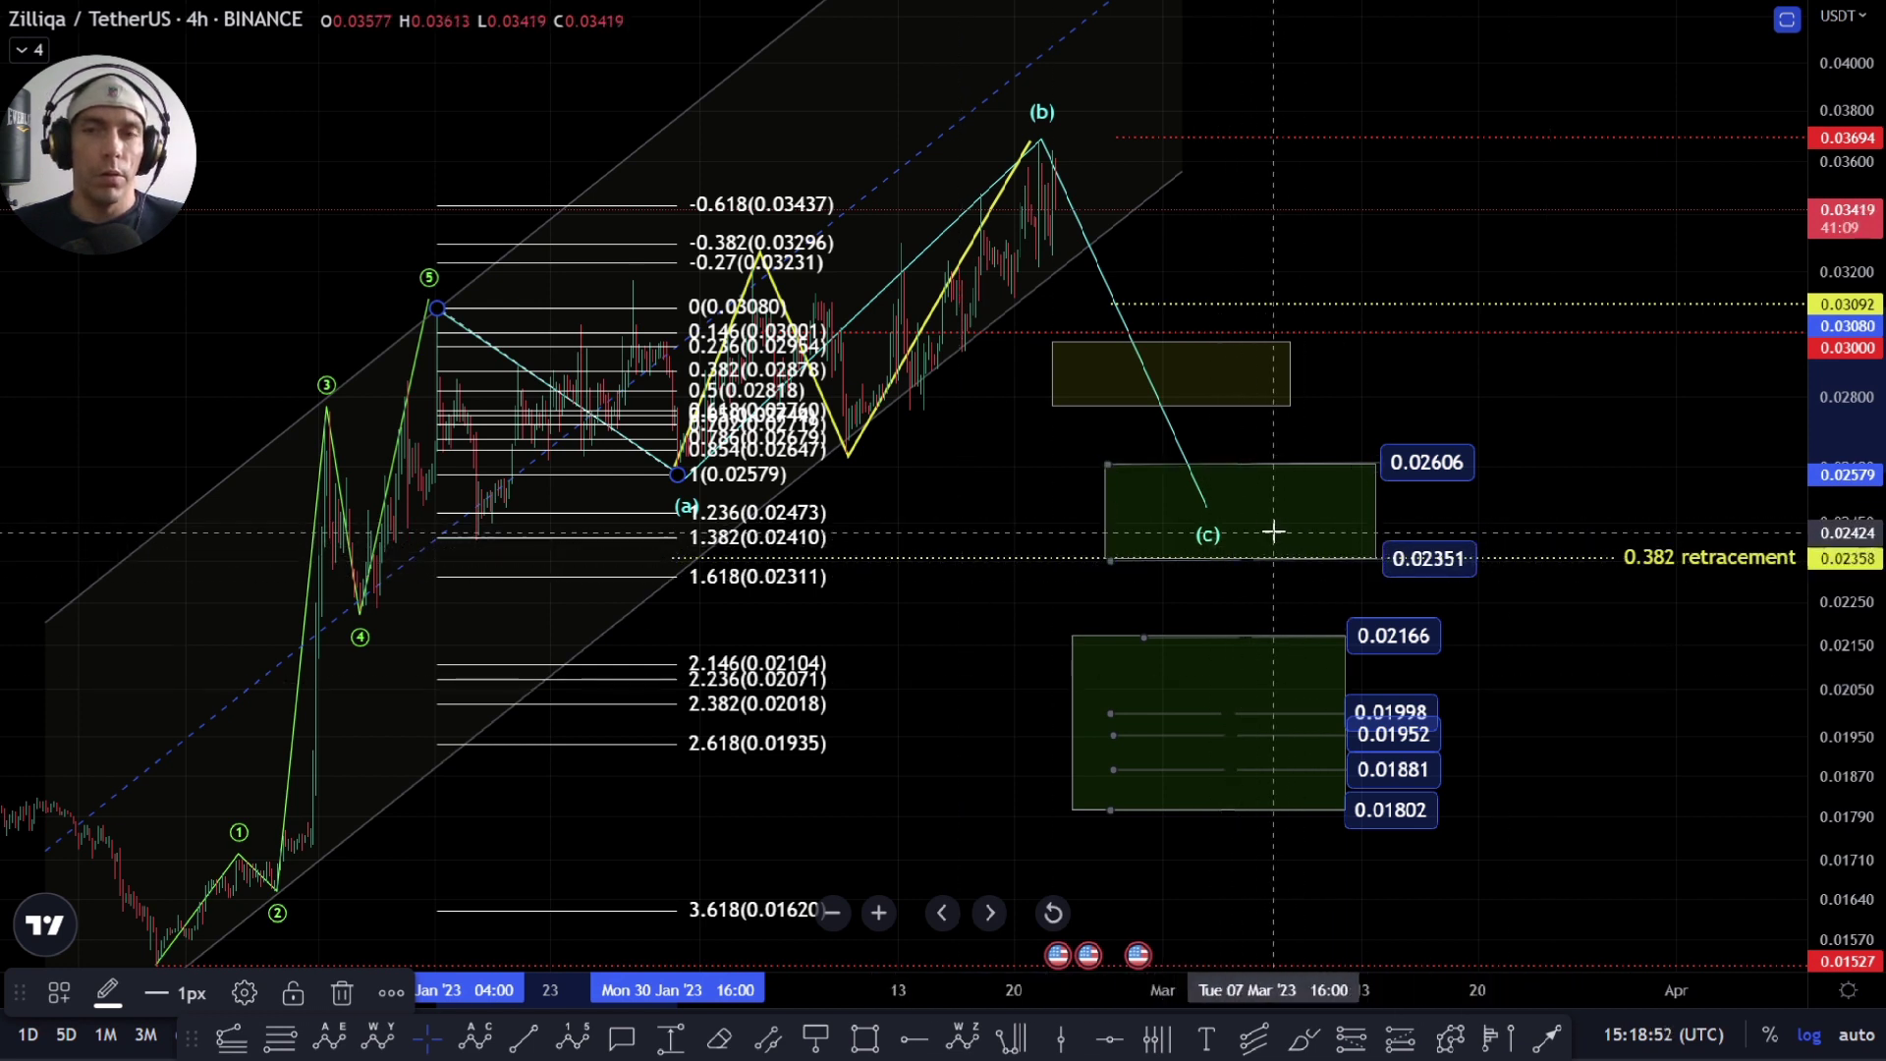
Step: Lower the wave (c) endpoint to just above the 0.02351 edge of the upper green zone and delete the Fib Retracement
{"action": "mouse_move", "coordinate": [1207, 507]}
{"action": "left_mouse_down"}
{"action": "mouse_move", "coordinate": [1215, 574]}
{"action": "mouse_move", "coordinate": [1234, 543]}
{"action": "left_mouse_up"}
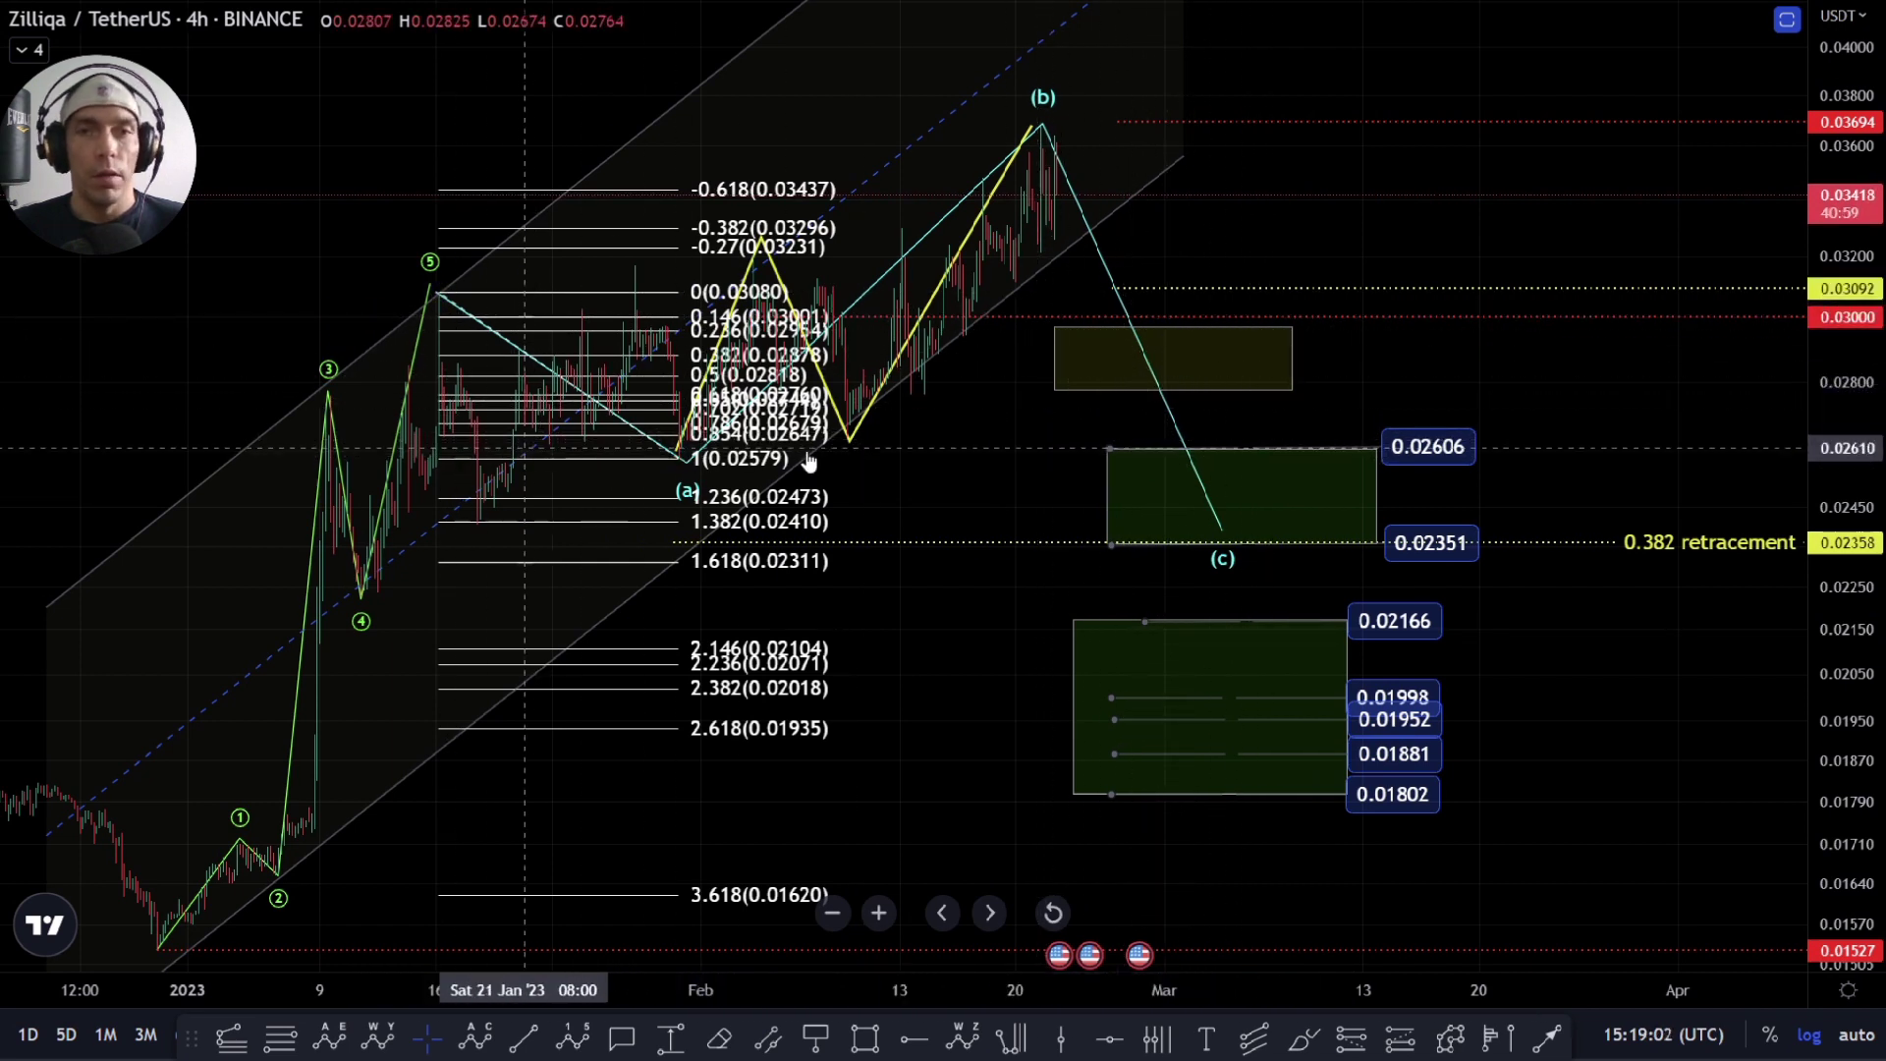
{"action": "left_click", "coordinate": [817, 497]}
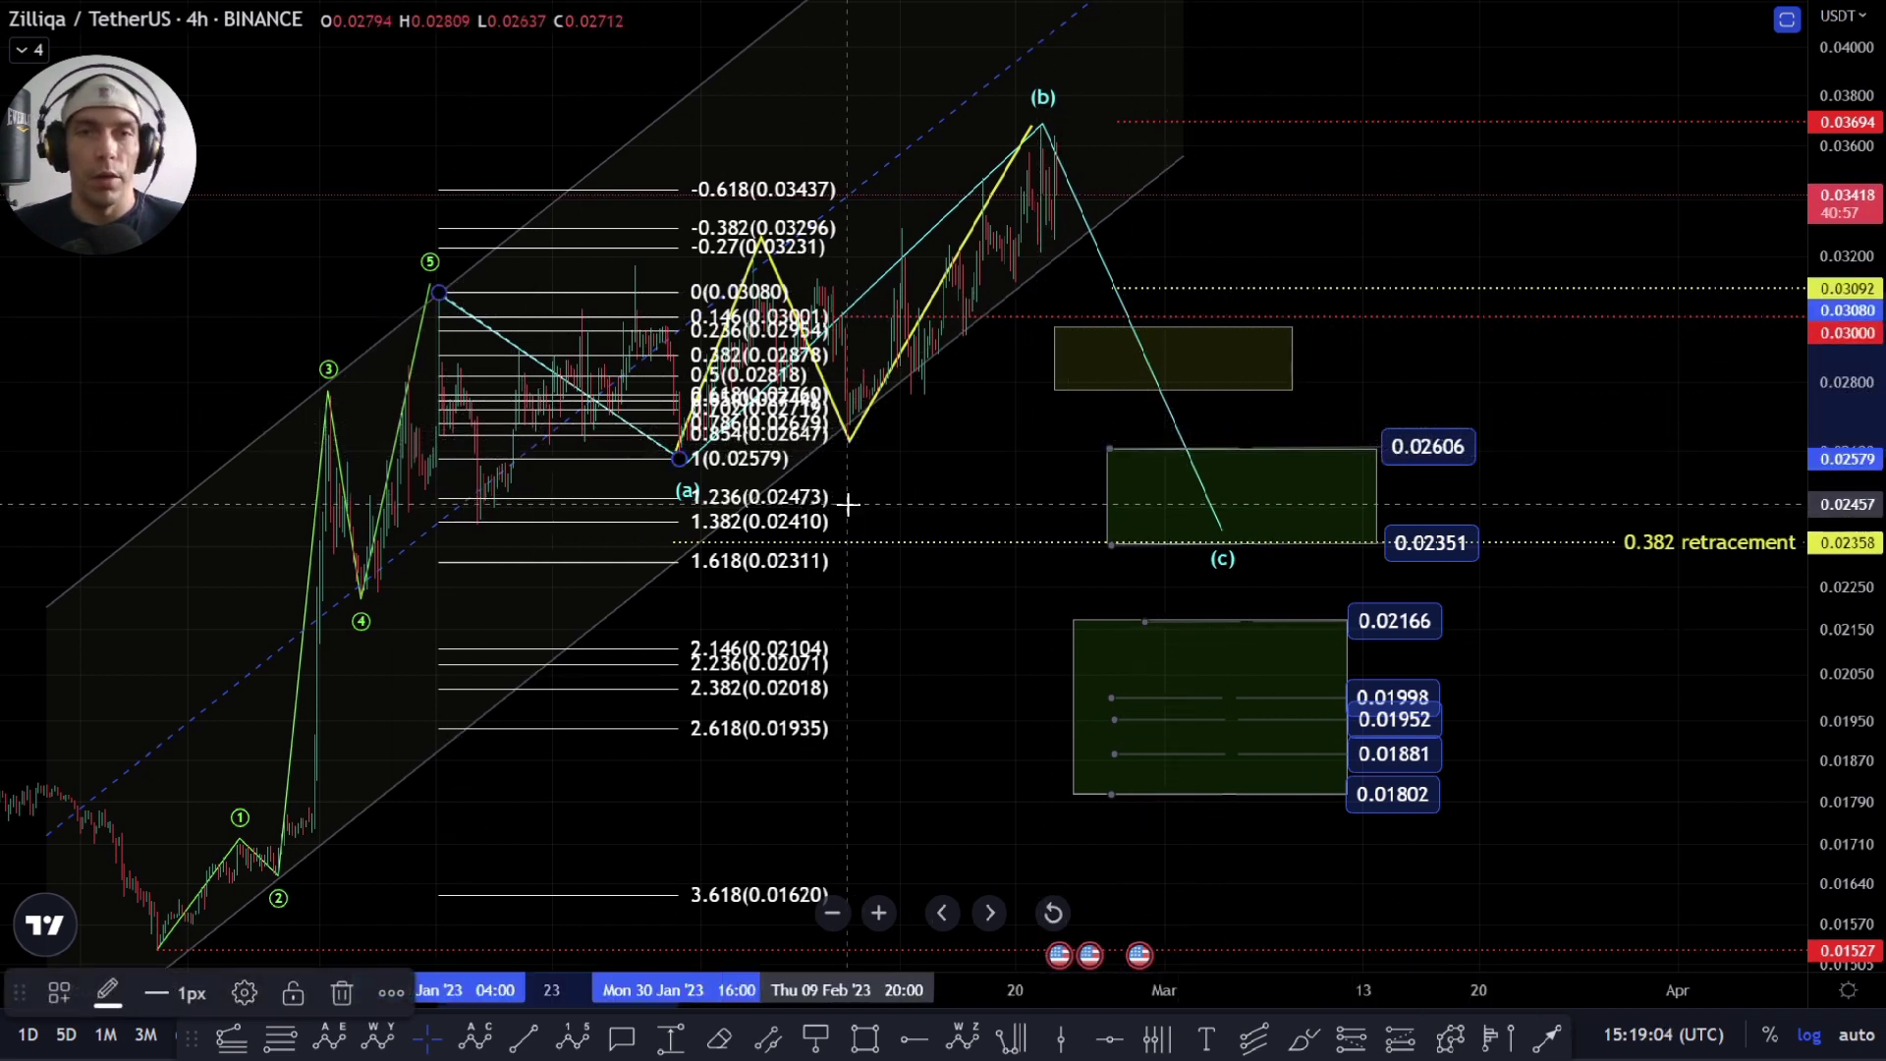
{"action": "key", "text": "Delete"}
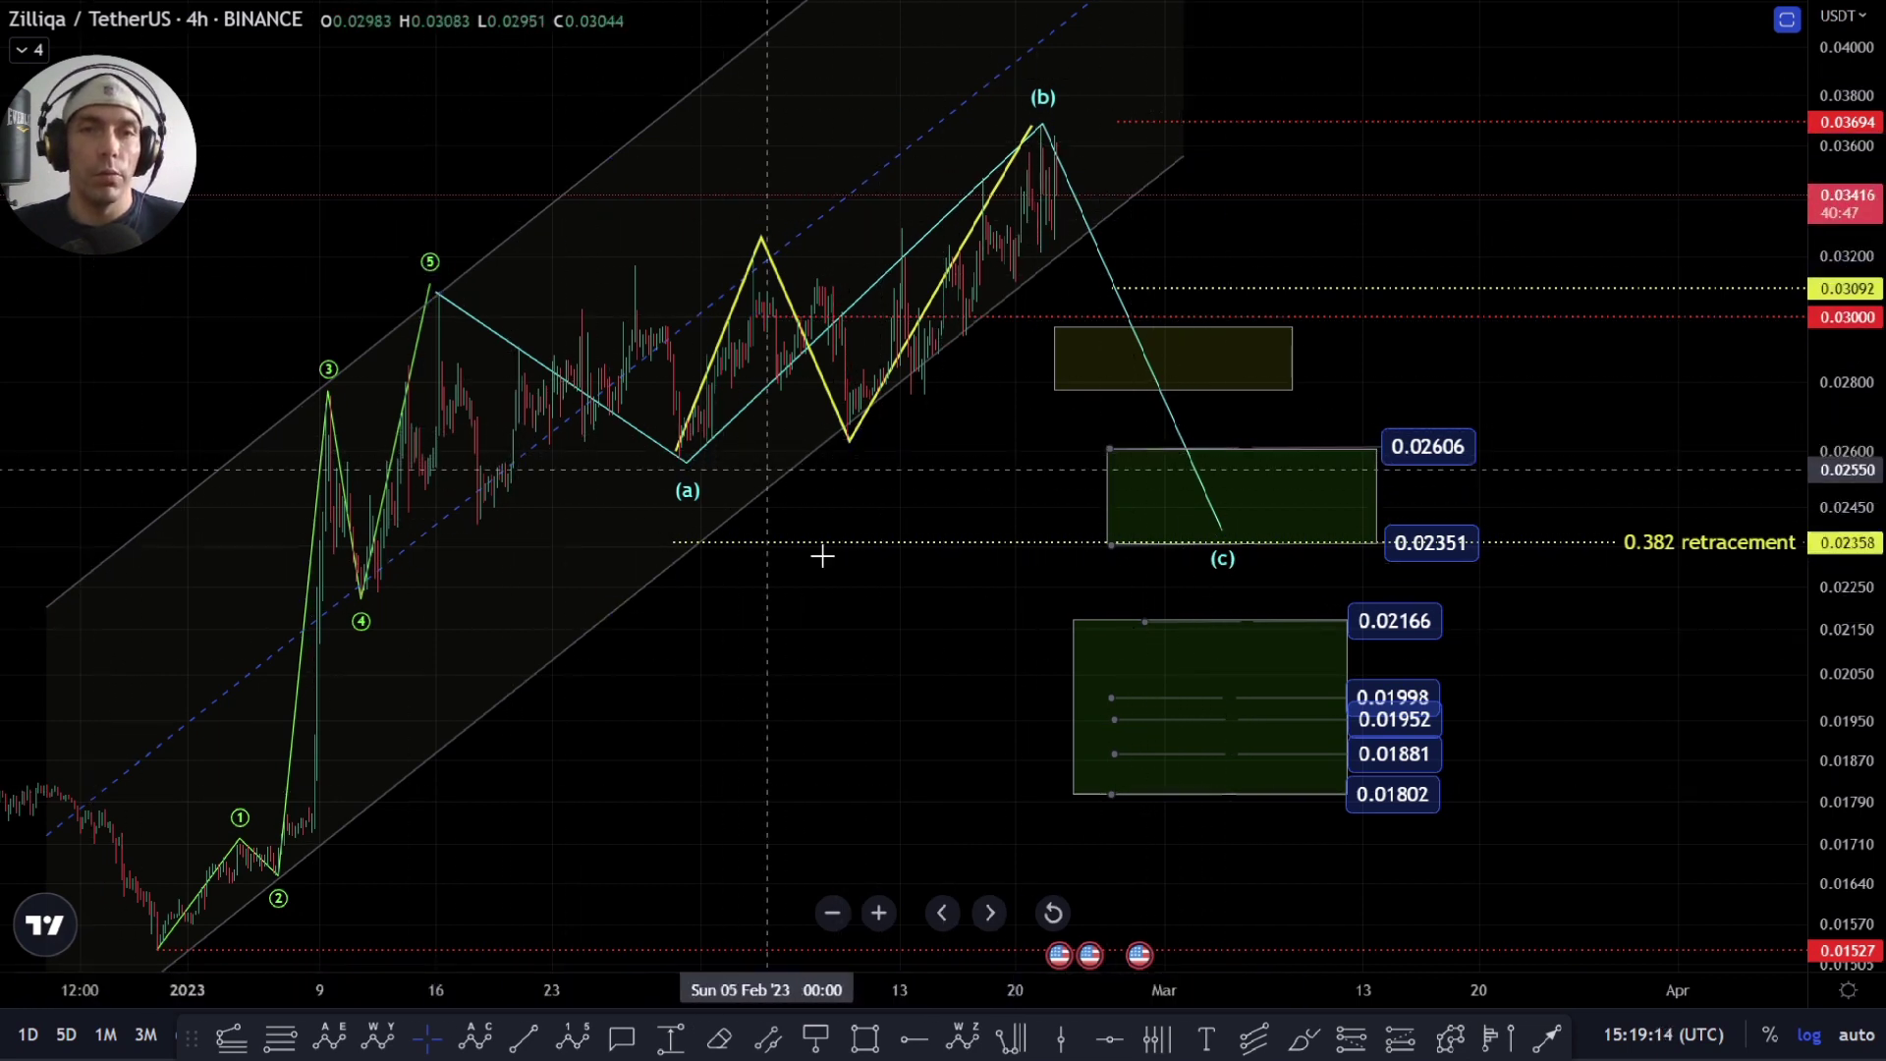
{"action": "right_click", "coordinate": [836, 627]}
{"action": "key", "text": "Escape"}
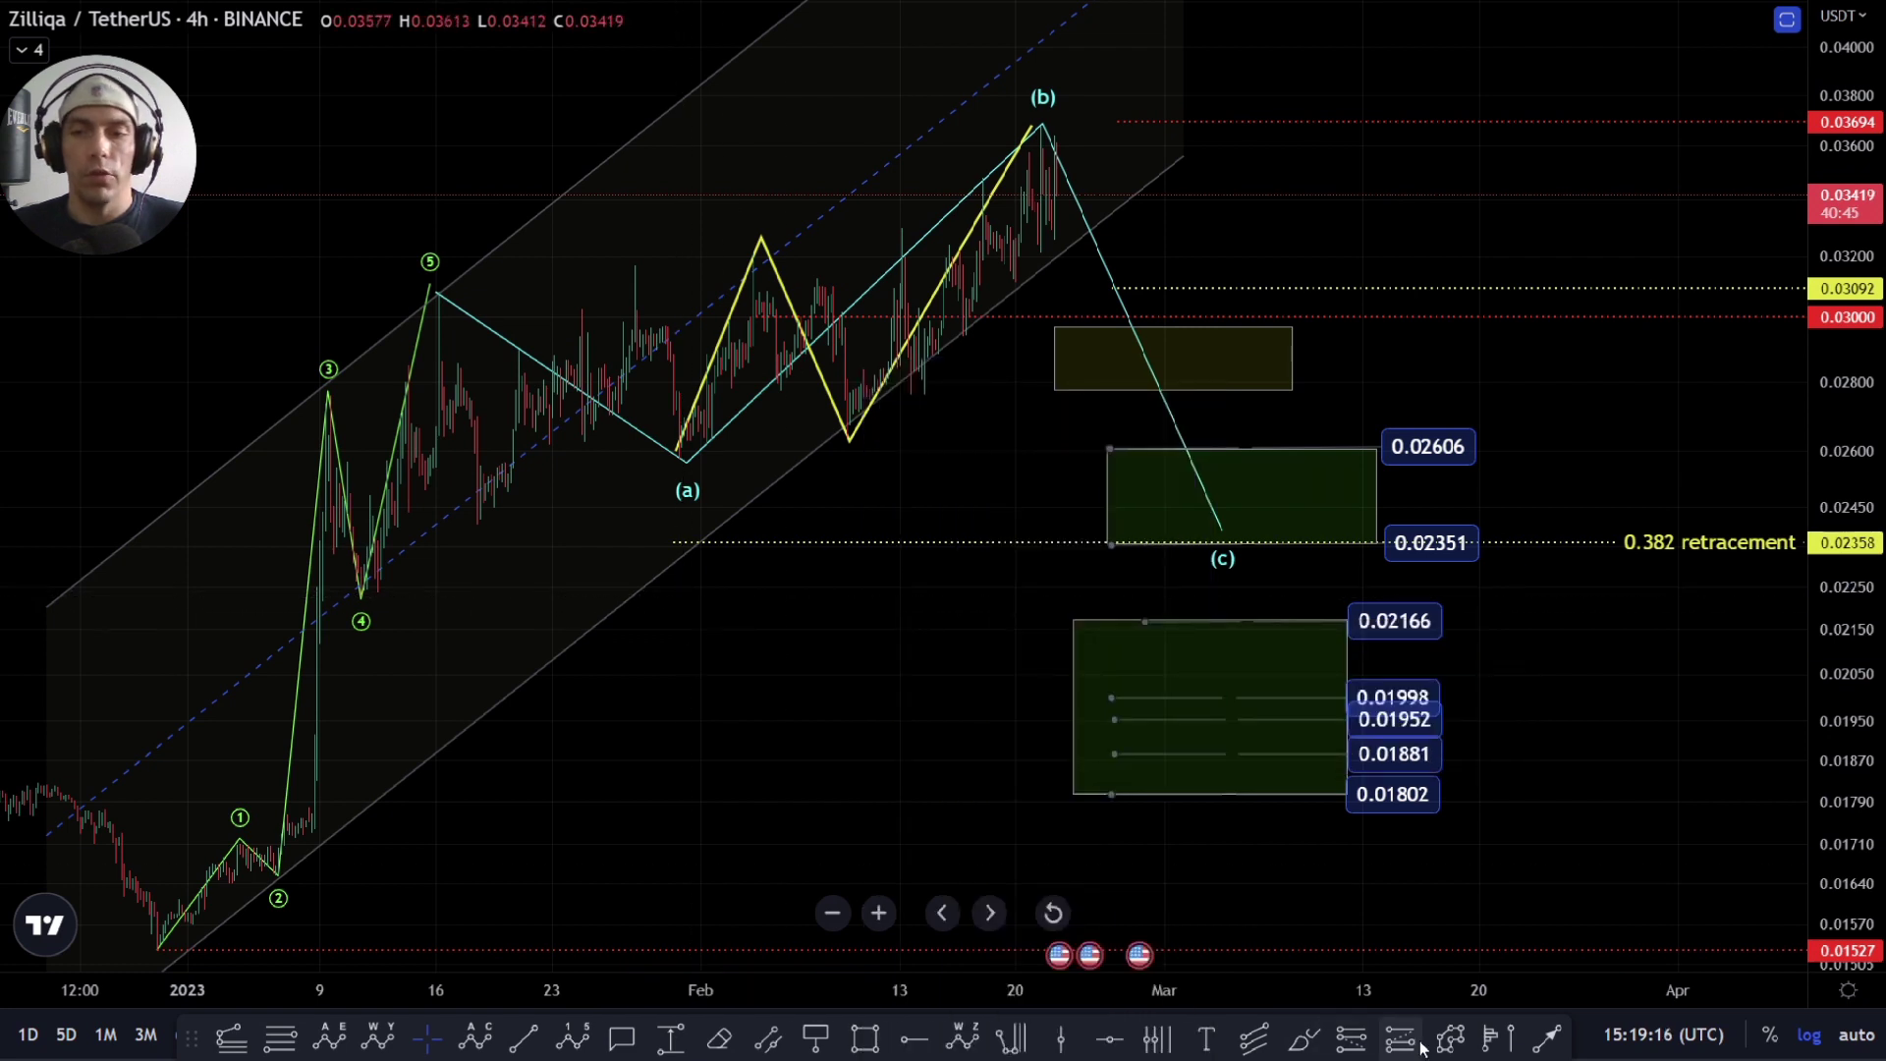
Step: Draw a yellow path from the late-December low over wave 5 and down to (c), ending at about 0.04400, and delete it
{"action": "left_click", "coordinate": [149, 936]}
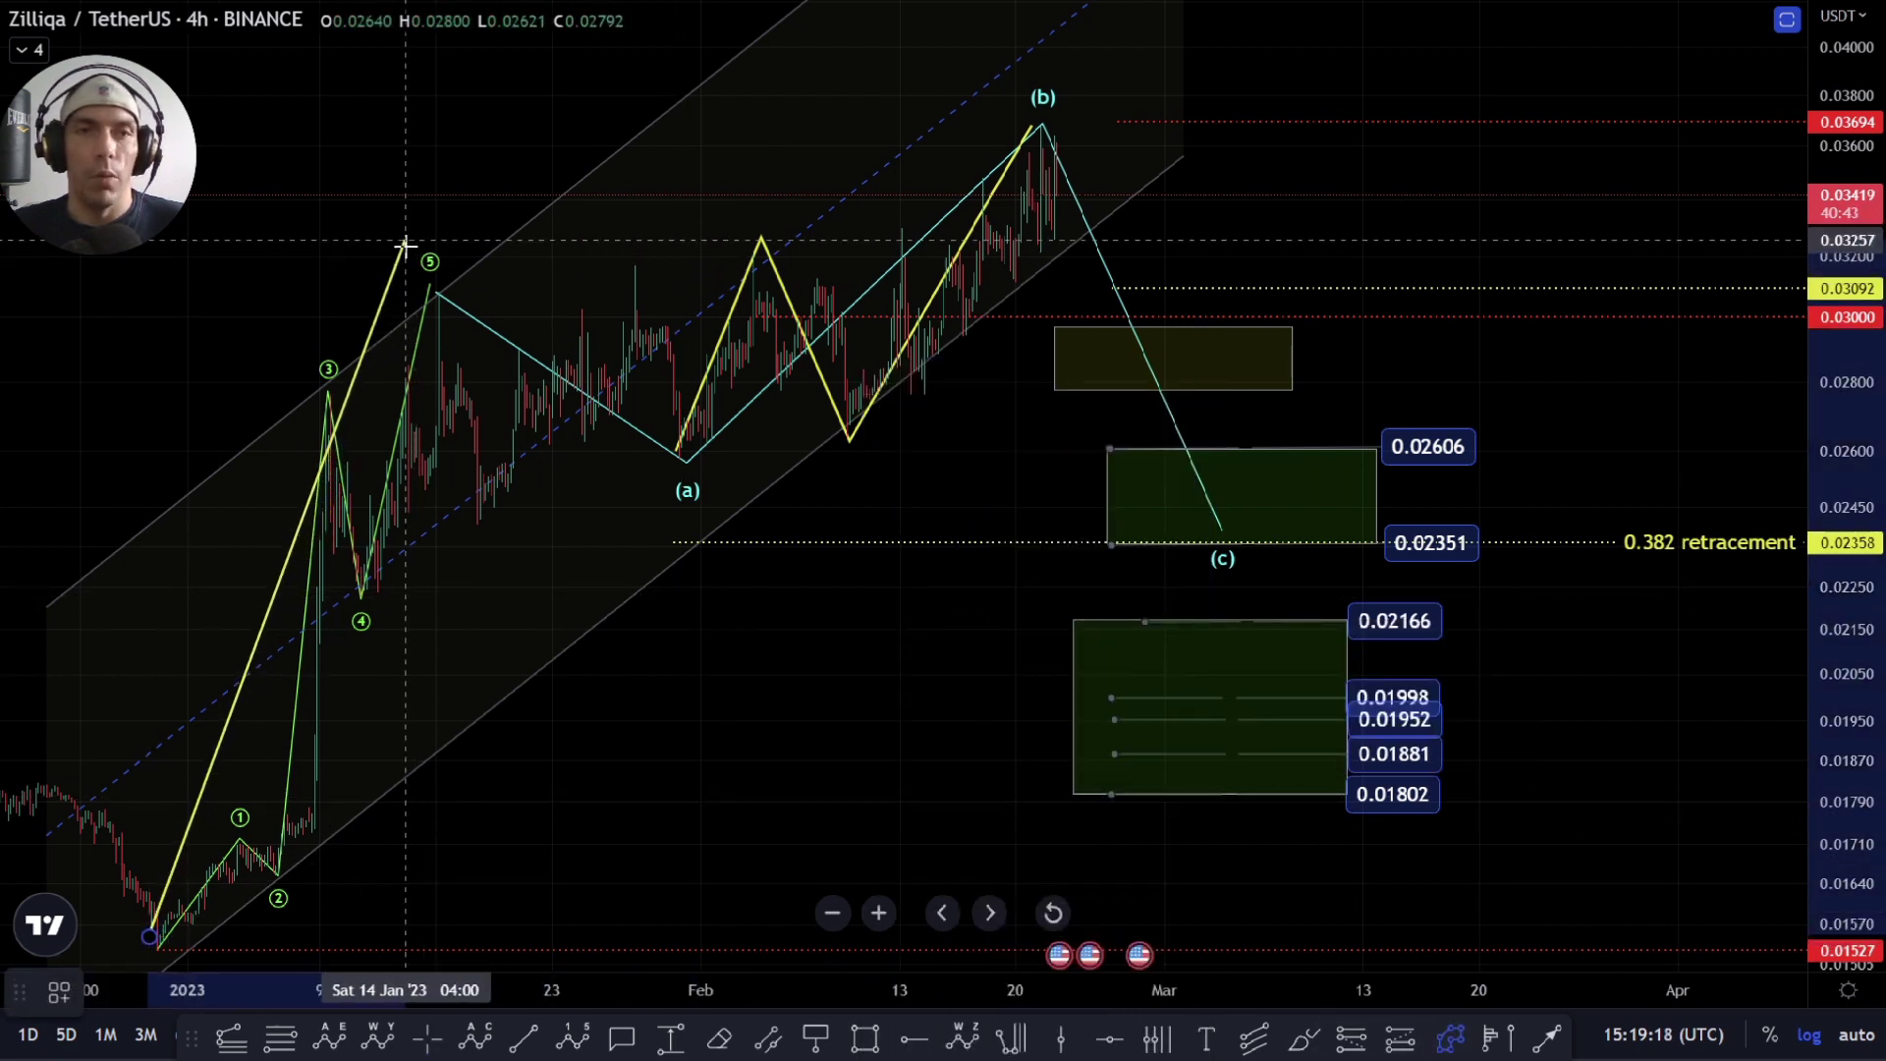
{"action": "left_click", "coordinate": [1204, 550]}
{"action": "left_click", "coordinate": [1444, 8]}
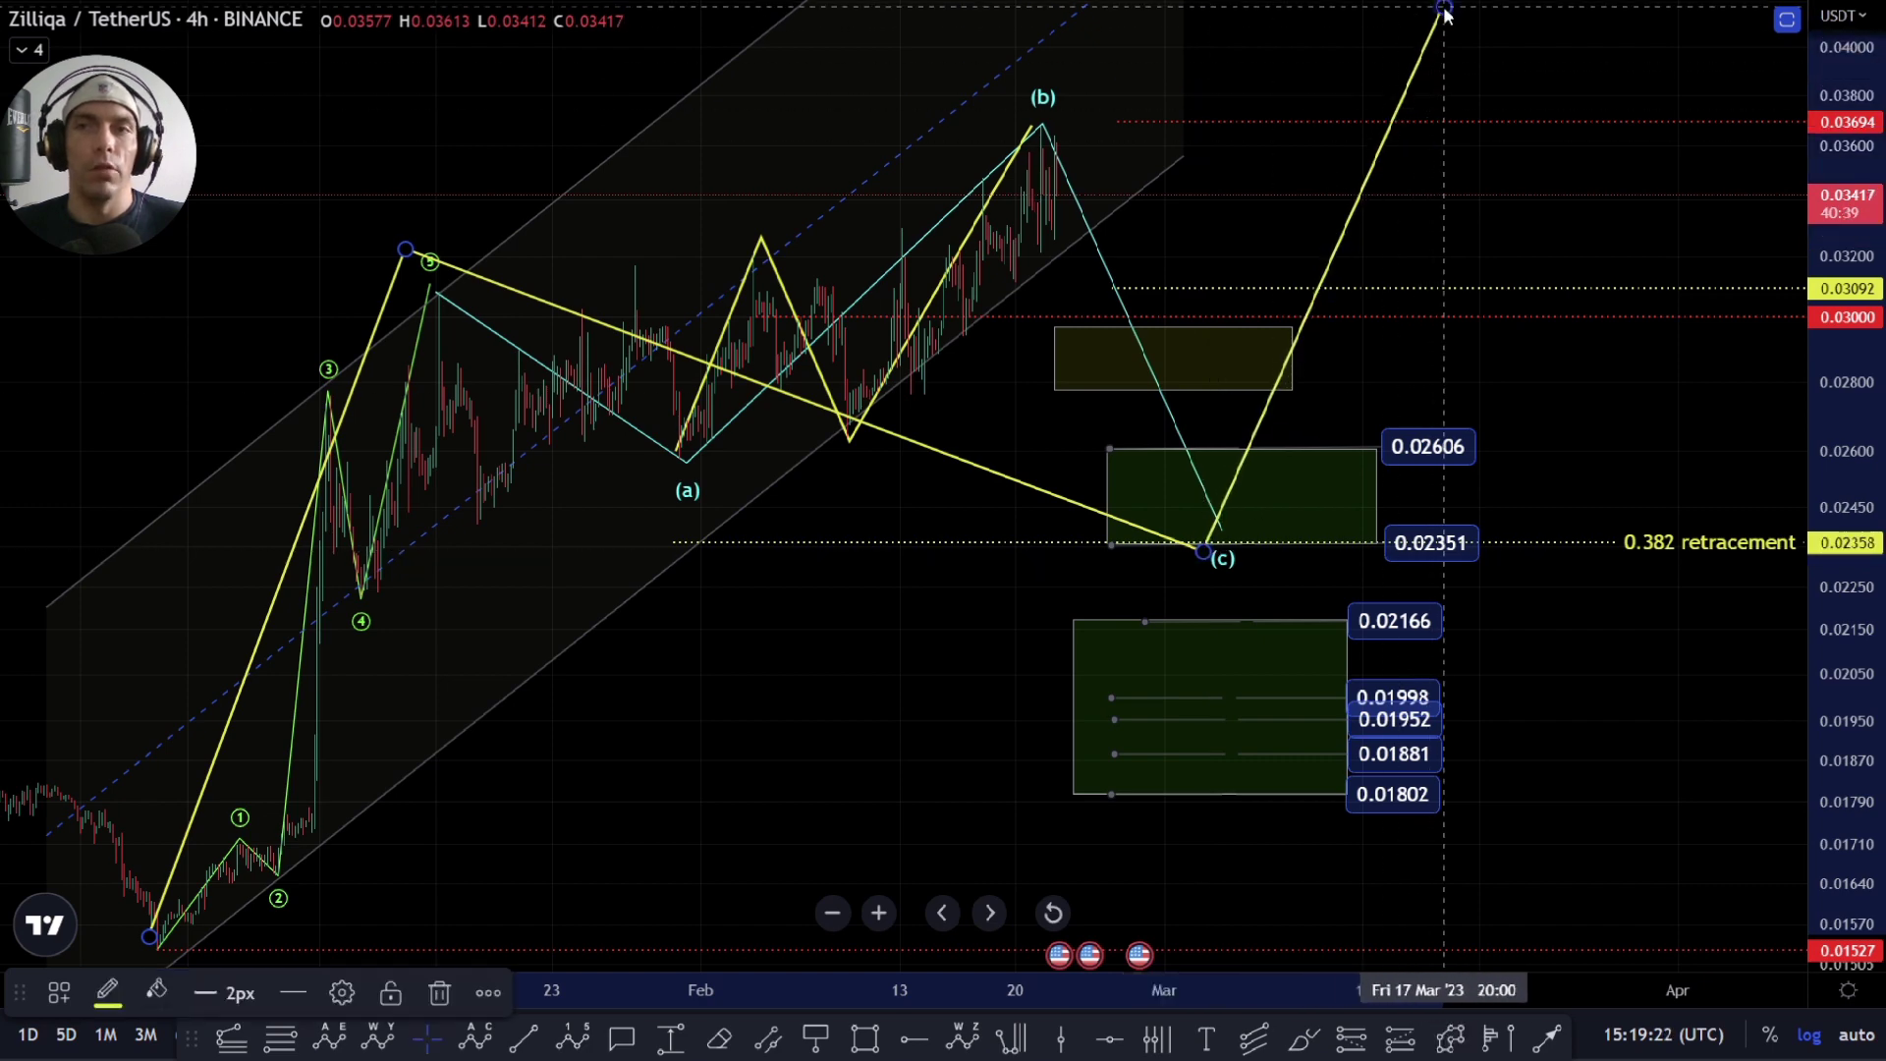
{"action": "left_click_drag", "start_coordinate": [1342, 59], "coordinate": [1286, 181]}
{"action": "mouse_move", "coordinate": [1390, 131]}
{"action": "left_mouse_down"}
{"action": "mouse_move", "coordinate": [1407, 92]}
{"action": "mouse_move", "coordinate": [1372, 80]}
{"action": "left_mouse_up"}
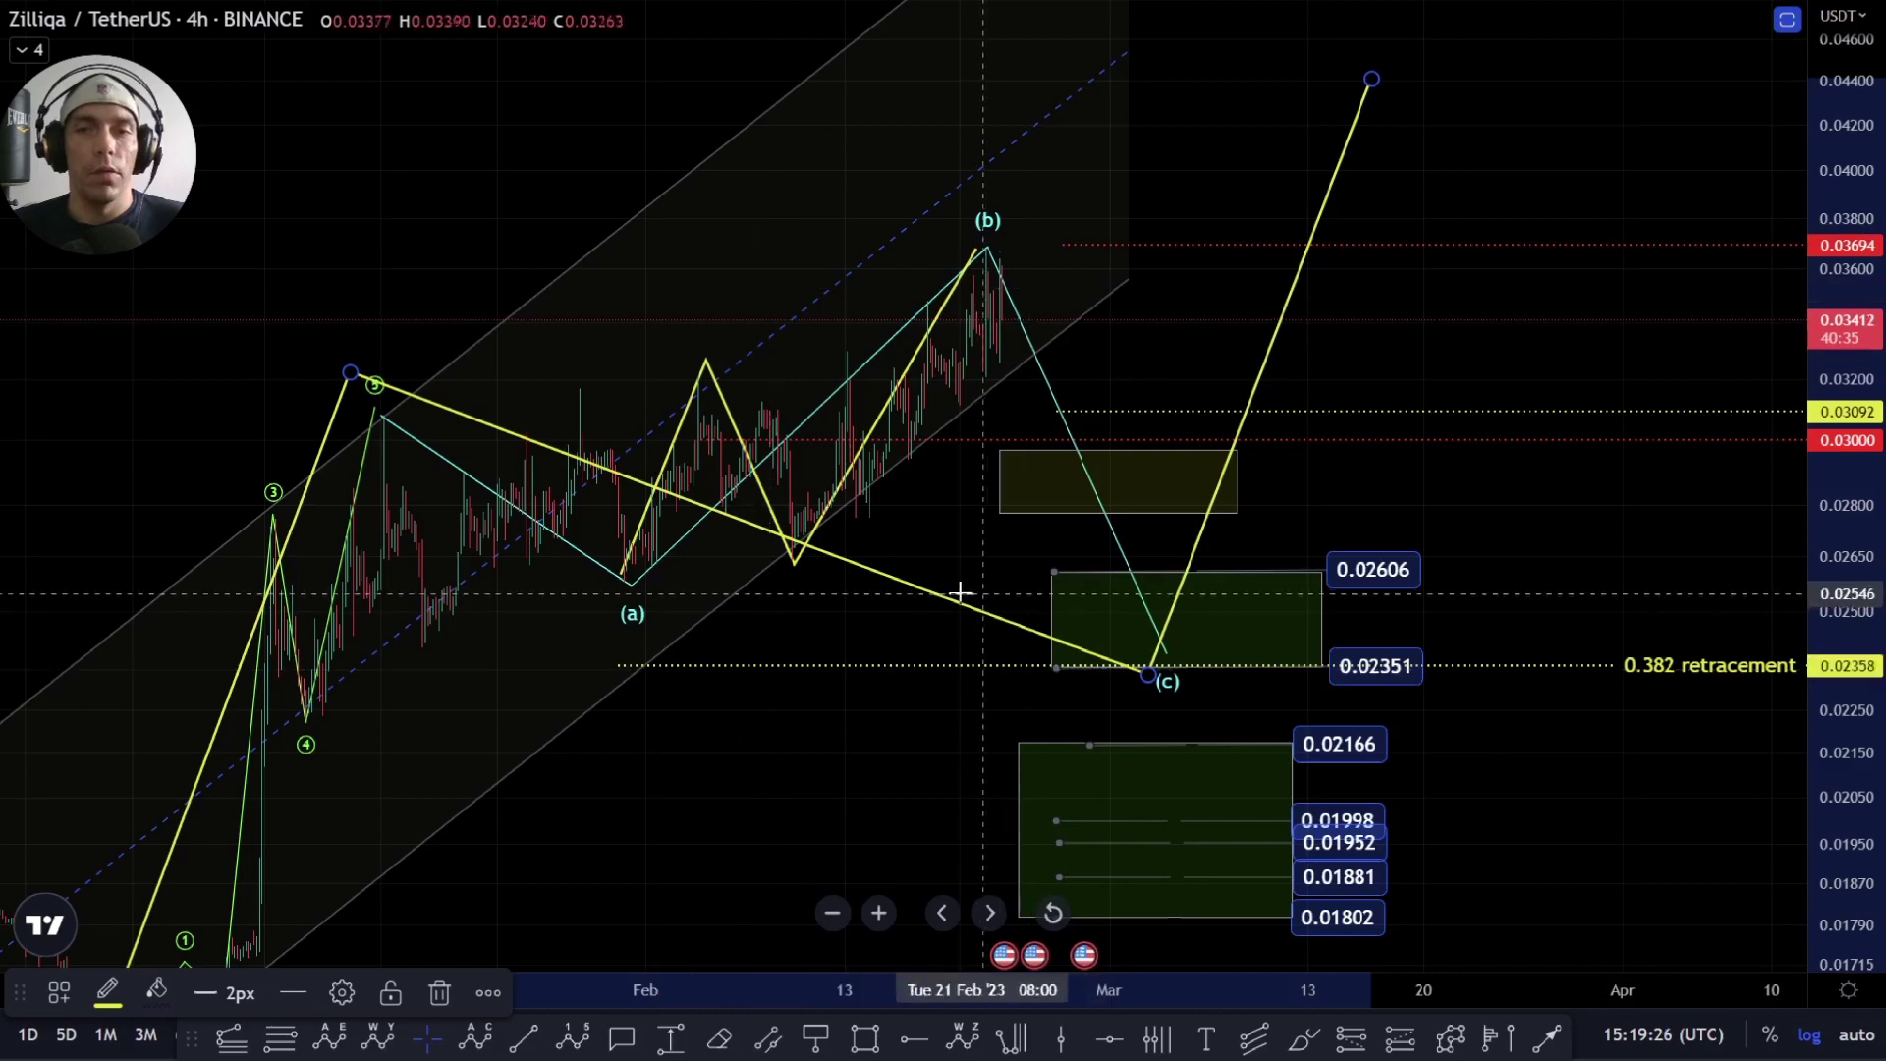
{"action": "key", "text": "Delete"}
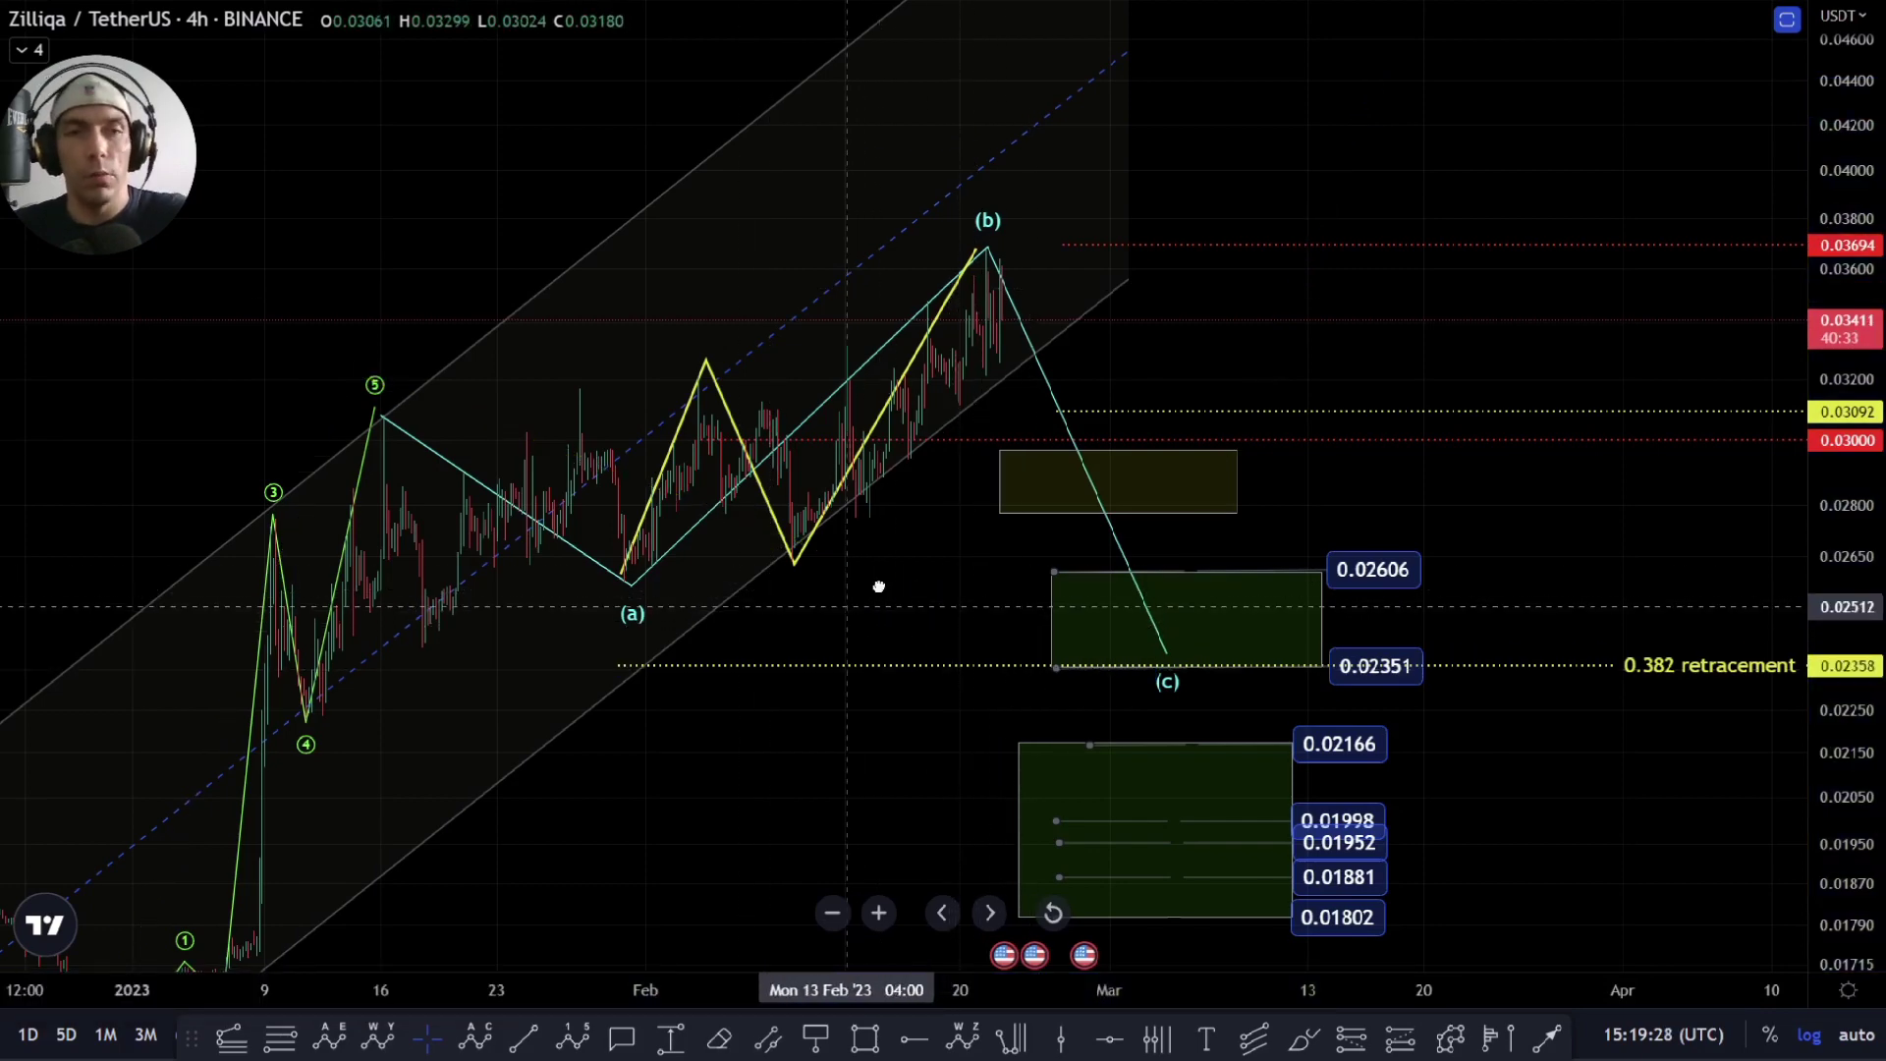
Step: Draw a yellow three-leg path from the late-December low over wave 5 to the February low near 0.02610 and up to wave (b)
{"action": "left_click_drag", "start_coordinate": [875, 587], "coordinate": [951, 473]}
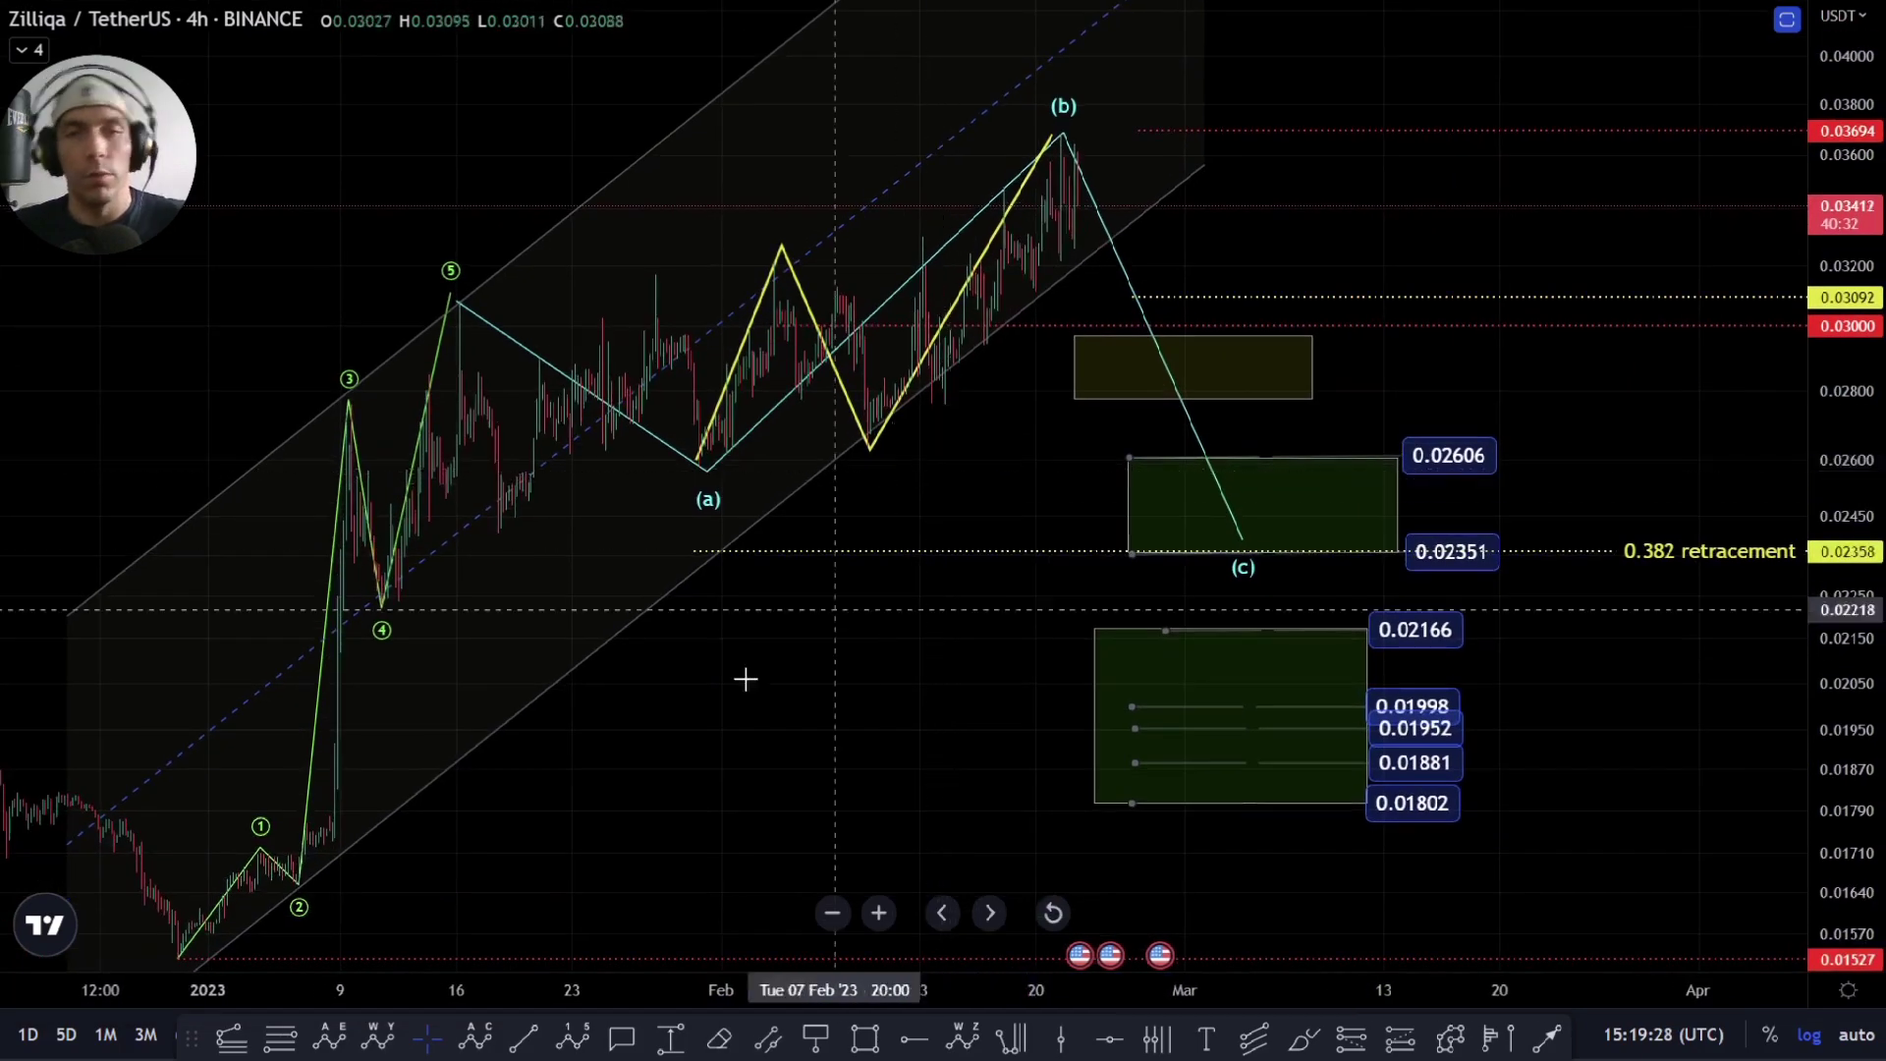
{"action": "left_click", "coordinate": [1456, 1041]}
{"action": "left_click", "coordinate": [177, 948]}
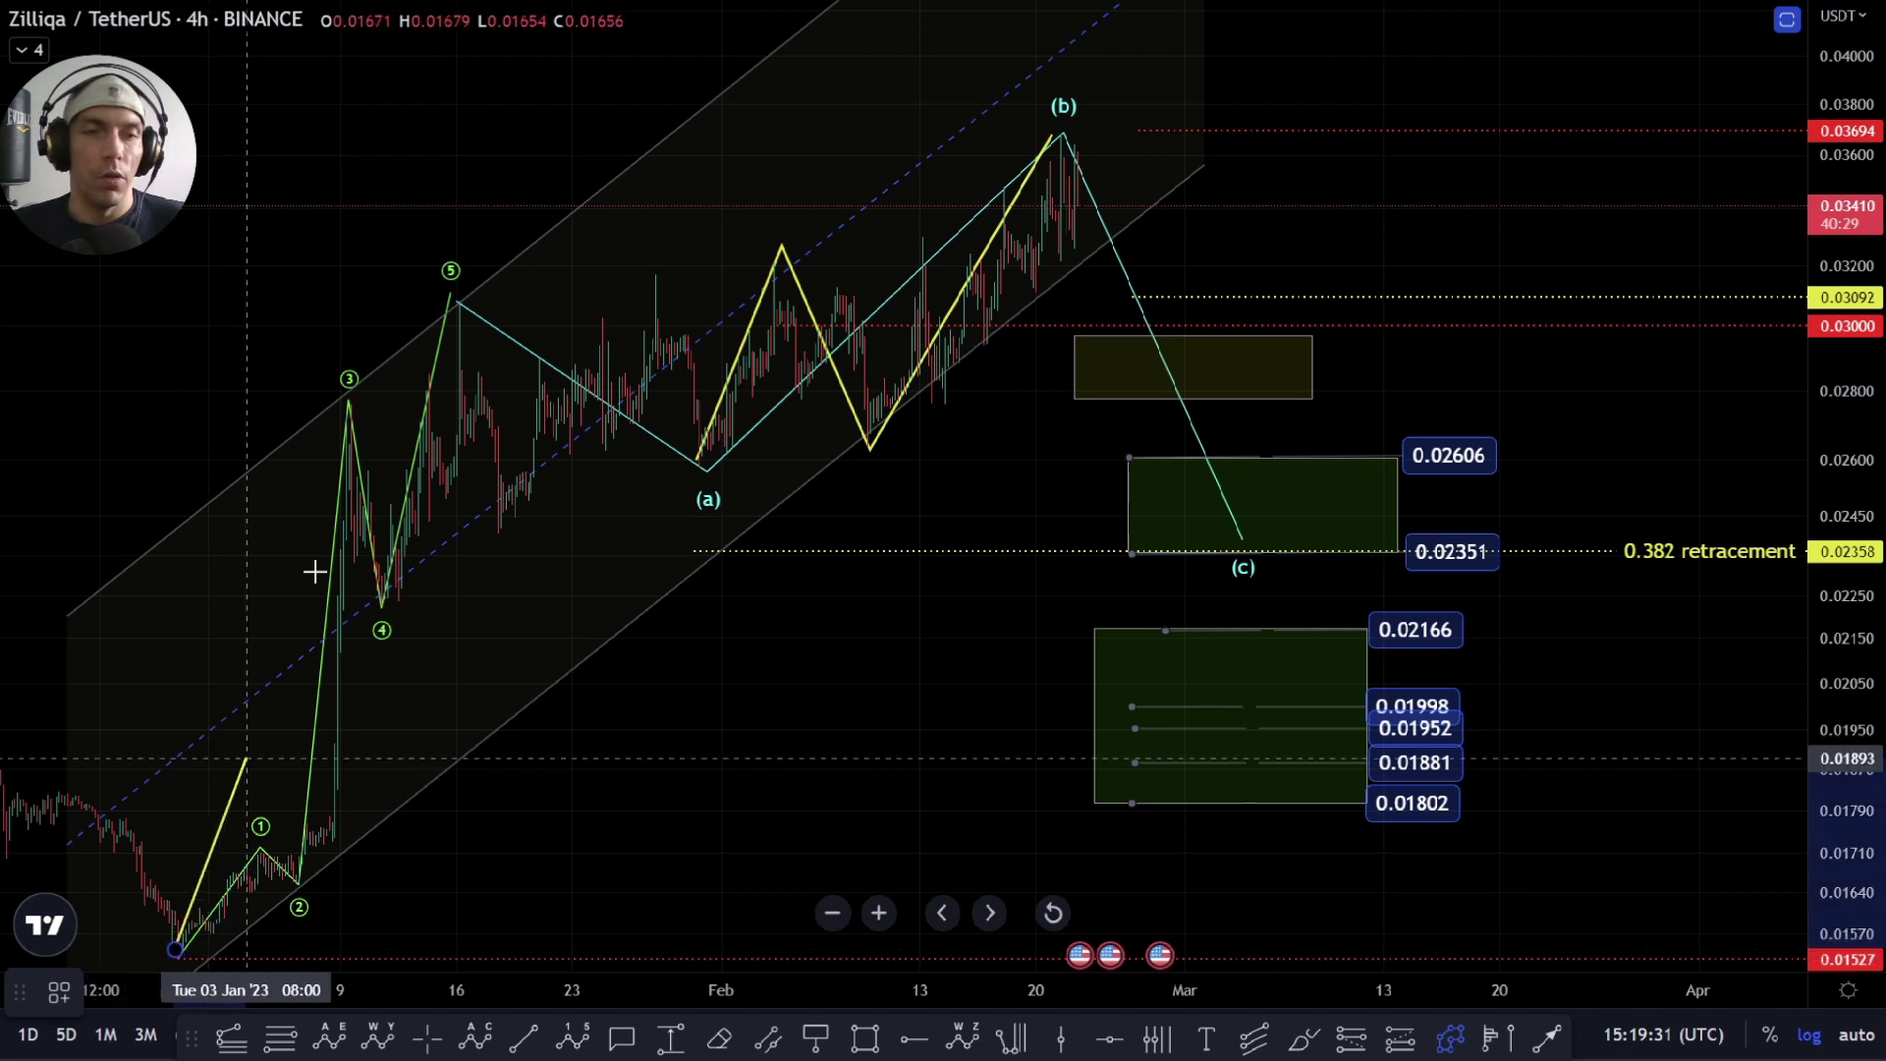
{"action": "left_click", "coordinate": [421, 278]}
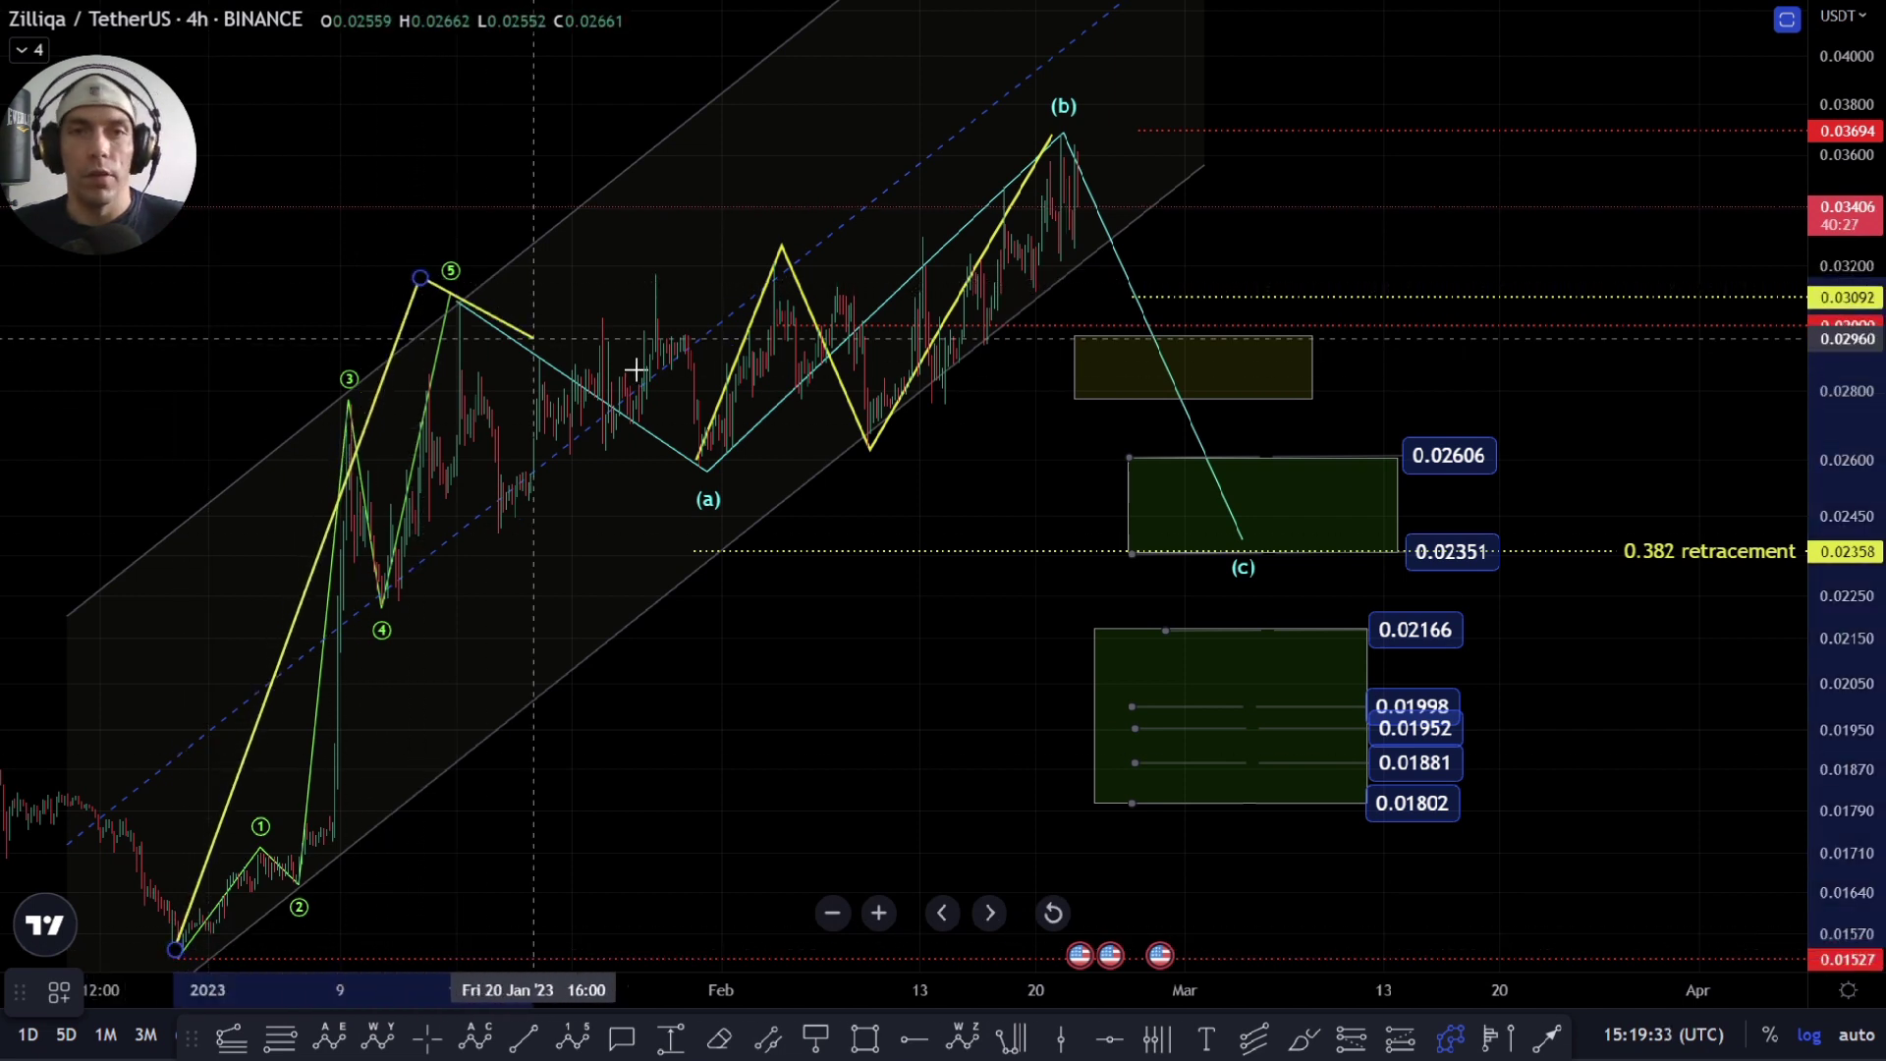
{"action": "left_click", "coordinate": [853, 453]}
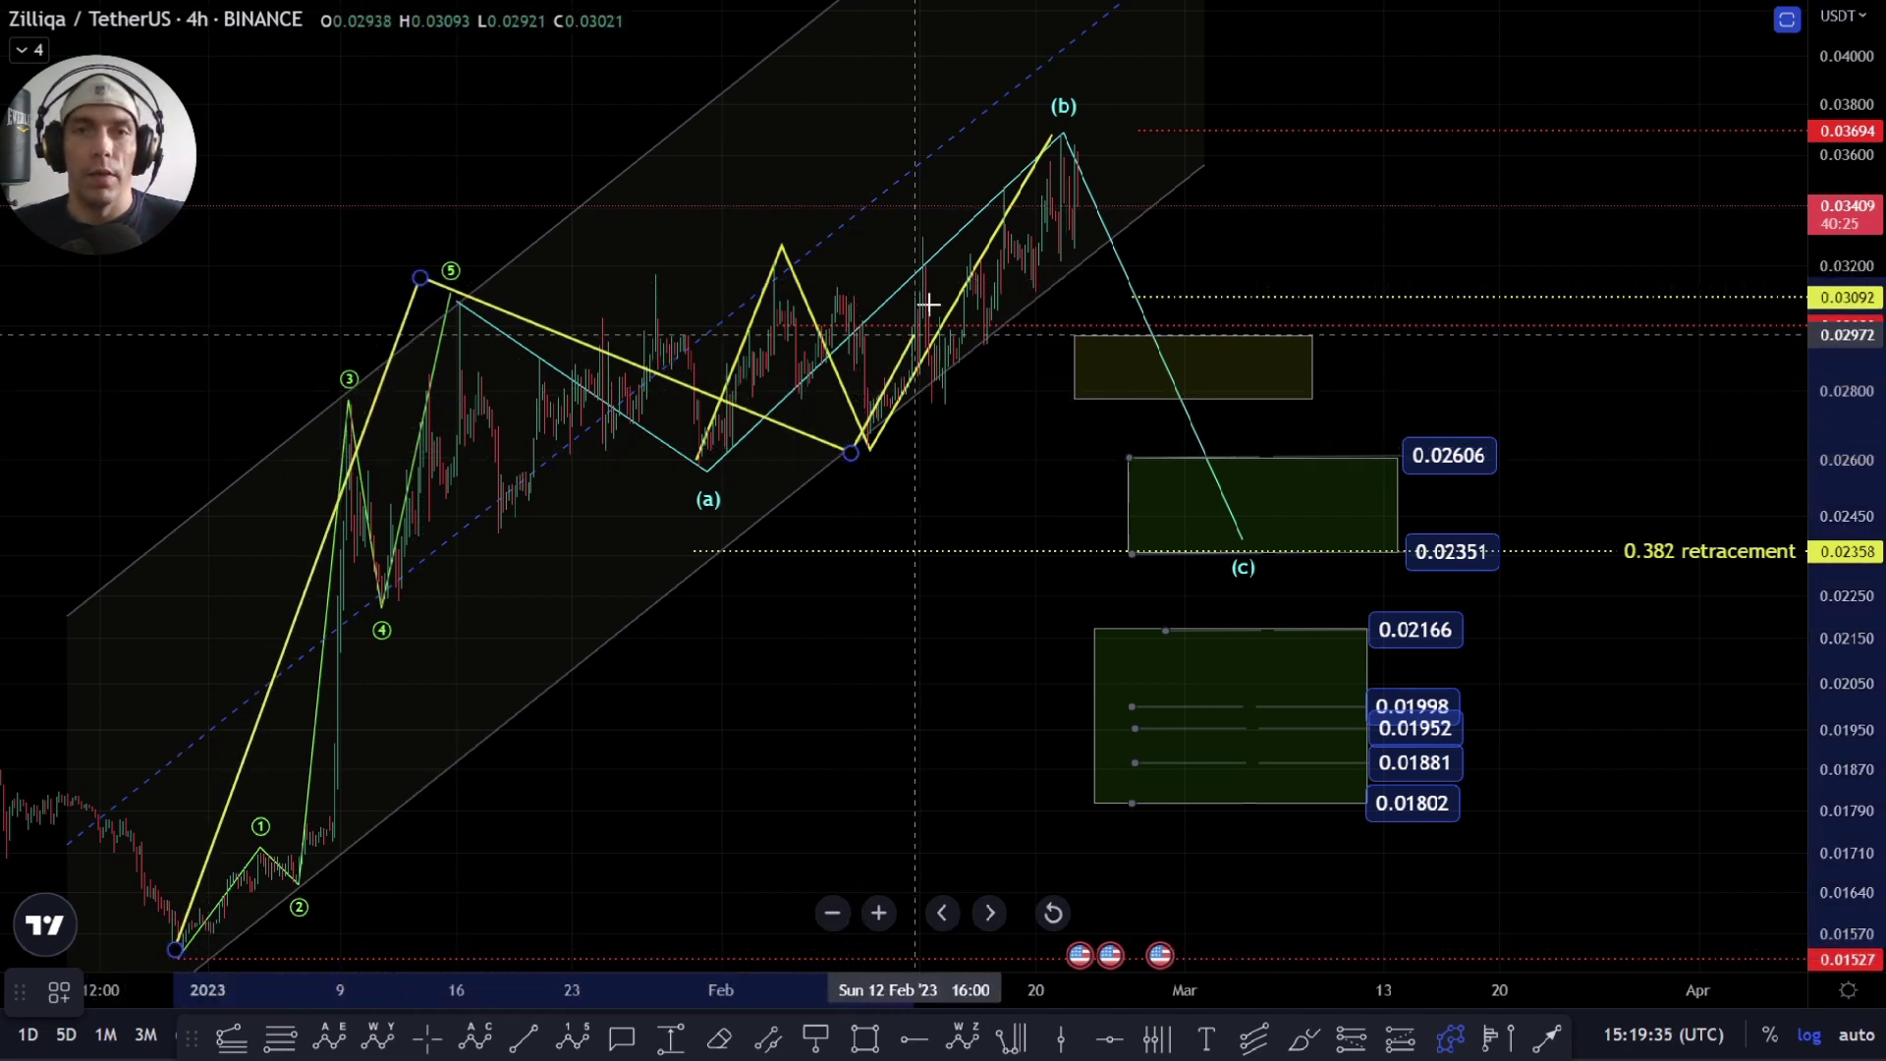
{"action": "left_click", "coordinate": [1041, 122]}
Step: Draw a trend-based Fib extension from the late-December low to the wave 5 high at 0.03080 and the February low at 0.02637
{"action": "left_click", "coordinate": [226, 1043]}
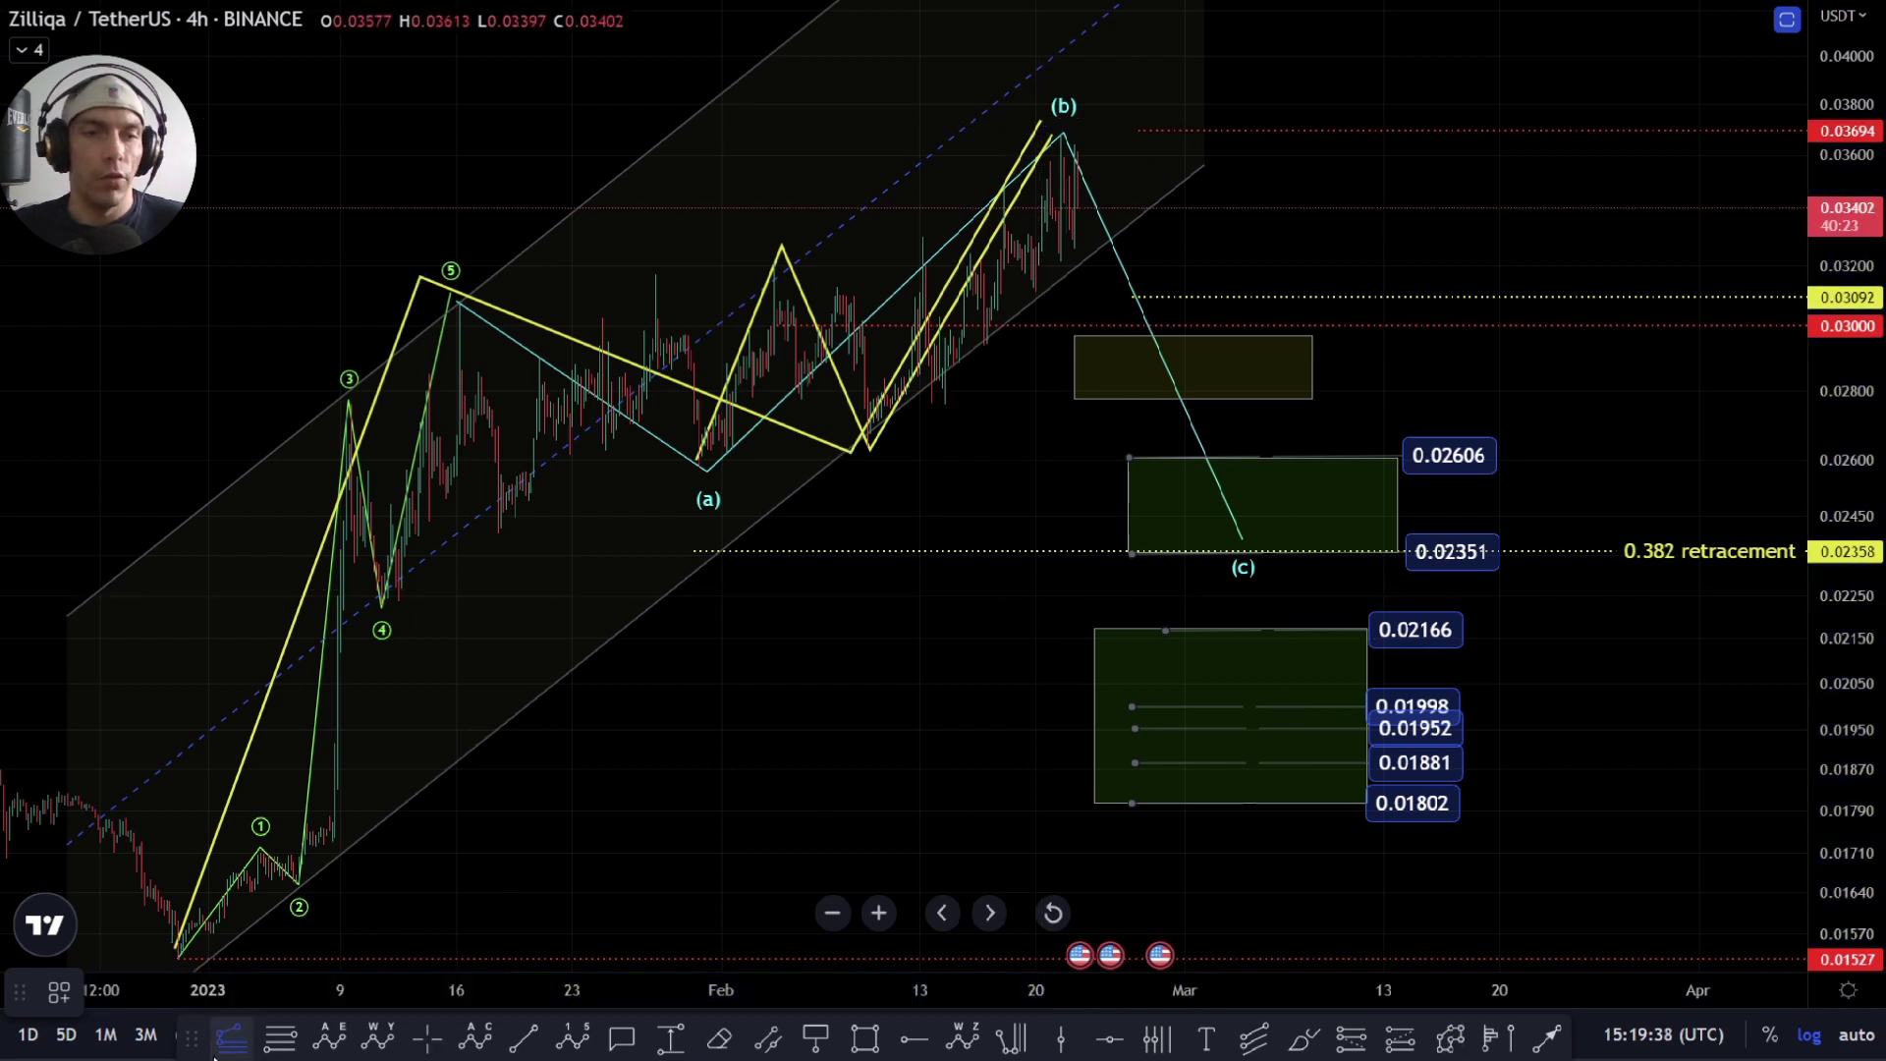
{"action": "left_click", "coordinate": [177, 959]}
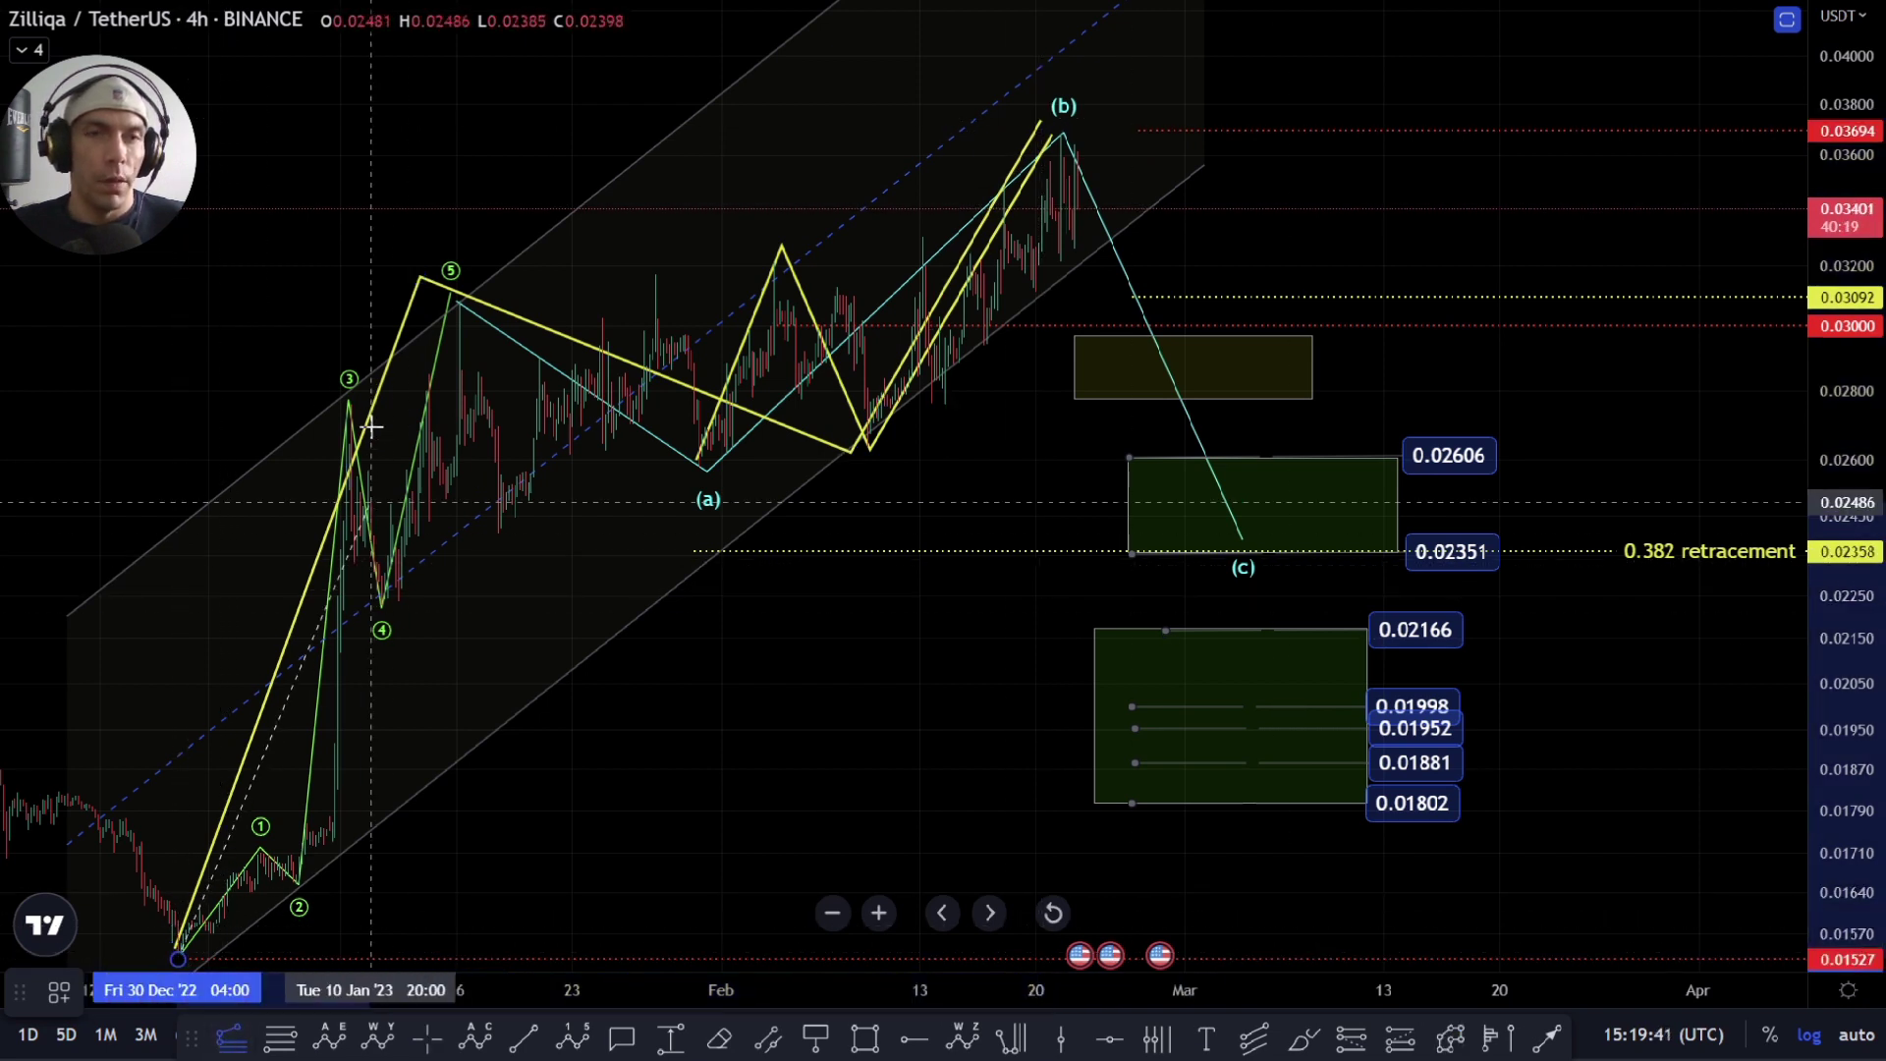
{"action": "left_click", "coordinate": [459, 303]}
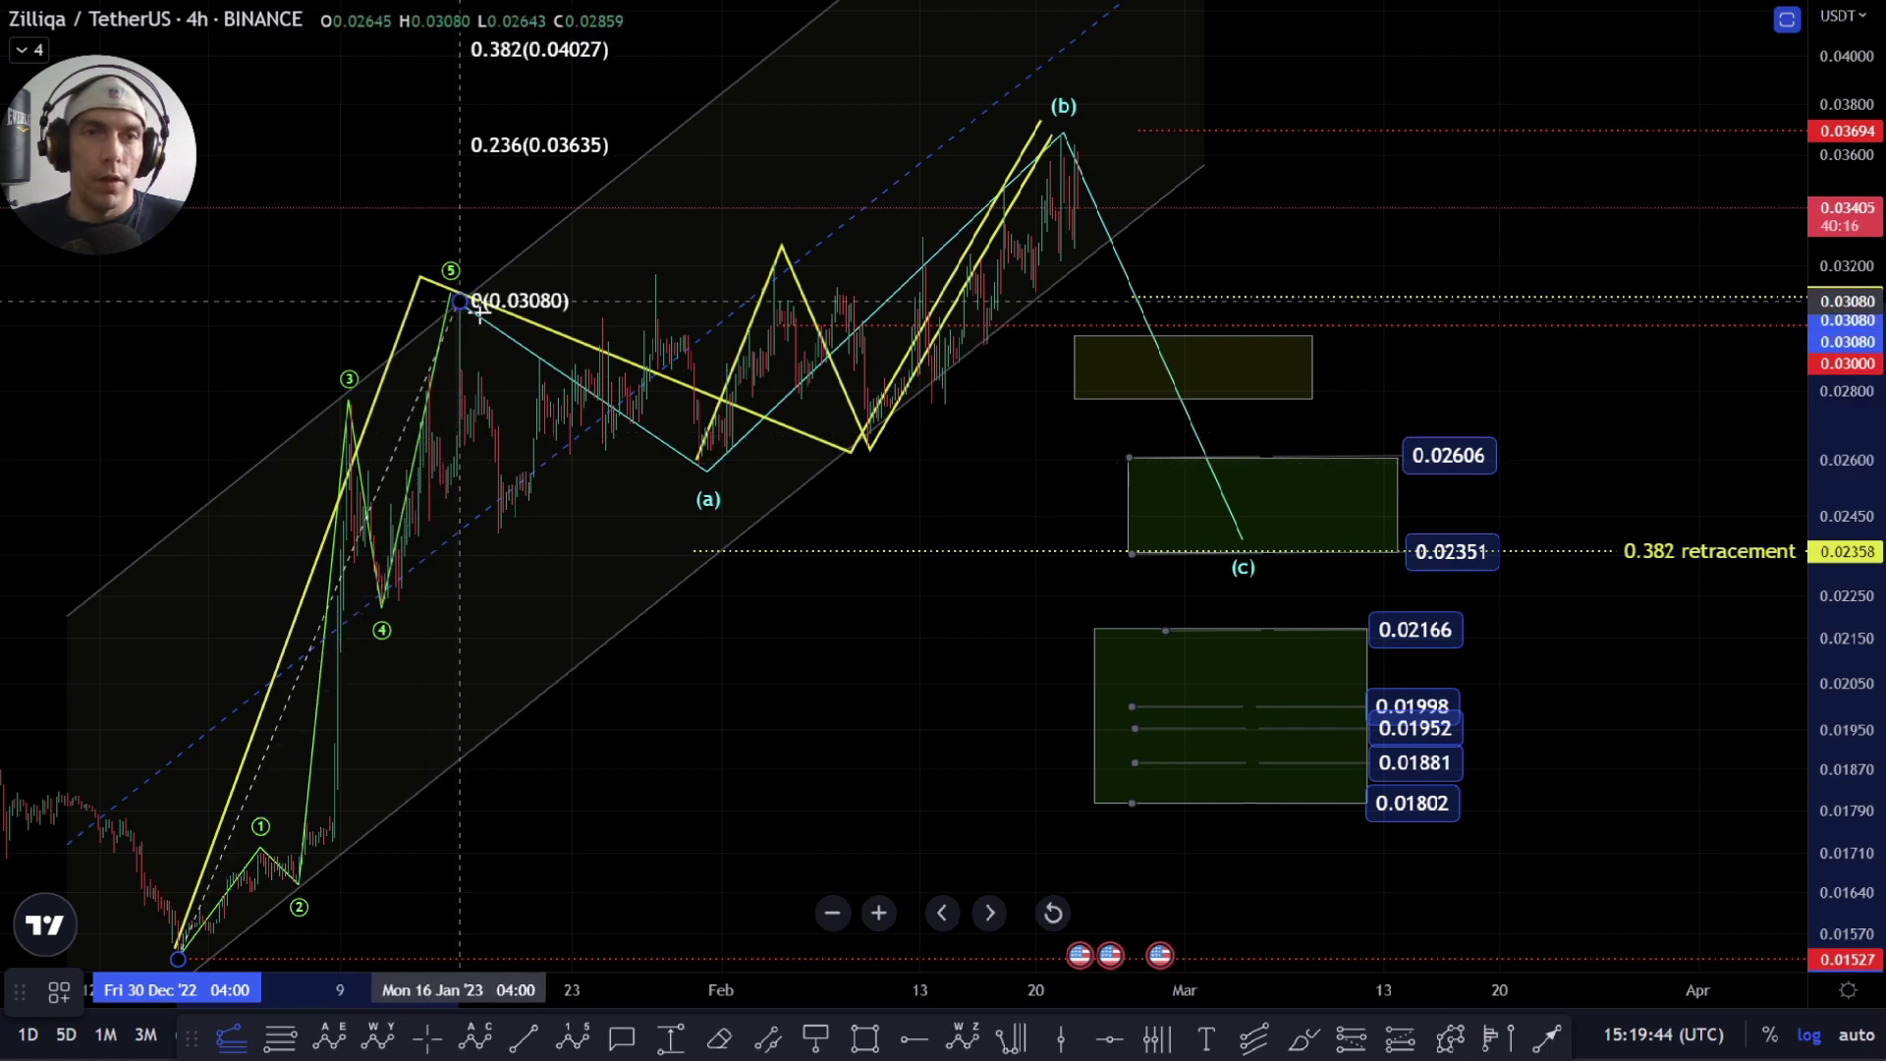
{"action": "left_click", "coordinate": [865, 486]}
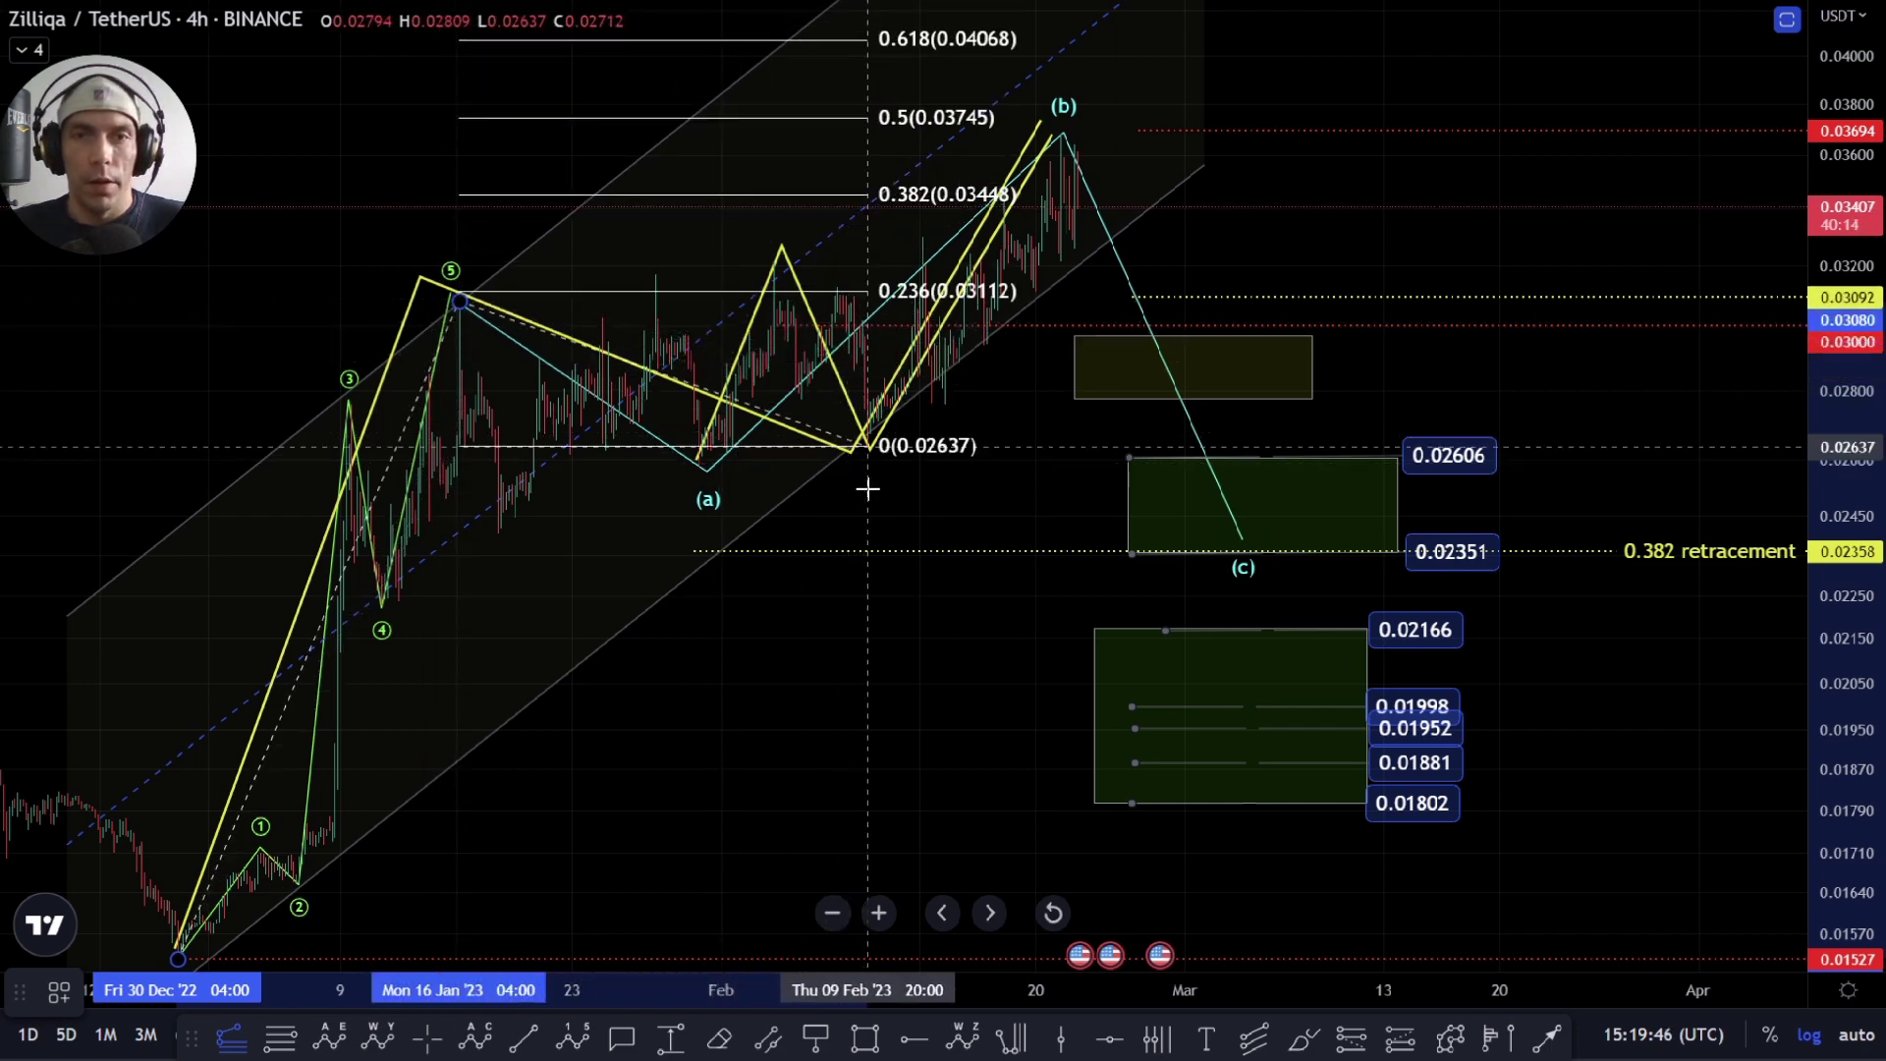
{"action": "left_click_drag", "start_coordinate": [1354, 261], "coordinate": [1359, 344]}
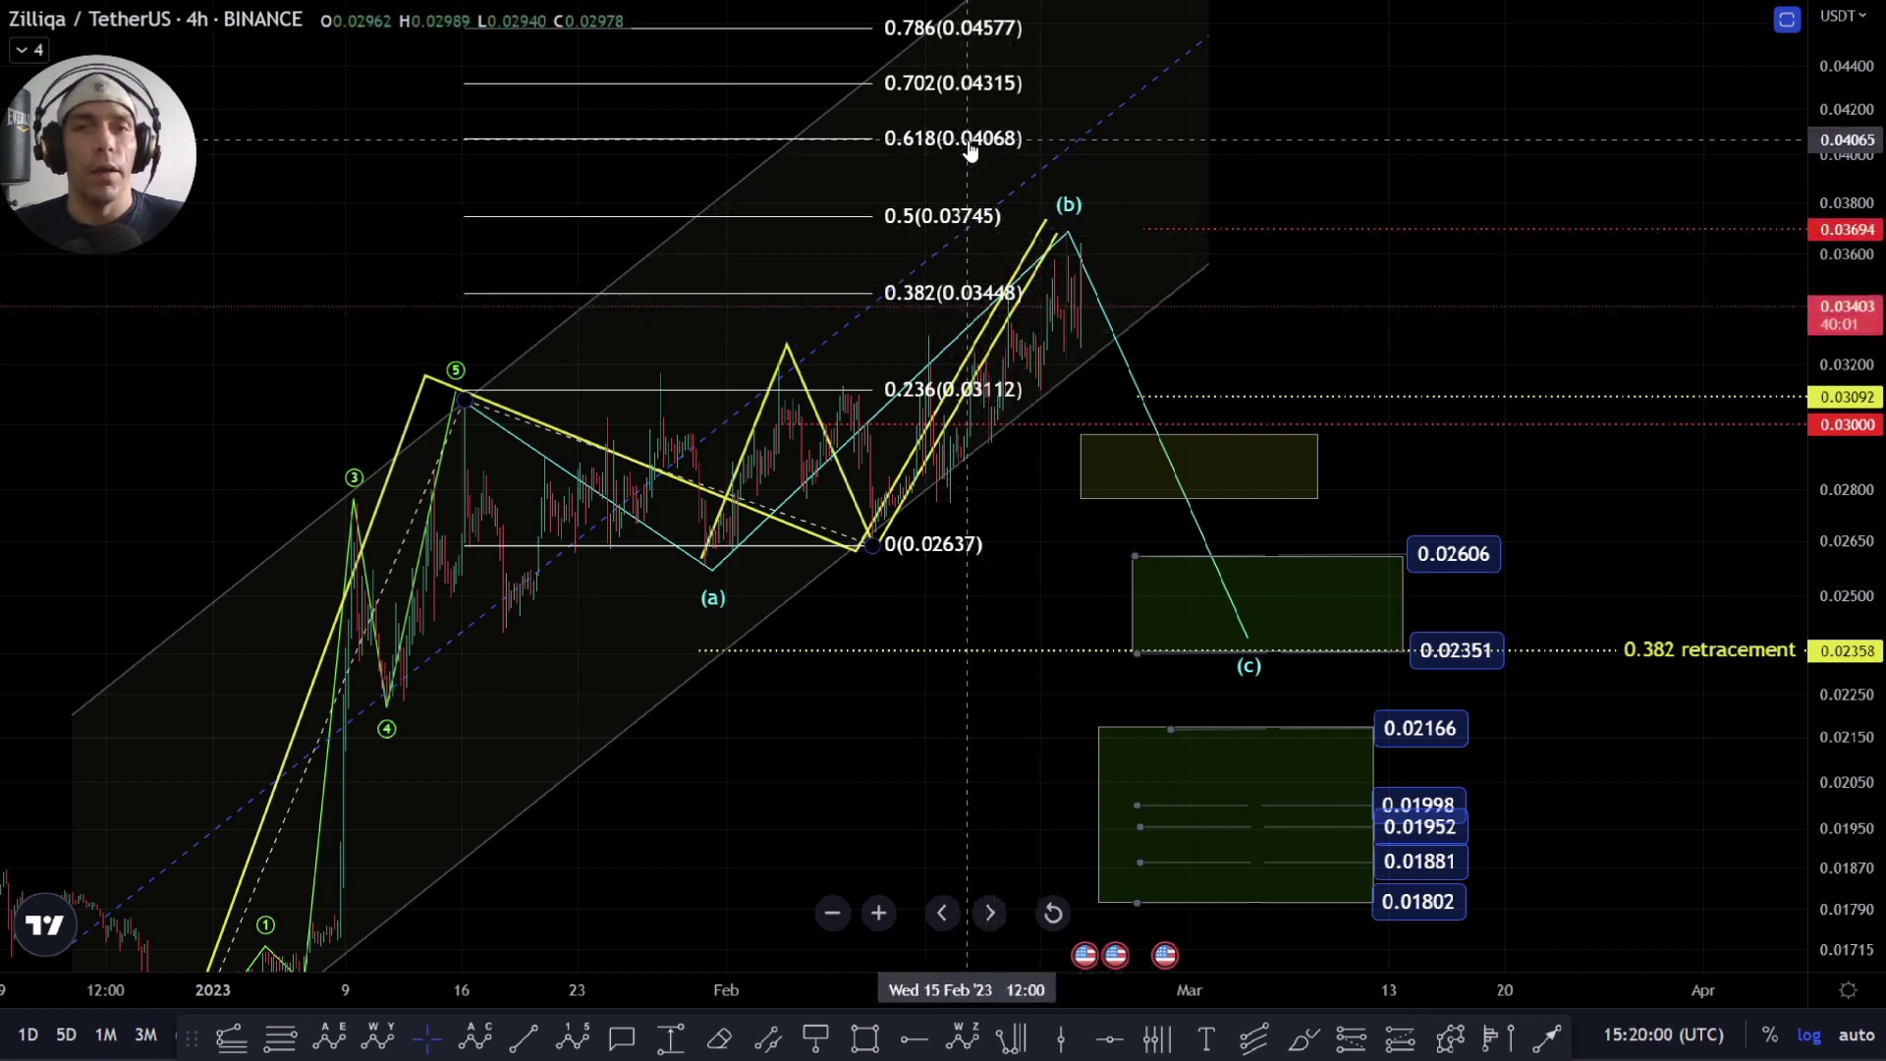
Step: Lower the third point of the Fib extension to 0.02404
{"action": "scroll", "coordinate": [1041, 251], "scroll_direction": "down", "scroll_amount": 3}
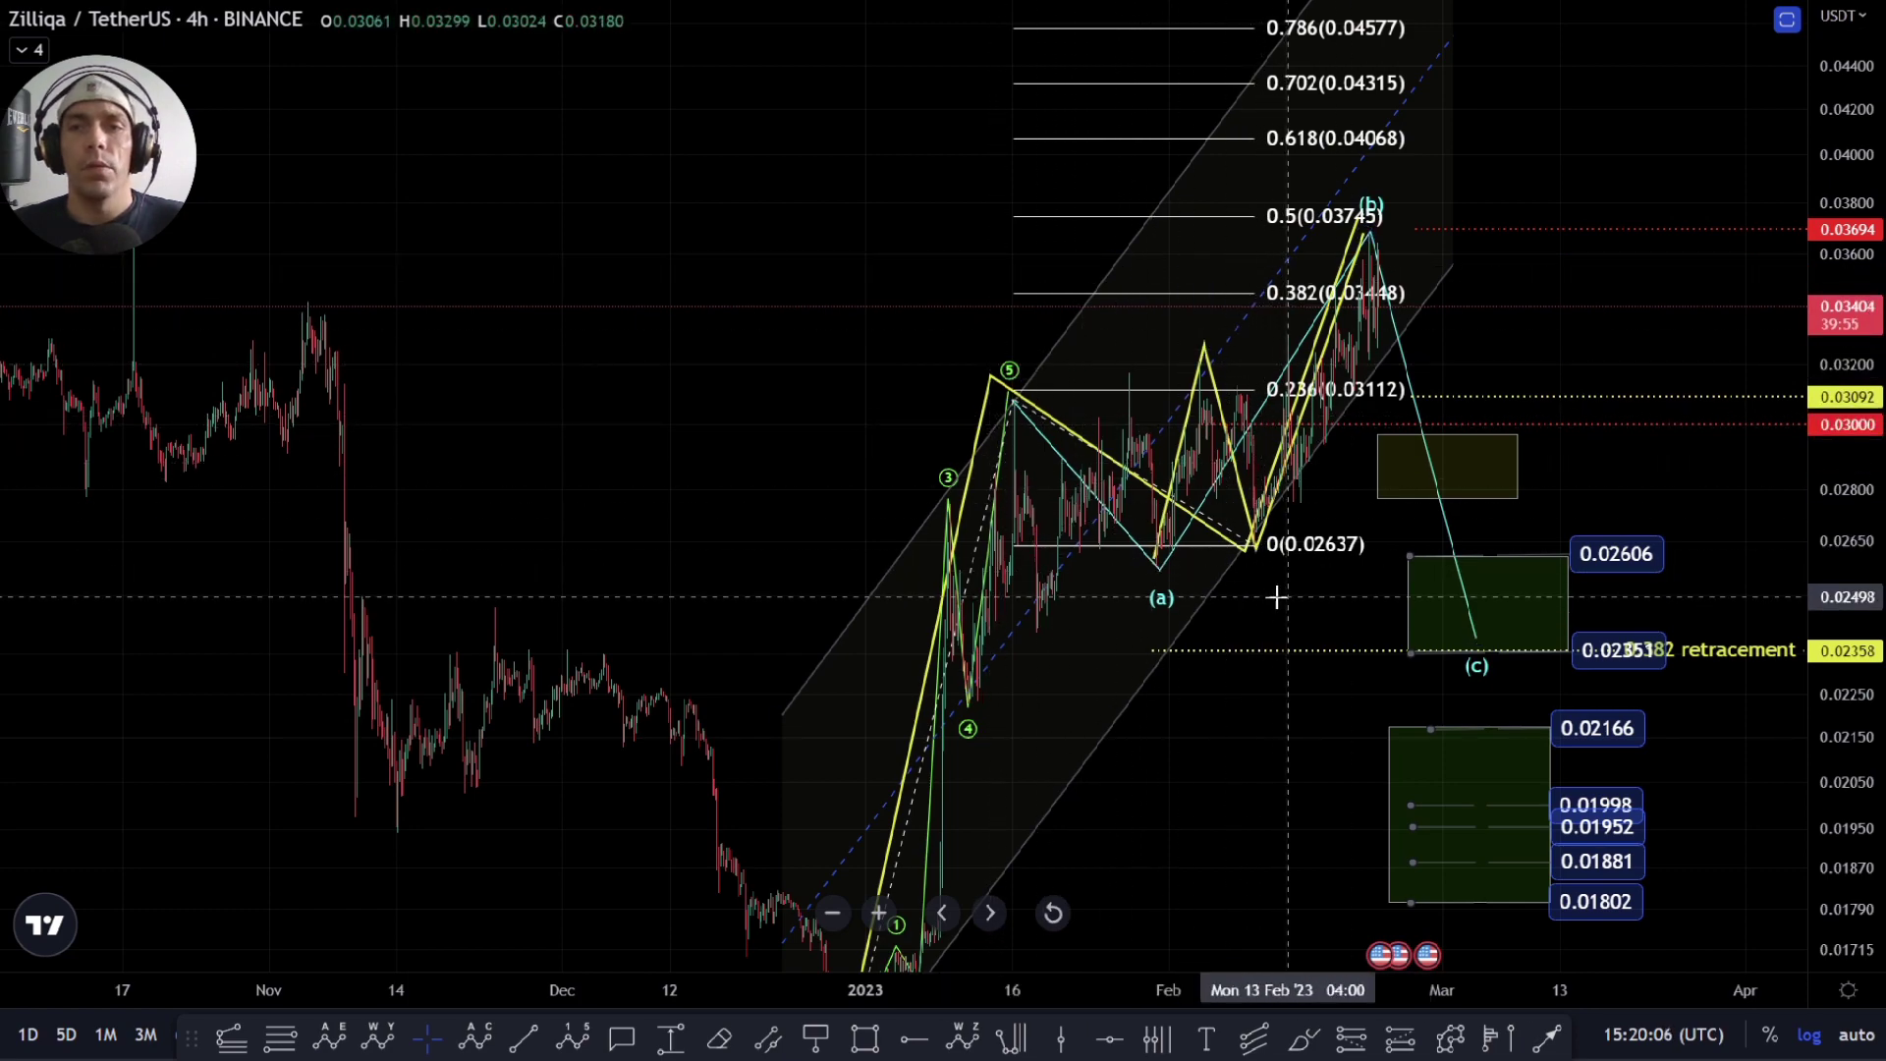
{"action": "mouse_move", "coordinate": [1276, 597]}
{"action": "left_mouse_down"}
{"action": "mouse_move", "coordinate": [1108, 645]}
{"action": "mouse_move", "coordinate": [1045, 581]}
{"action": "mouse_move", "coordinate": [1065, 613]}
{"action": "left_mouse_up"}
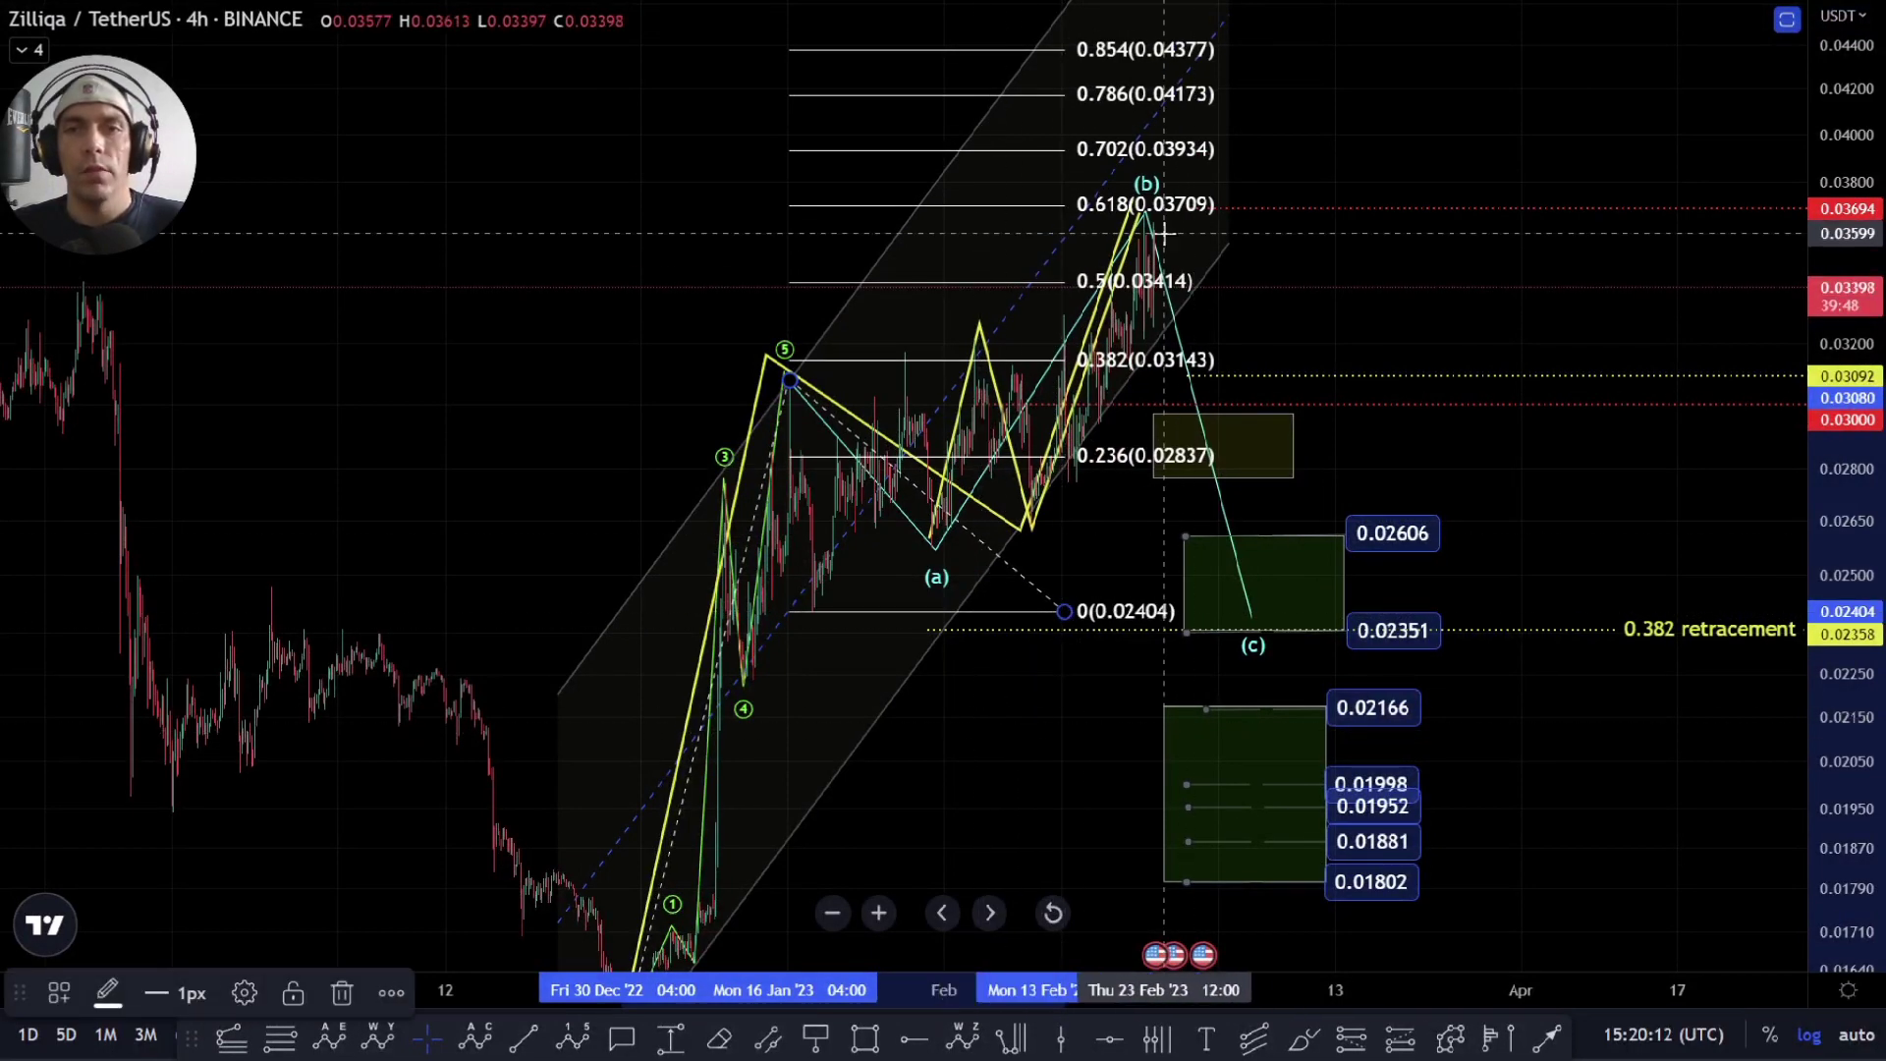
{"action": "left_click_drag", "start_coordinate": [1061, 527], "coordinate": [974, 536]}
{"action": "scroll", "coordinate": [800, 597], "scroll_direction": "up", "scroll_amount": 3}
Step: Delete the yellow zigzag path running from wave (a) to wave (b), and delete the Fib extension
{"action": "left_click", "coordinate": [777, 530]}
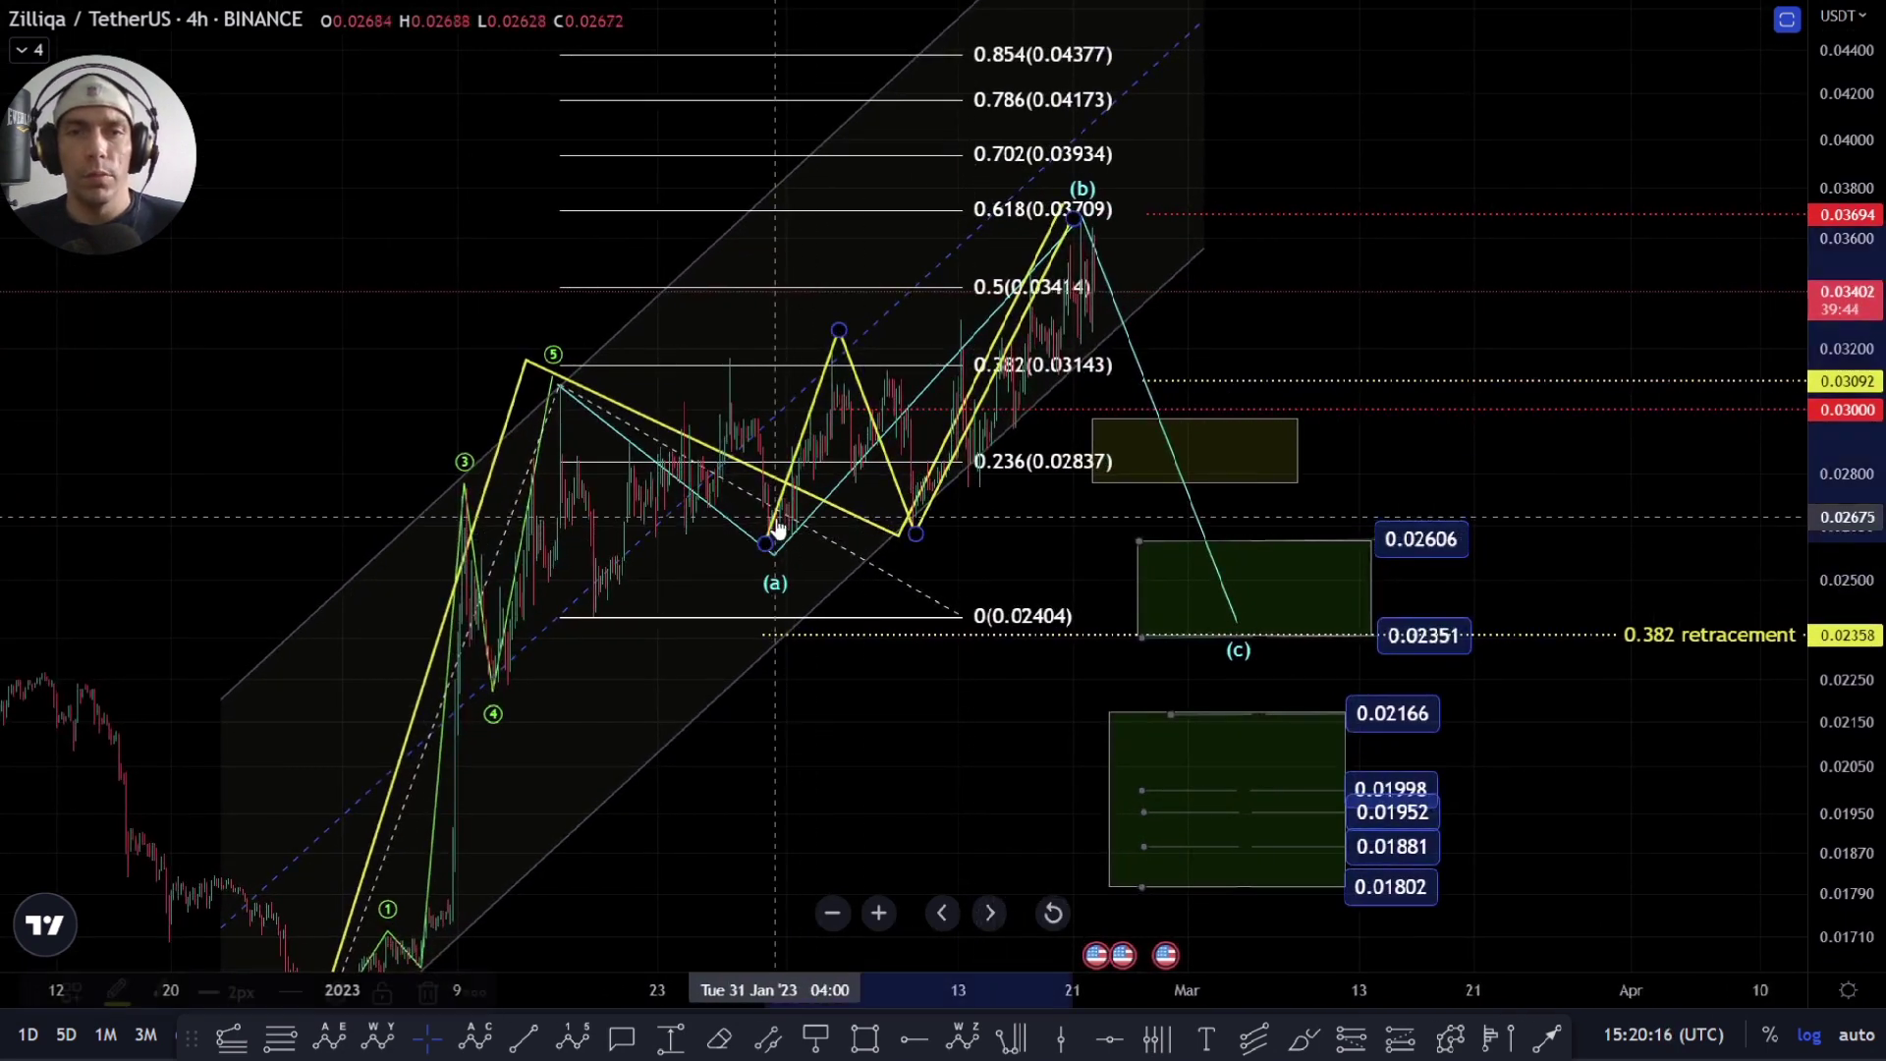
{"action": "key", "text": "Delete"}
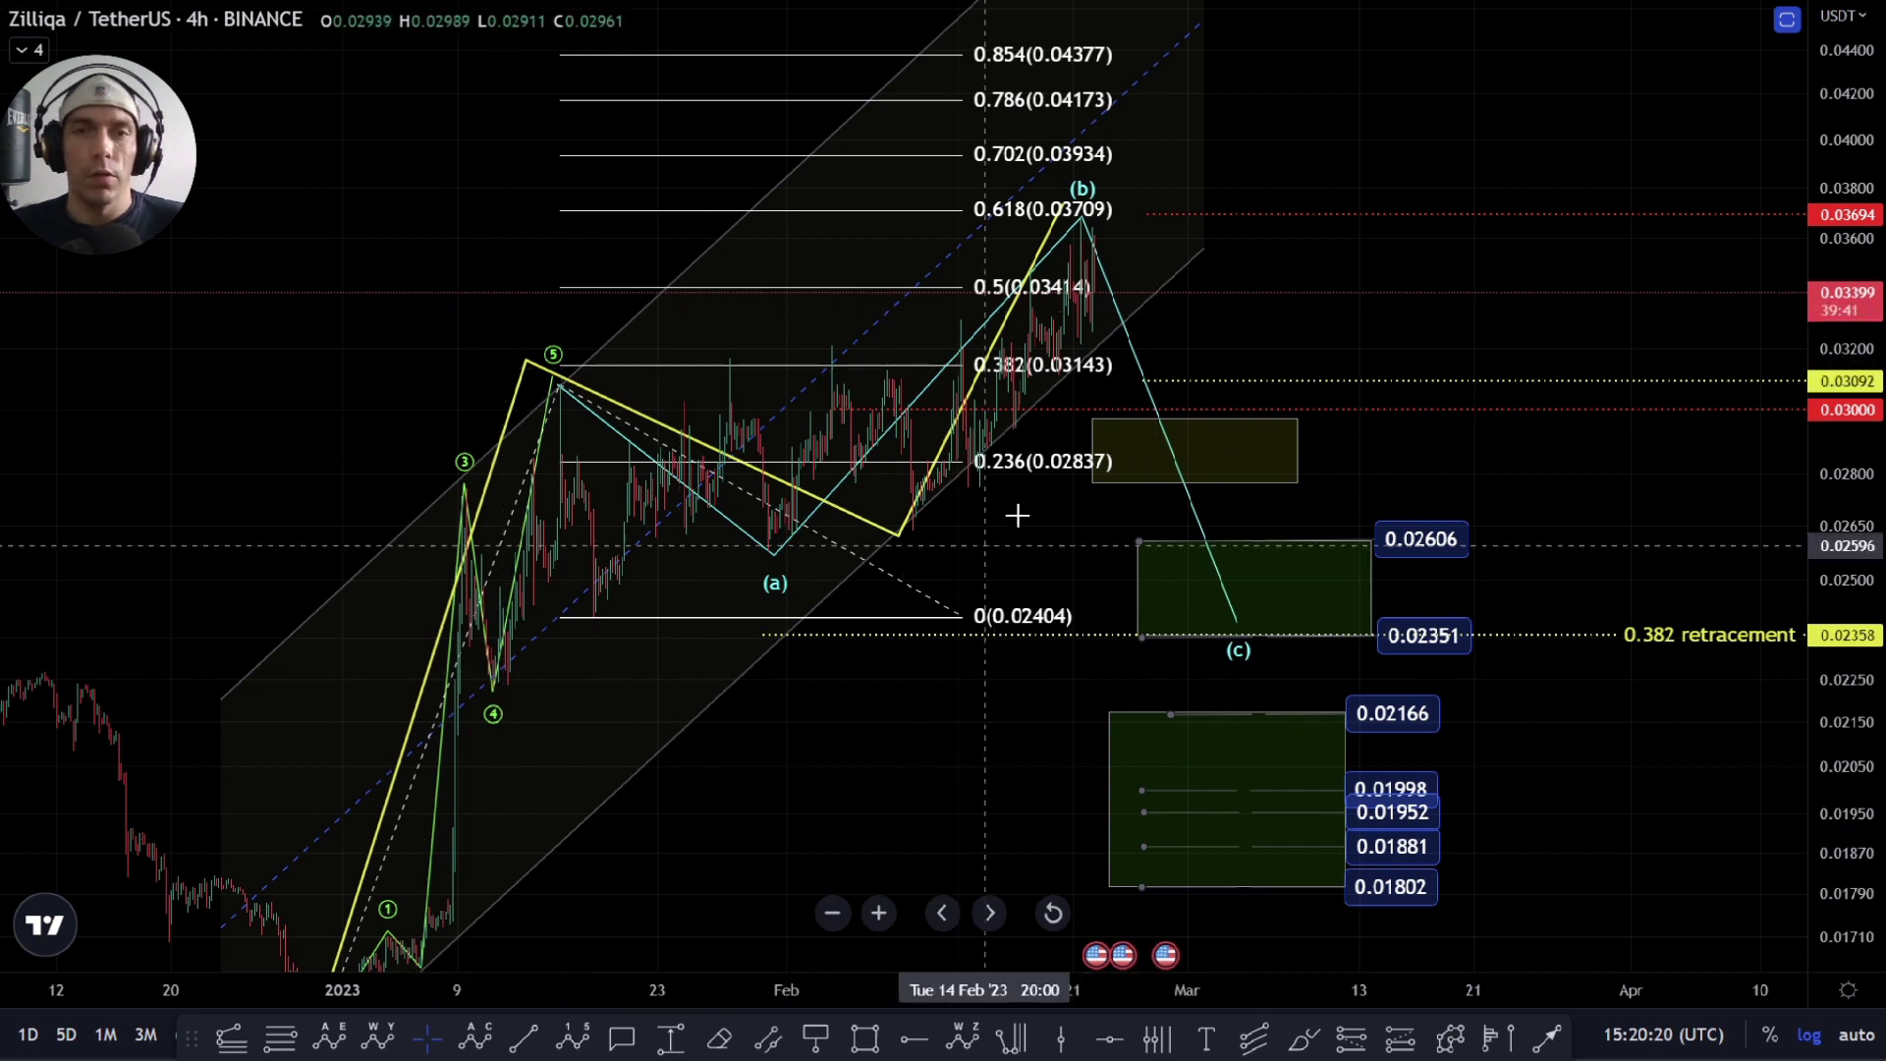
{"action": "left_click", "coordinate": [1054, 472]}
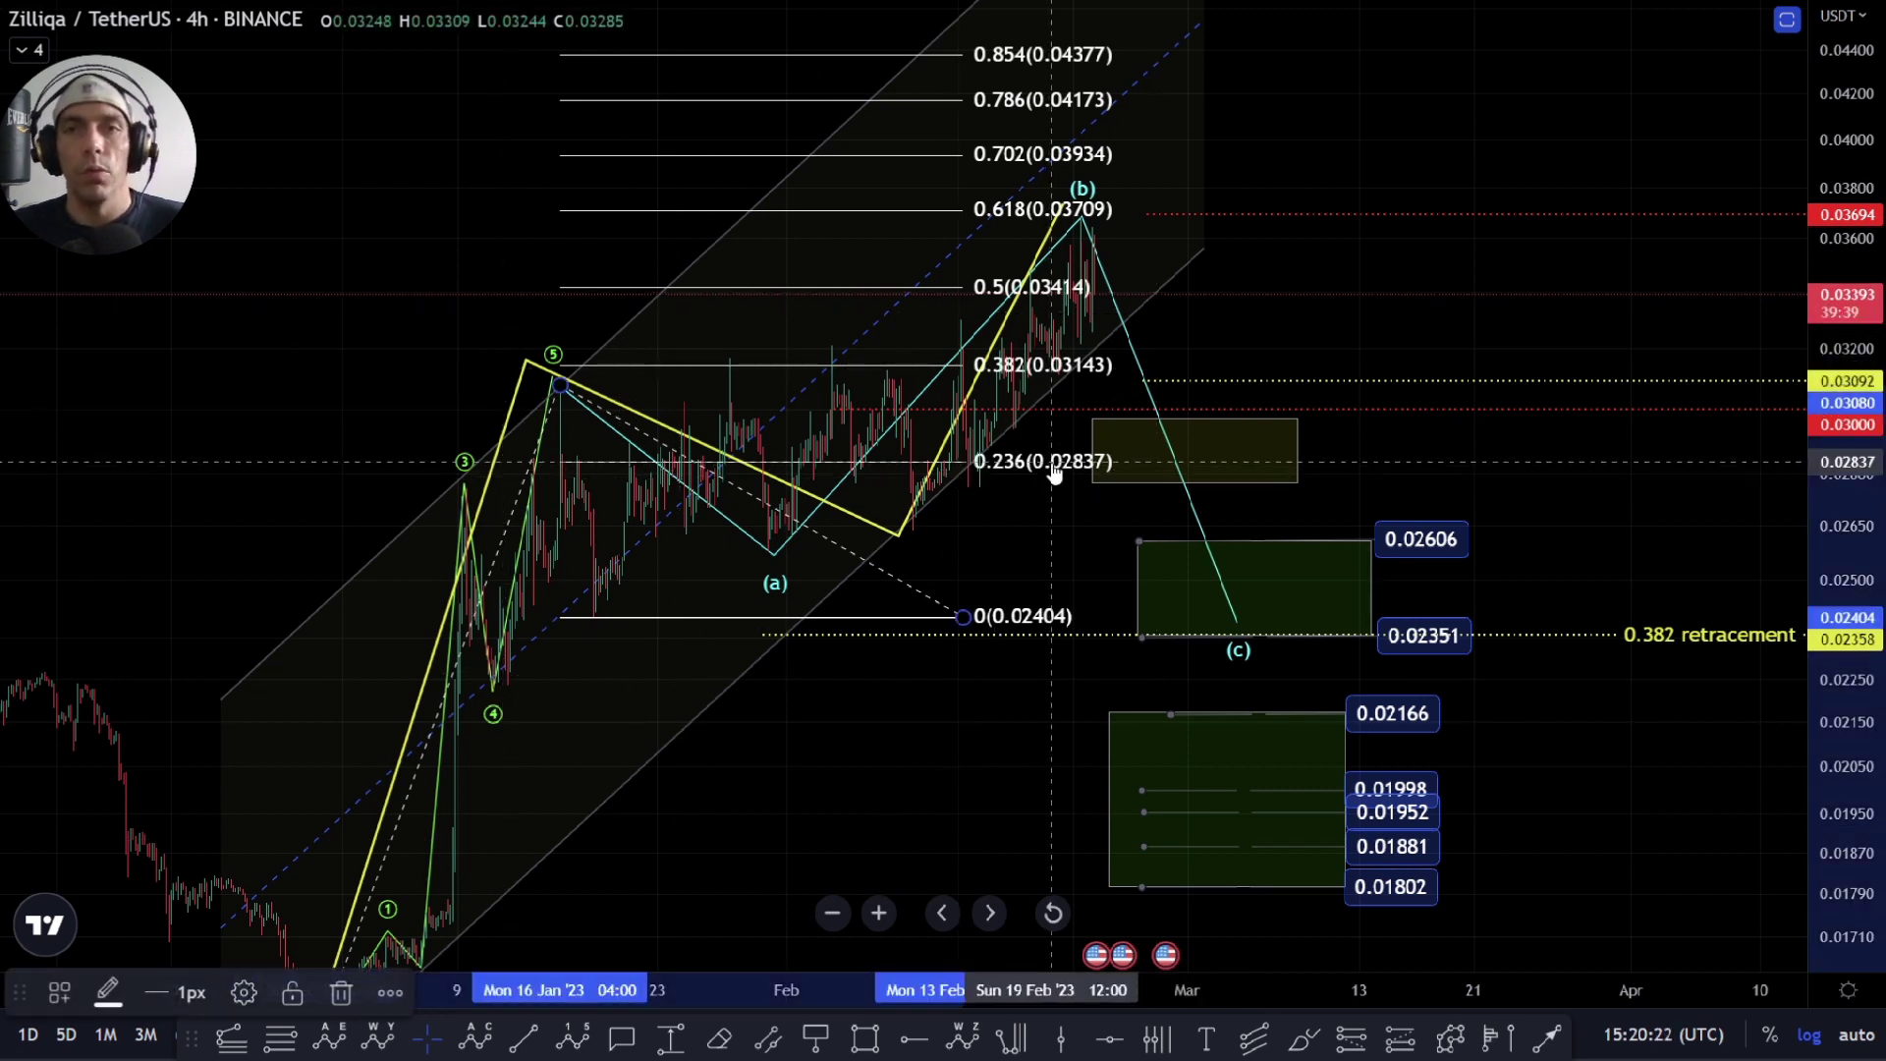
{"action": "key", "text": "Delete"}
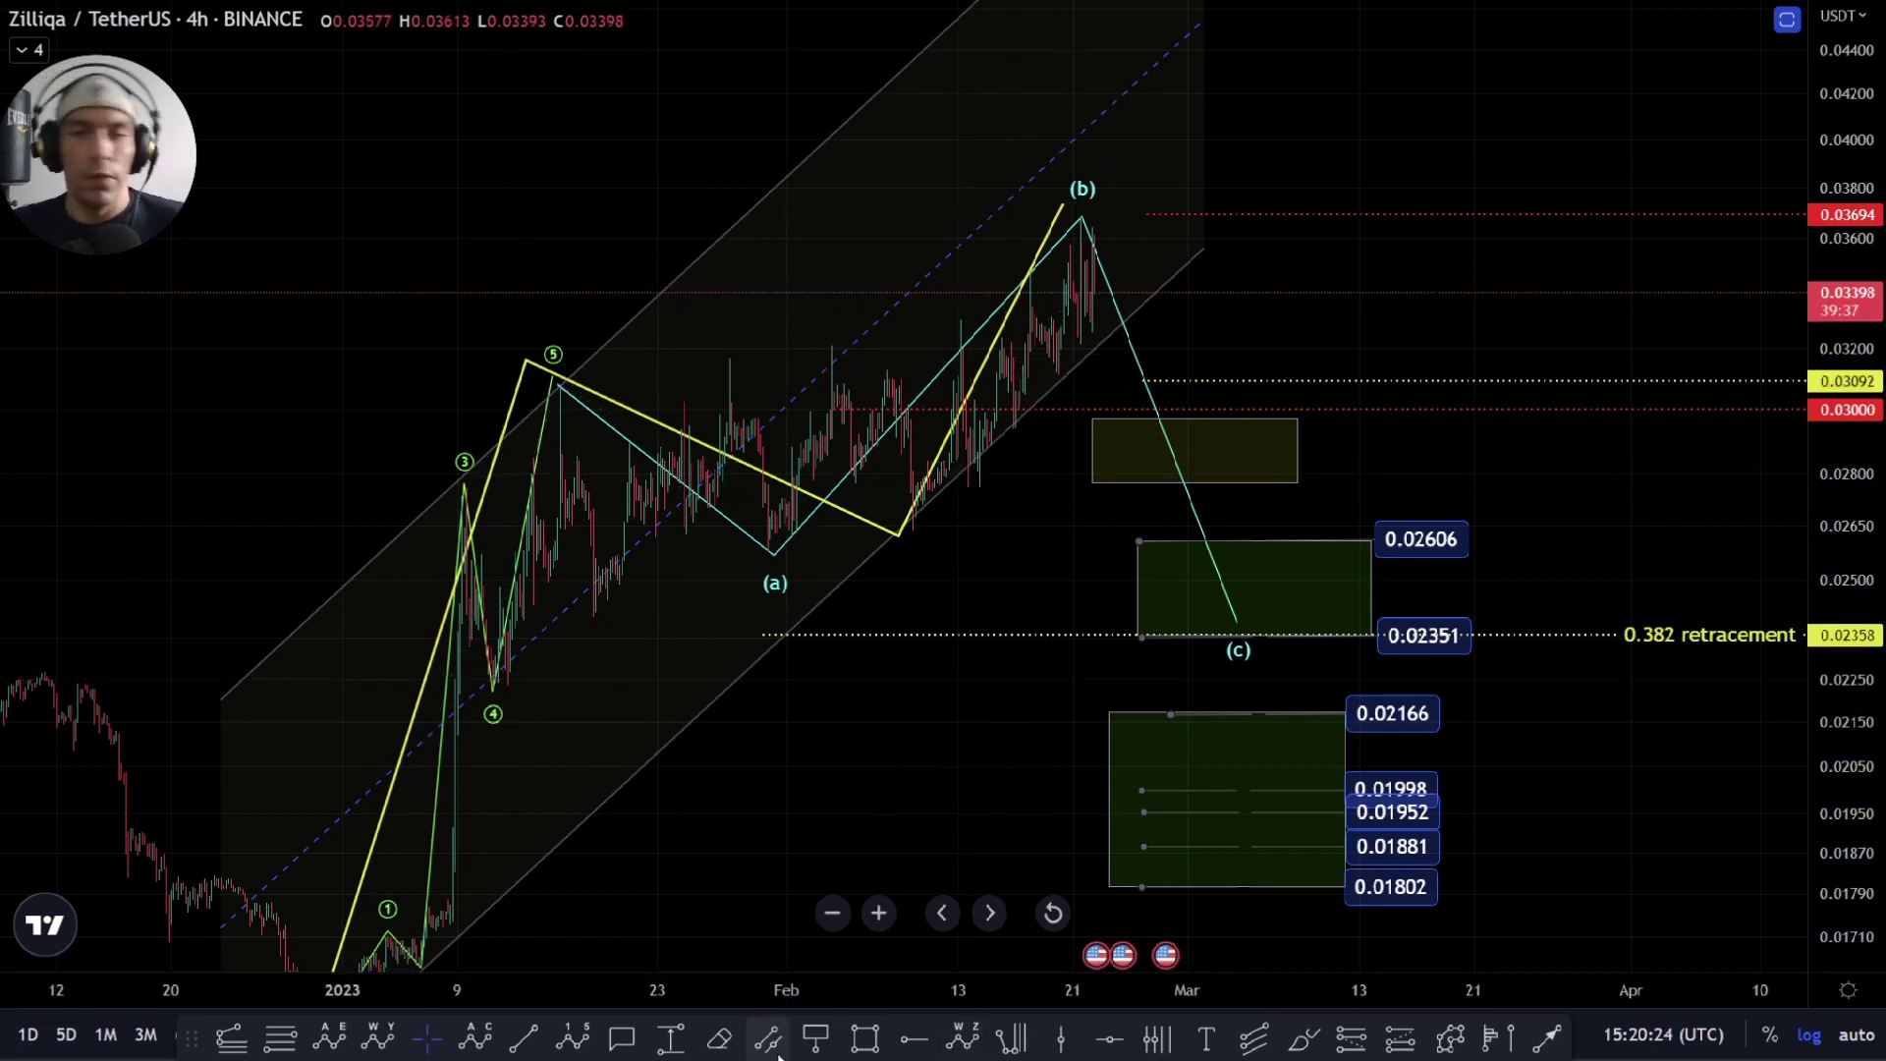
Step: Draw a yellow zigzag path from the mid-January low through the February swings up to wave (b), and delete it
{"action": "left_click", "coordinate": [1450, 1038]}
{"action": "left_click", "coordinate": [597, 601]}
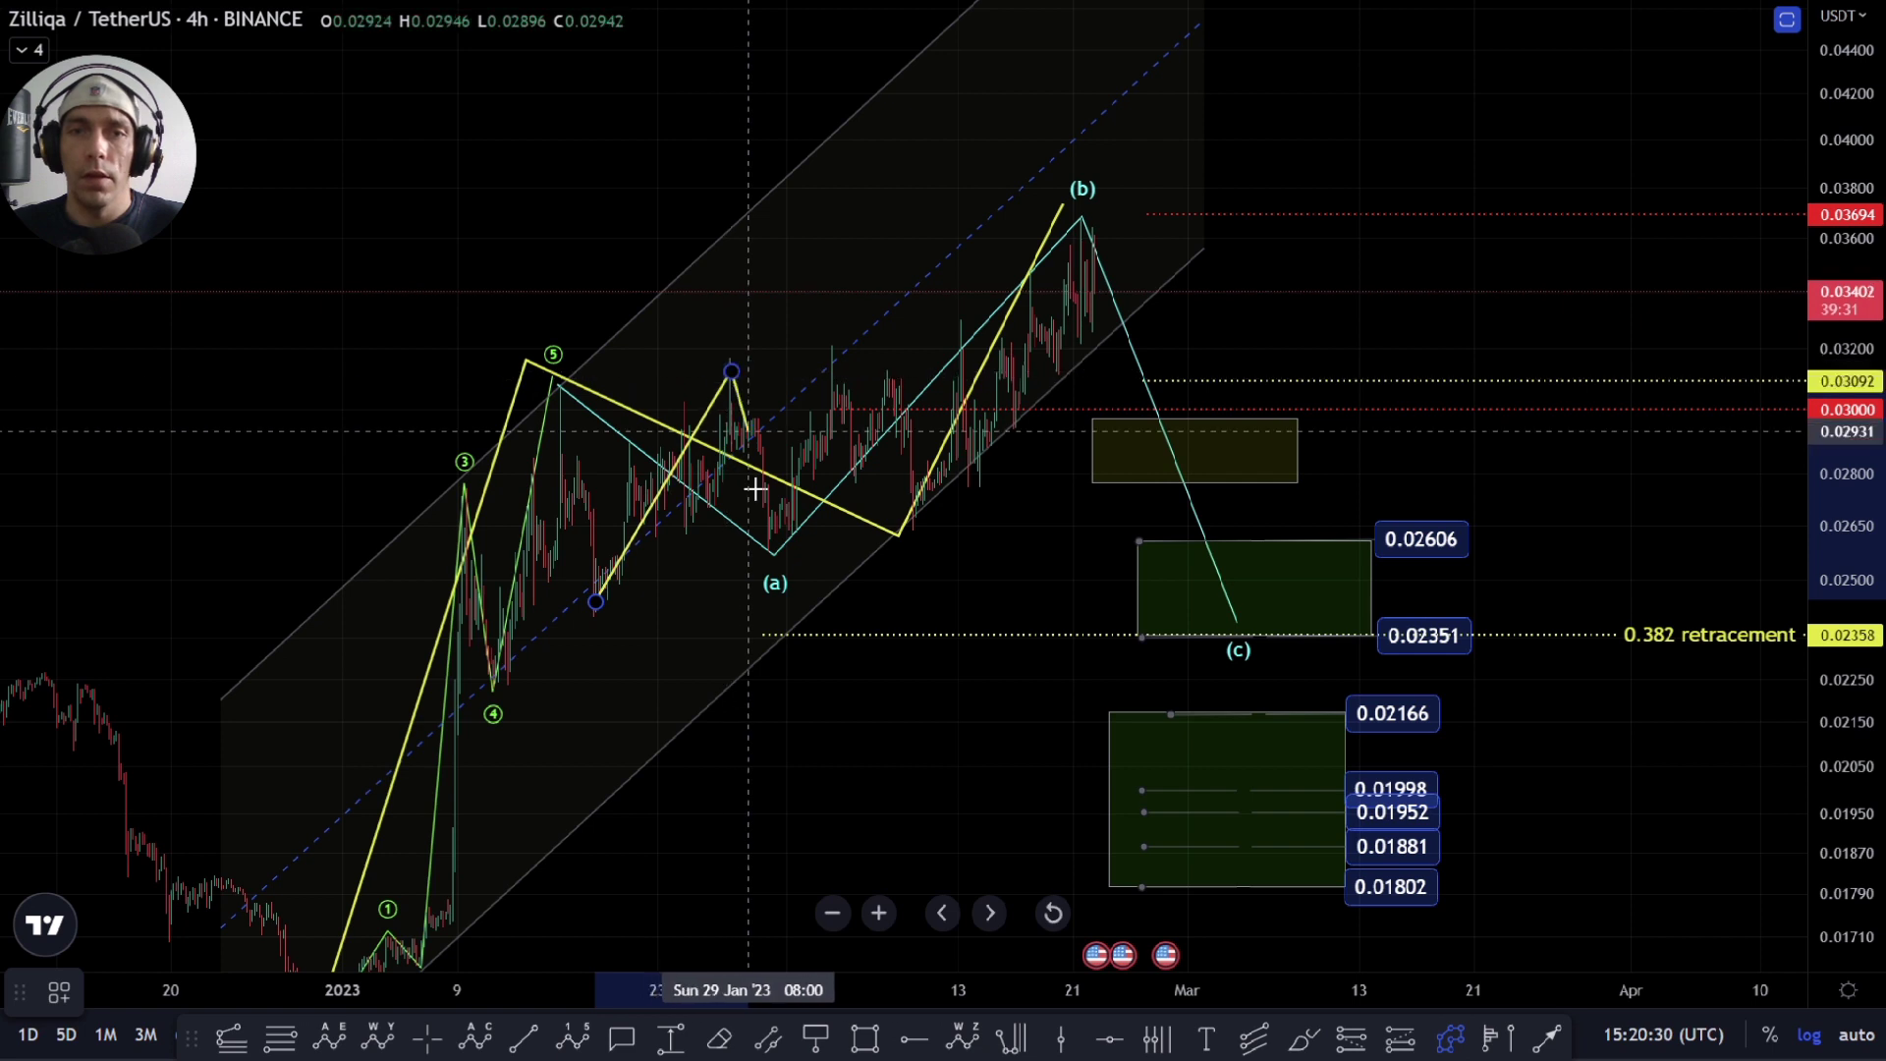
{"action": "left_click", "coordinate": [910, 535]}
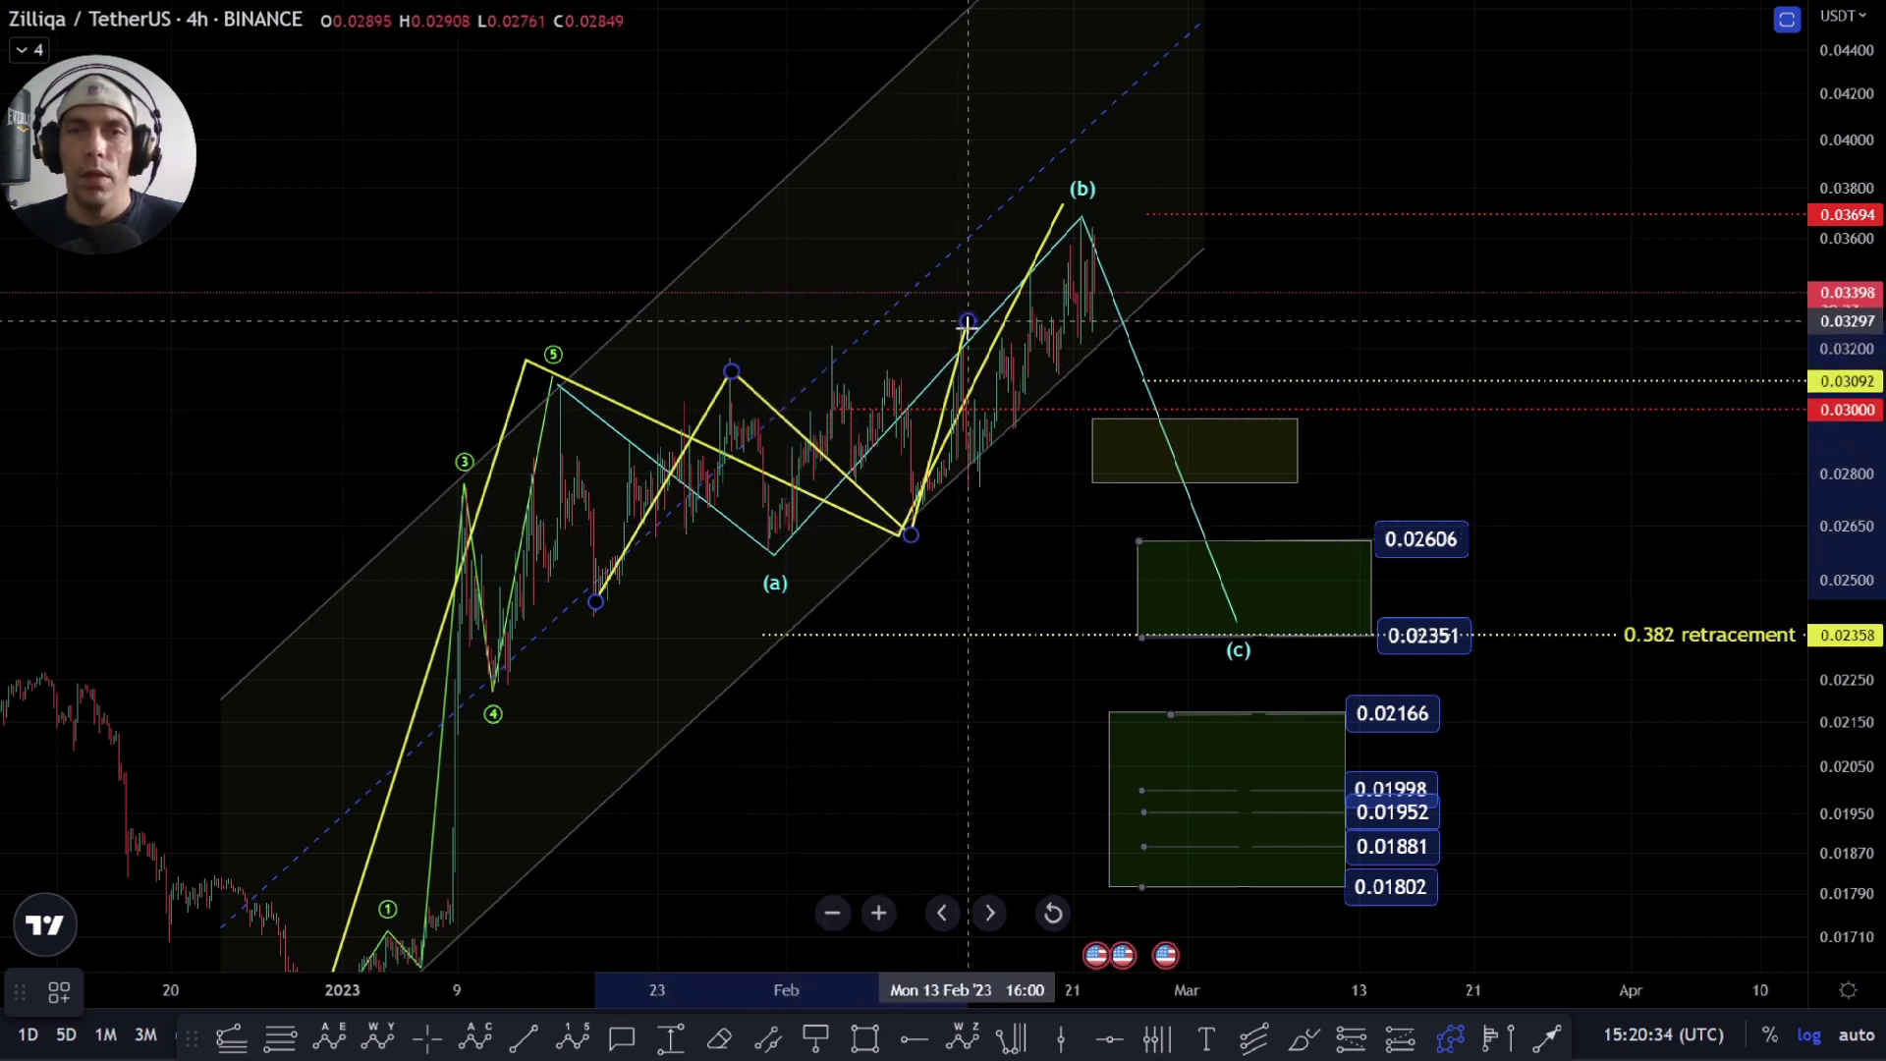
{"action": "left_click", "coordinate": [982, 490]}
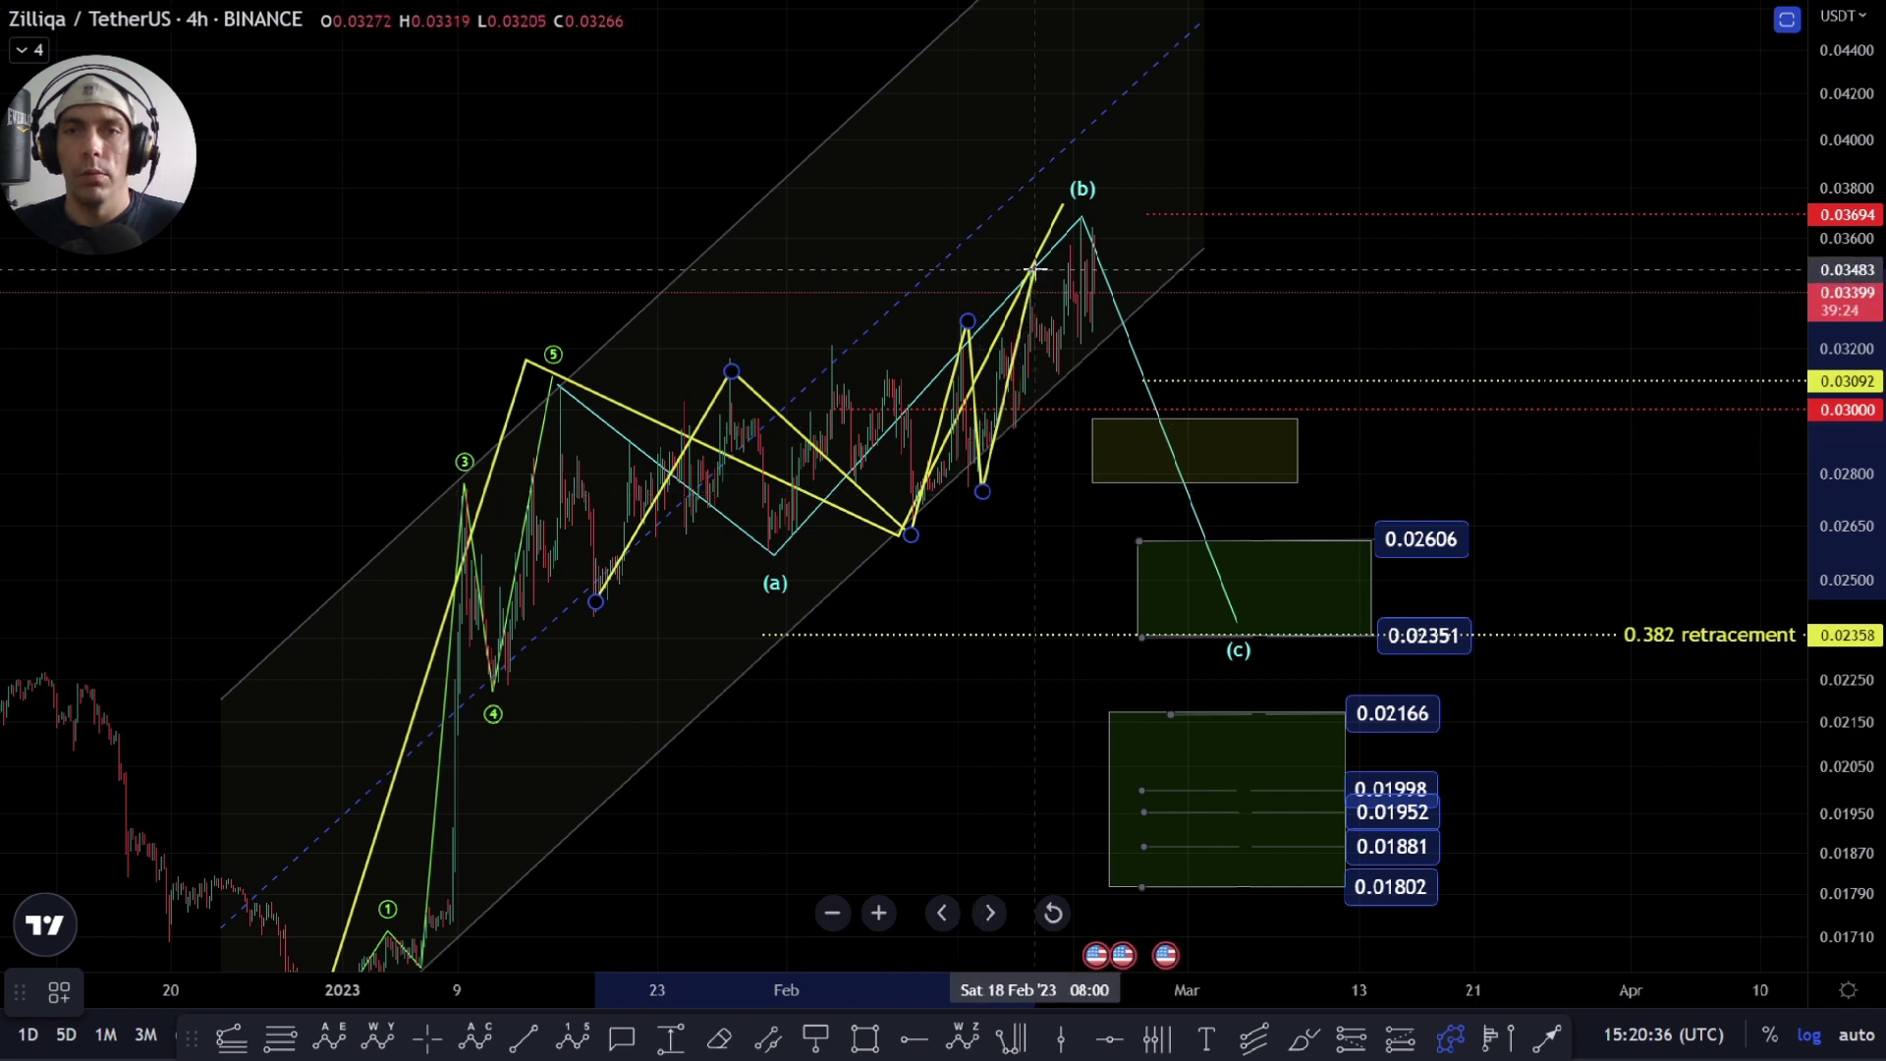
{"action": "left_click", "coordinate": [1058, 371]}
{"action": "left_click", "coordinate": [1088, 223]}
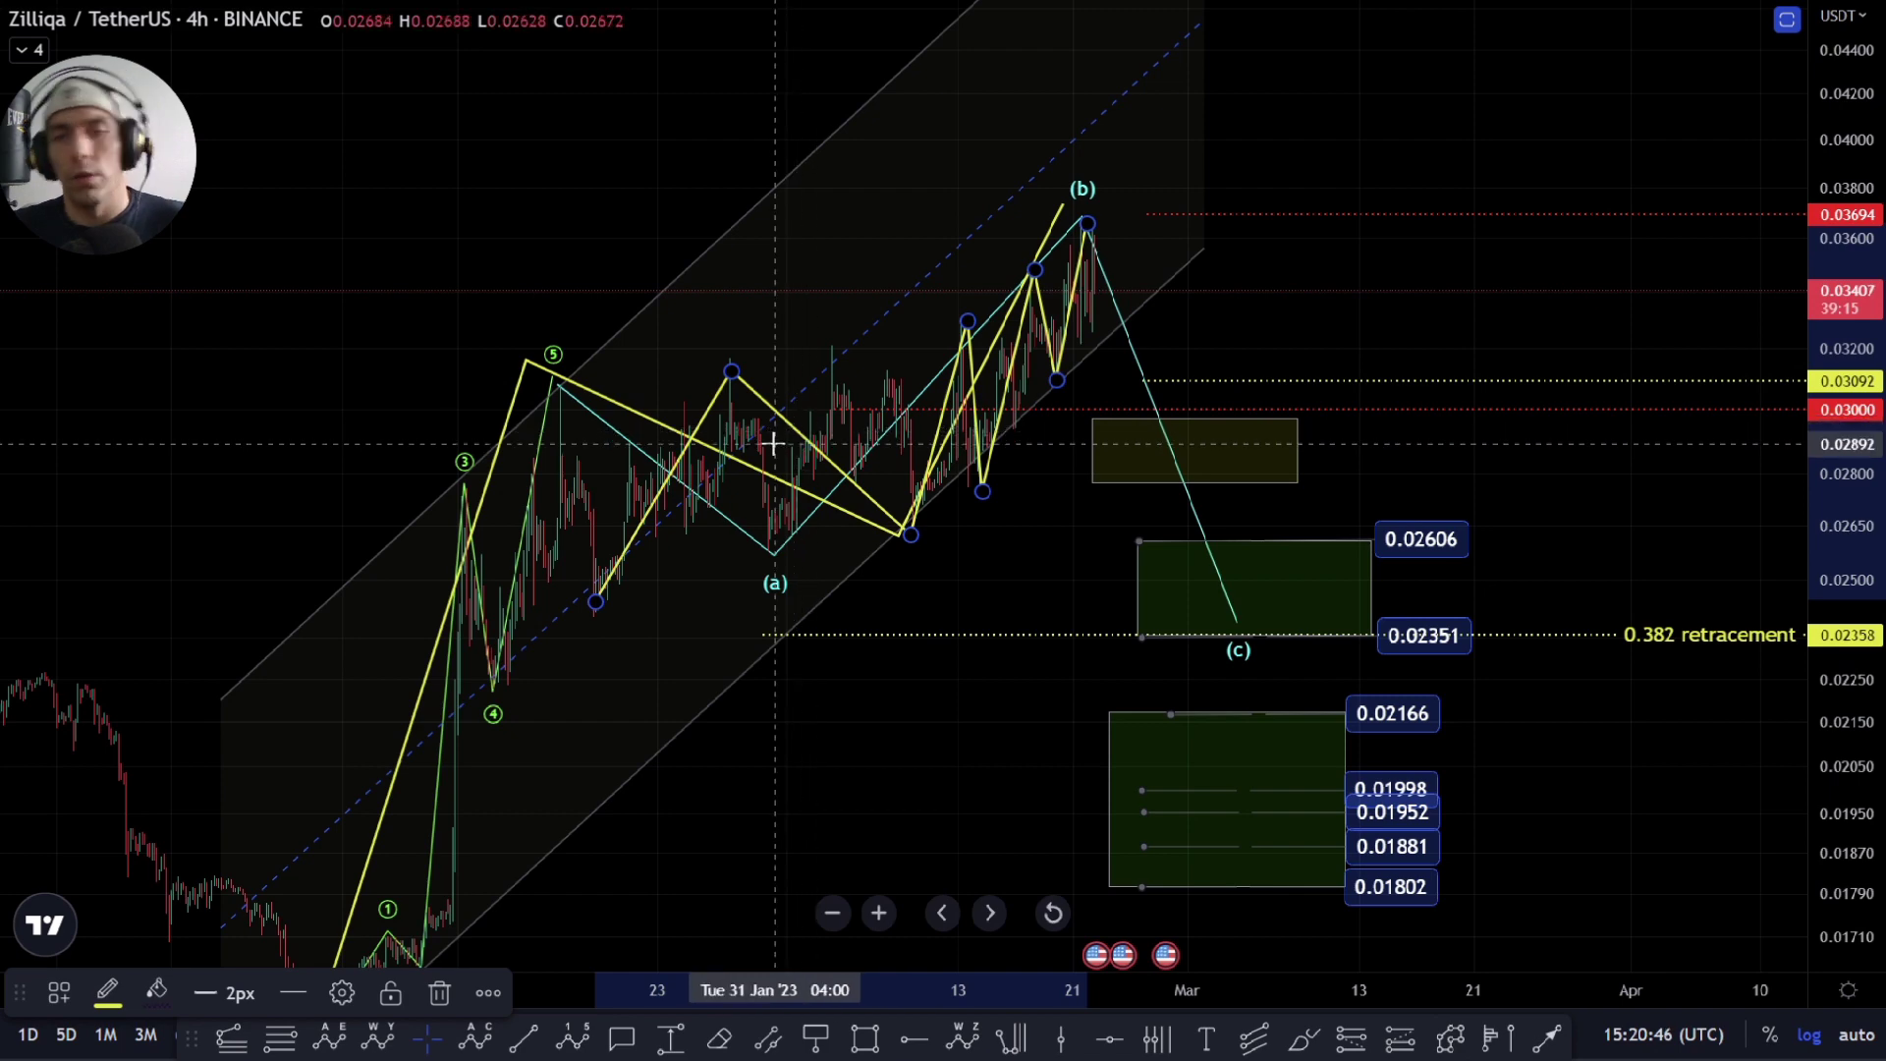
{"action": "key", "text": "Delete"}
Step: Show the hidden 3RD WAVE drawing group through the object tree and close the tree
{"action": "mouse_move", "coordinate": [1102, 499]}
{"action": "left_mouse_down"}
{"action": "mouse_move", "coordinate": [902, 543]}
{"action": "mouse_move", "coordinate": [967, 448]}
{"action": "mouse_move", "coordinate": [929, 466]}
{"action": "left_mouse_up"}
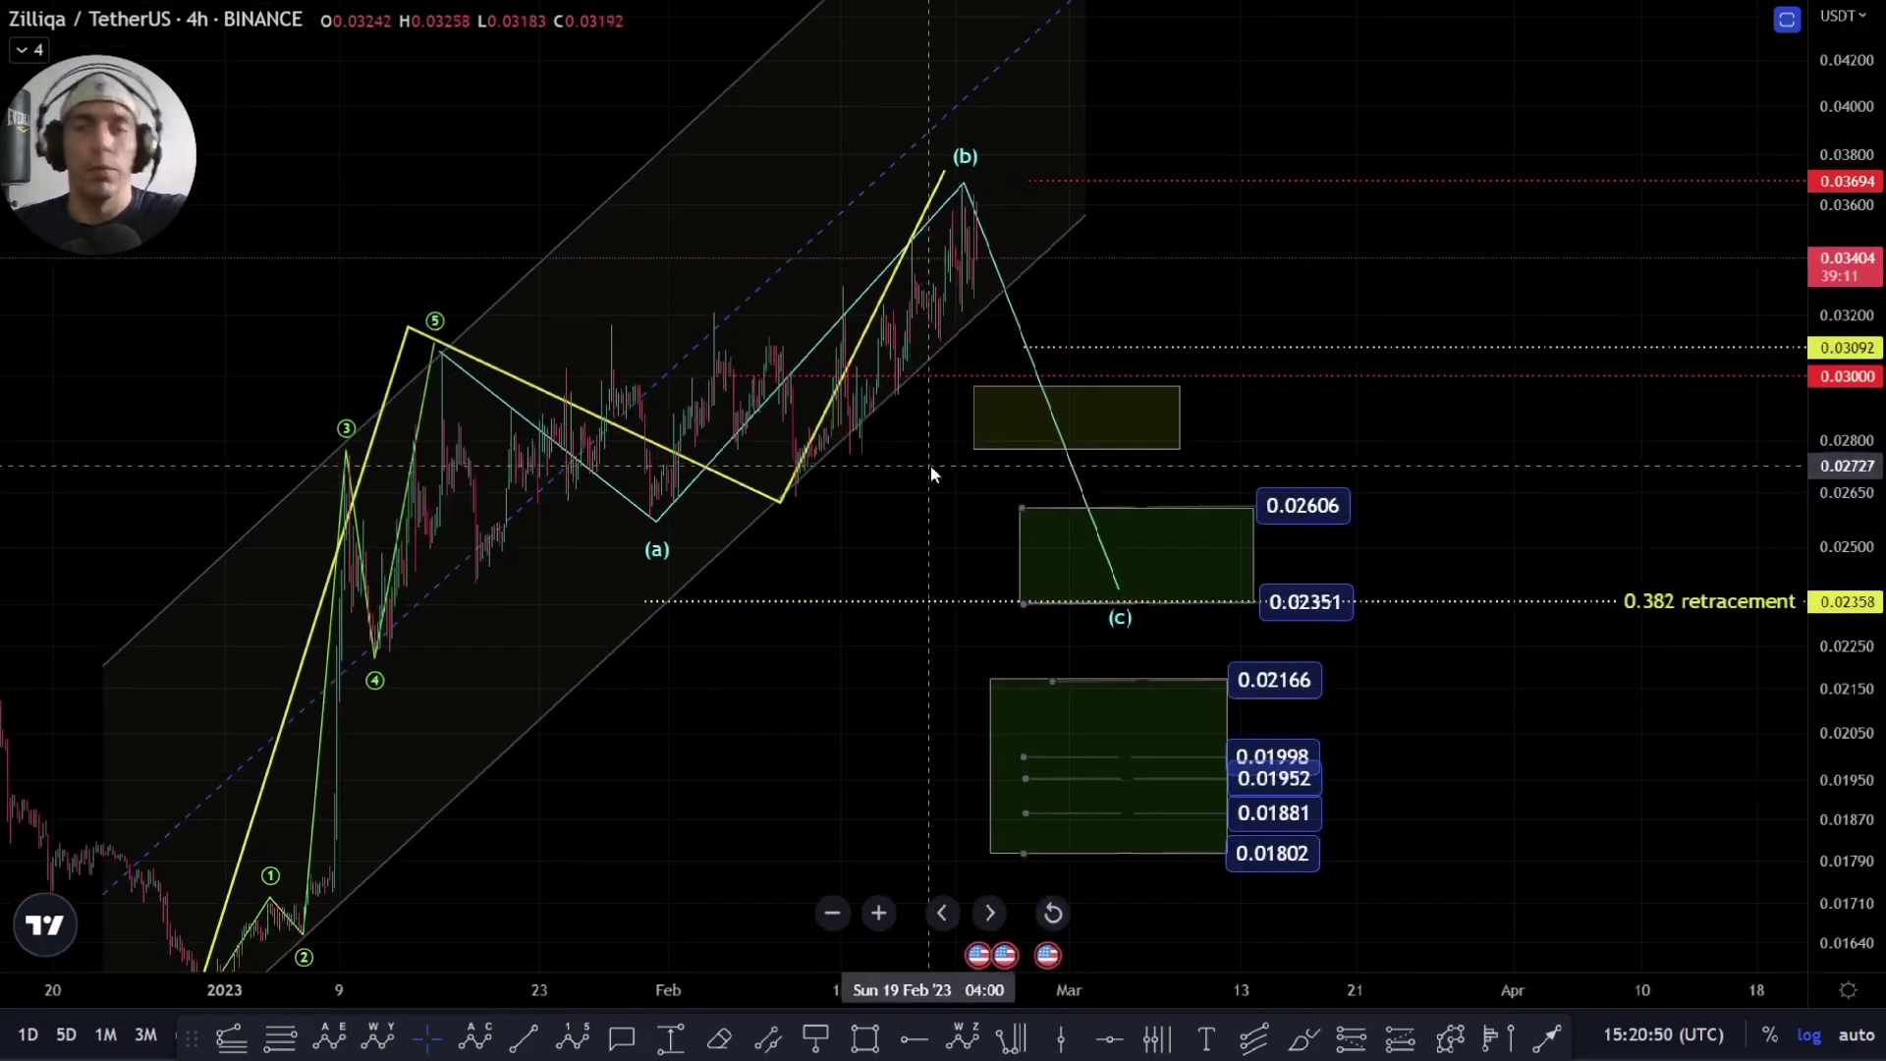
{"action": "right_click", "coordinate": [929, 466]}
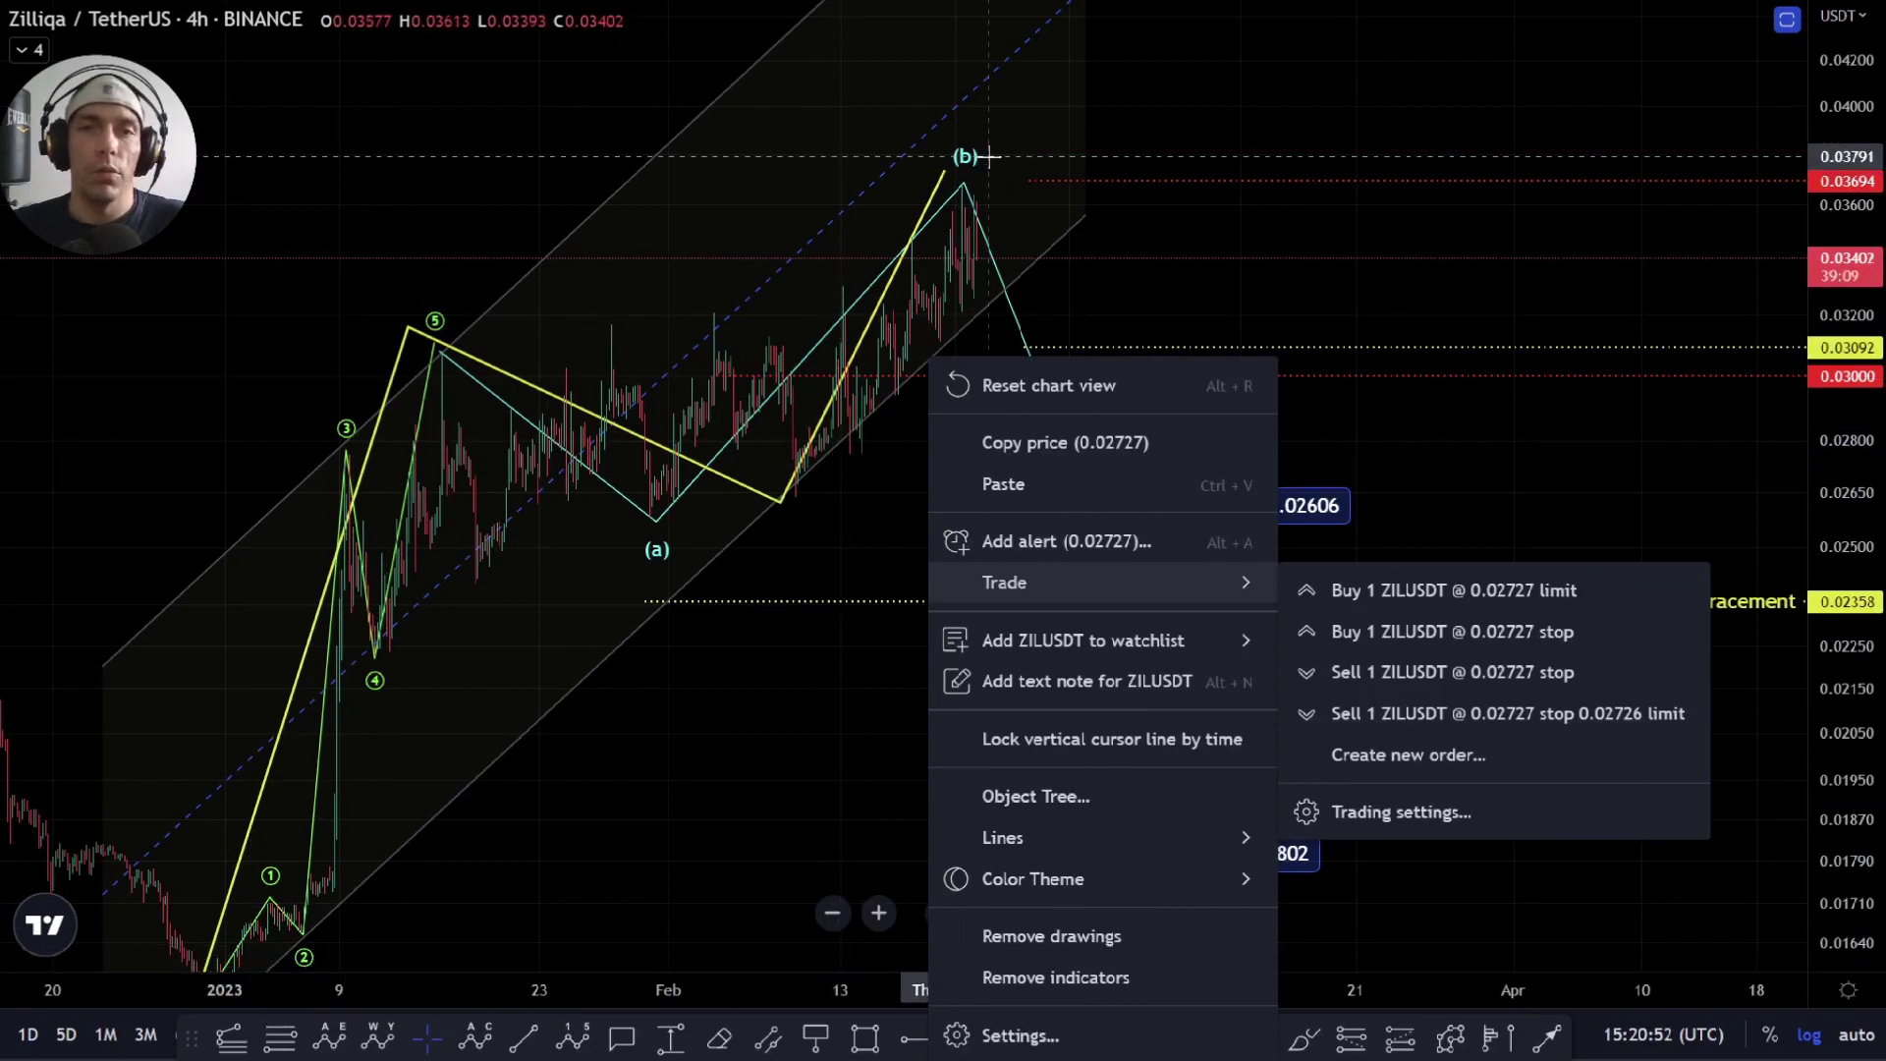
{"action": "scroll", "coordinate": [879, 483], "scroll_direction": "down", "scroll_amount": 3}
{"action": "scroll", "coordinate": [879, 483], "scroll_direction": "up", "scroll_amount": 2}
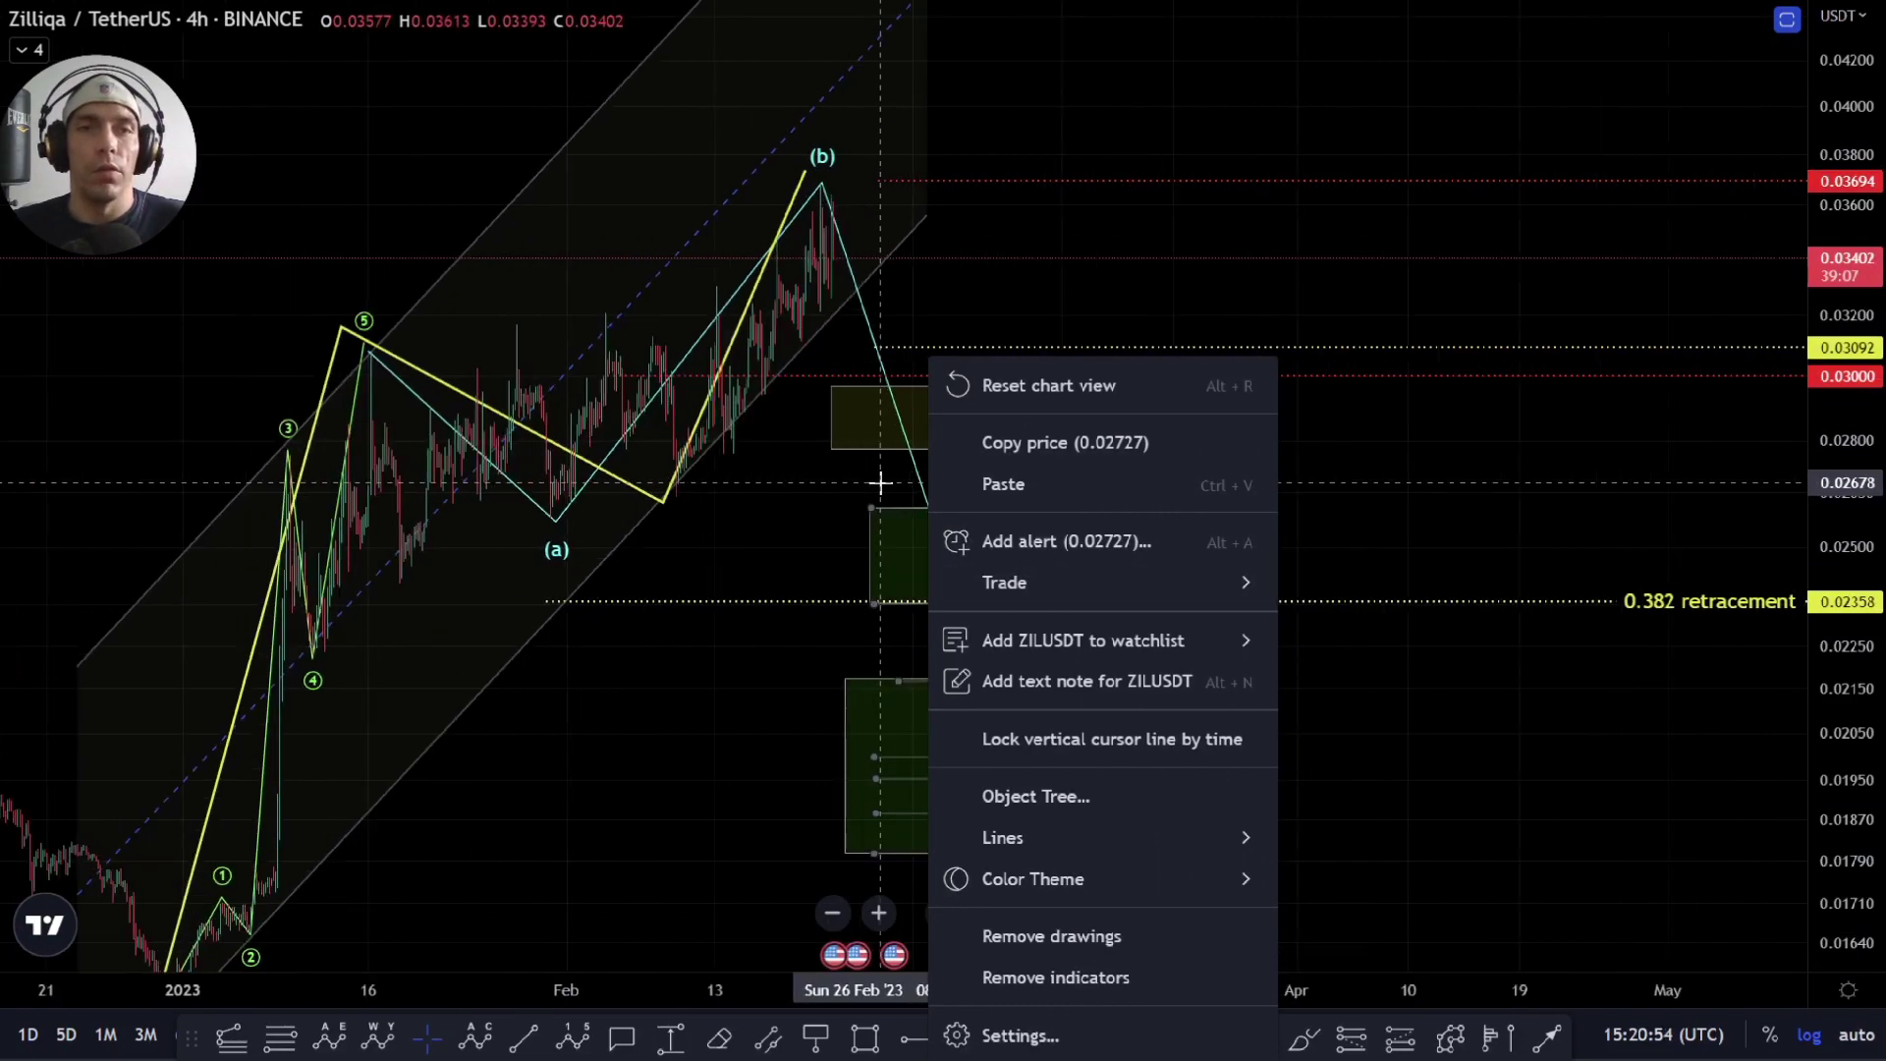
{"action": "left_click", "coordinate": [1010, 794]}
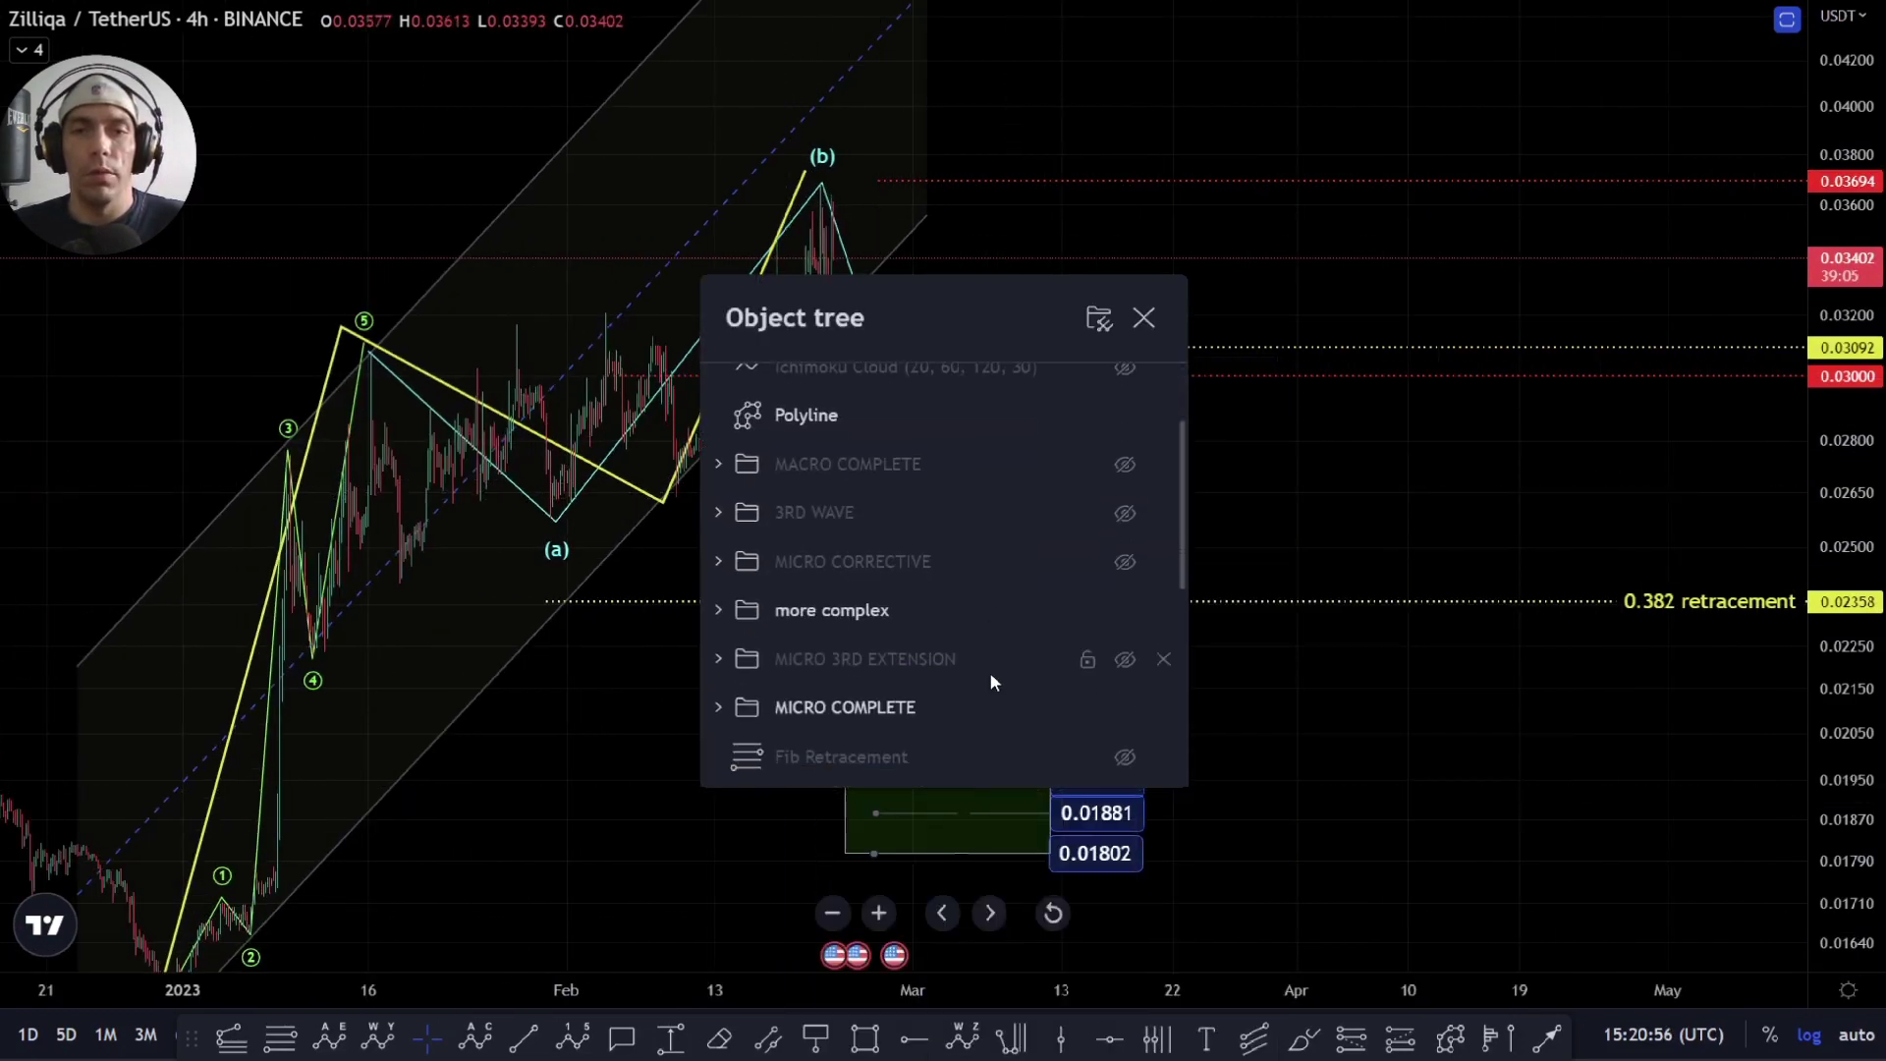
{"action": "scroll", "coordinate": [1111, 678], "scroll_direction": "up", "scroll_amount": 3}
{"action": "left_click", "coordinate": [1125, 645]}
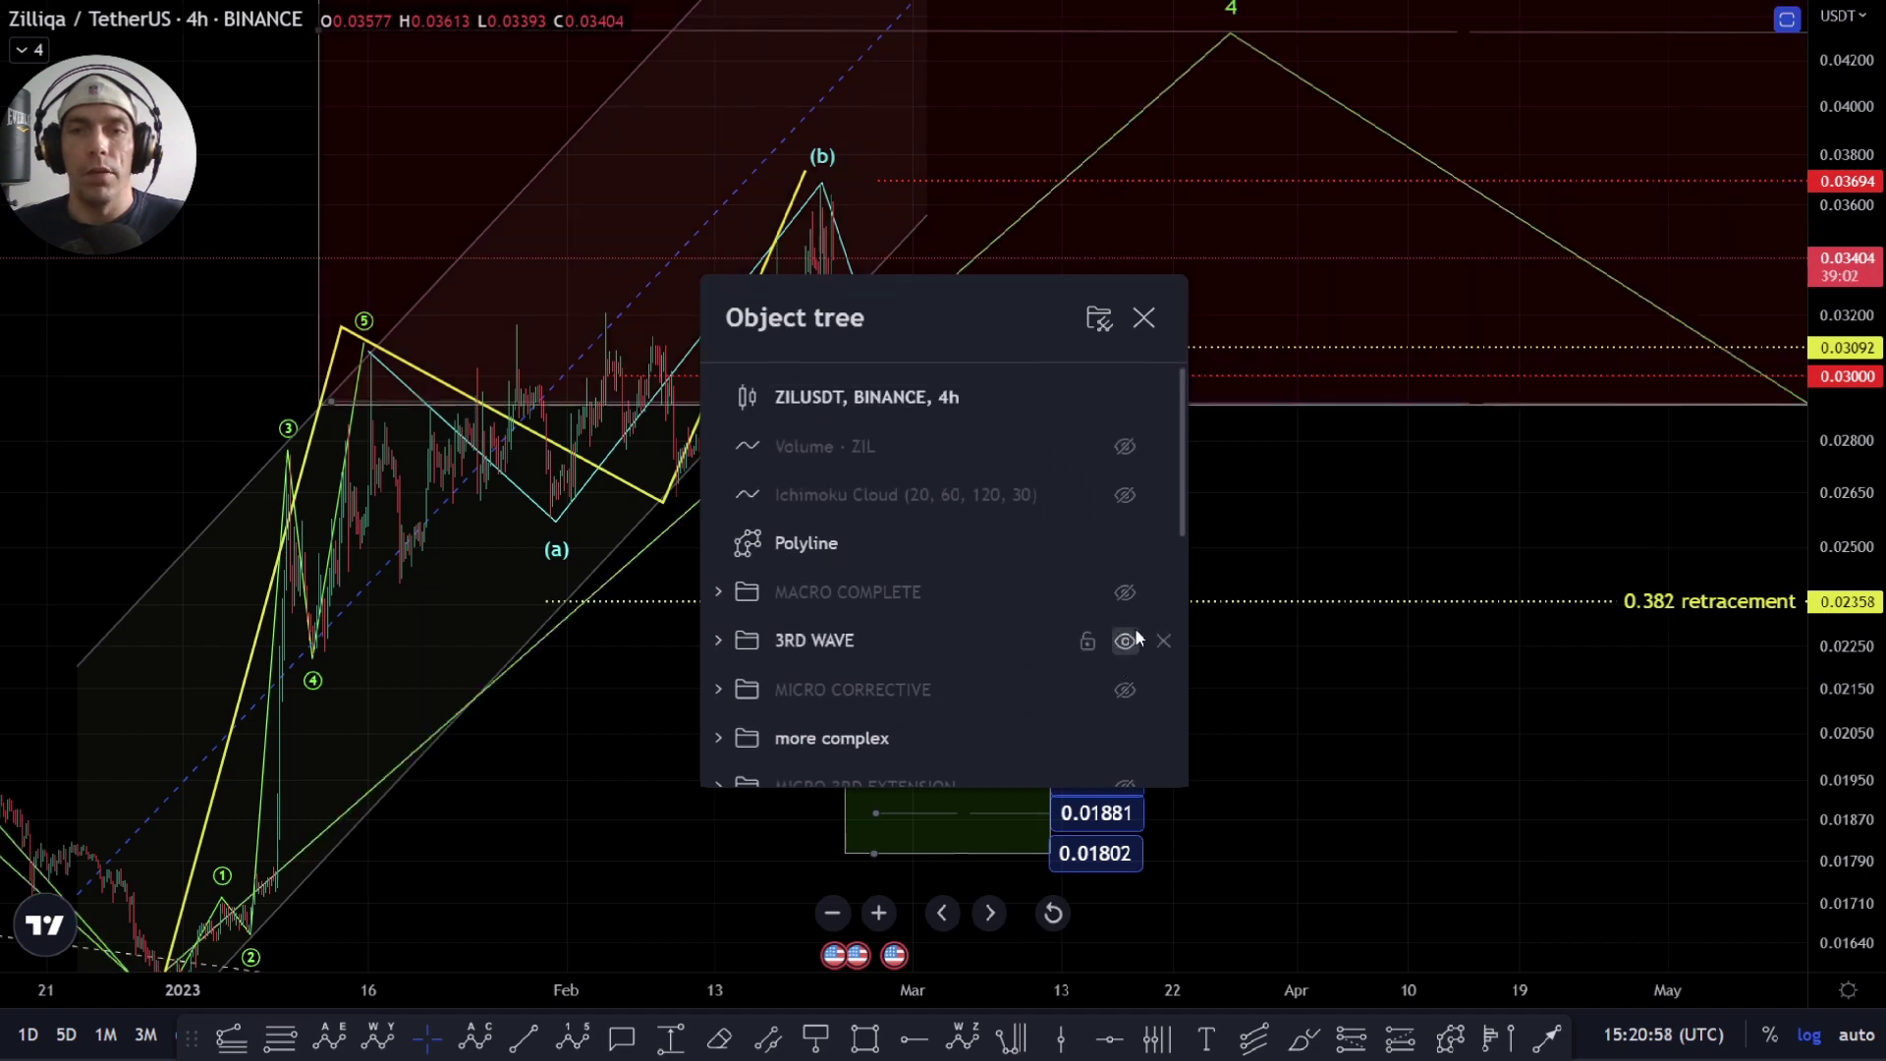
{"action": "left_click", "coordinate": [1144, 317]}
Step: Examine the red wave 4 target zone between 0.02919 and 0.05953 and its 0.04337 level
{"action": "scroll", "coordinate": [1342, 152], "scroll_direction": "down", "scroll_amount": 7}
{"action": "left_click_drag", "start_coordinate": [1185, 530], "coordinate": [631, 704]}
{"action": "left_click_drag", "start_coordinate": [1857, 89], "coordinate": [1871, 470]}
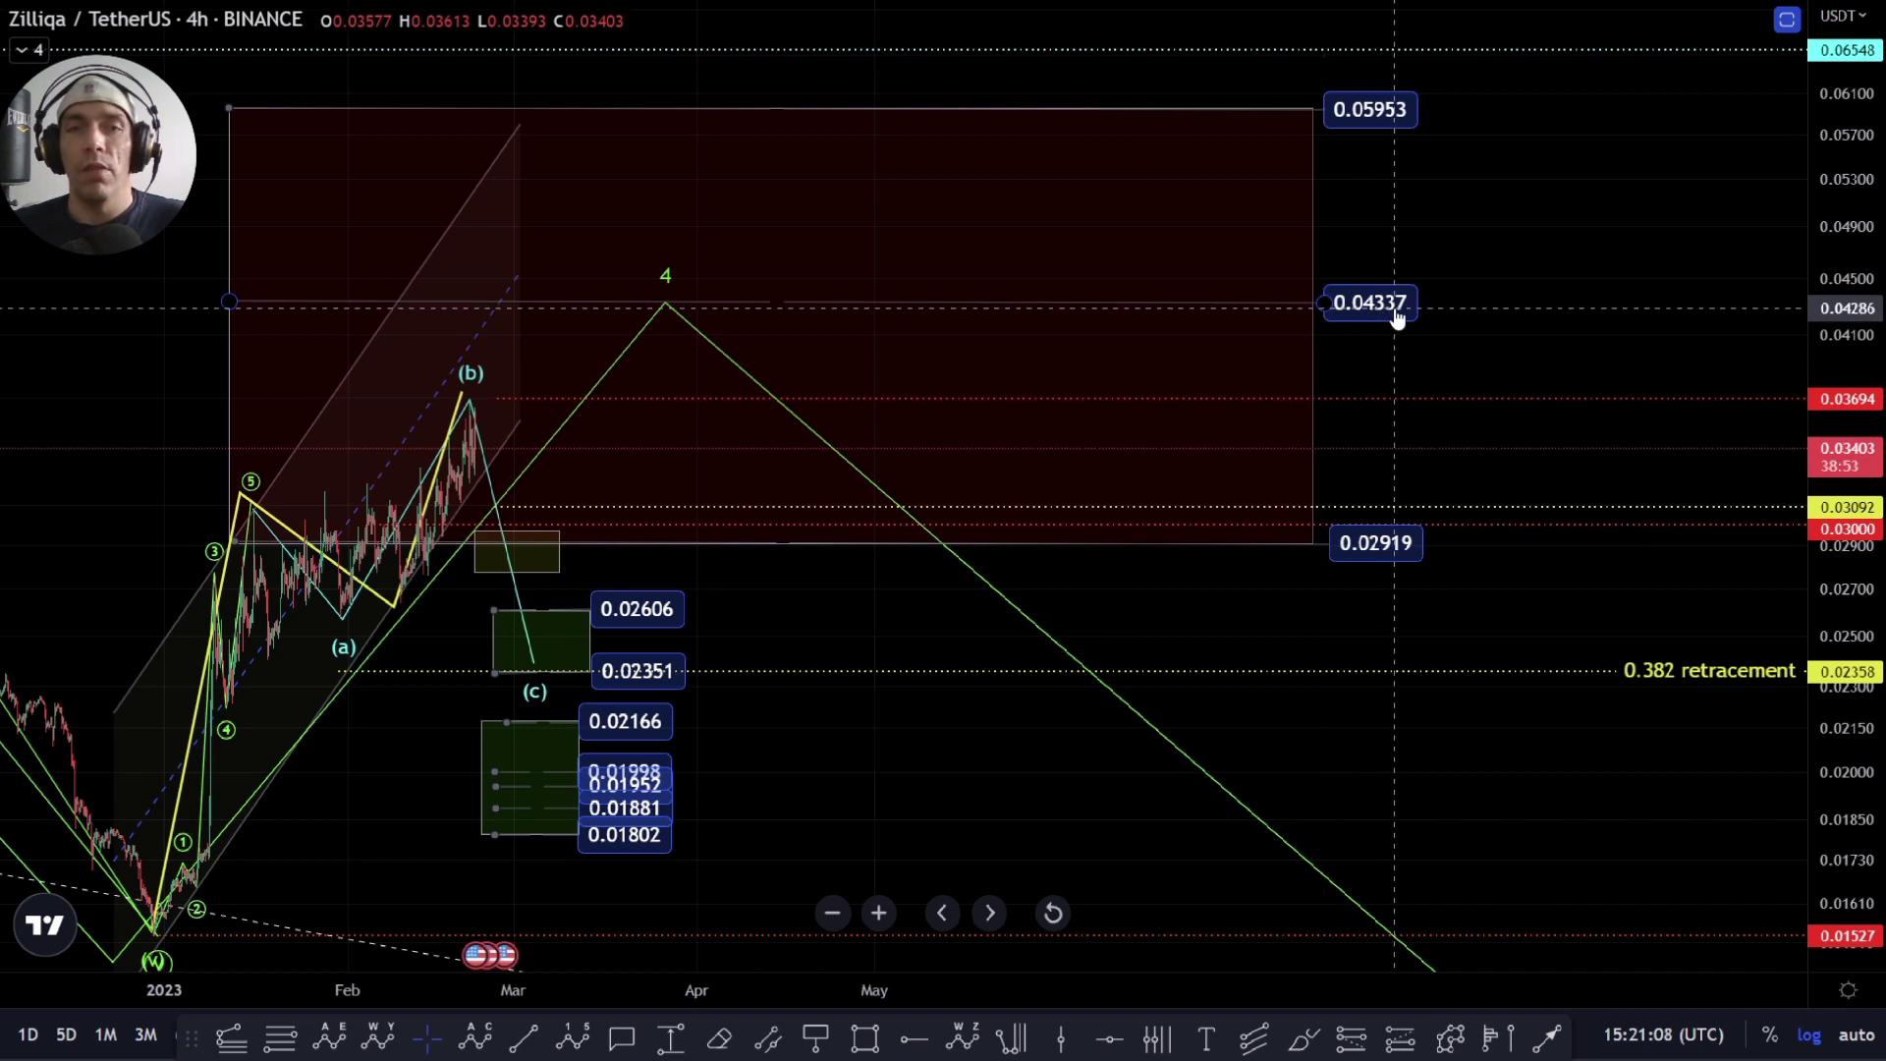
{"action": "scroll", "coordinate": [1333, 300], "scroll_direction": "down", "scroll_amount": 3}
{"action": "scroll", "coordinate": [1389, 298], "scroll_direction": "up", "scroll_amount": 3}
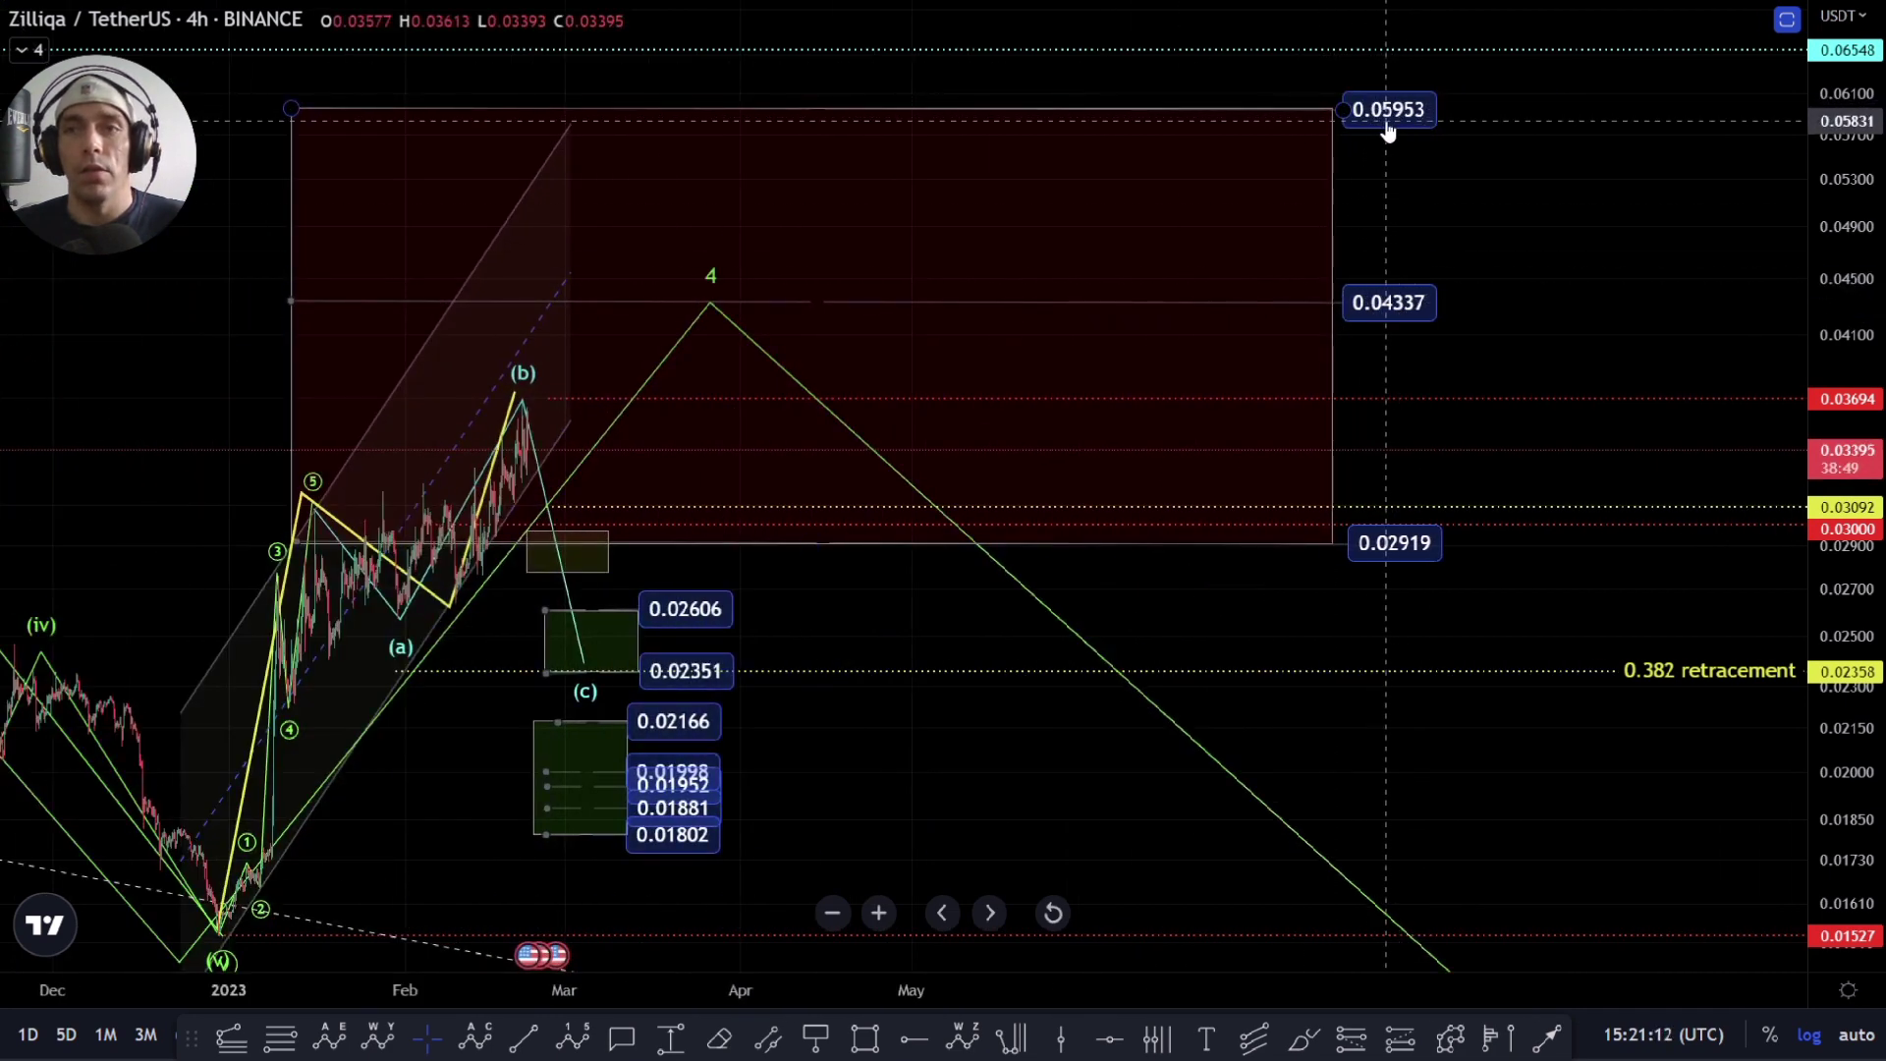
{"action": "scroll", "coordinate": [741, 269], "scroll_direction": "down", "scroll_amount": 3}
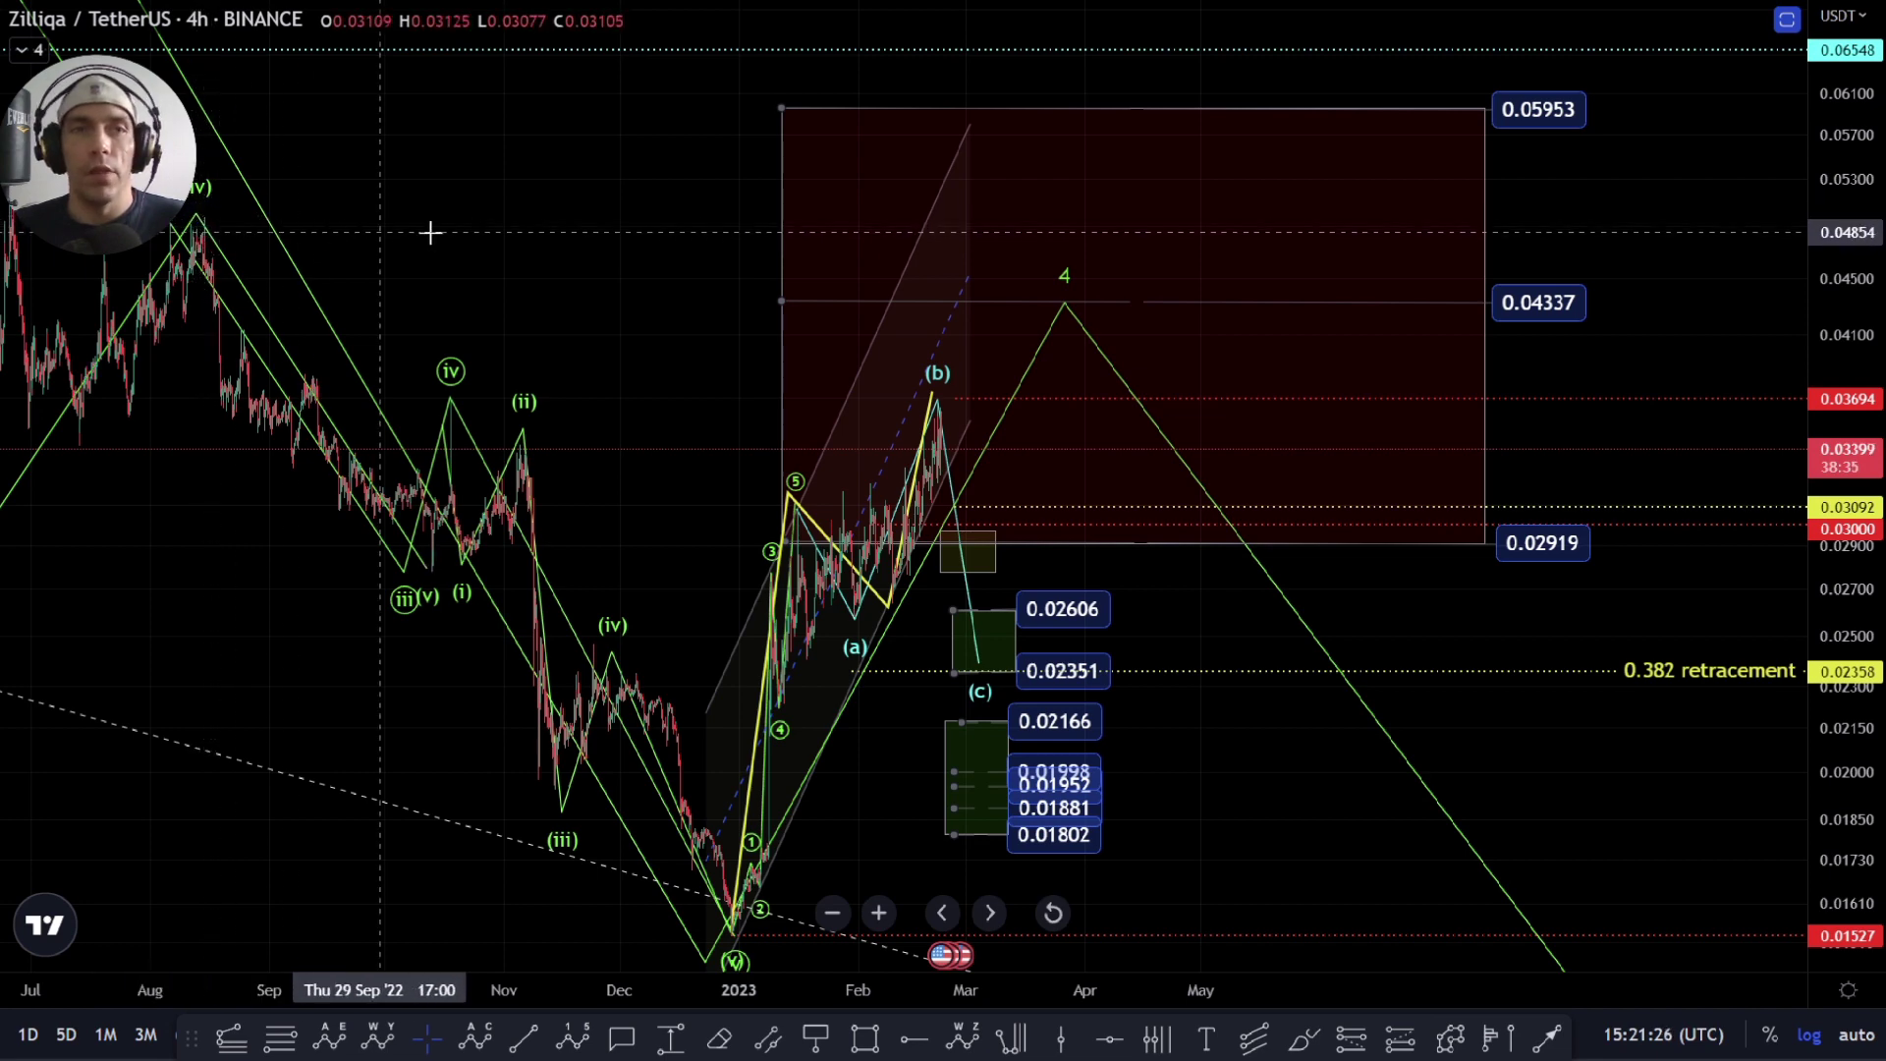
Step: Move the wave 4 point of the green path above the 0.04337 line, to about 0.0477 in early April
{"action": "left_click_drag", "start_coordinate": [609, 233], "coordinate": [728, 244]}
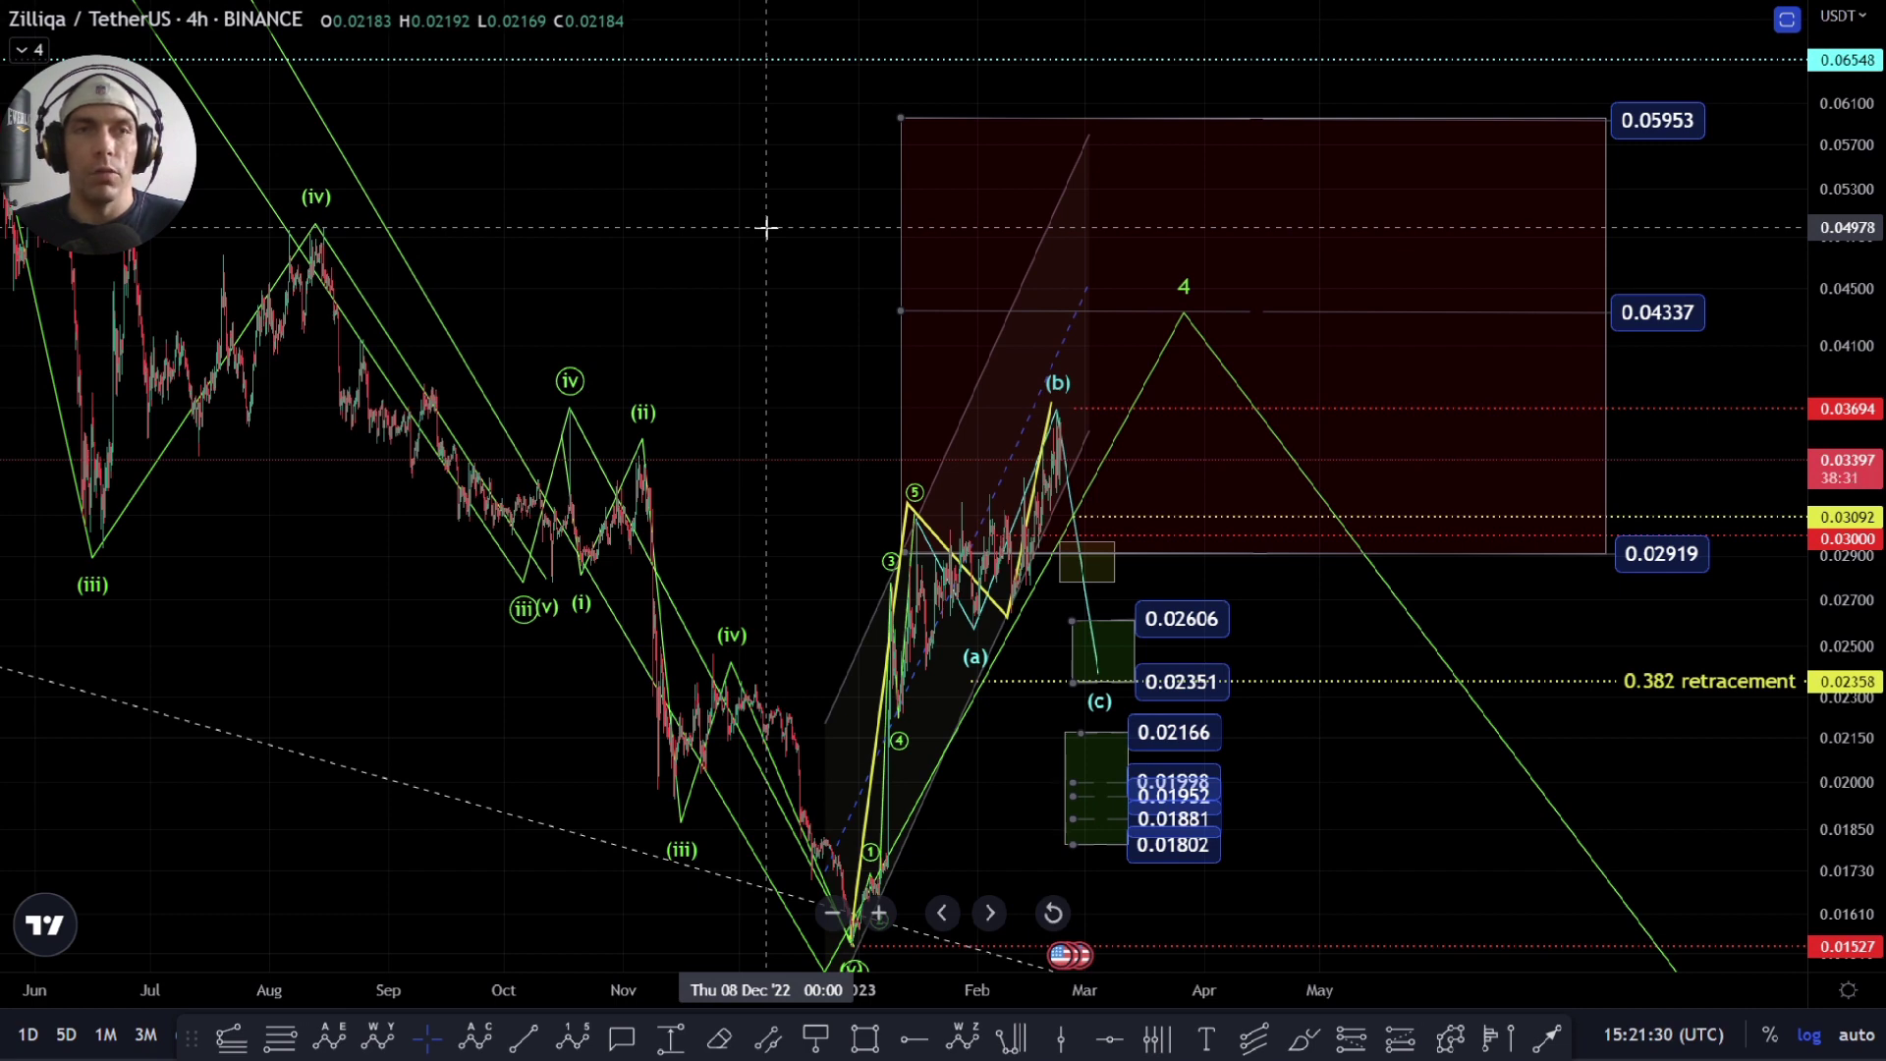
{"action": "left_click_drag", "start_coordinate": [769, 228], "coordinate": [295, 198]}
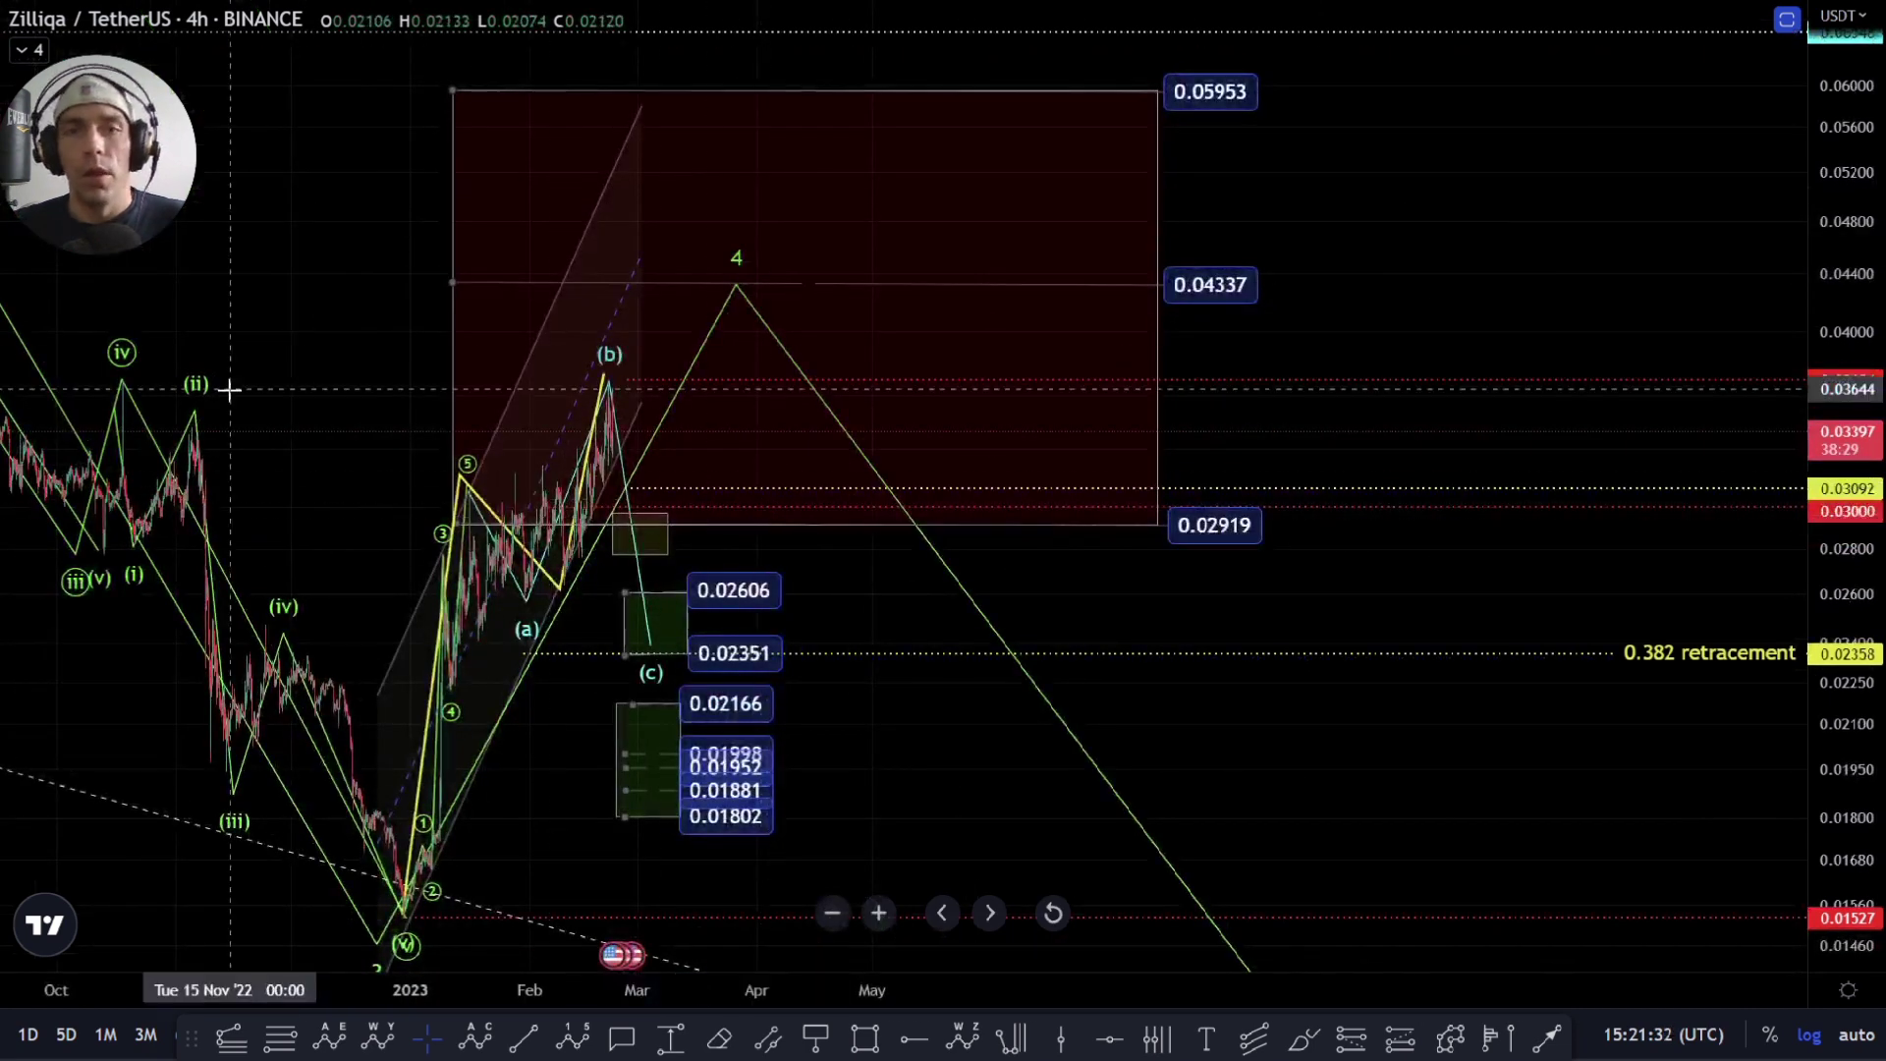
{"action": "scroll", "coordinate": [324, 590], "scroll_direction": "up", "scroll_amount": 3}
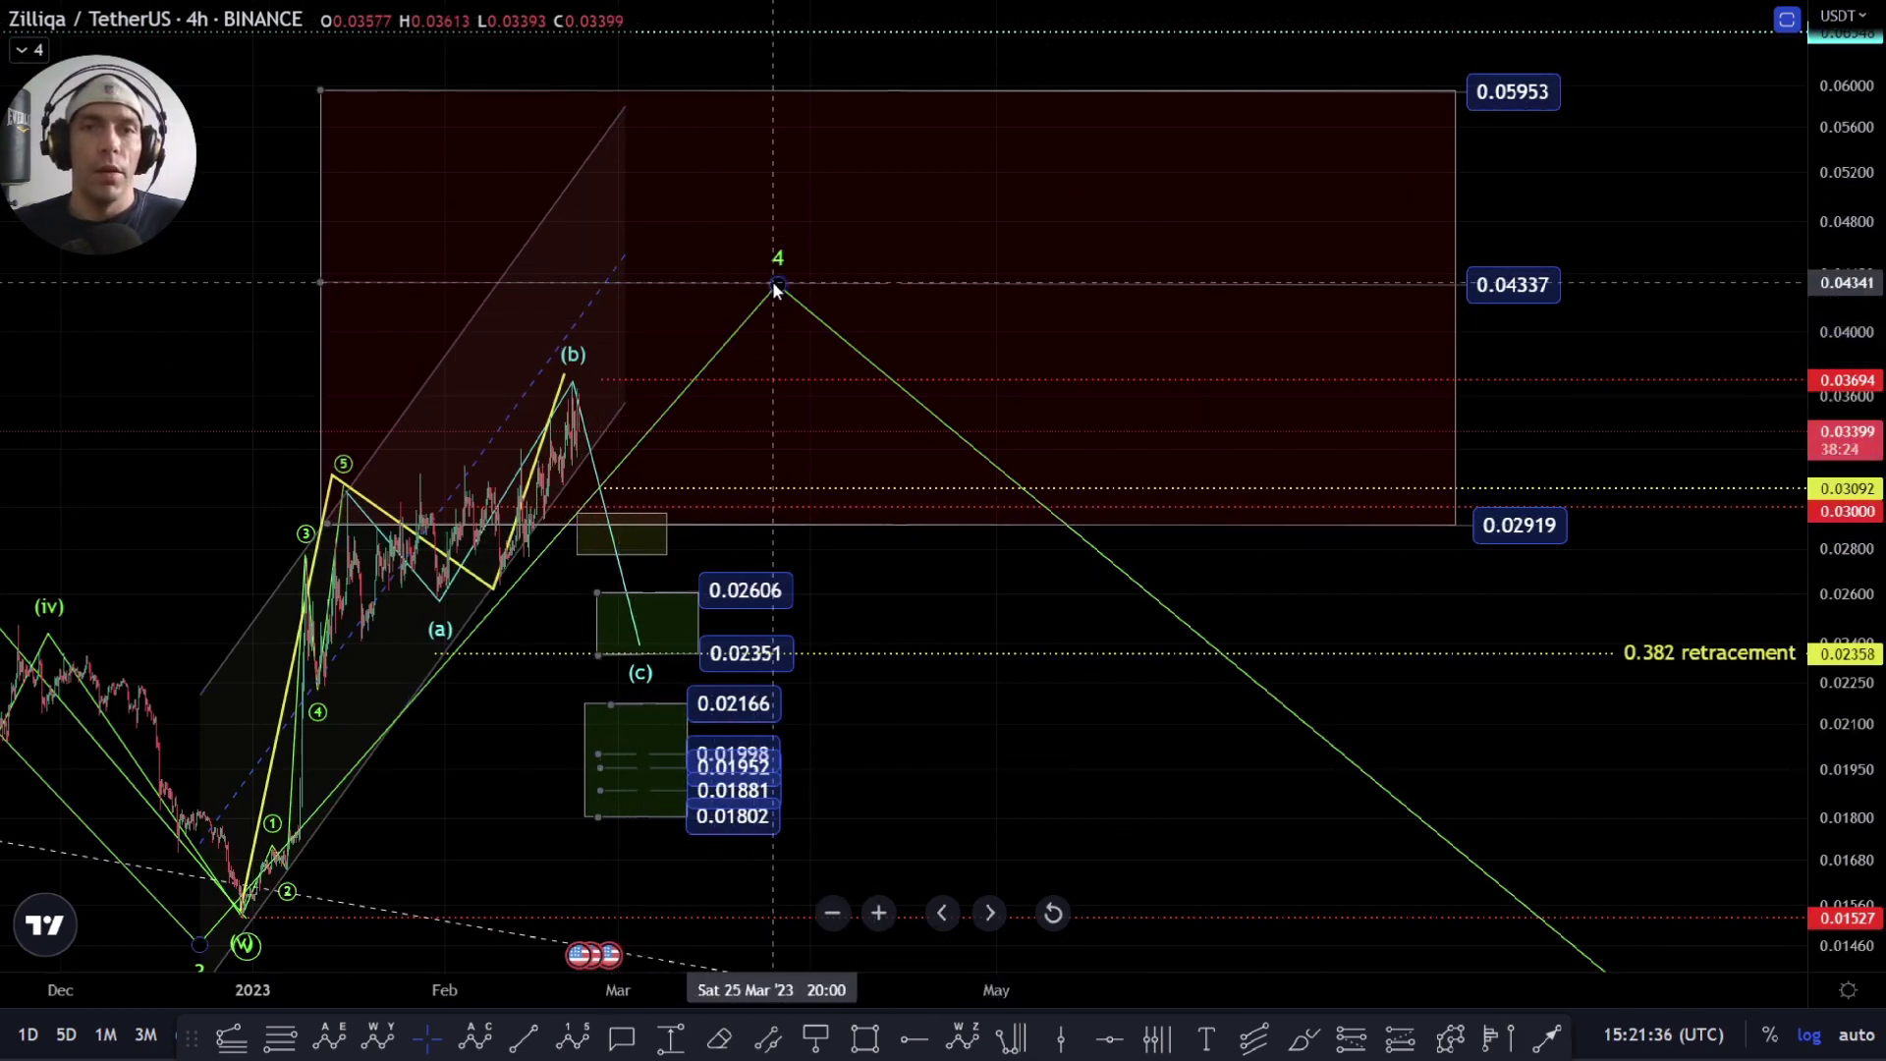
{"action": "left_click_drag", "start_coordinate": [777, 285], "coordinate": [857, 225]}
Step: Examine the wave 5 target in the green zone between 0.01183 and 0.00806
{"action": "scroll", "coordinate": [923, 568], "scroll_direction": "down", "scroll_amount": 3}
{"action": "mouse_move", "coordinate": [1148, 594]}
{"action": "left_mouse_down"}
{"action": "mouse_move", "coordinate": [1141, 488]}
{"action": "mouse_move", "coordinate": [880, 370]}
{"action": "left_mouse_up"}
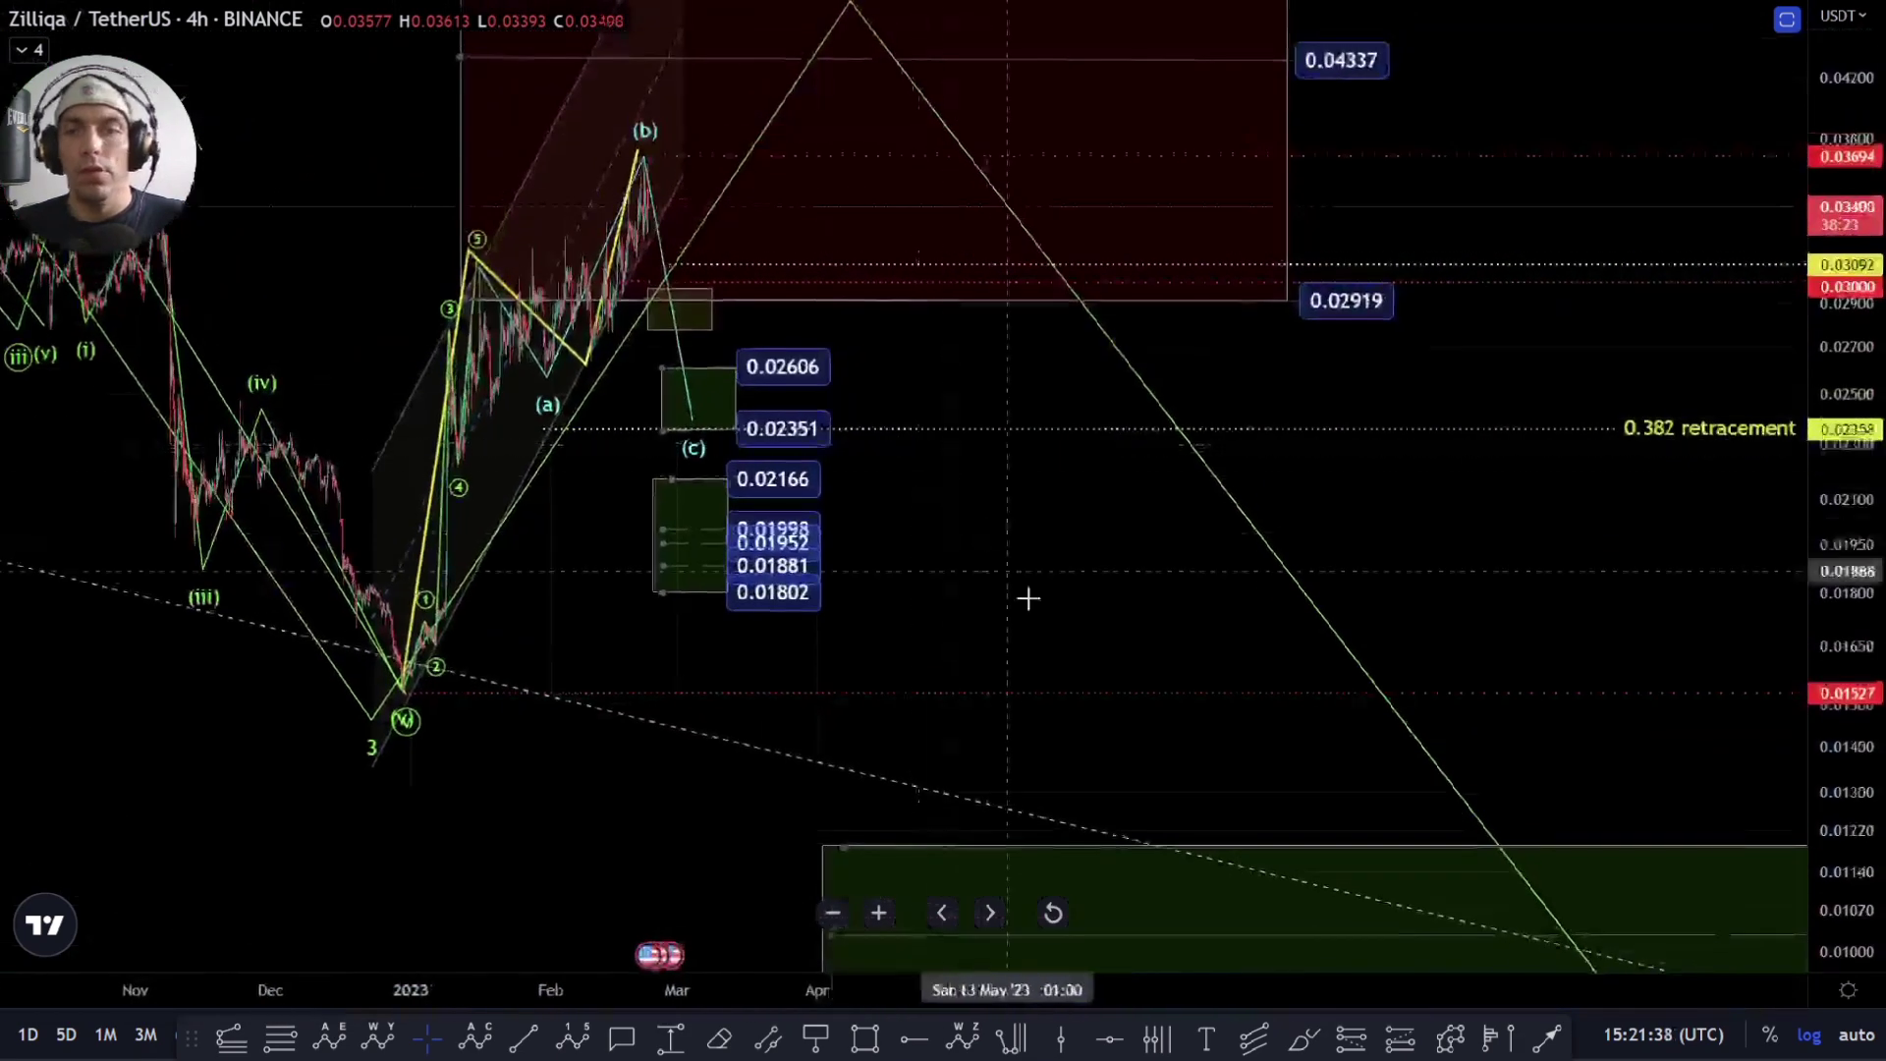
{"action": "left_click_drag", "start_coordinate": [1091, 593], "coordinate": [807, 376]}
{"action": "left_click_drag", "start_coordinate": [1867, 645], "coordinate": [1883, 747]}
{"action": "scroll", "coordinate": [1520, 615], "scroll_direction": "down", "scroll_amount": 2}
{"action": "left_click_drag", "start_coordinate": [1520, 383], "coordinate": [1069, 371]}
{"action": "left_click_drag", "start_coordinate": [1465, 476], "coordinate": [1381, 445]}
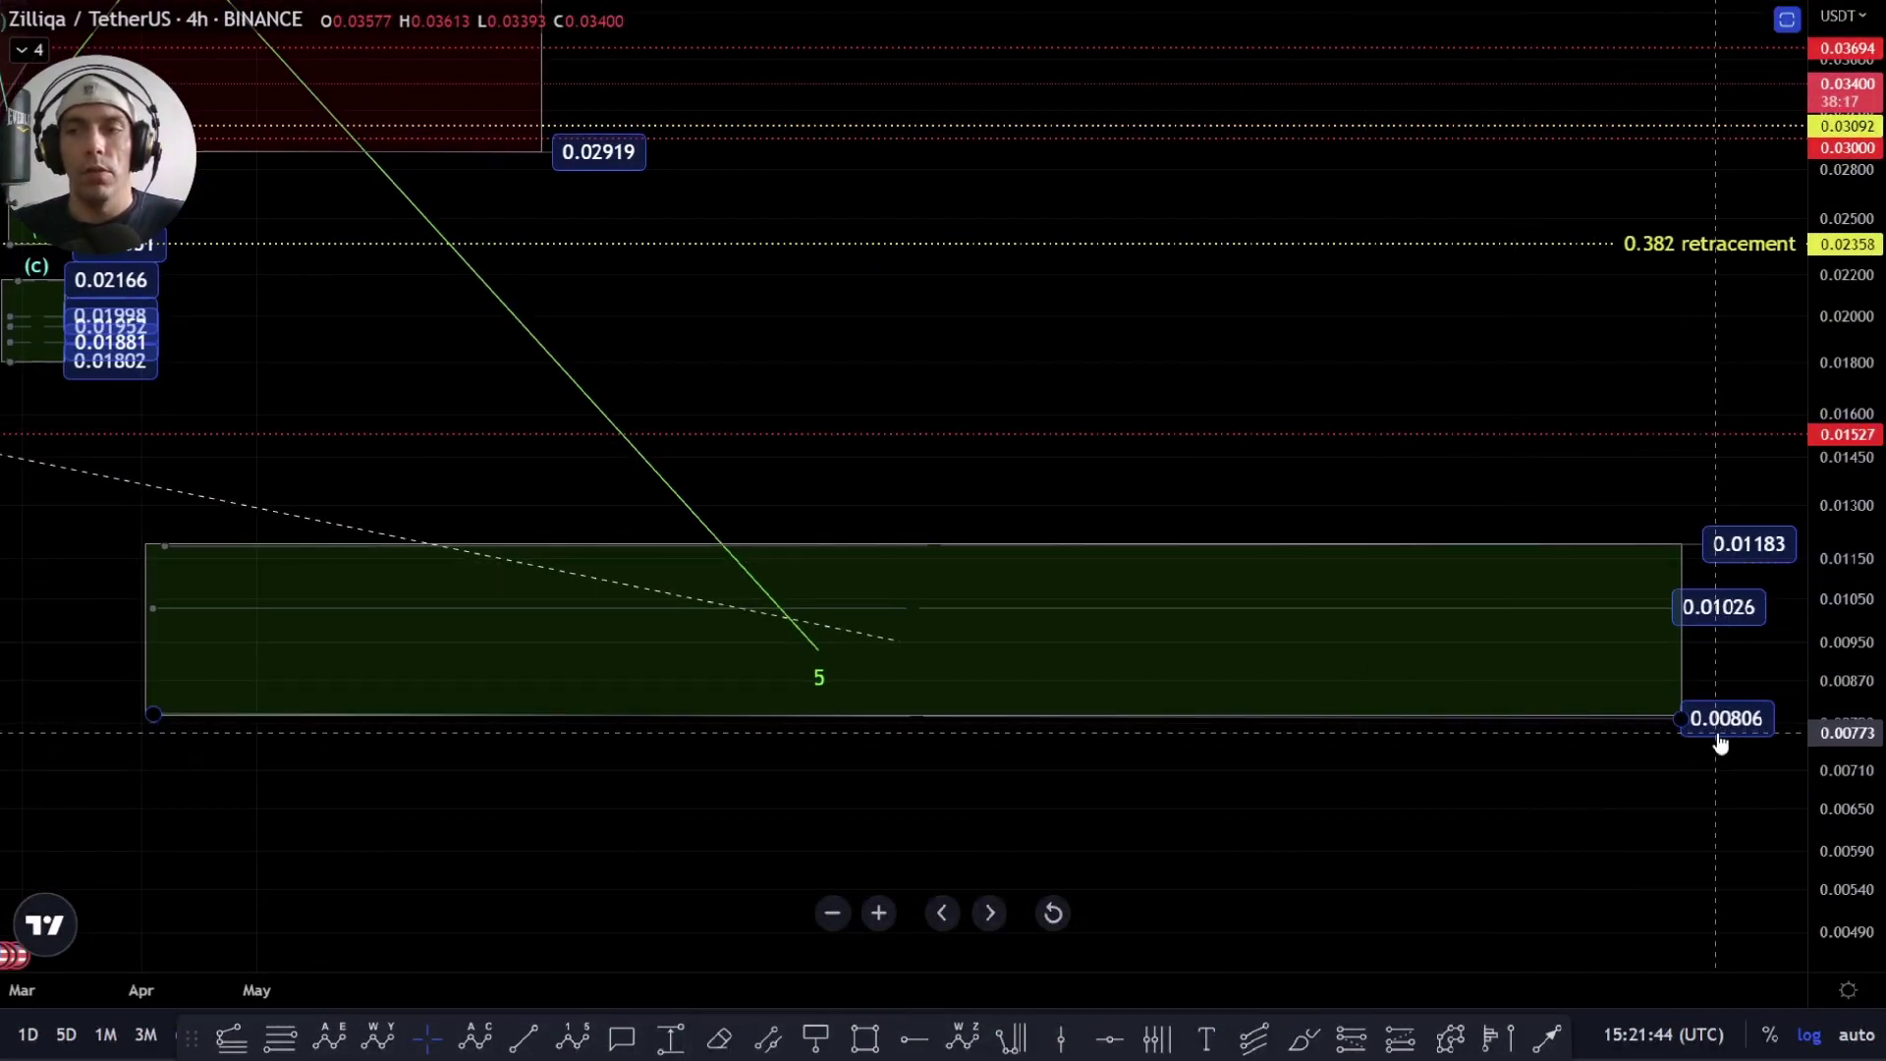
{"action": "scroll", "coordinate": [933, 464], "scroll_direction": "left", "scroll_amount": 5}
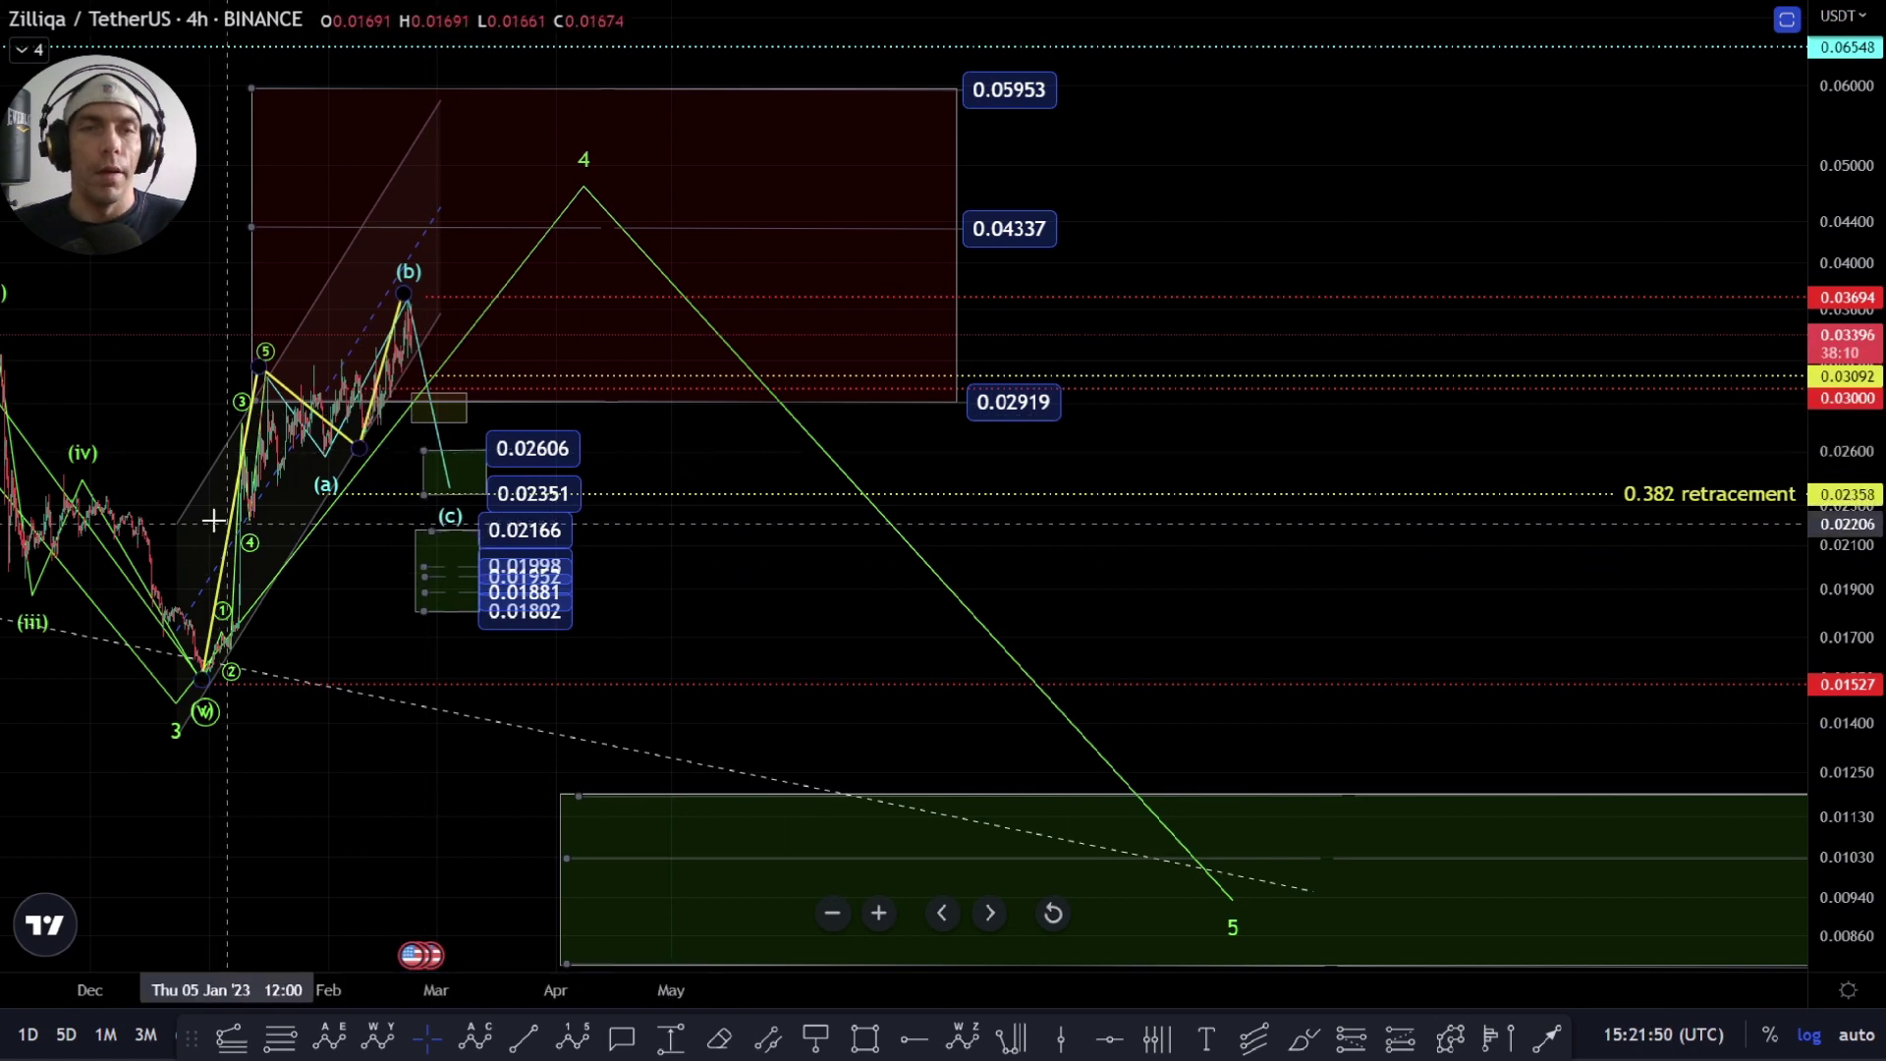
Step: Delete the remaining yellow path that runs from the late-December low over wave 5 to the February low and wave (b)
{"action": "scroll", "coordinate": [303, 589], "scroll_direction": "up", "scroll_amount": 5}
{"action": "left_click_drag", "start_coordinate": [423, 564], "coordinate": [696, 701]}
{"action": "left_click_drag", "start_coordinate": [1845, 663], "coordinate": [1845, 334]}
{"action": "left_click", "coordinate": [658, 655]}
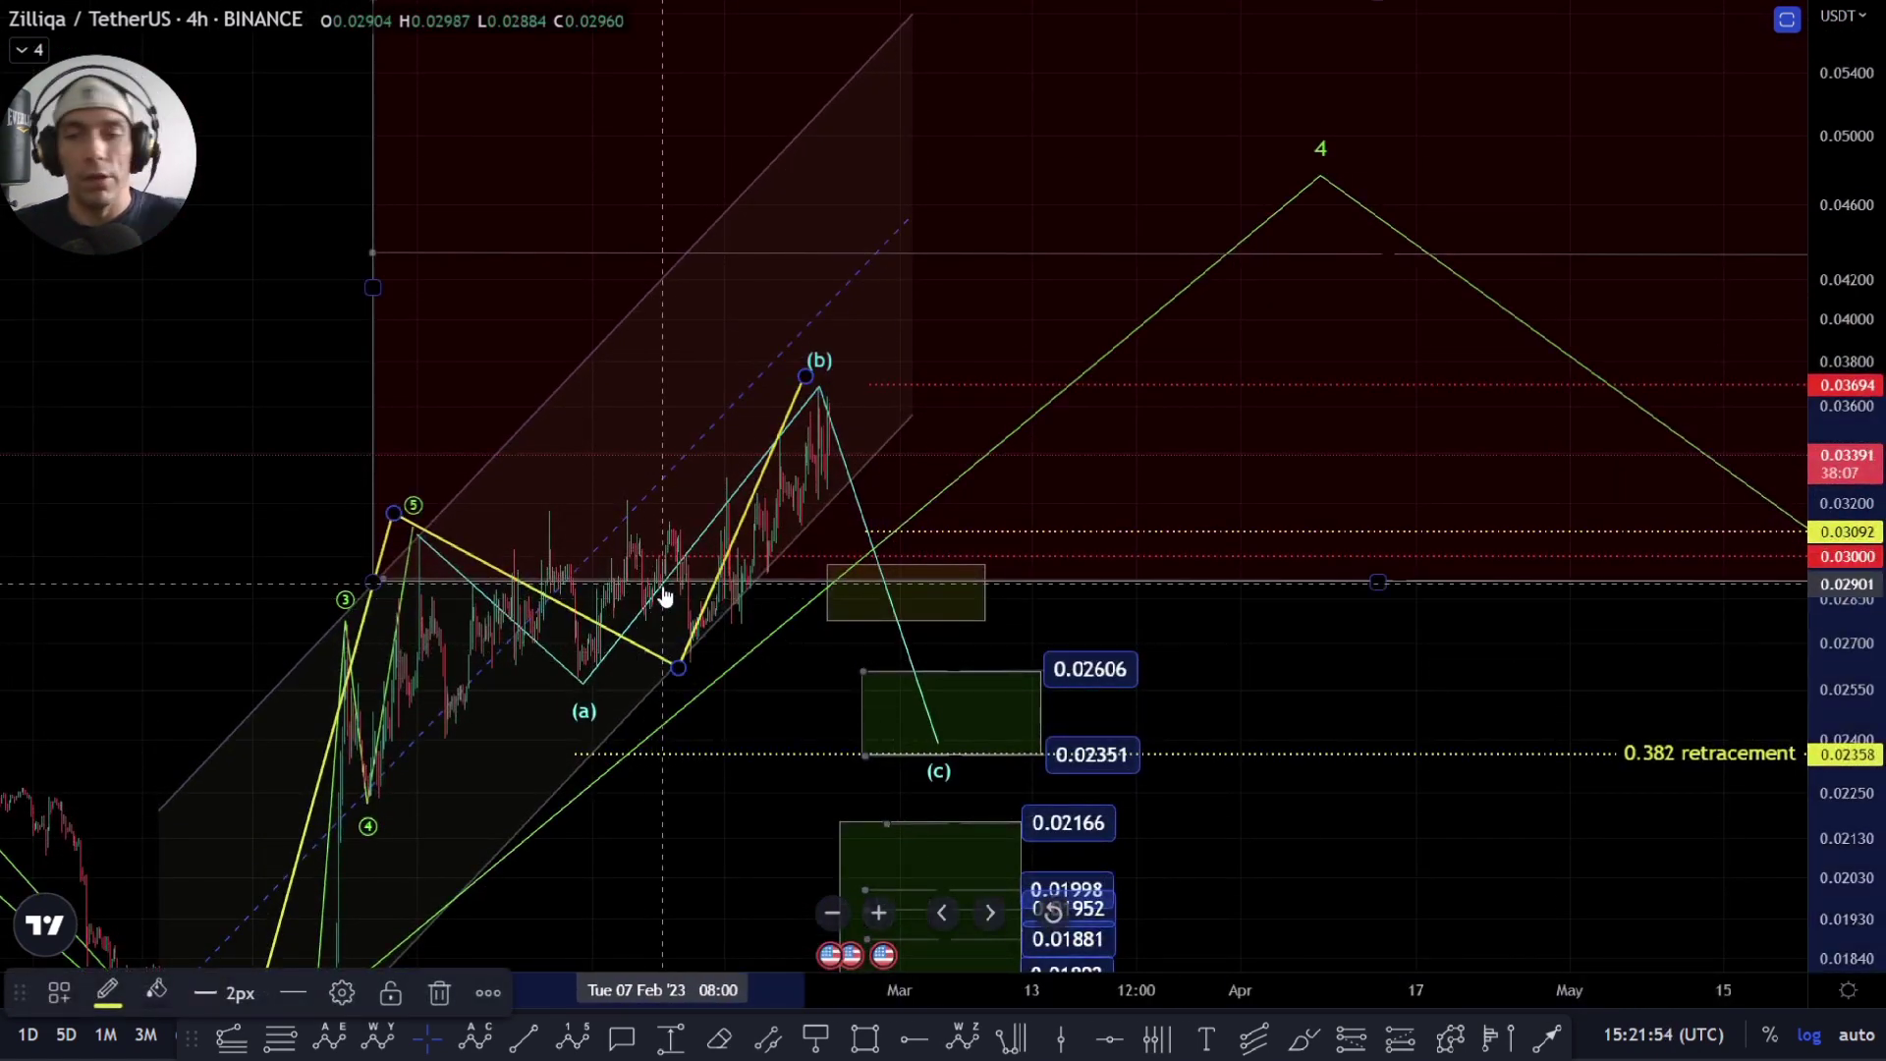
{"action": "key", "text": "Delete"}
Step: Hide the 3RD WAVE drawing group on the chart
{"action": "left_click_drag", "start_coordinate": [797, 638], "coordinate": [777, 550]}
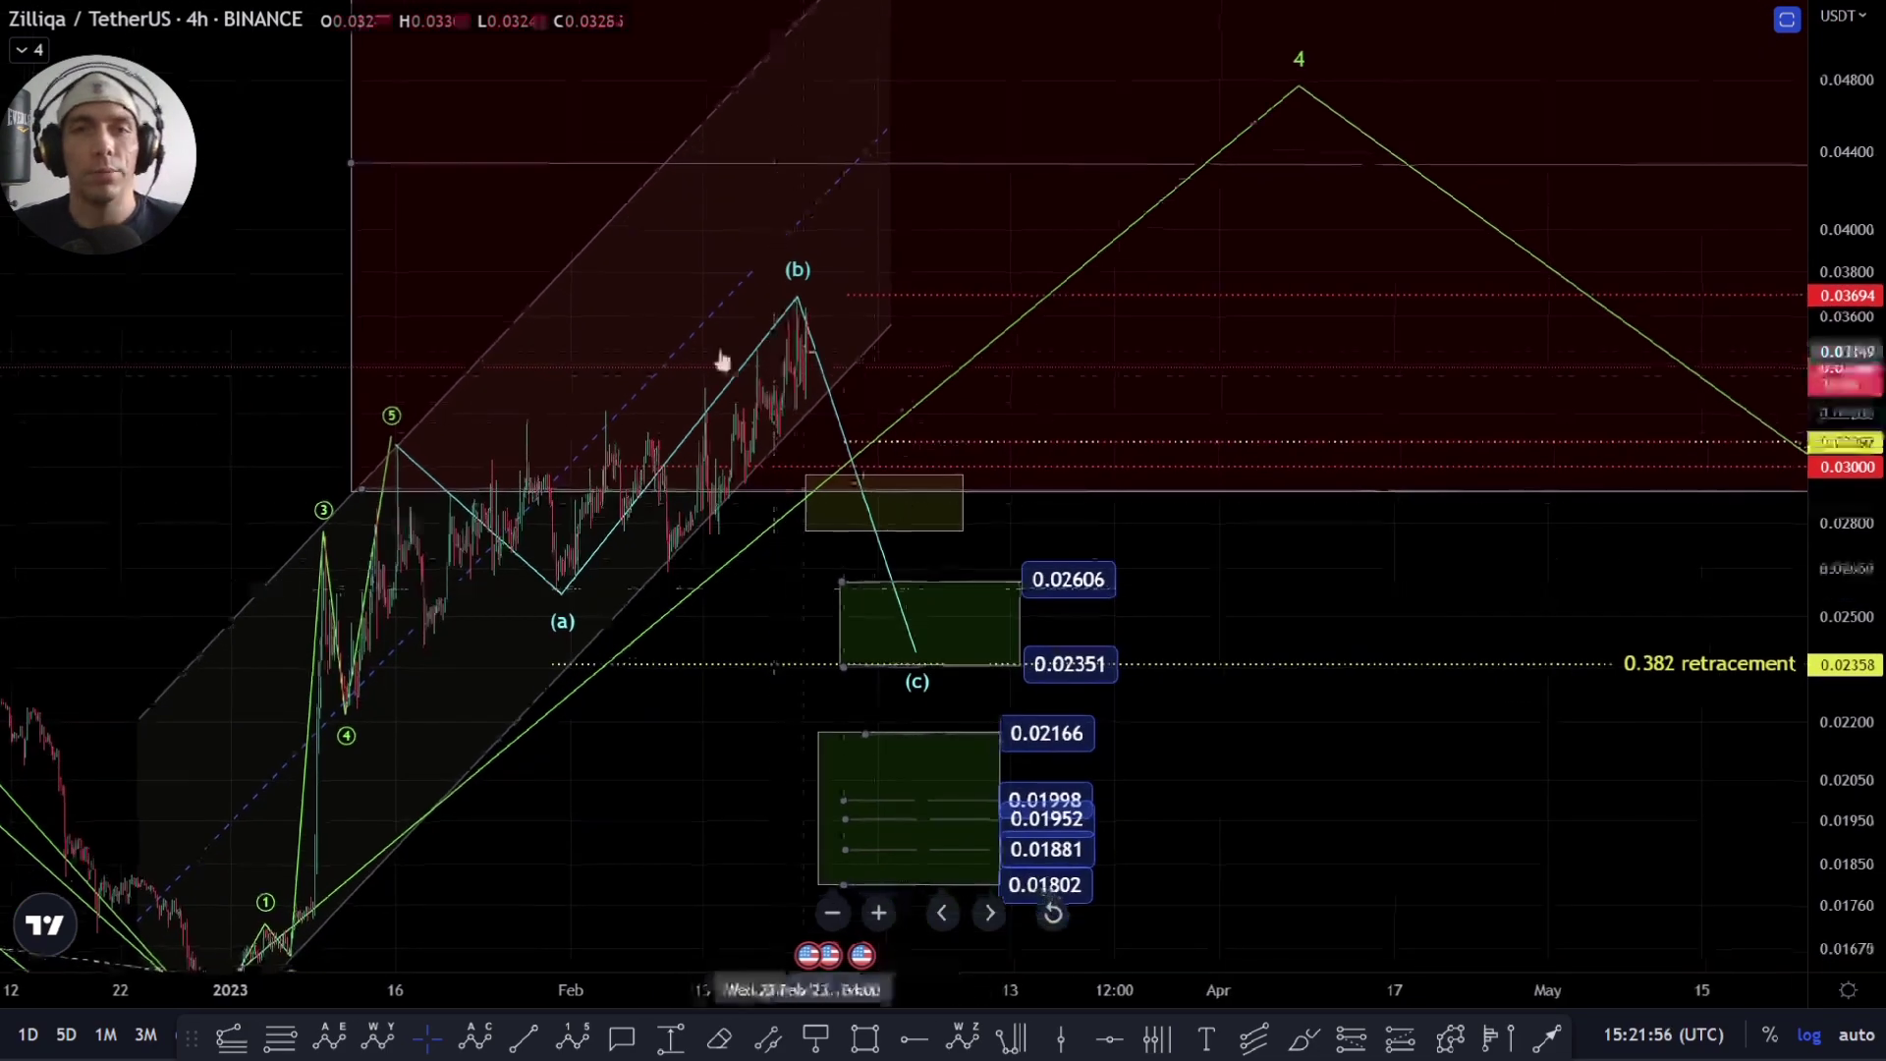
{"action": "scroll", "coordinate": [649, 560], "scroll_direction": "up", "scroll_amount": 5}
{"action": "left_click_drag", "start_coordinate": [1846, 477], "coordinate": [1845, 295]}
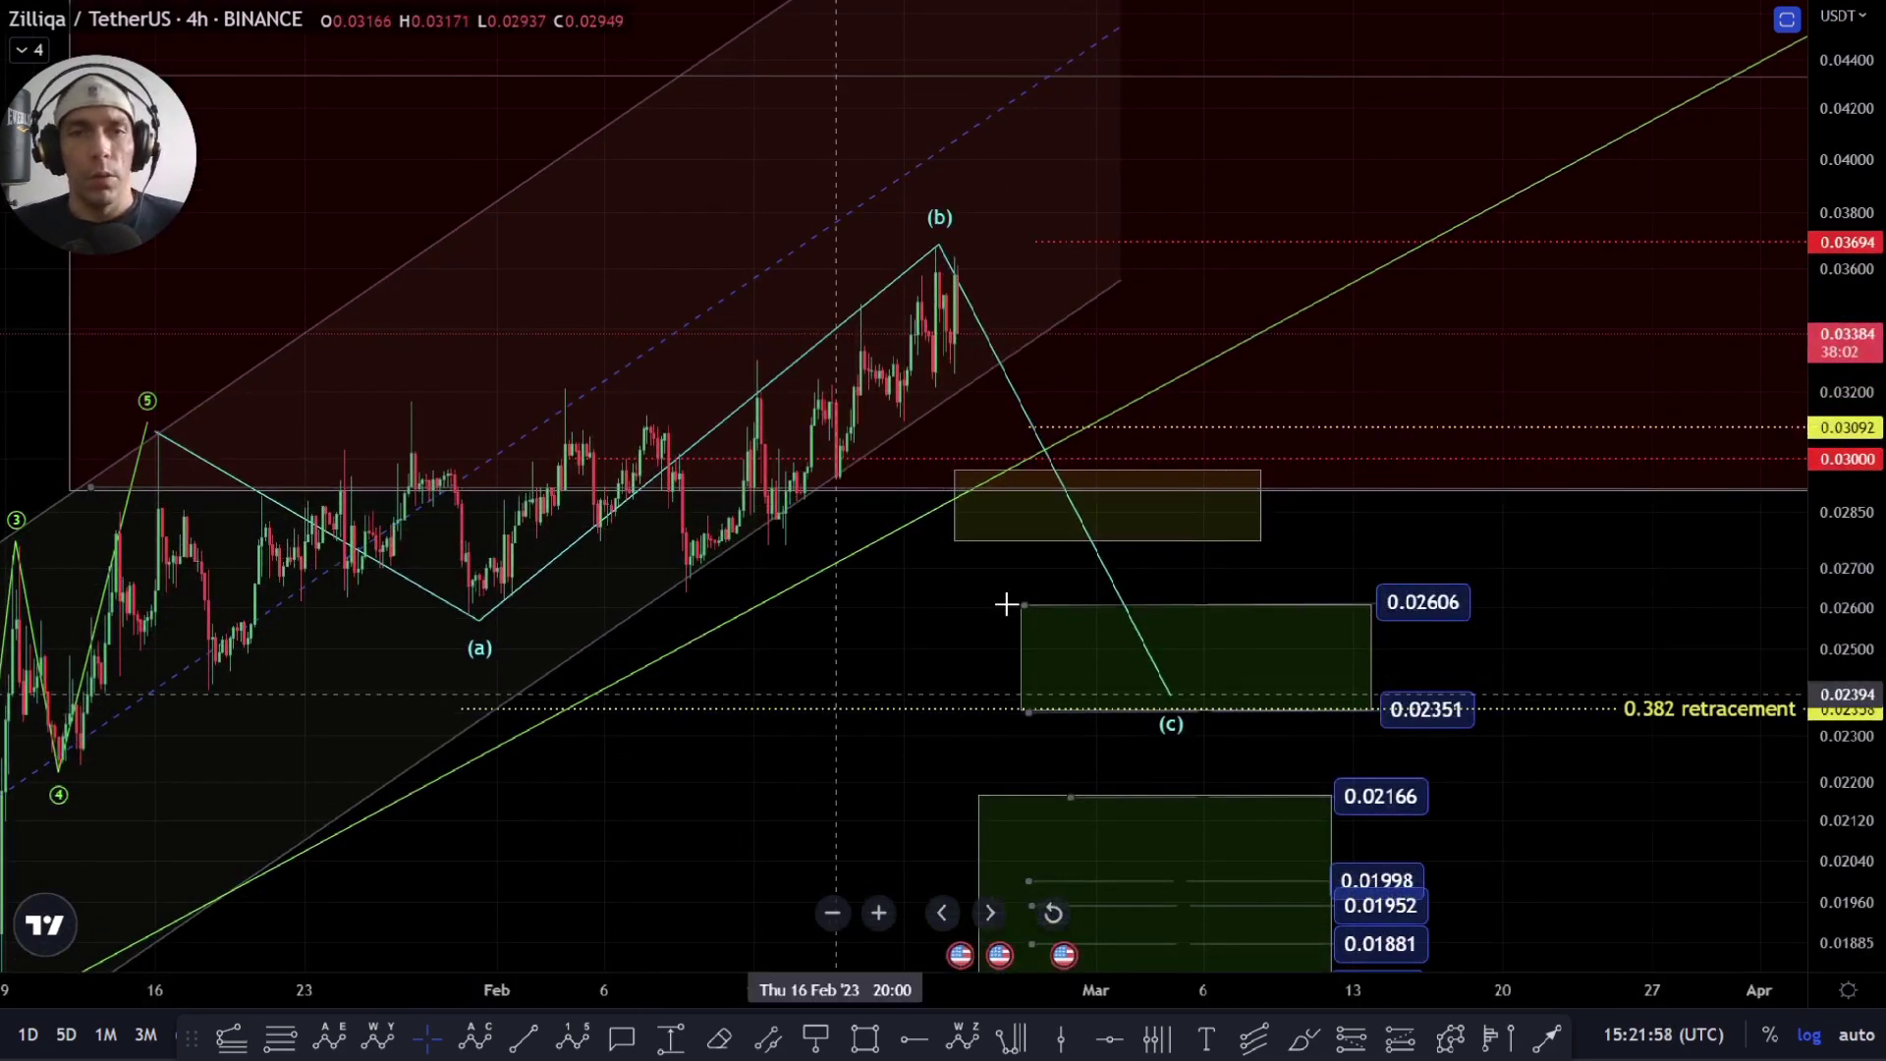
{"action": "scroll", "coordinate": [985, 630], "scroll_direction": "down", "scroll_amount": 5}
{"action": "left_click_drag", "start_coordinate": [961, 623], "coordinate": [696, 491]}
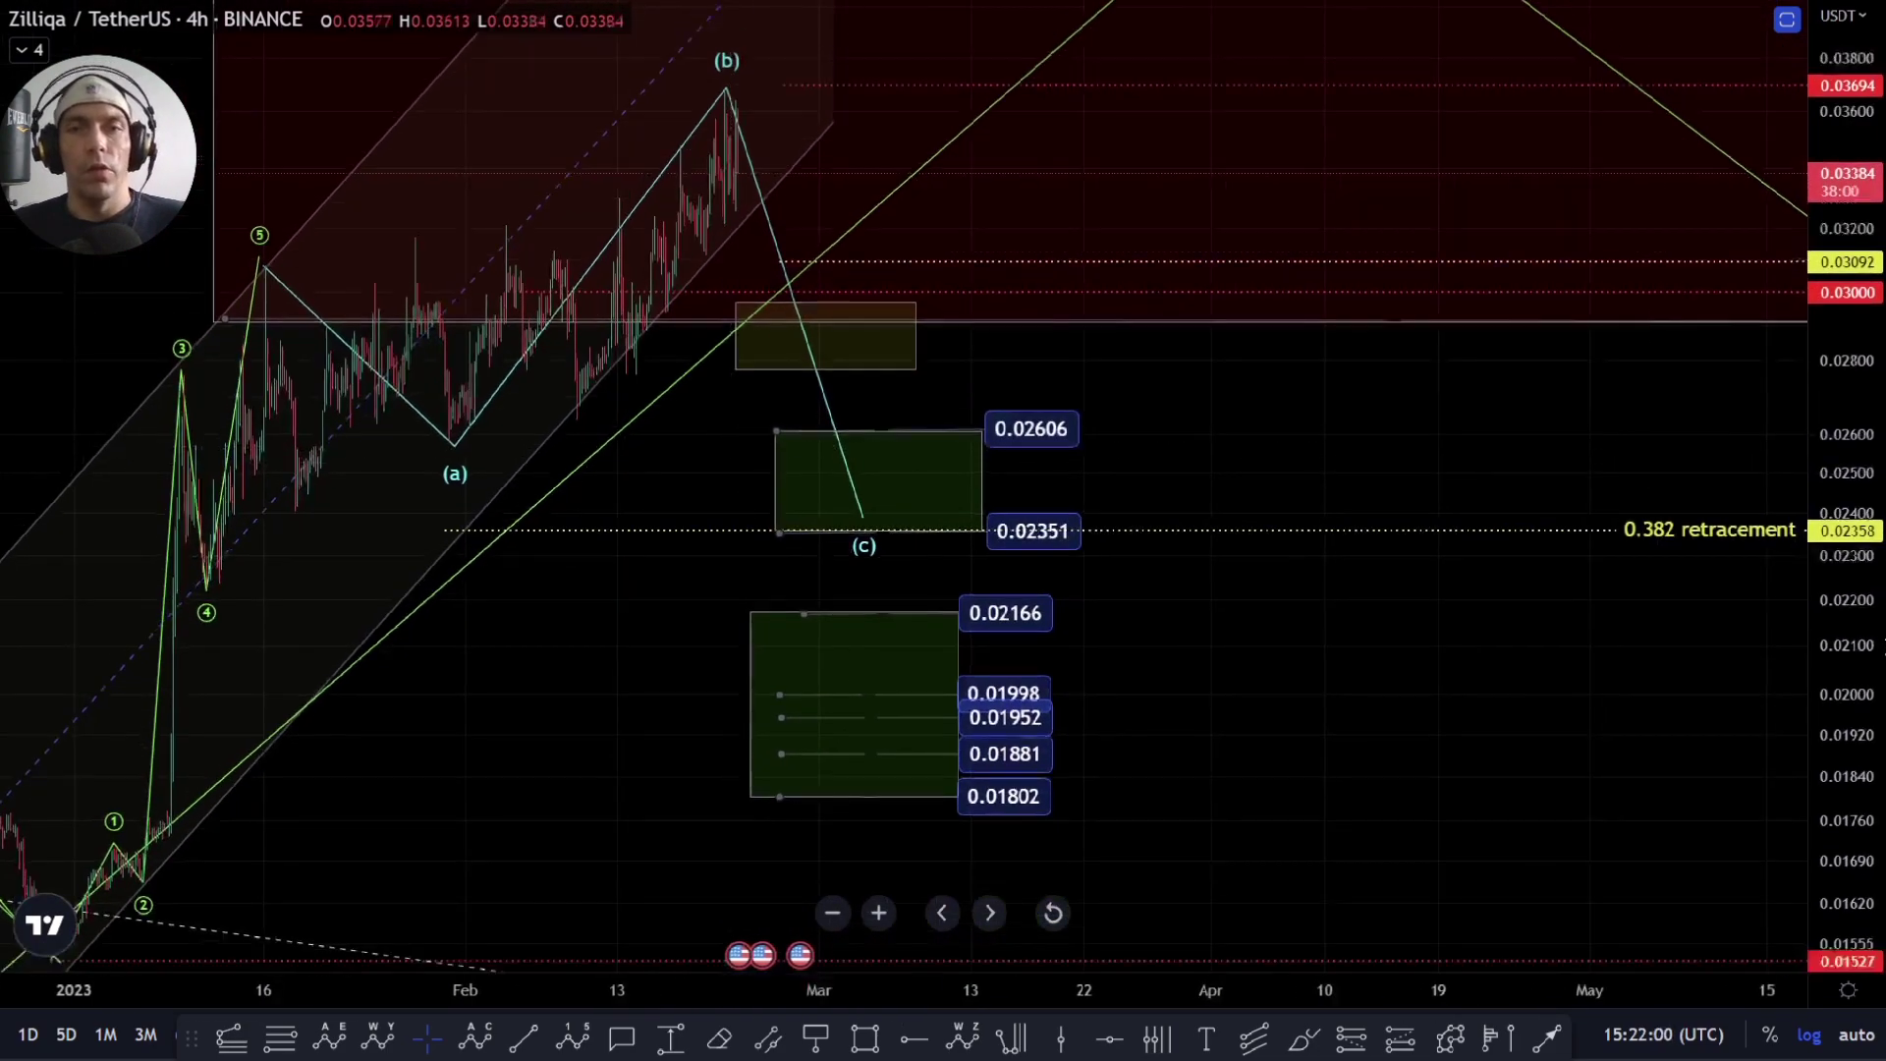
{"action": "right_click", "coordinate": [693, 492]}
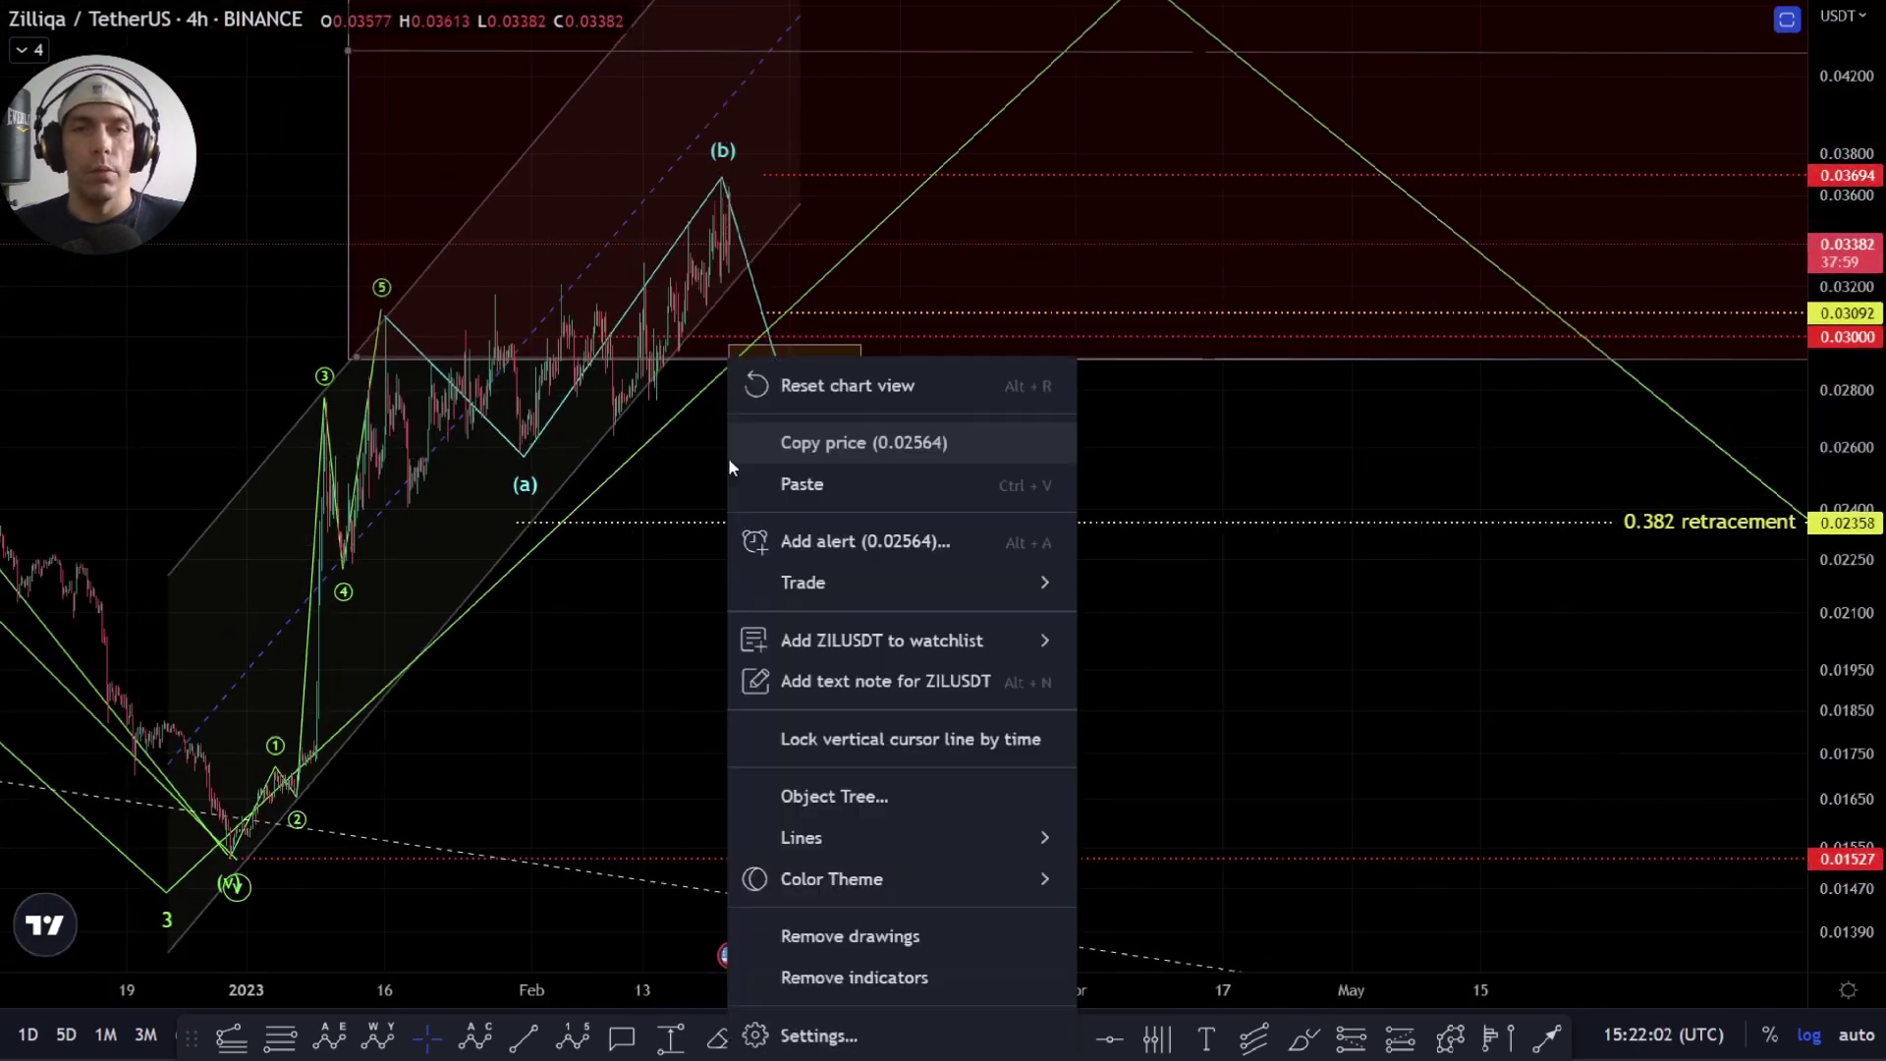
{"action": "left_click", "coordinate": [849, 778]}
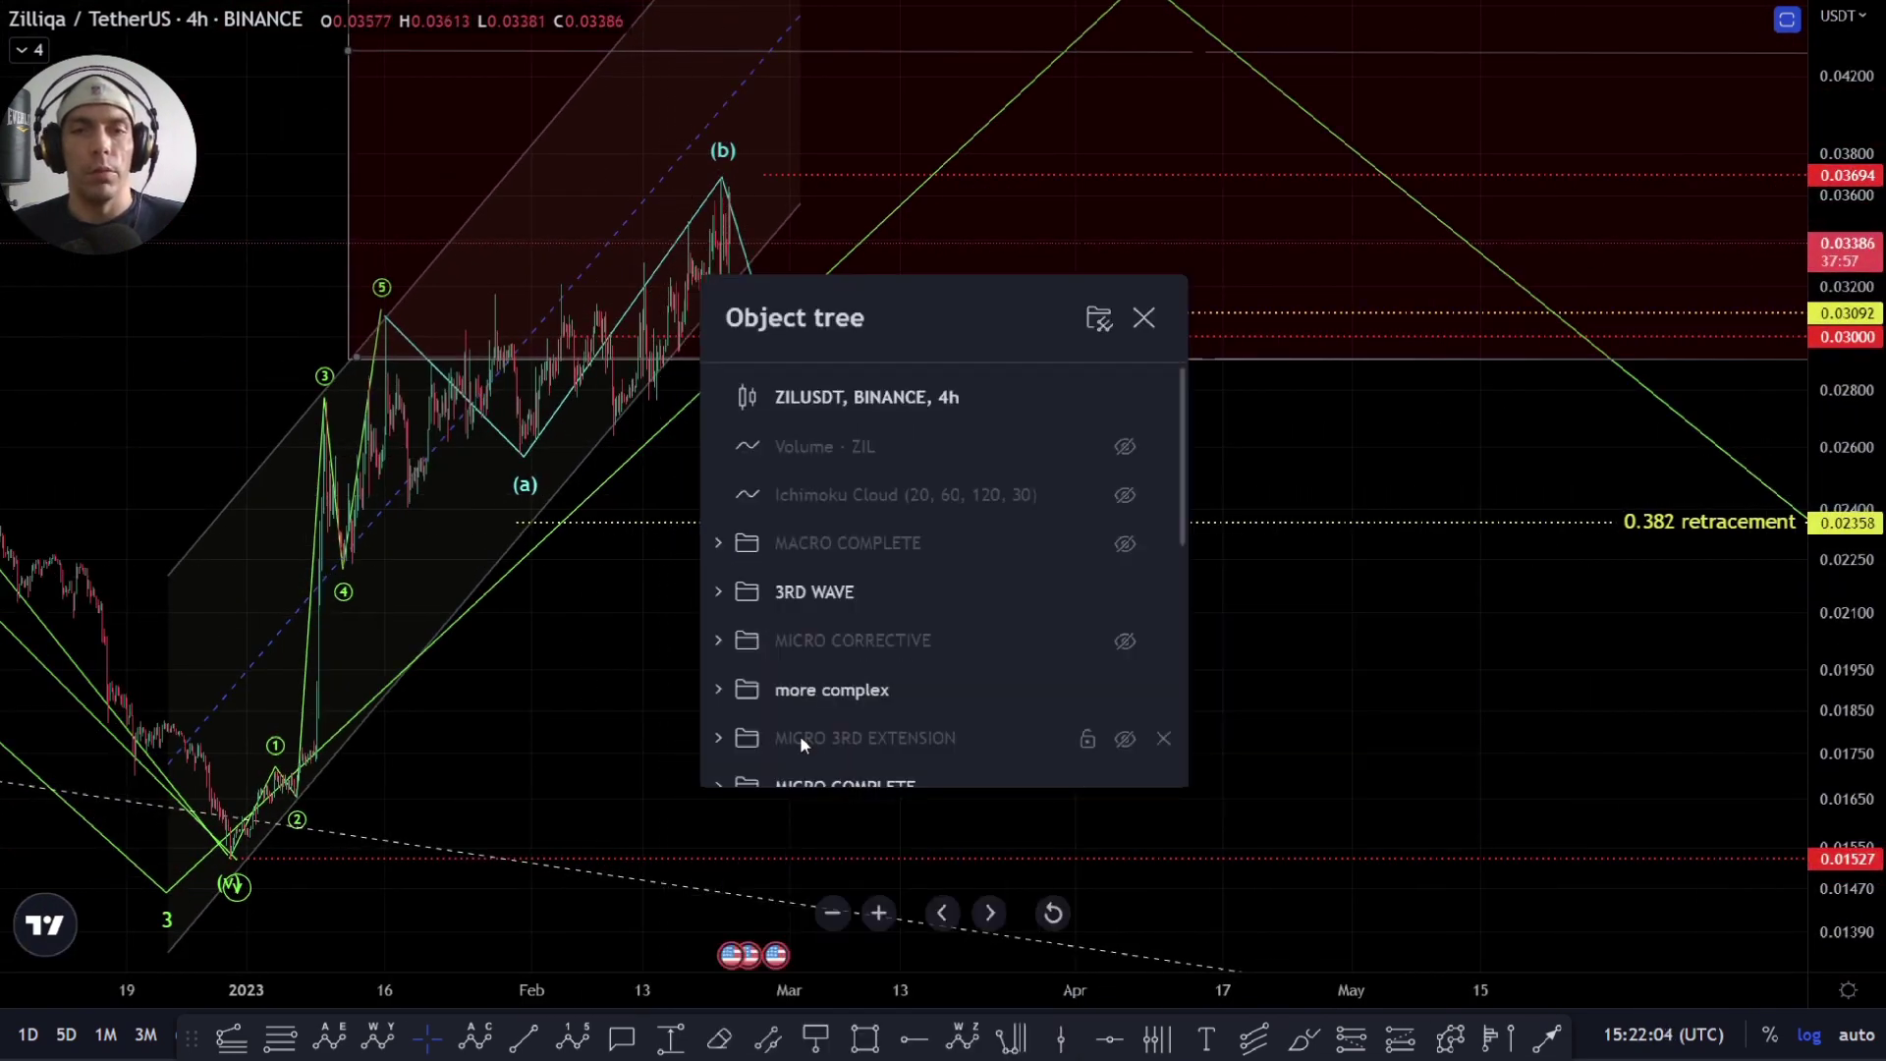
{"action": "left_click", "coordinate": [1125, 592]}
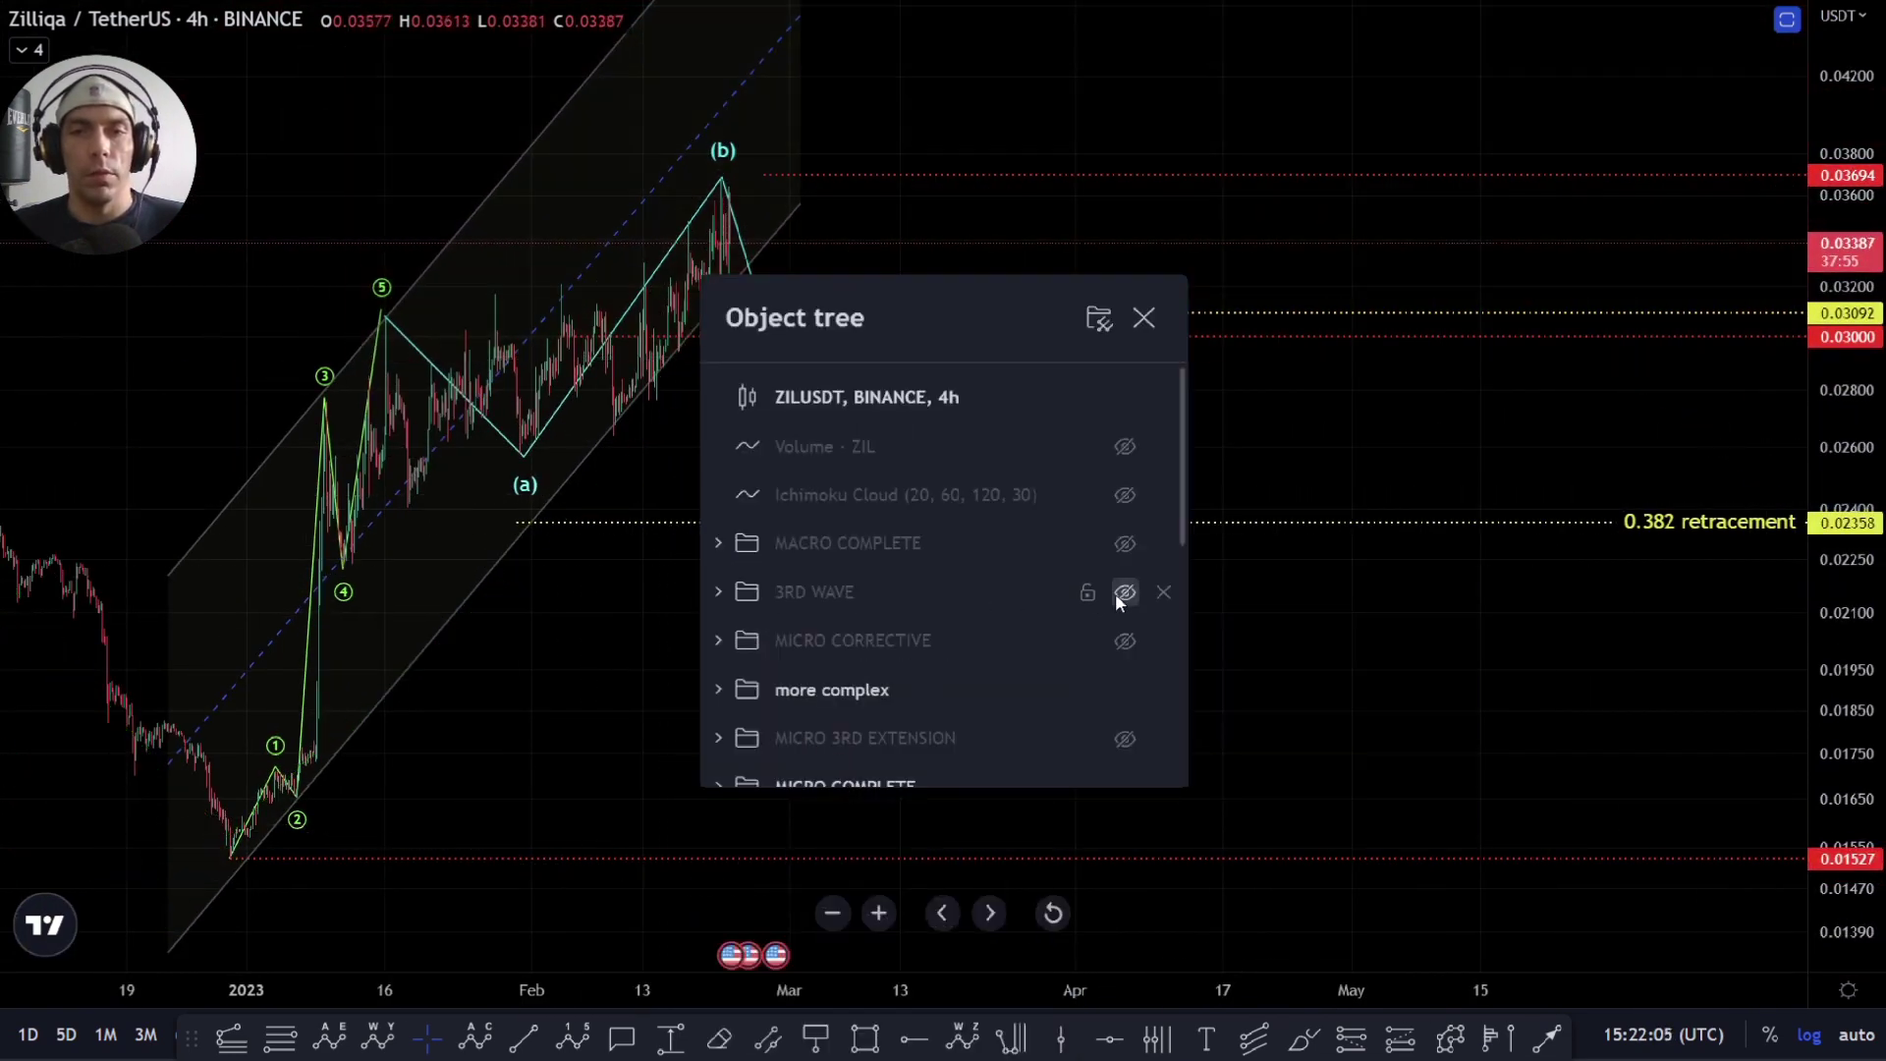
{"action": "left_click", "coordinate": [539, 699]}
Step: Hide the "more complex" drawing group with its (a)-(b)-(c) path and target zones
{"action": "right_click", "coordinate": [576, 675]}
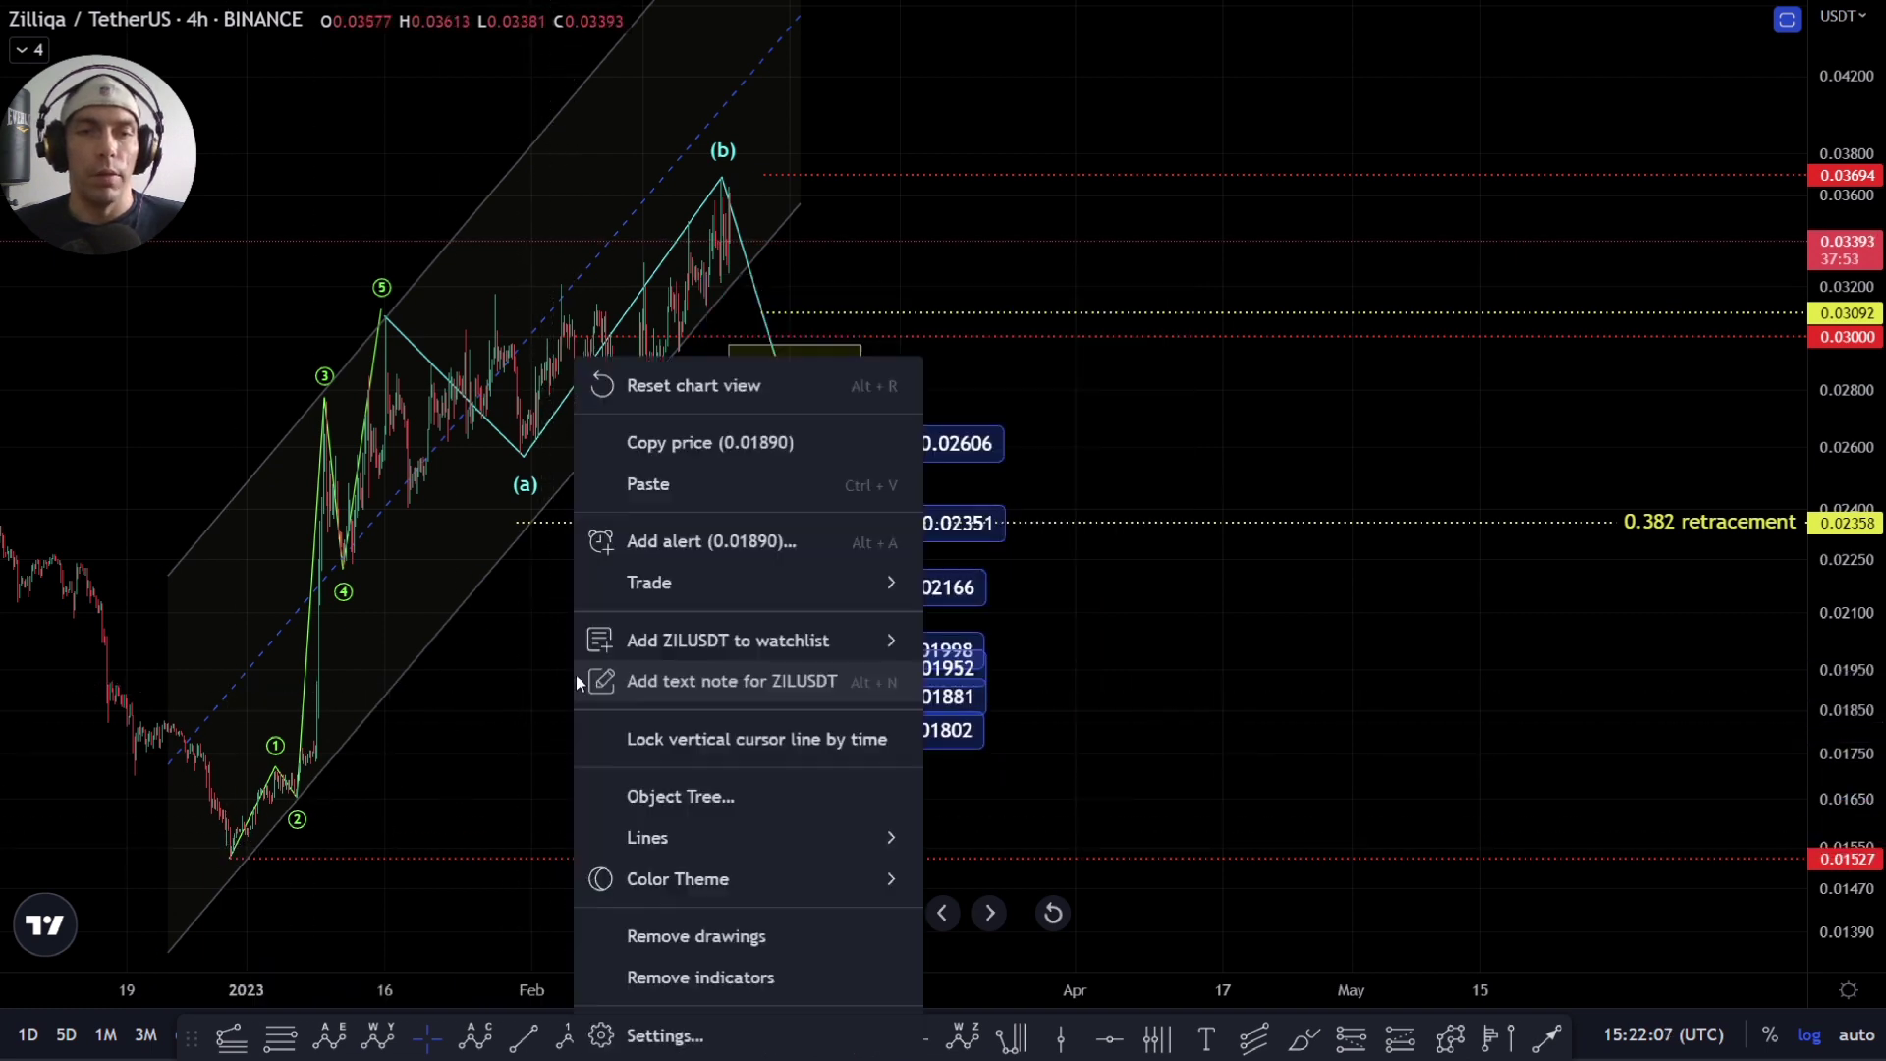
{"action": "left_click", "coordinate": [721, 797]}
{"action": "scroll", "coordinate": [1022, 696], "scroll_direction": "down", "scroll_amount": 1}
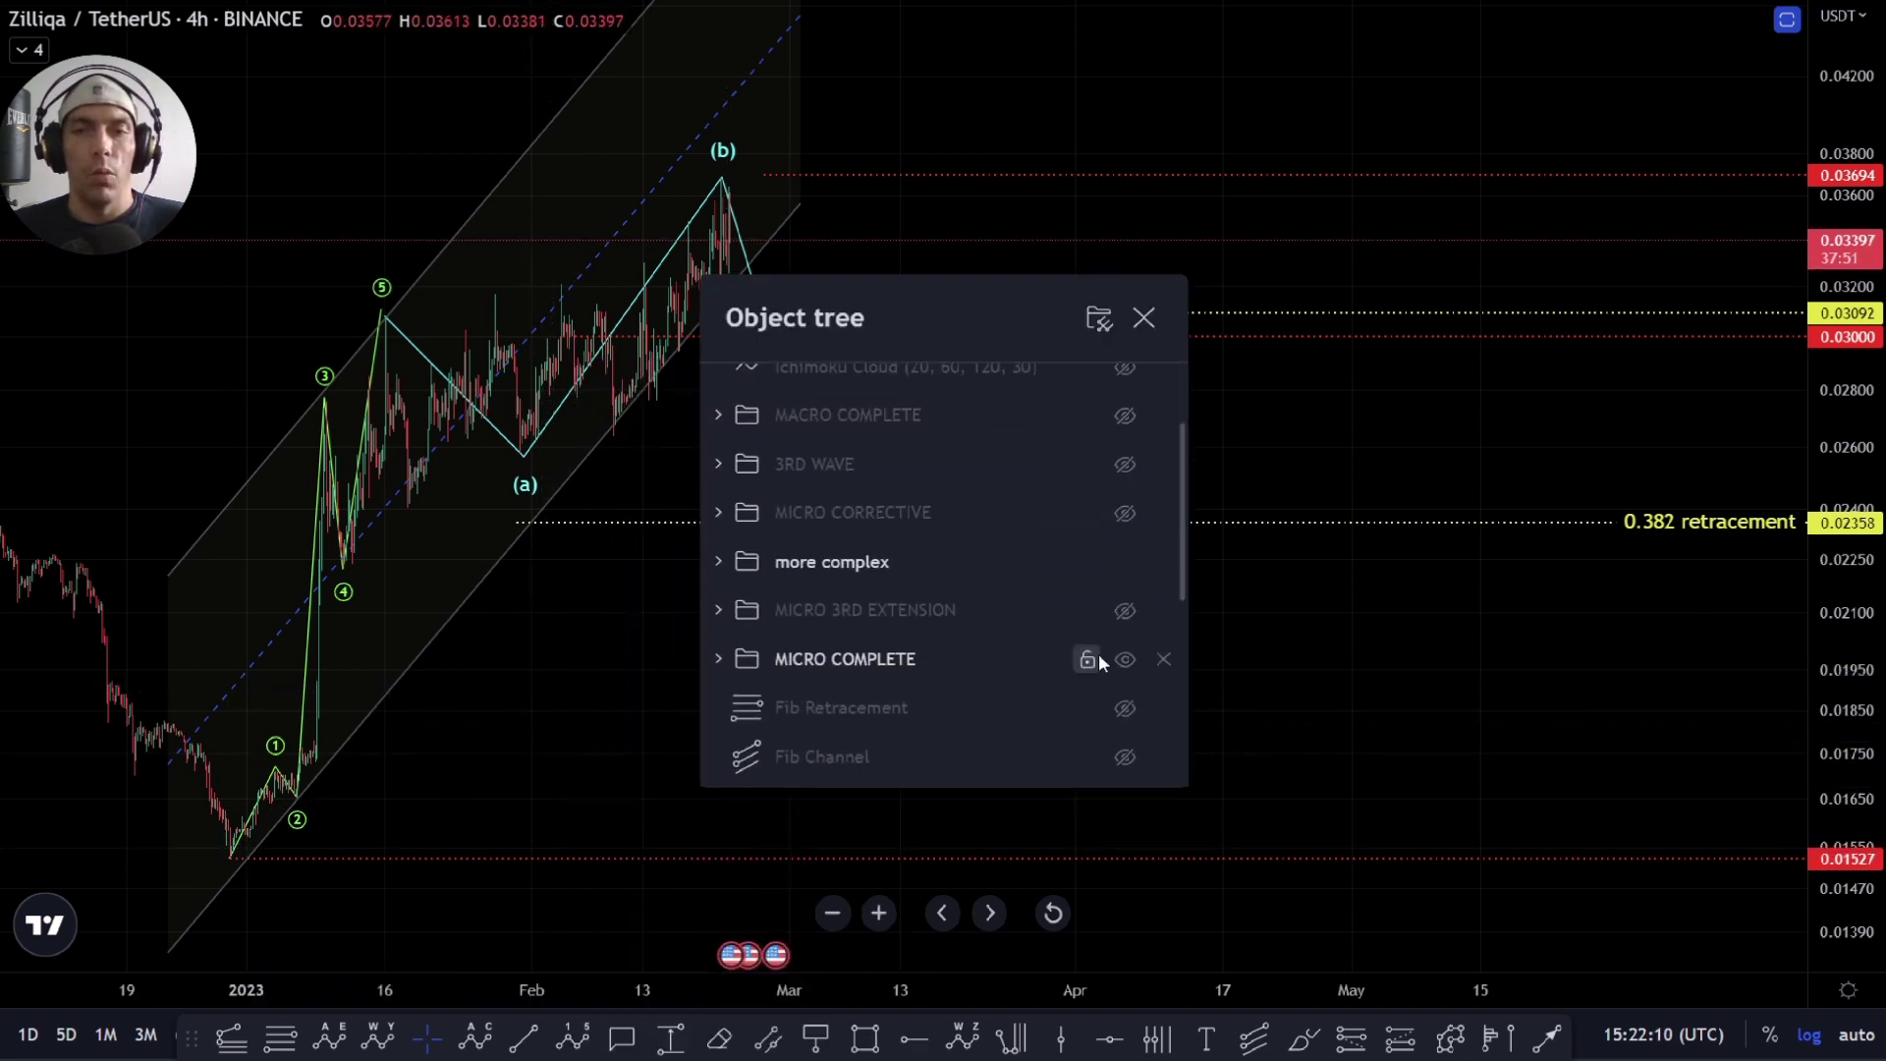
{"action": "scroll", "coordinate": [1091, 638], "scroll_direction": "up", "scroll_amount": 2}
{"action": "left_click", "coordinate": [1127, 690]}
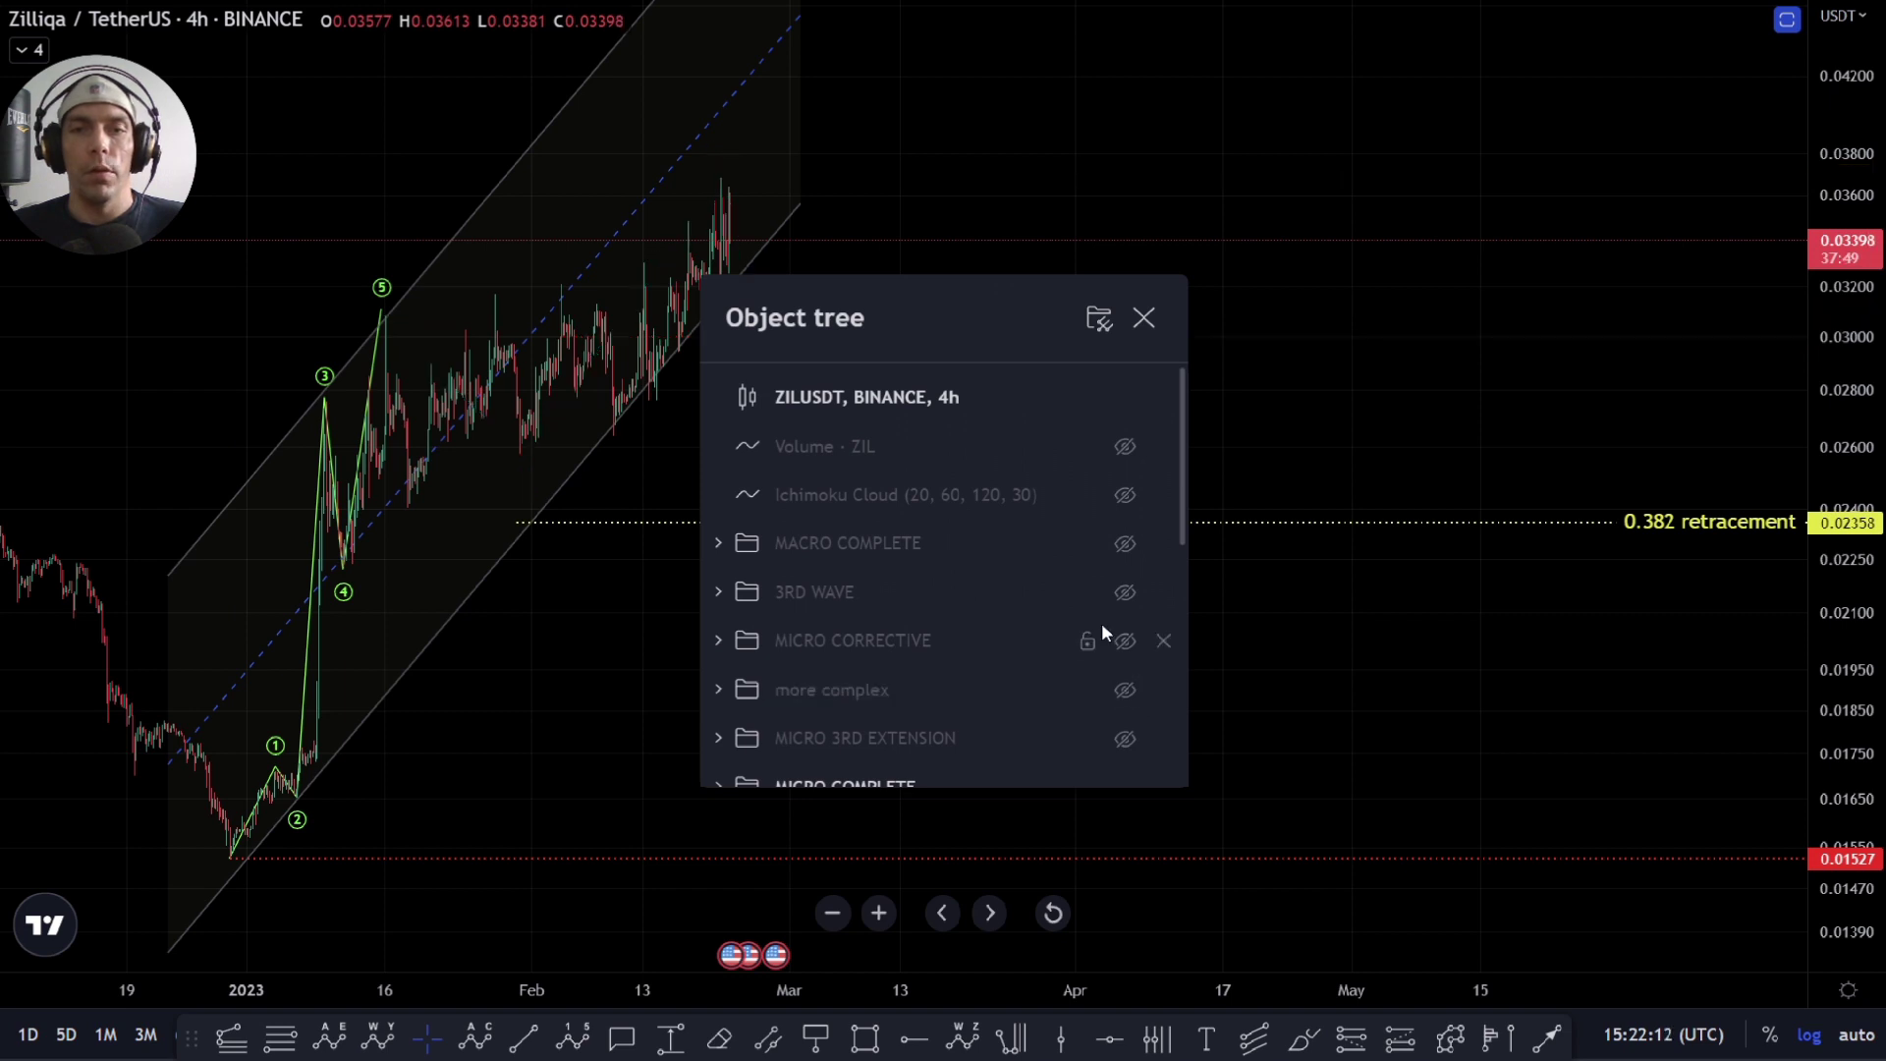
Step: Make the MICRO 3RD EXTENSION drawing group visible, keeping the 3RD WAVE group hidden
{"action": "left_click", "coordinate": [1125, 592]}
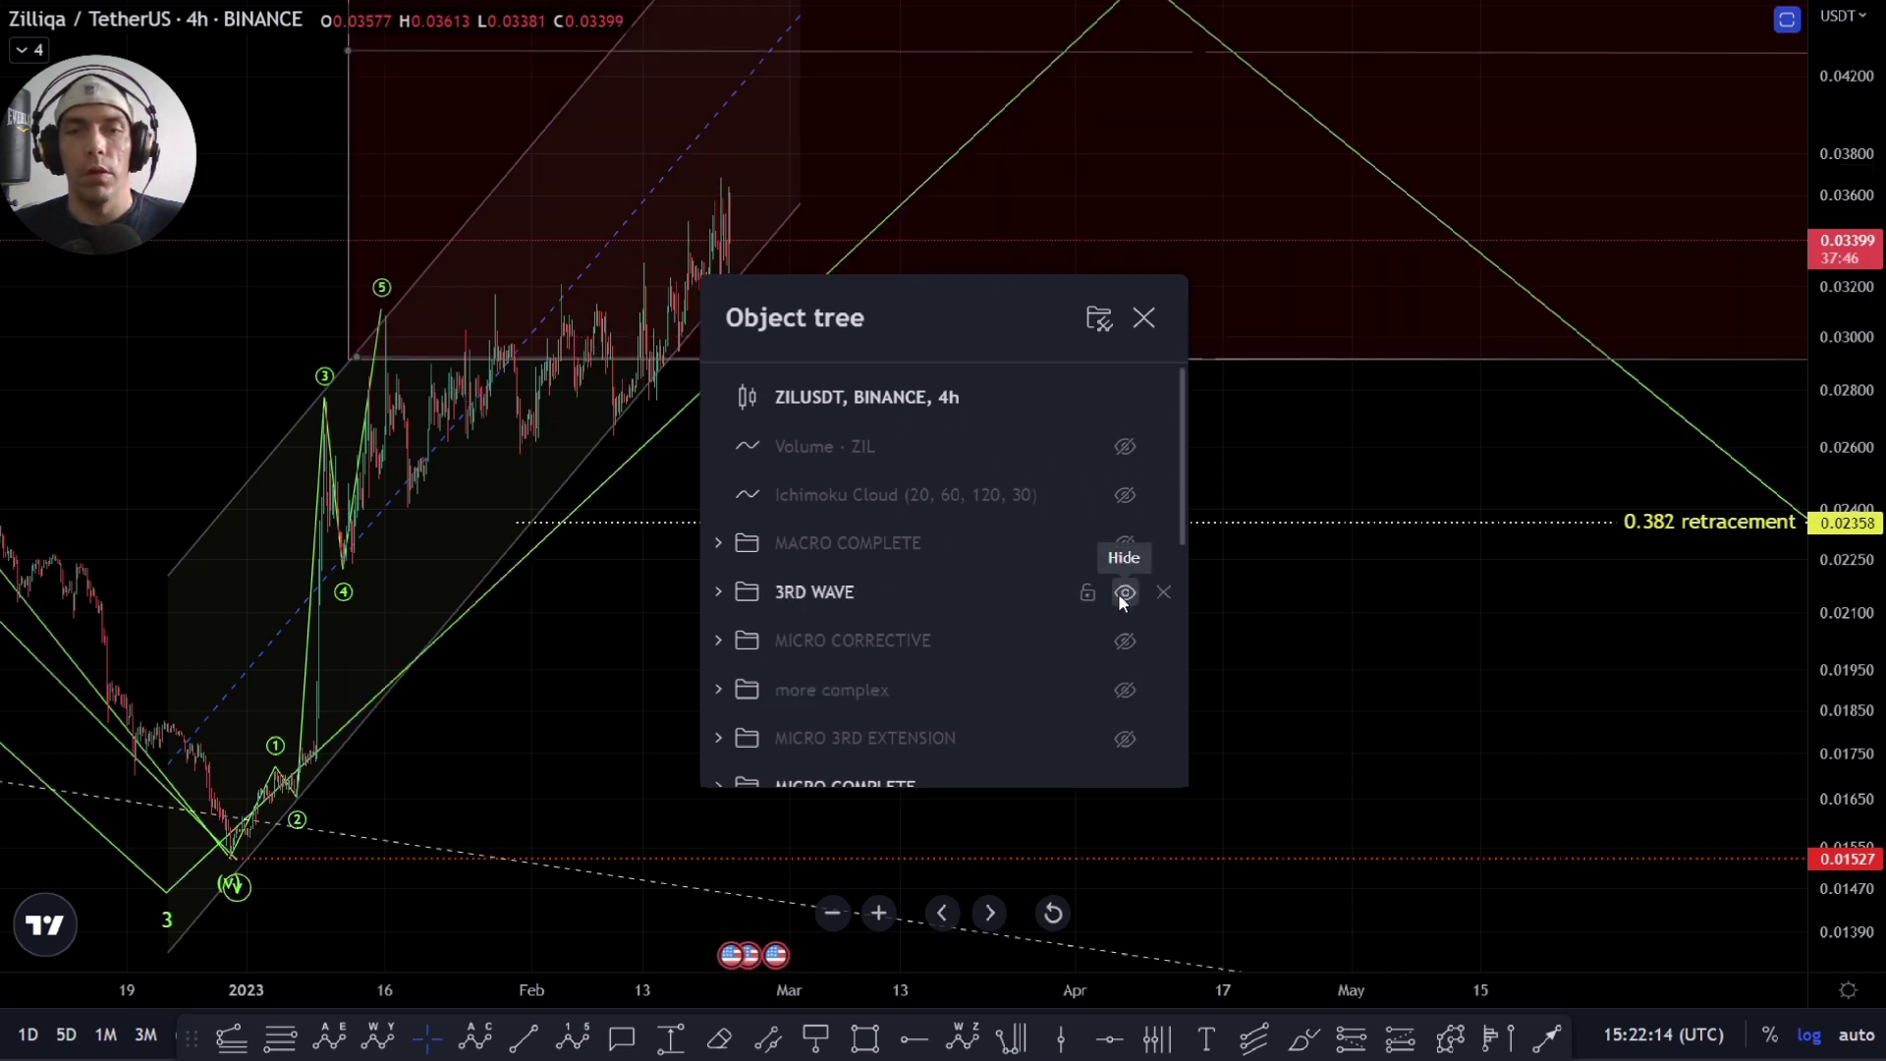
{"action": "left_click", "coordinate": [1124, 593]}
{"action": "scroll", "coordinate": [1123, 629], "scroll_direction": "down", "scroll_amount": 1}
{"action": "left_click", "coordinate": [1124, 614]}
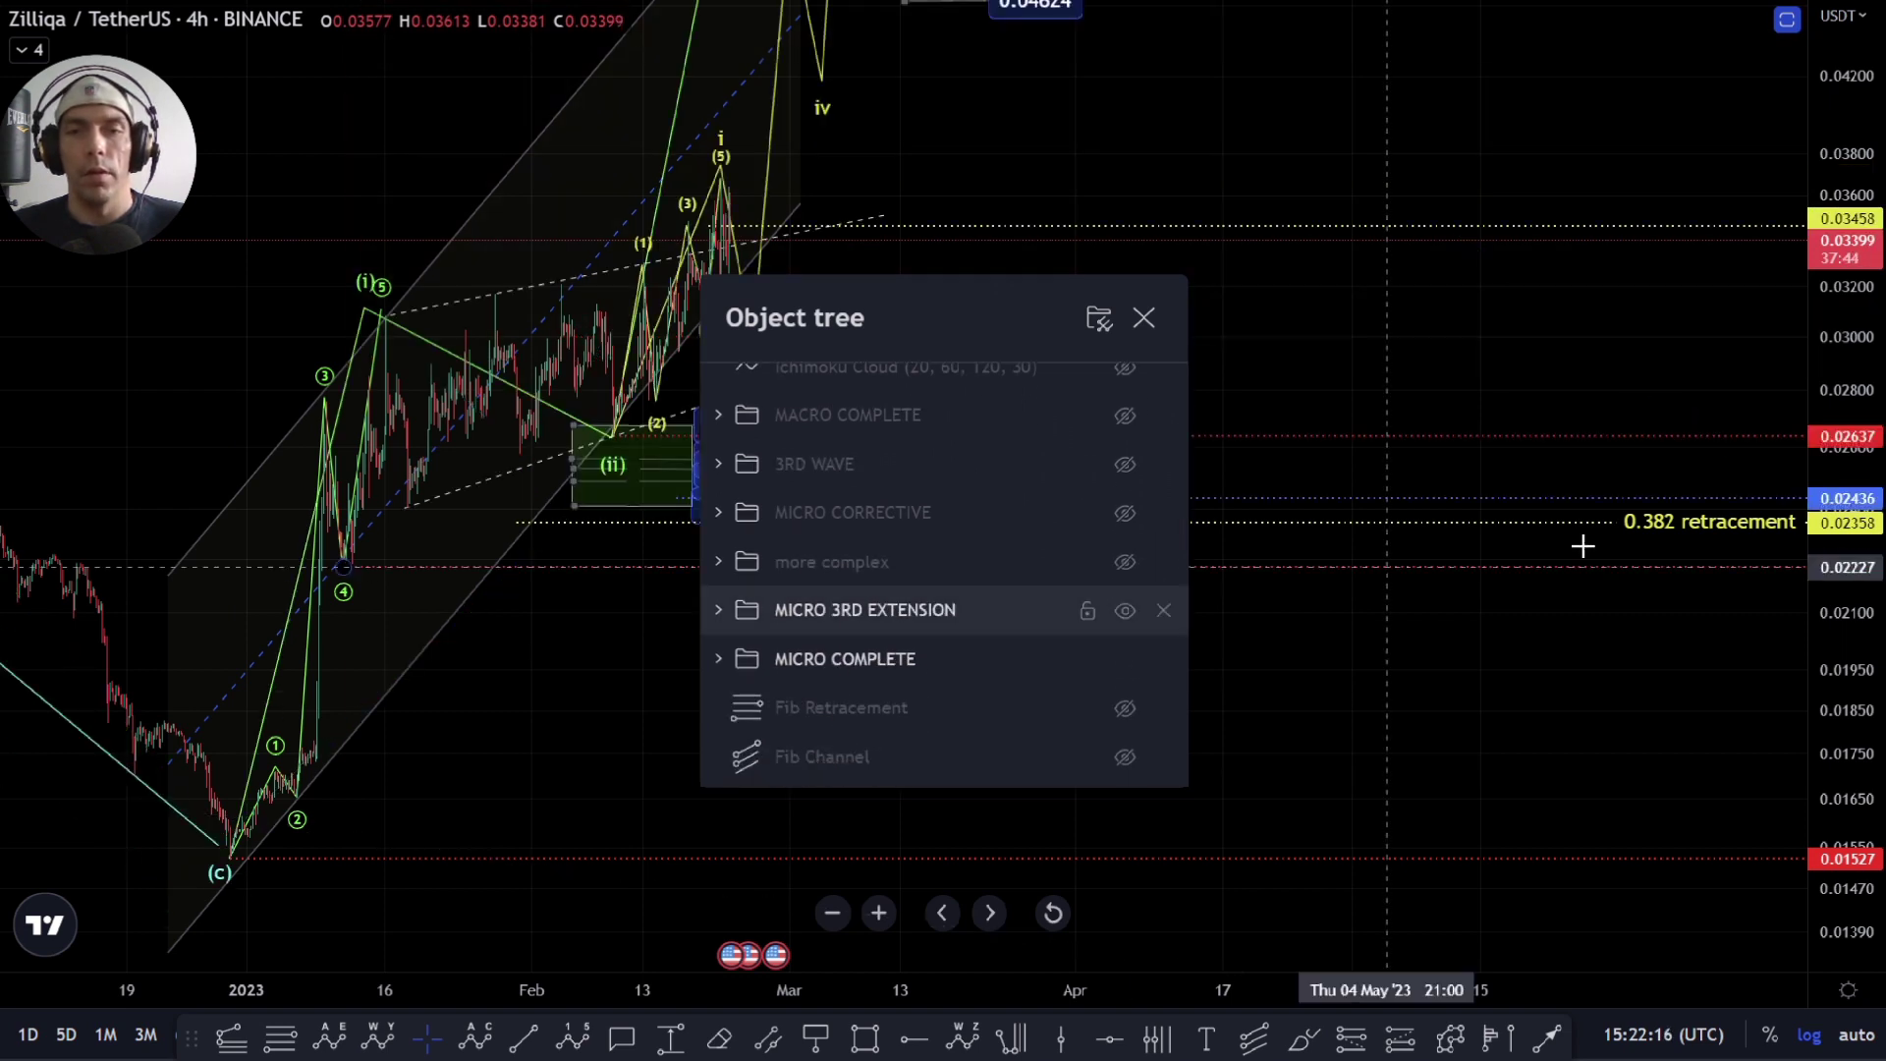
{"action": "left_click", "coordinate": [1583, 547]}
Step: Delete the green wave (ii) target zone between 0.02676 and 0.02409 together with its price labels and inner levels
{"action": "scroll", "coordinate": [497, 846], "scroll_direction": "up", "scroll_amount": 3}
{"action": "left_click_drag", "start_coordinate": [662, 715], "coordinate": [838, 835]}
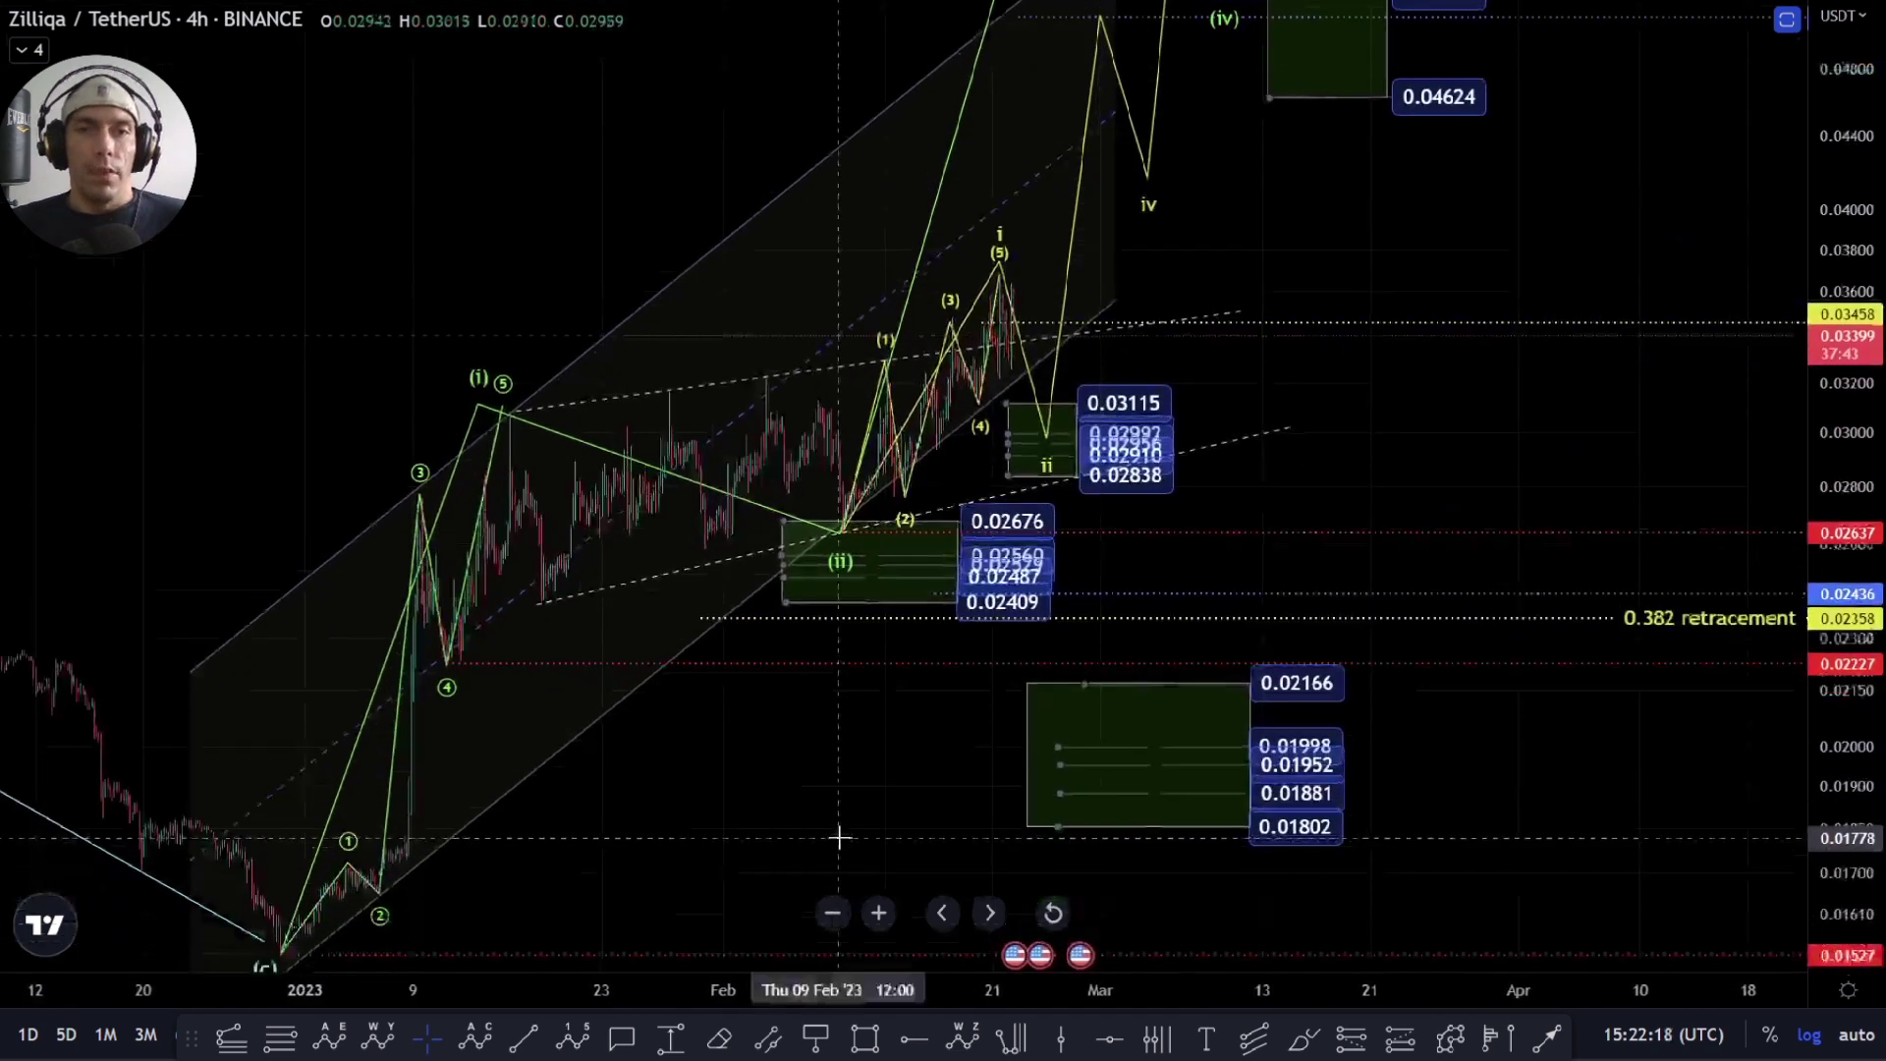
{"action": "left_click_drag", "start_coordinate": [817, 722], "coordinate": [851, 655]}
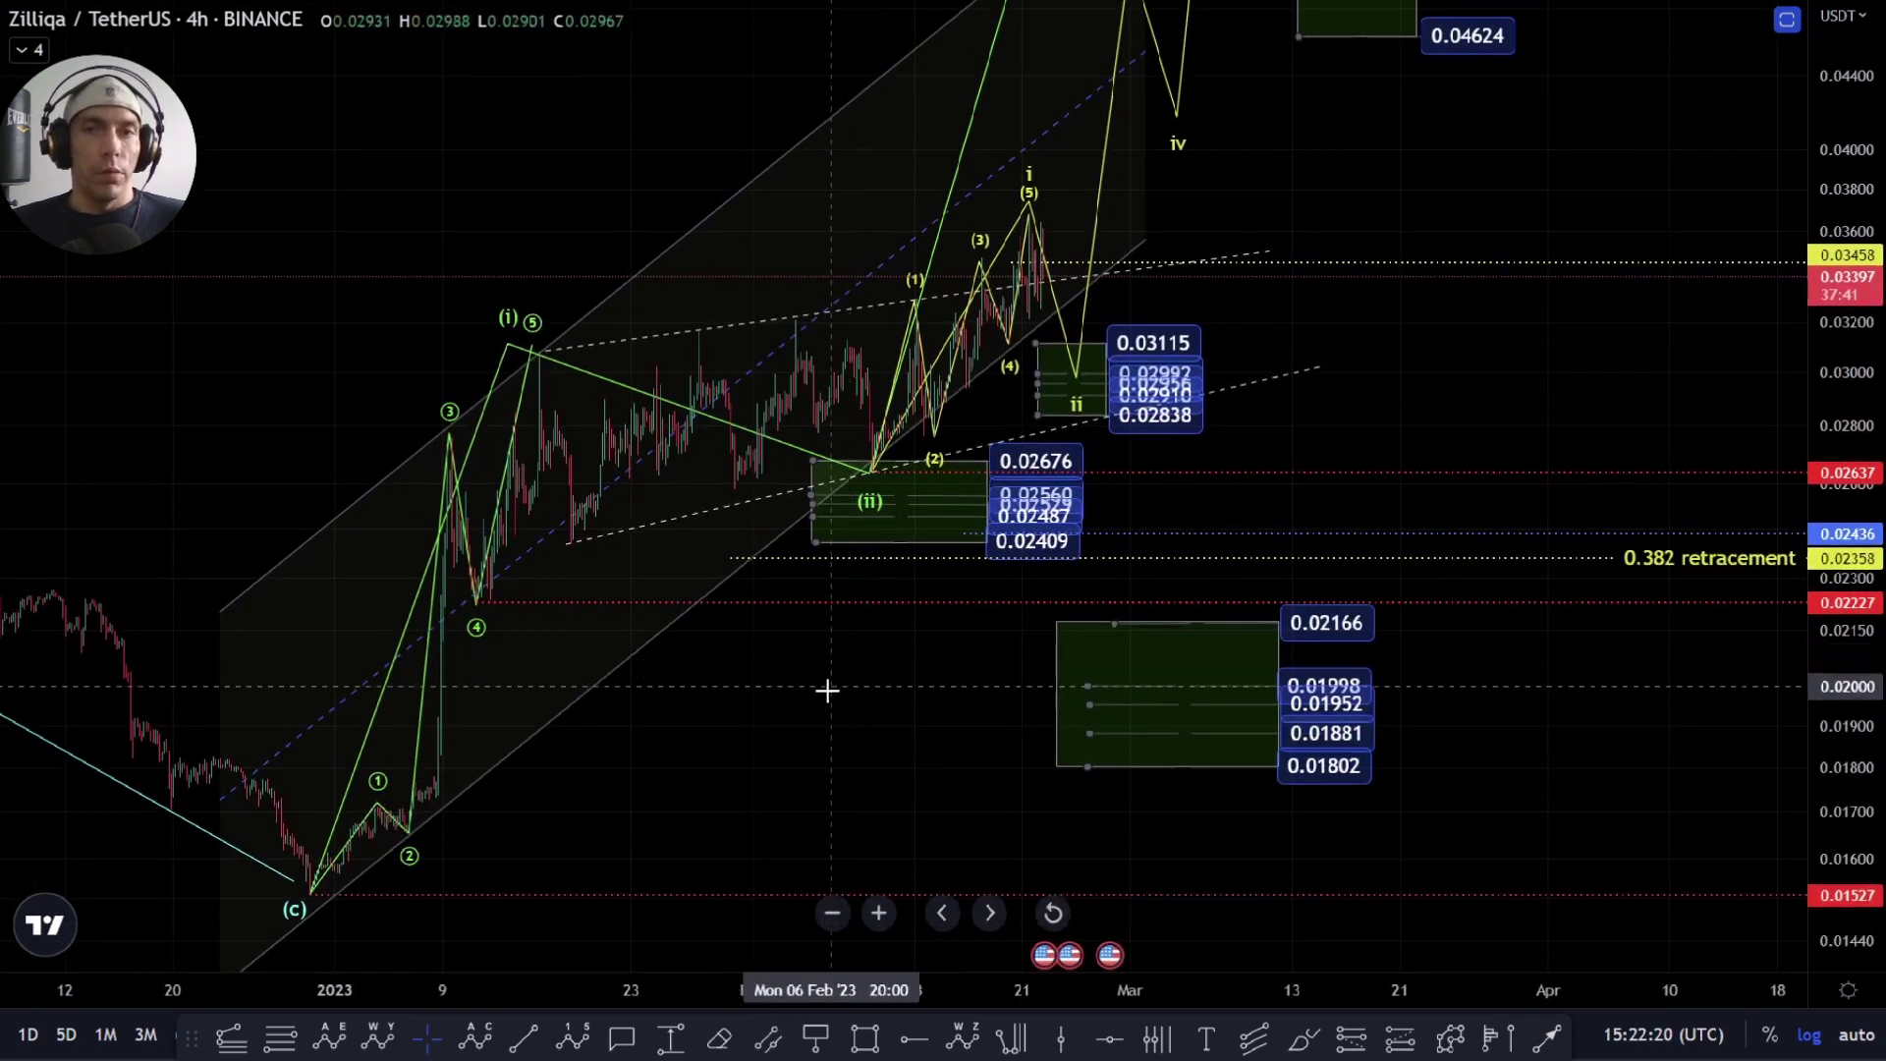
{"action": "left_click", "coordinate": [1055, 515]}
{"action": "key", "text": "Delete"}
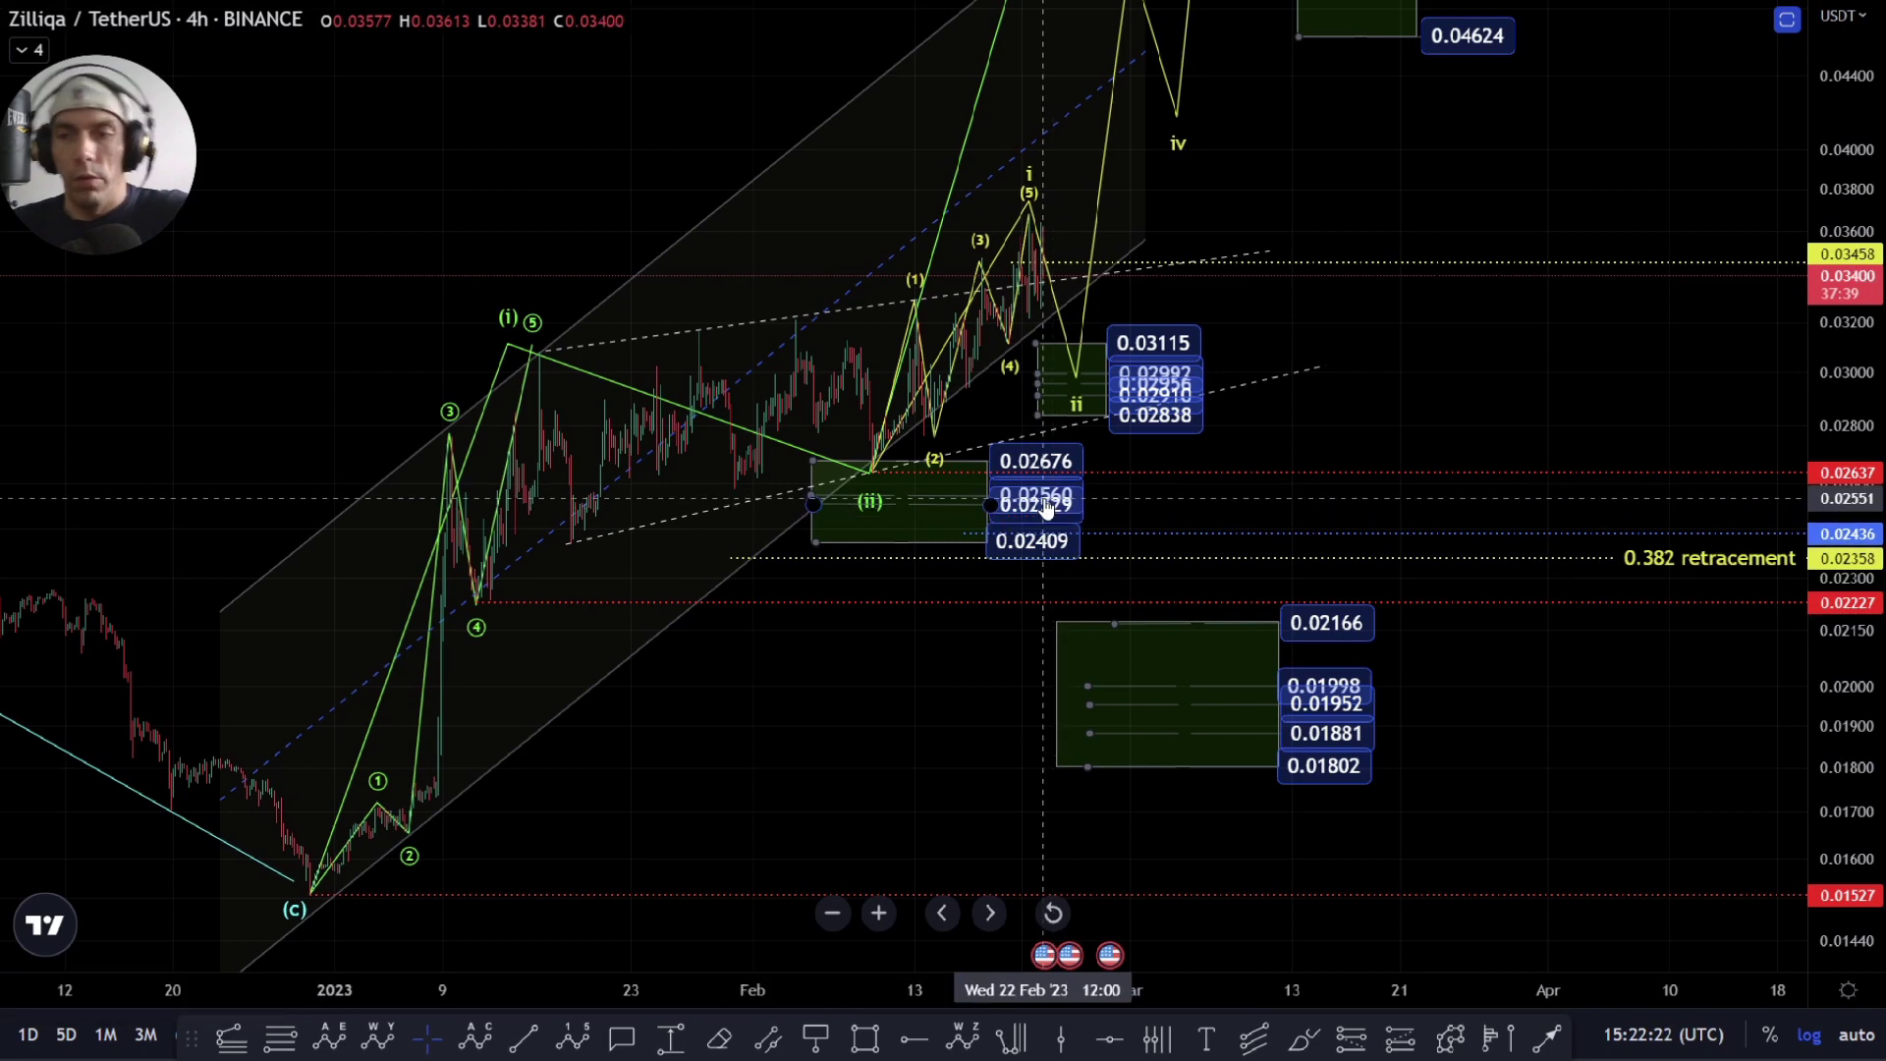
{"action": "left_click_drag", "start_coordinate": [1002, 540], "coordinate": [1038, 460]}
{"action": "key", "text": "Delete"}
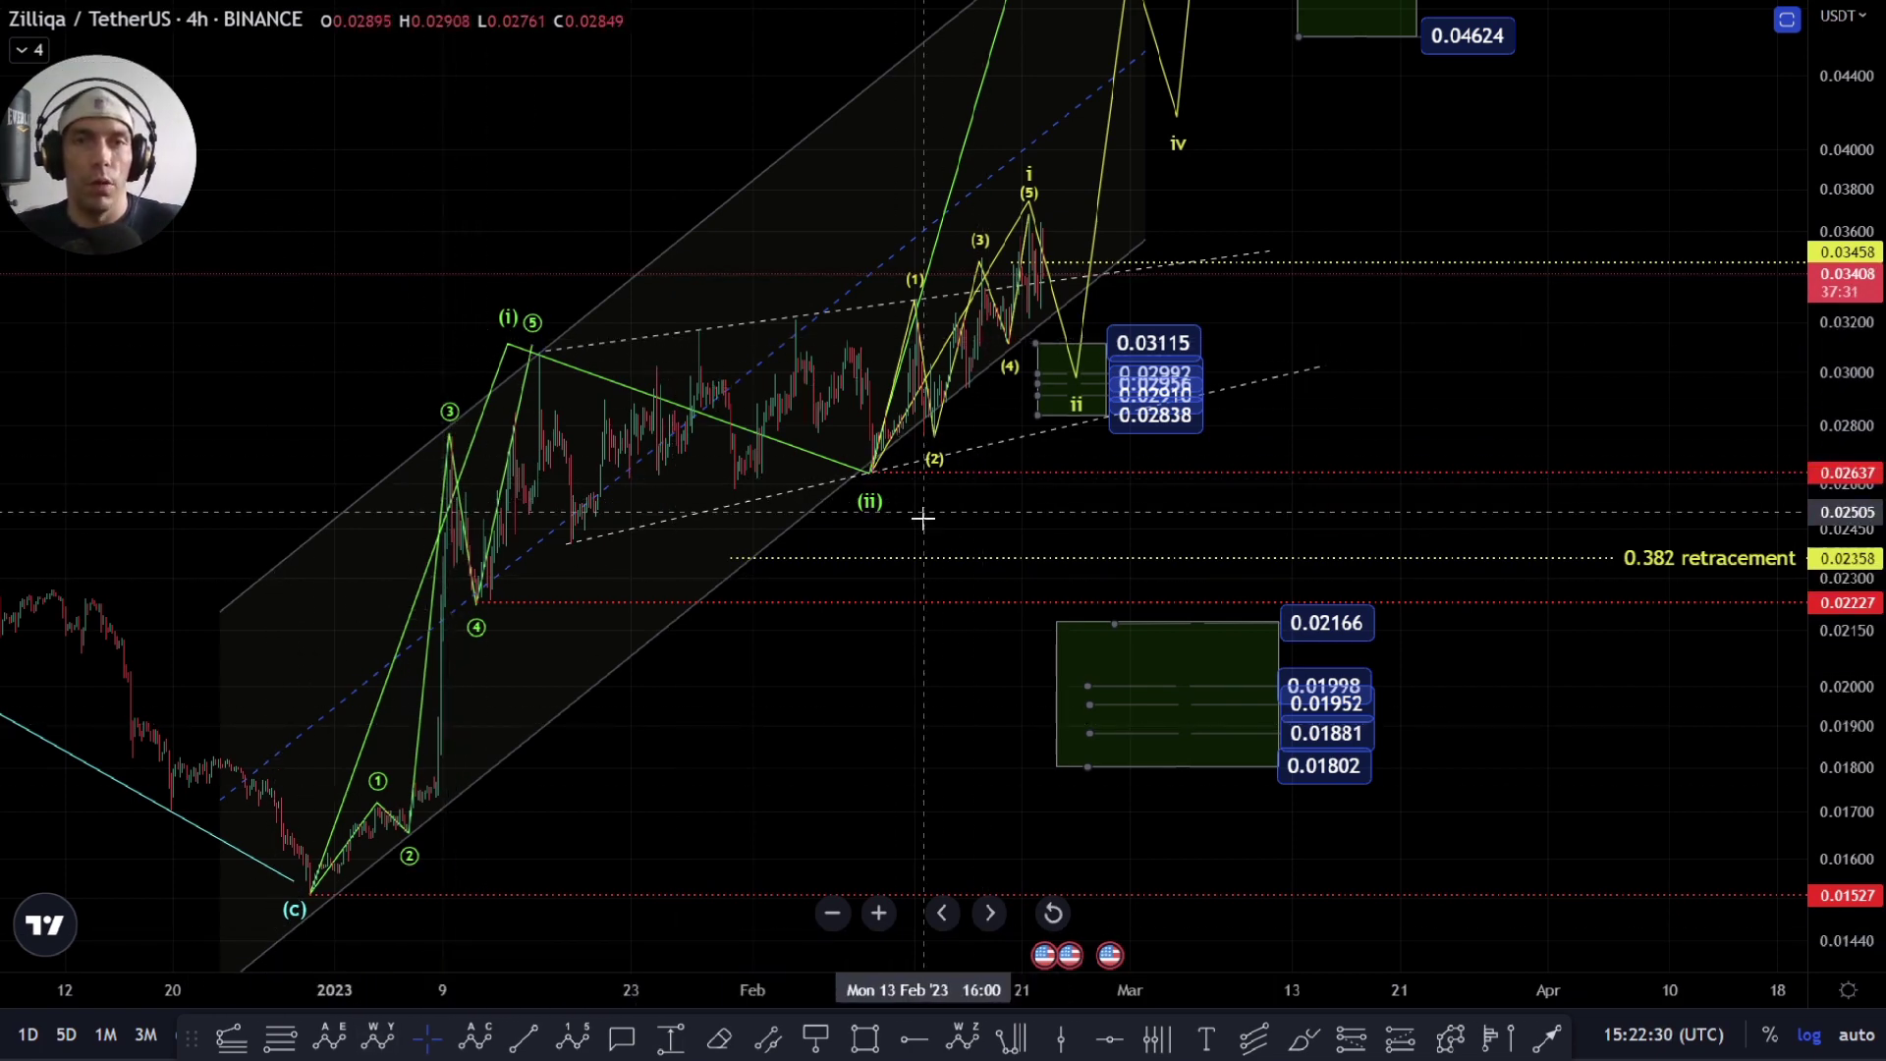
Step: Examine the yellow wave i–v path and the green (iii)–(iv) projection with their target zones above the current price
{"action": "left_click_drag", "start_coordinate": [955, 540], "coordinate": [887, 632]}
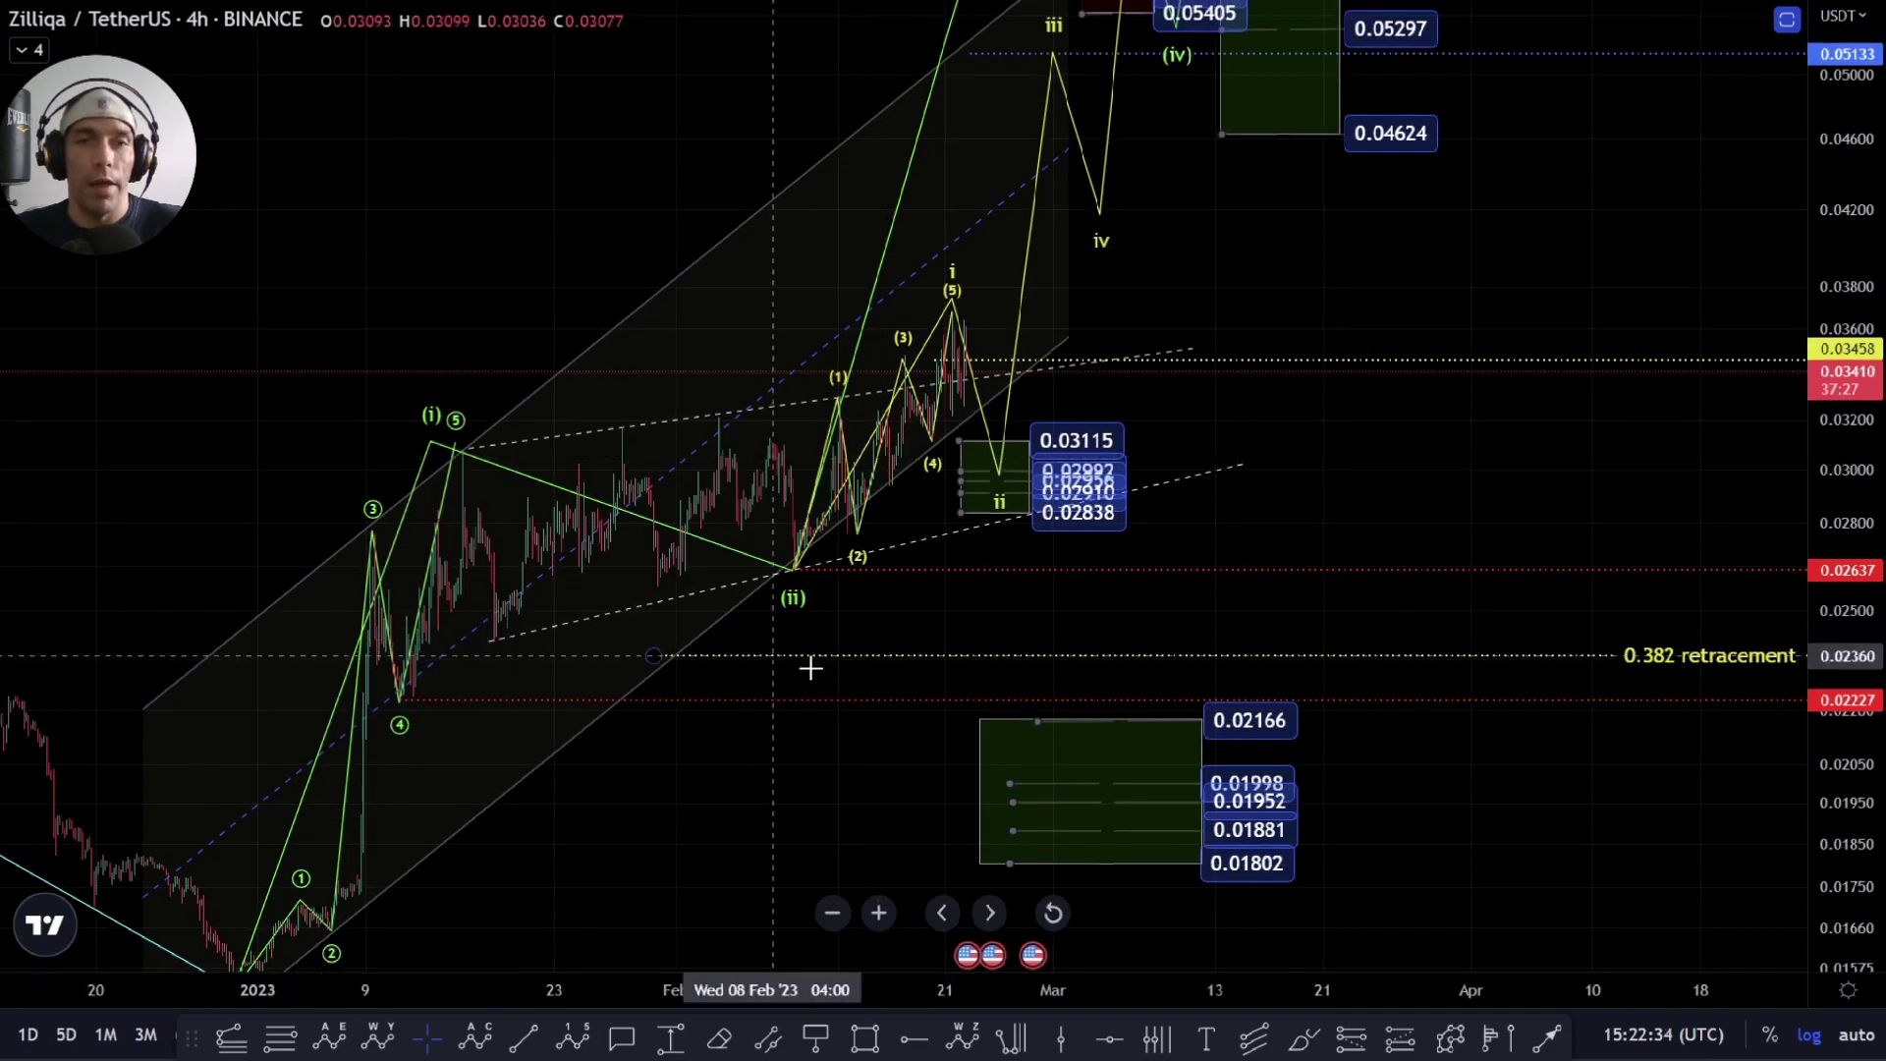
{"action": "left_click_drag", "start_coordinate": [1222, 368], "coordinate": [1105, 426]}
{"action": "scroll", "coordinate": [922, 514], "scroll_direction": "up", "scroll_amount": 1}
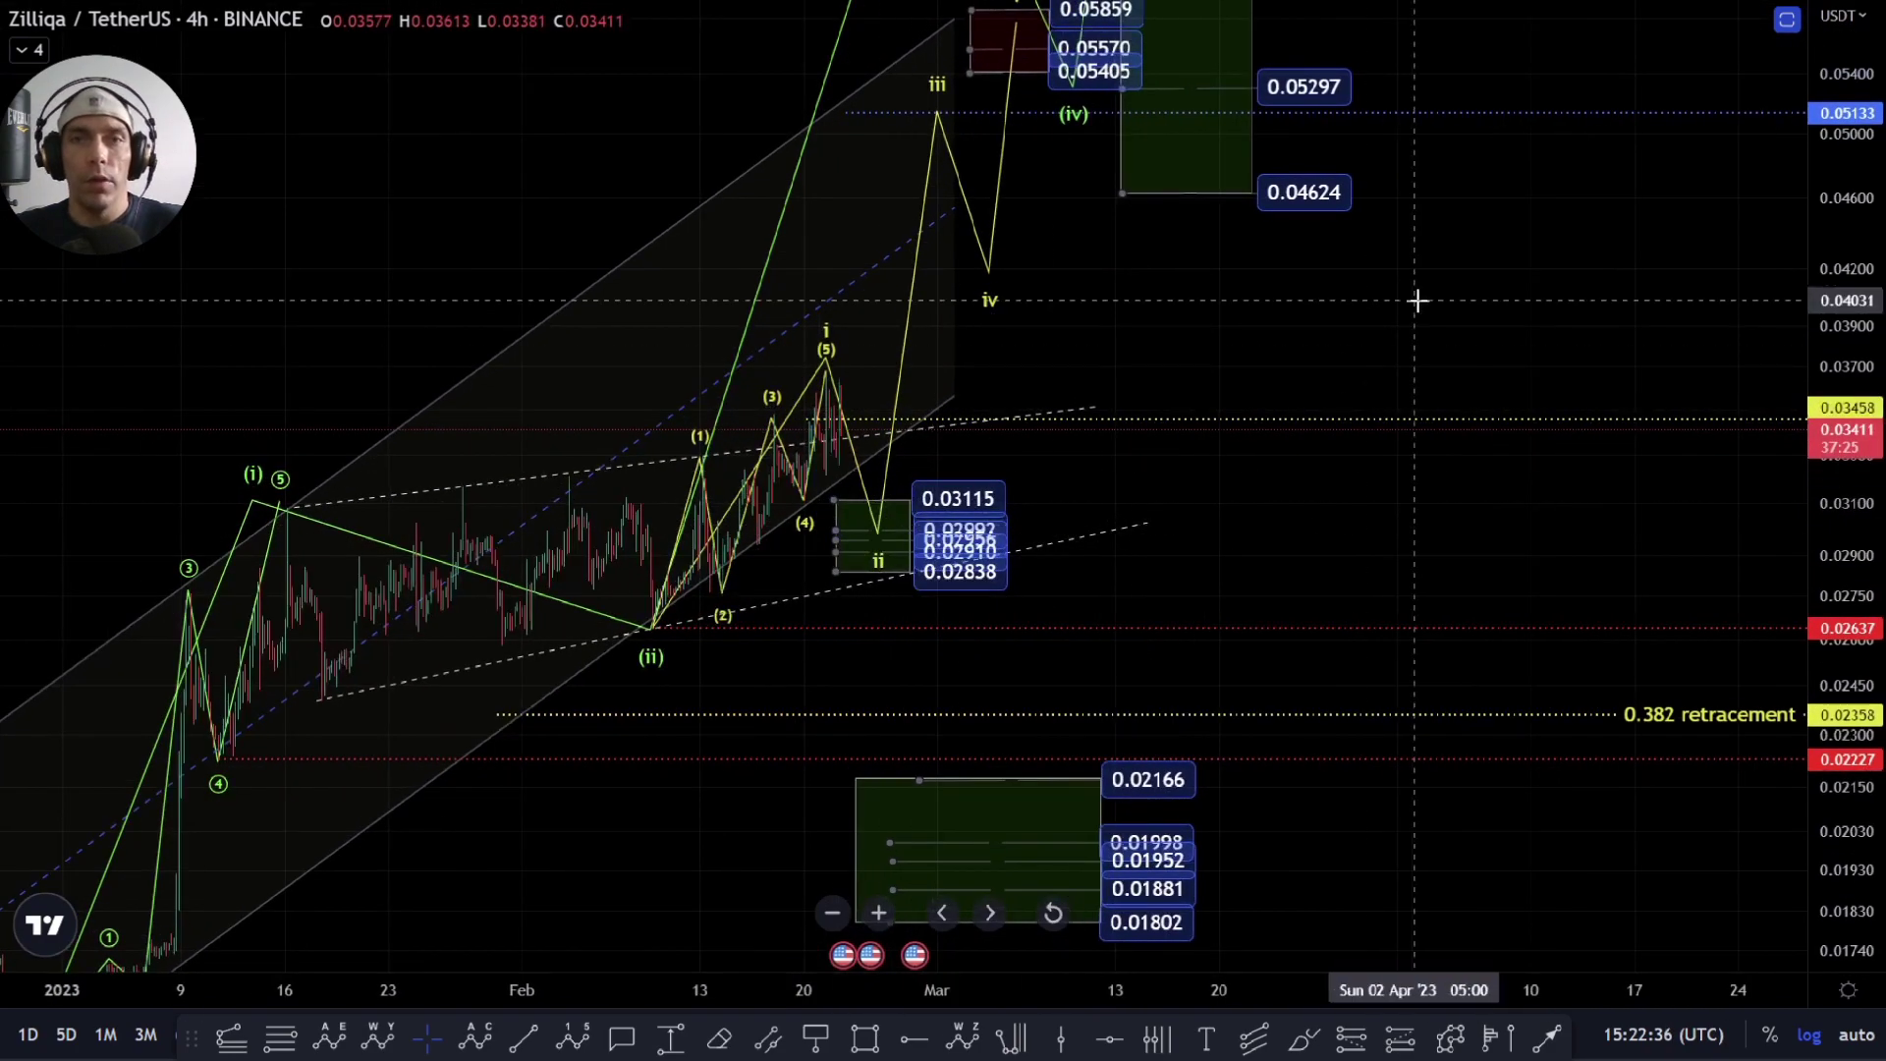
{"action": "left_click_drag", "start_coordinate": [1417, 304], "coordinate": [1381, 640]}
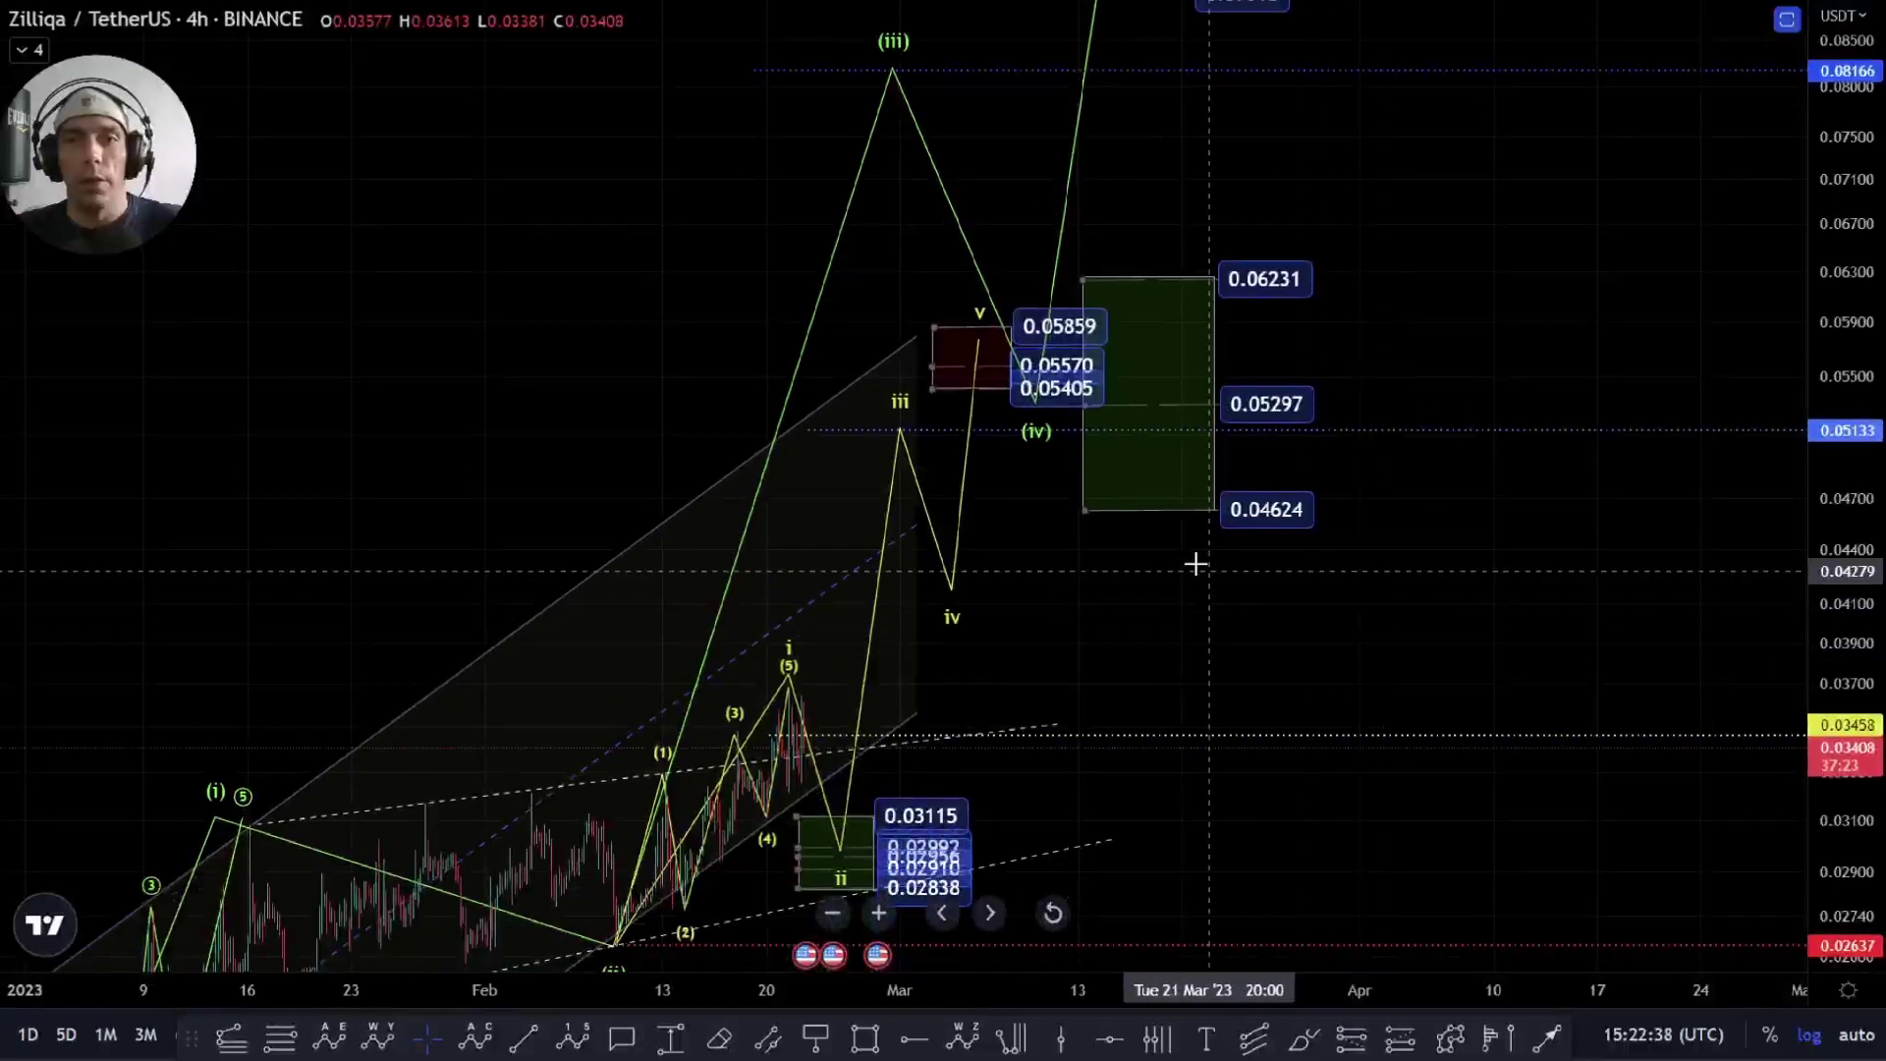
{"action": "left_click_drag", "start_coordinate": [1105, 548], "coordinate": [1131, 409]}
{"action": "scroll", "coordinate": [1193, 433], "scroll_direction": "down", "scroll_amount": 5}
{"action": "left_click_drag", "start_coordinate": [1842, 521], "coordinate": [1842, 631]}
{"action": "scroll", "coordinate": [846, 534], "scroll_direction": "up", "scroll_amount": 3}
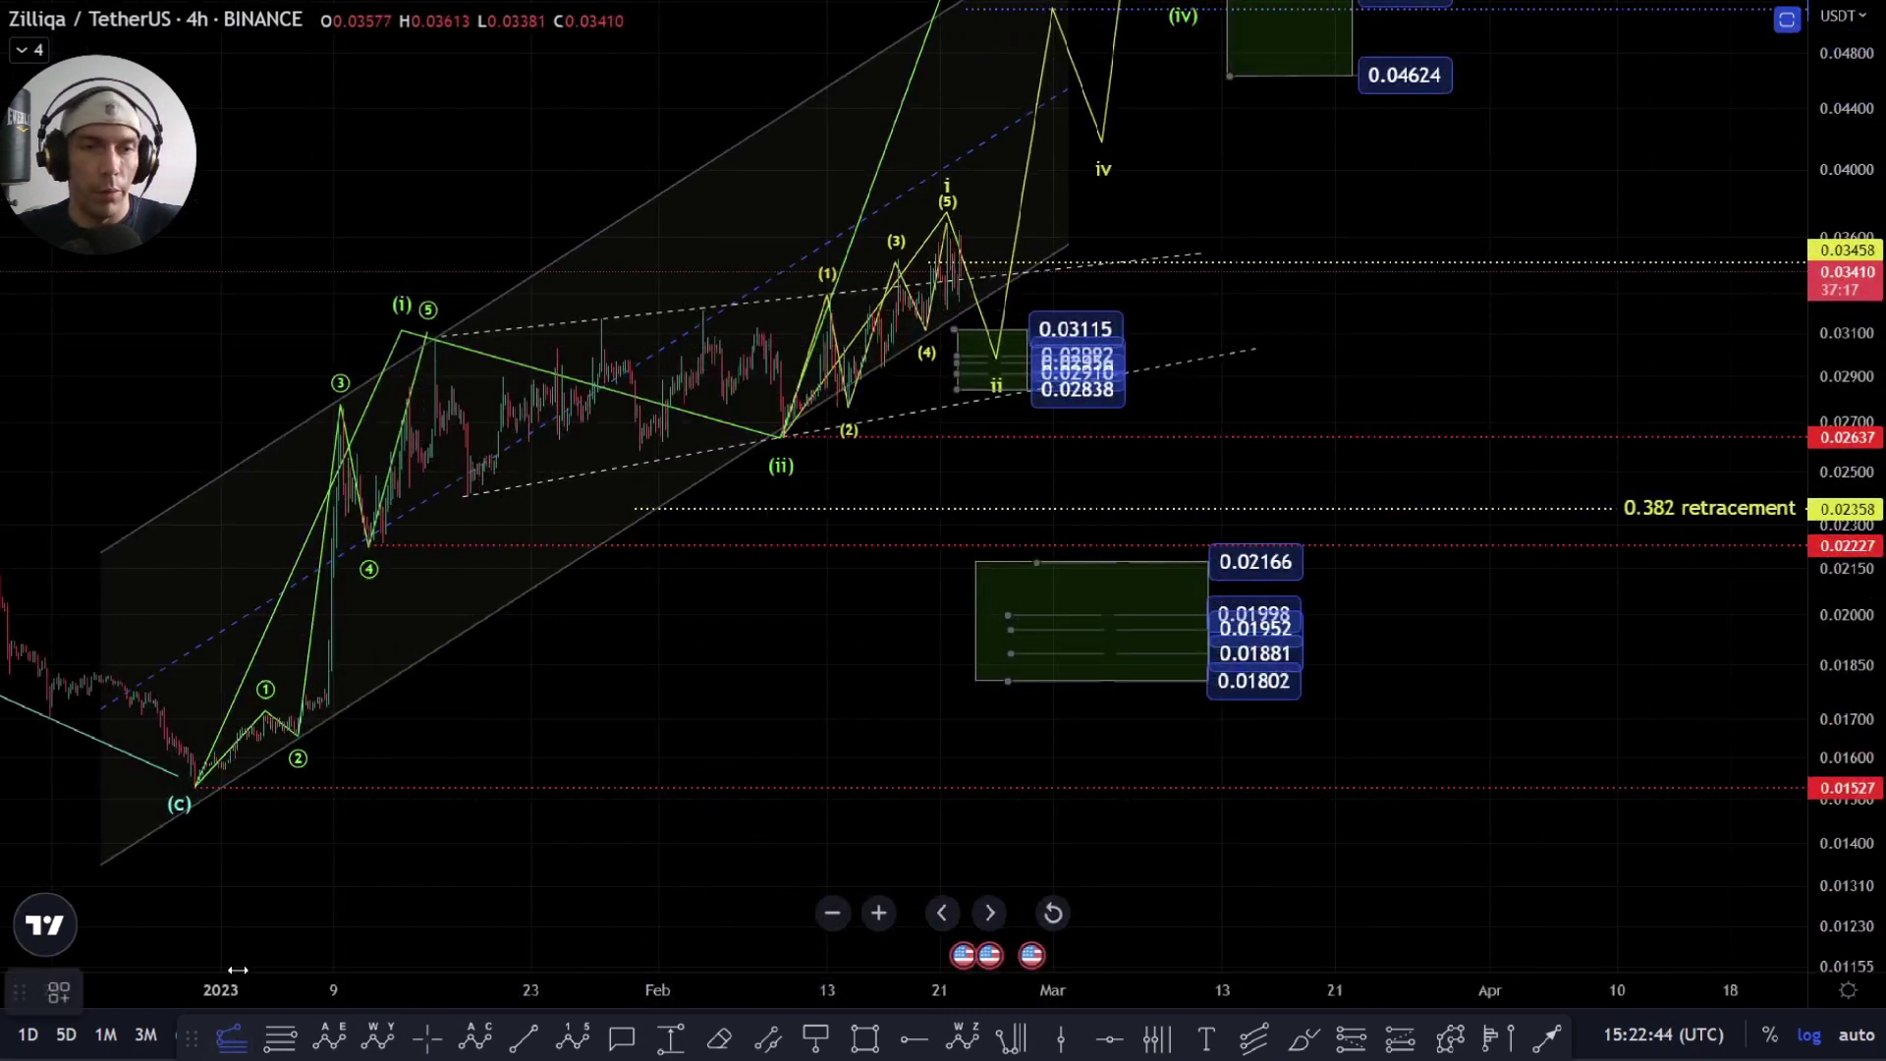
Step: Draw a Fibonacci extension from the late-December low at 0.01527 to the wave (i) high at 0.03080 and the wave (ii) low at 0.02637
{"action": "key", "text": "Escape"}
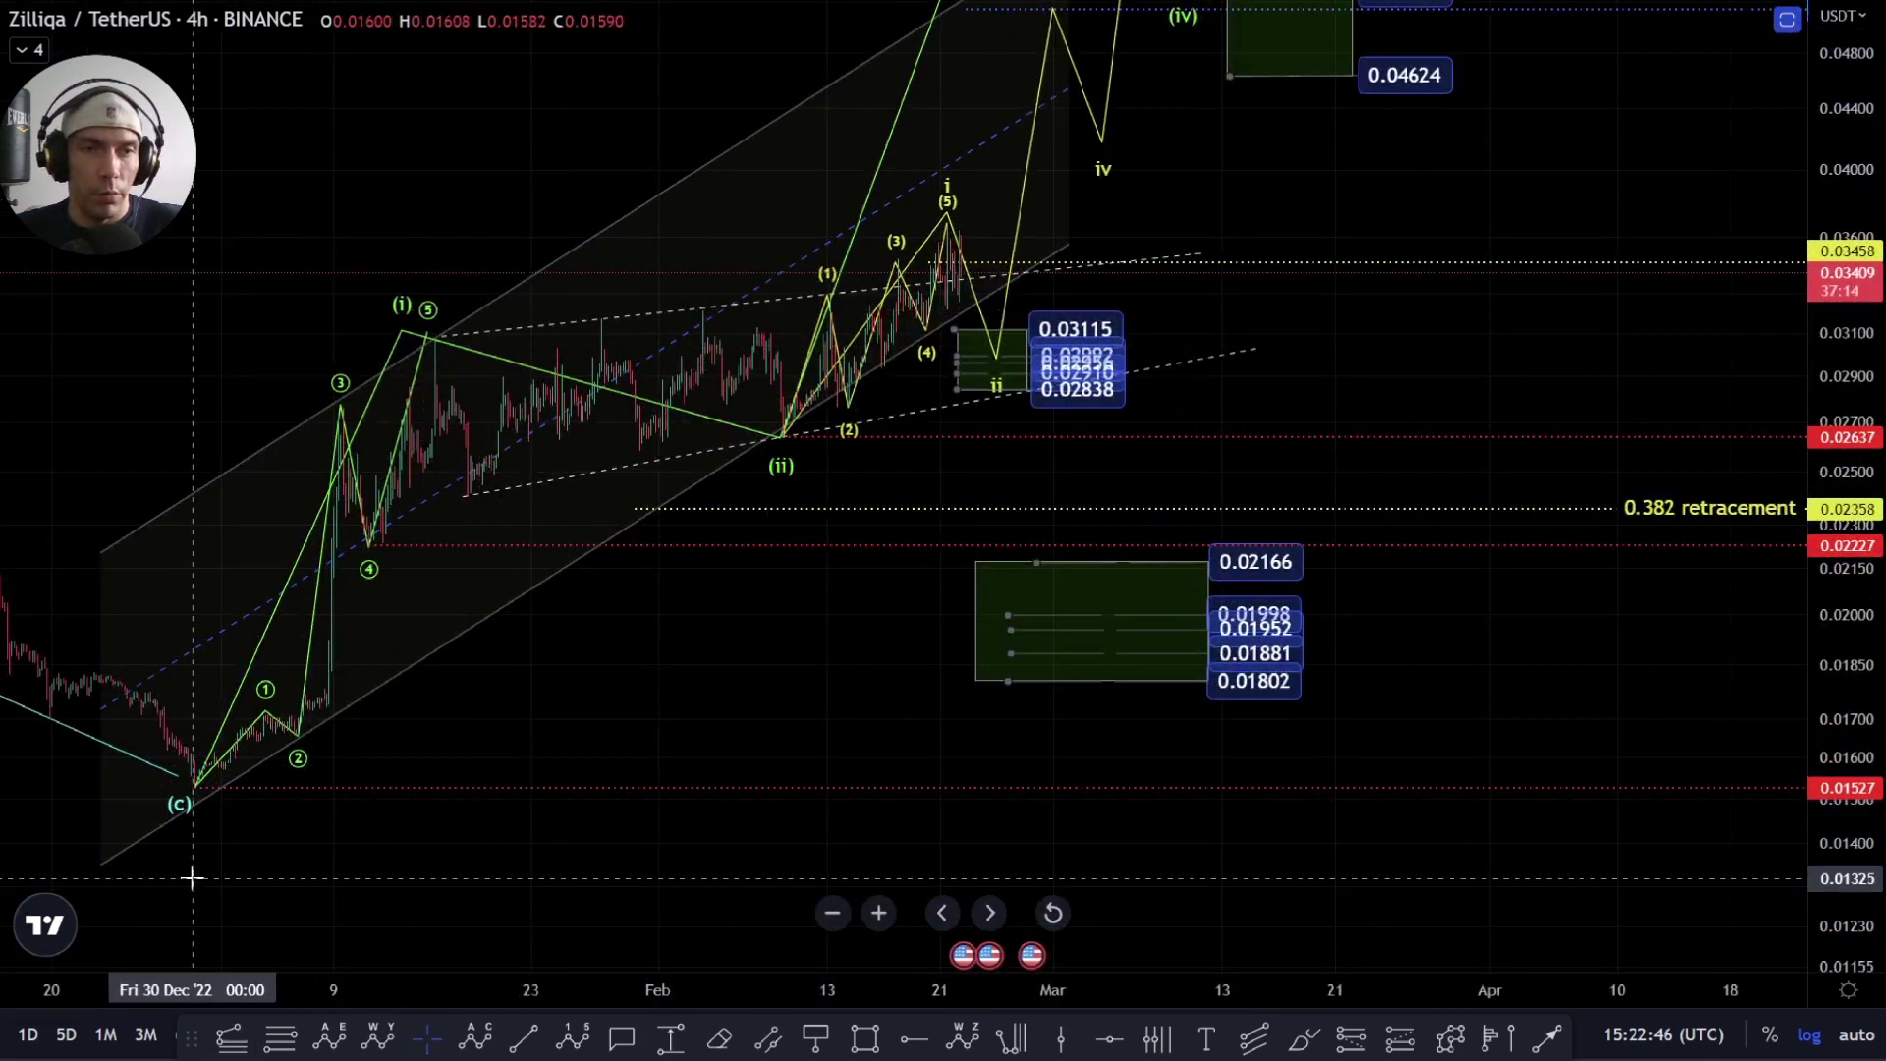
{"action": "left_click", "coordinate": [218, 1030]}
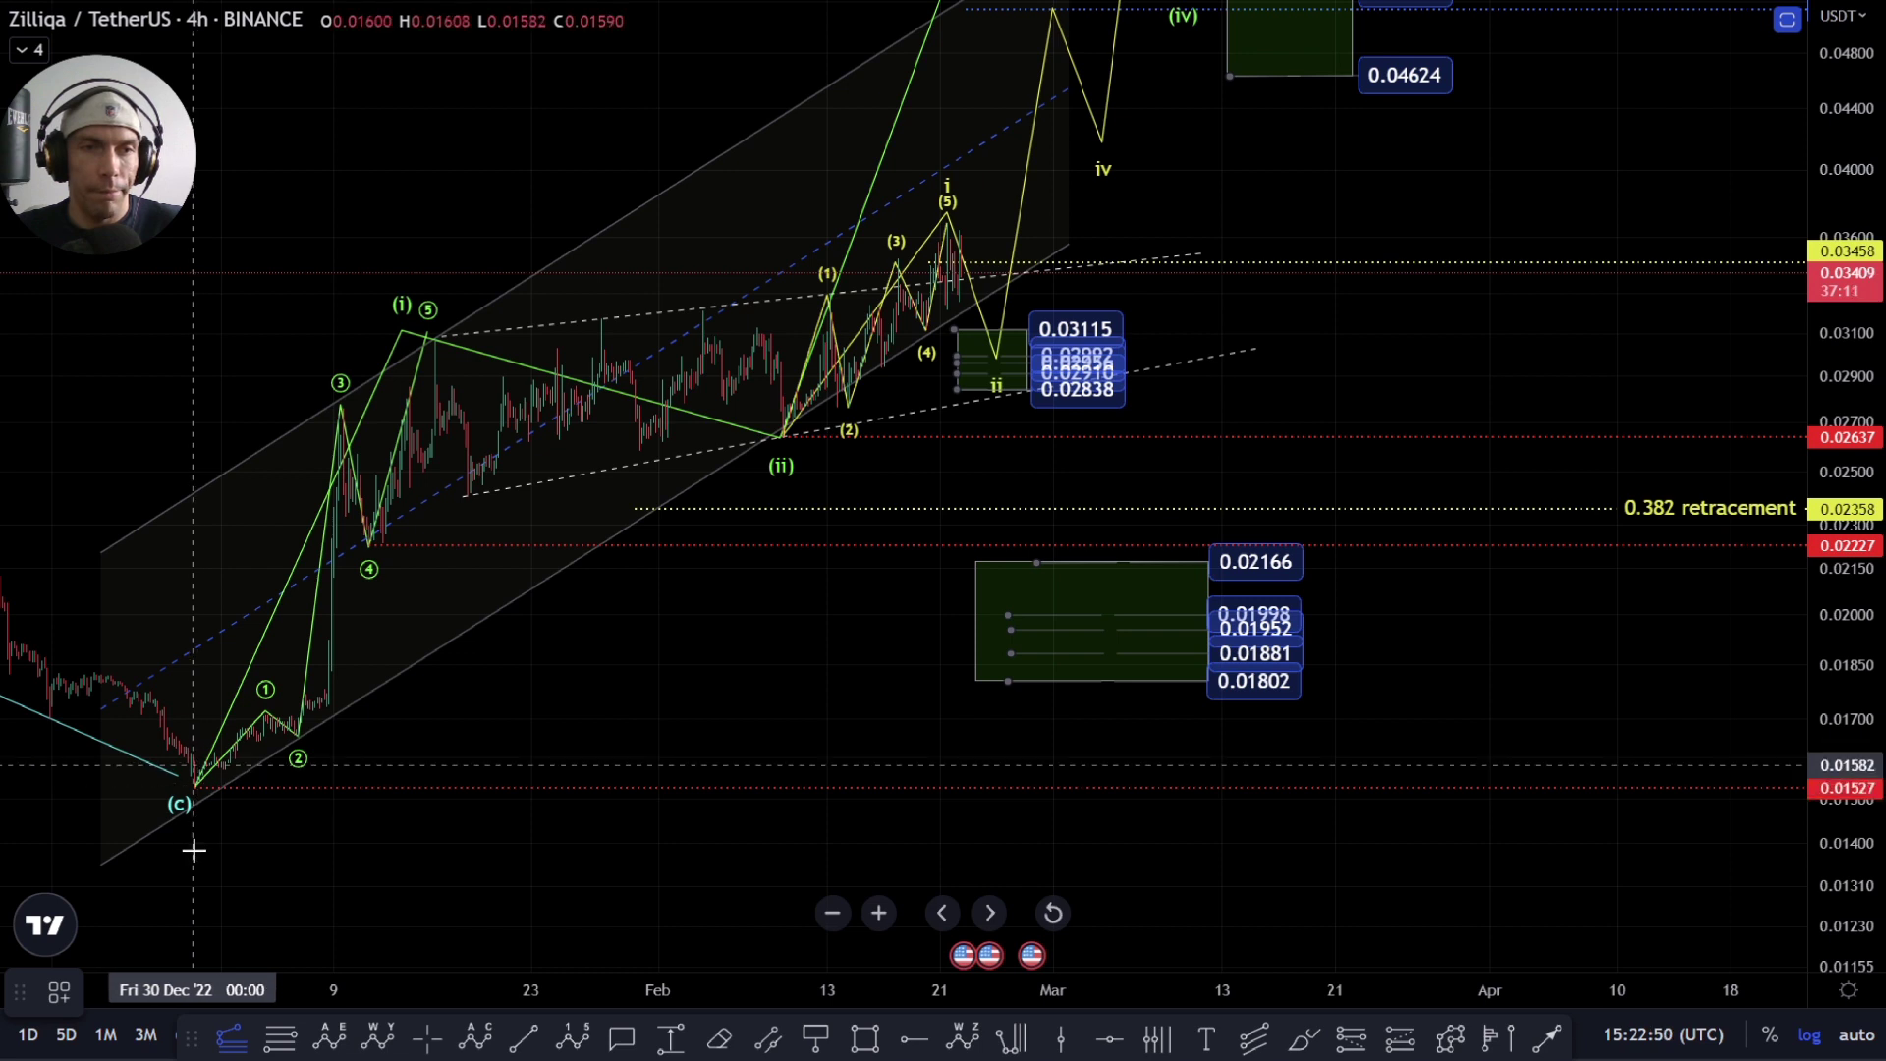
{"action": "left_click", "coordinate": [194, 856]}
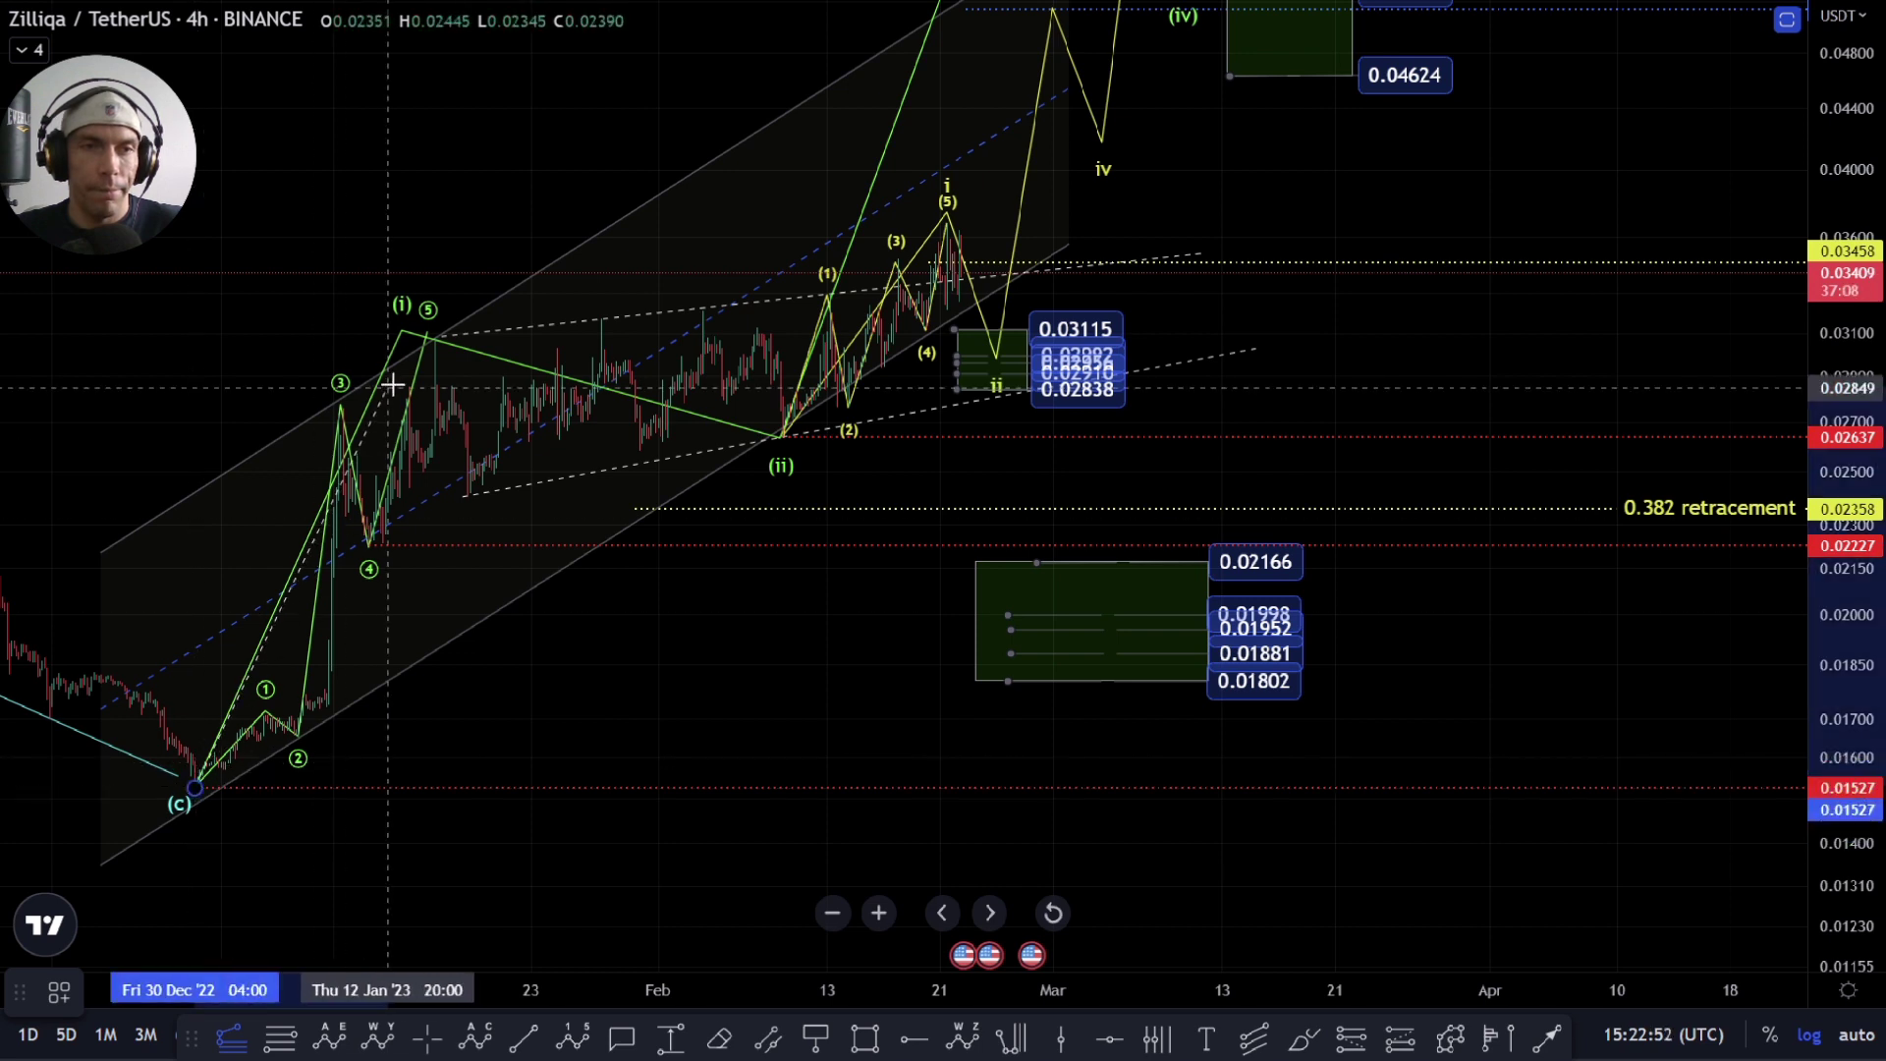
{"action": "left_click", "coordinate": [435, 337]}
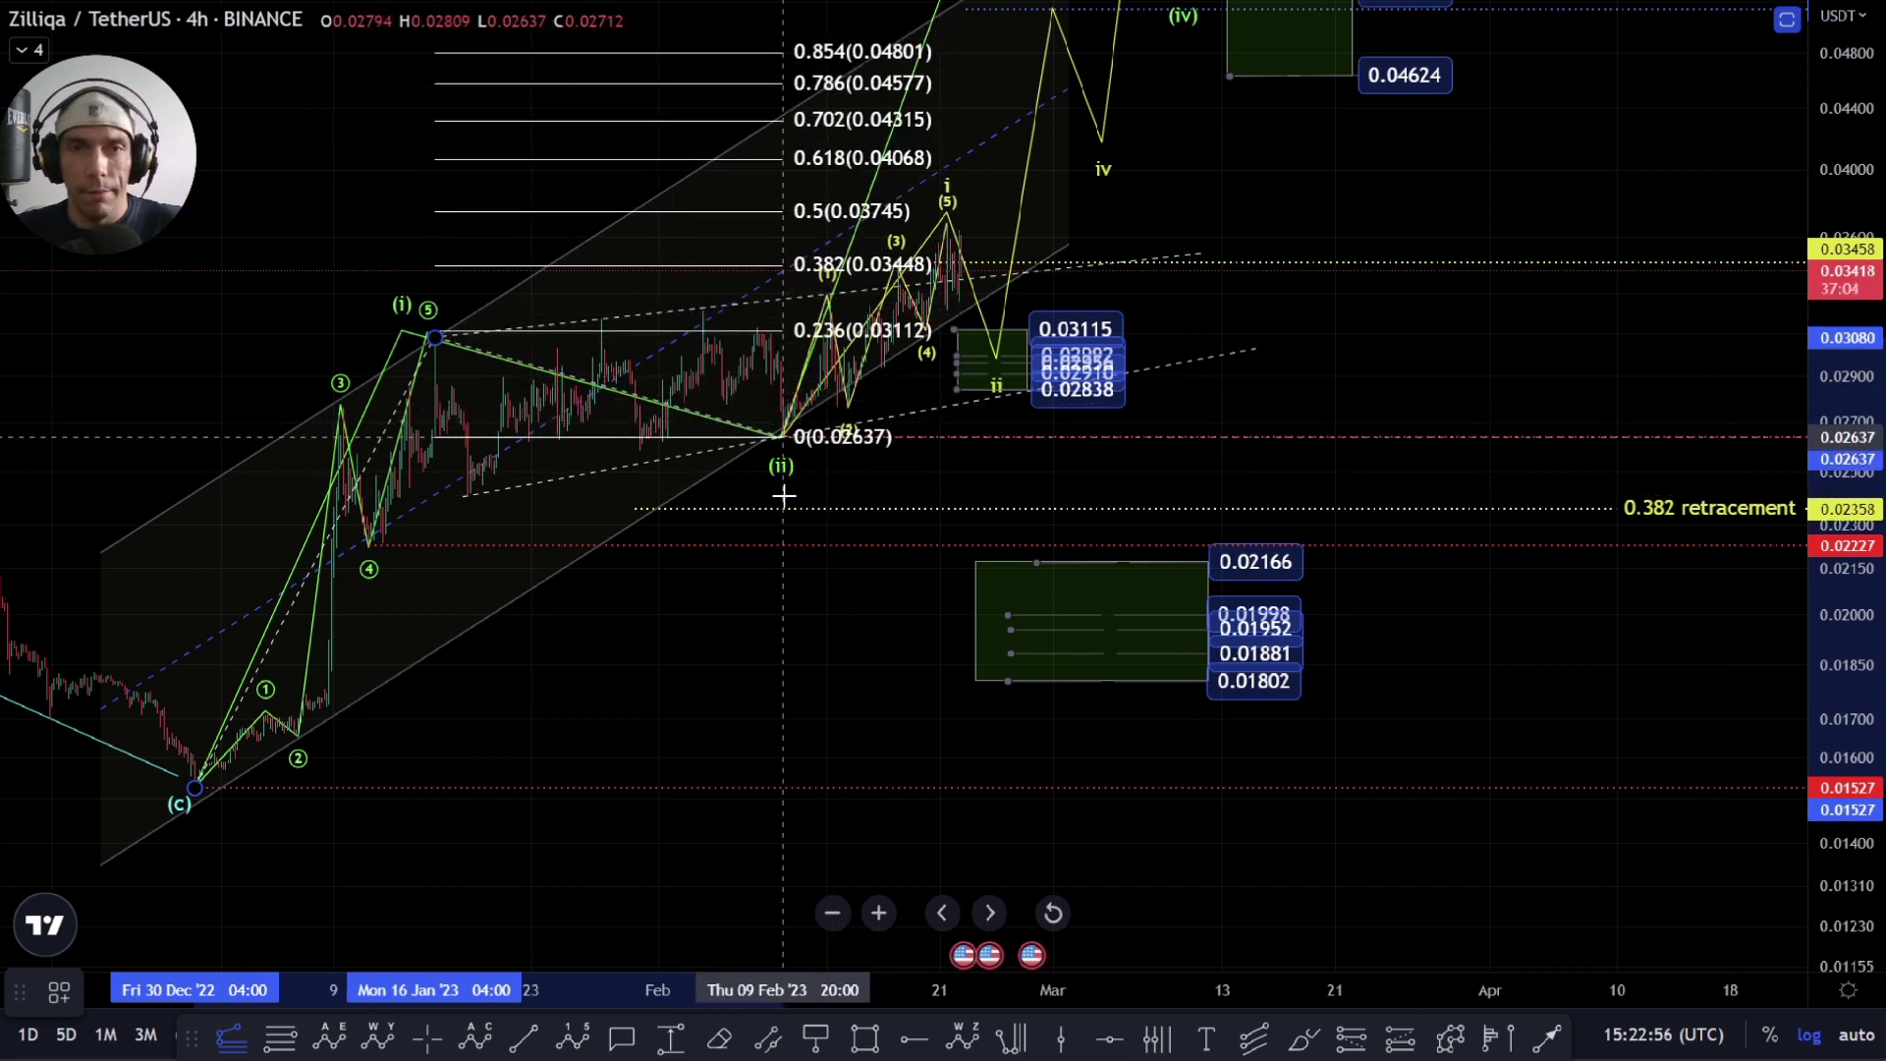
{"action": "left_click", "coordinate": [783, 492]}
Step: Examine the Fibonacci extension levels against the 2022 price history and the projected wave targets
{"action": "left_click_drag", "start_coordinate": [1336, 160], "coordinate": [1271, 405]}
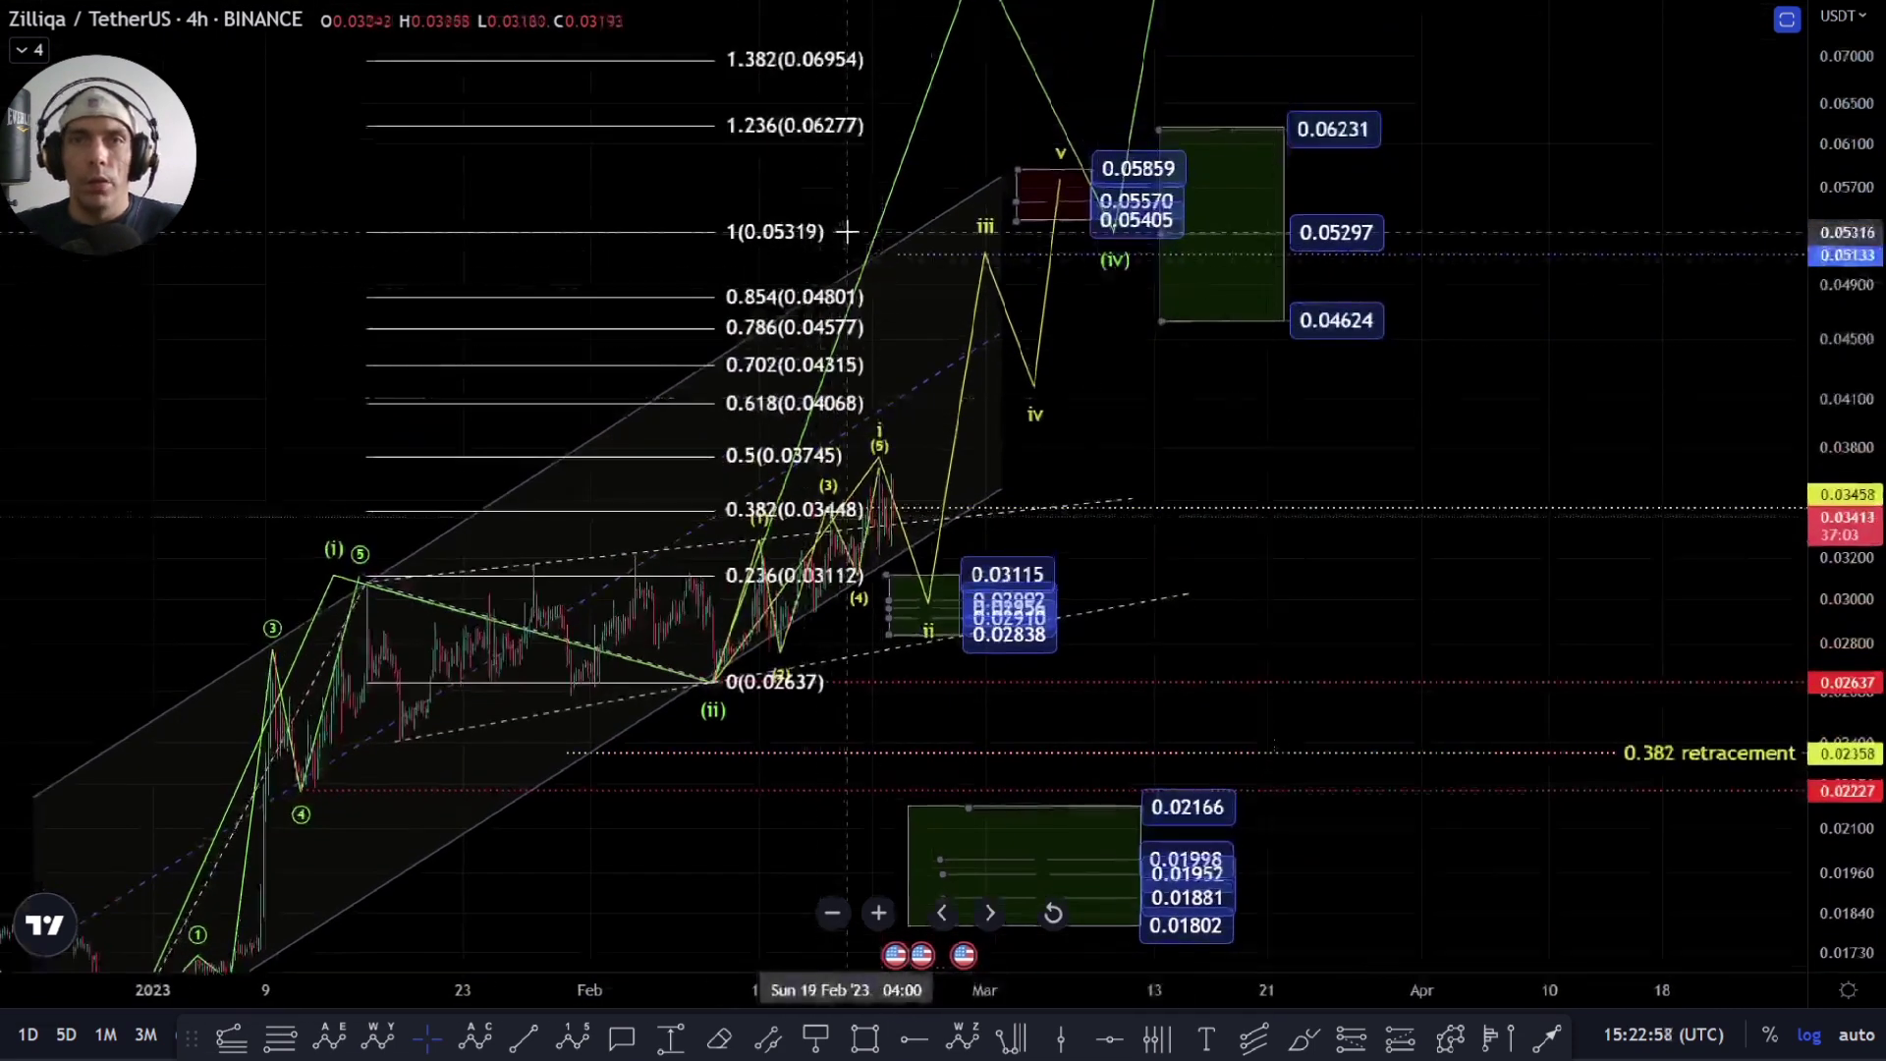
{"action": "scroll", "coordinate": [1042, 240], "scroll_direction": "down", "scroll_amount": 4}
{"action": "scroll", "coordinate": [1042, 241], "scroll_direction": "down", "scroll_amount": 3}
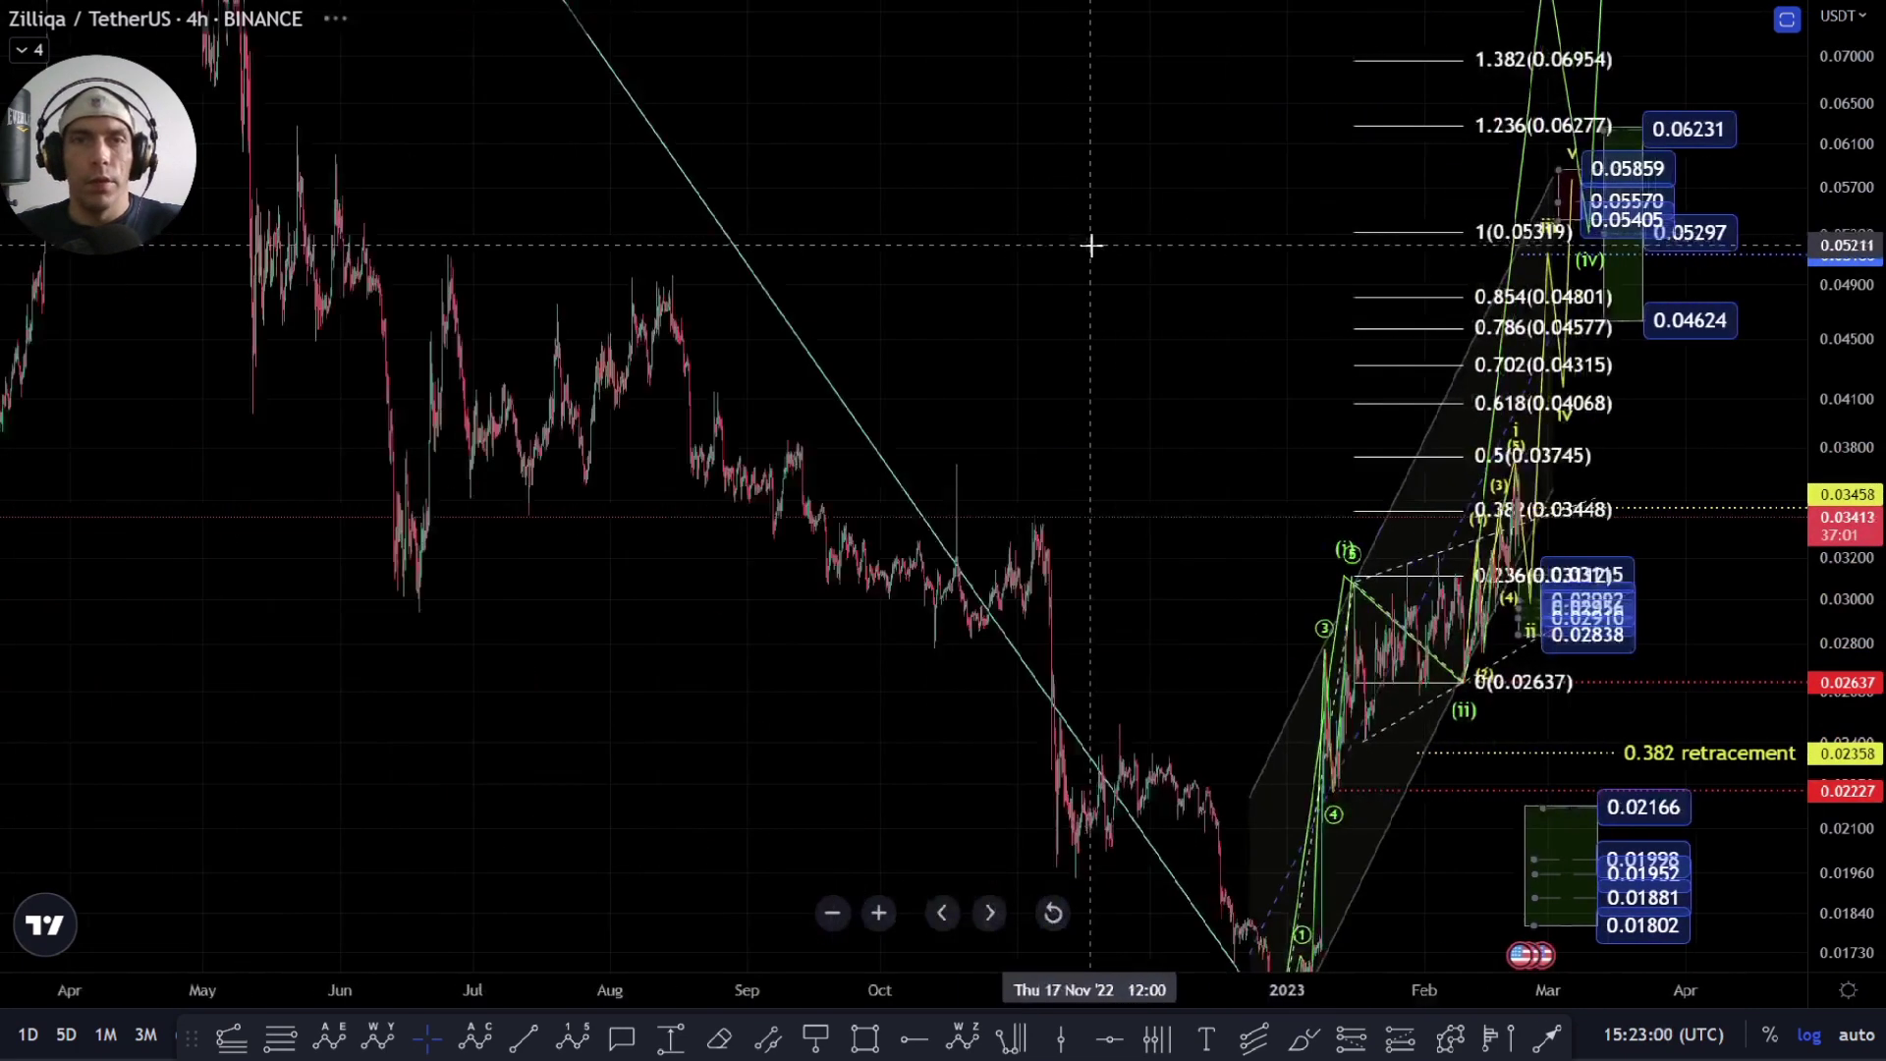
{"action": "scroll", "coordinate": [1091, 245], "scroll_direction": "up", "scroll_amount": 1}
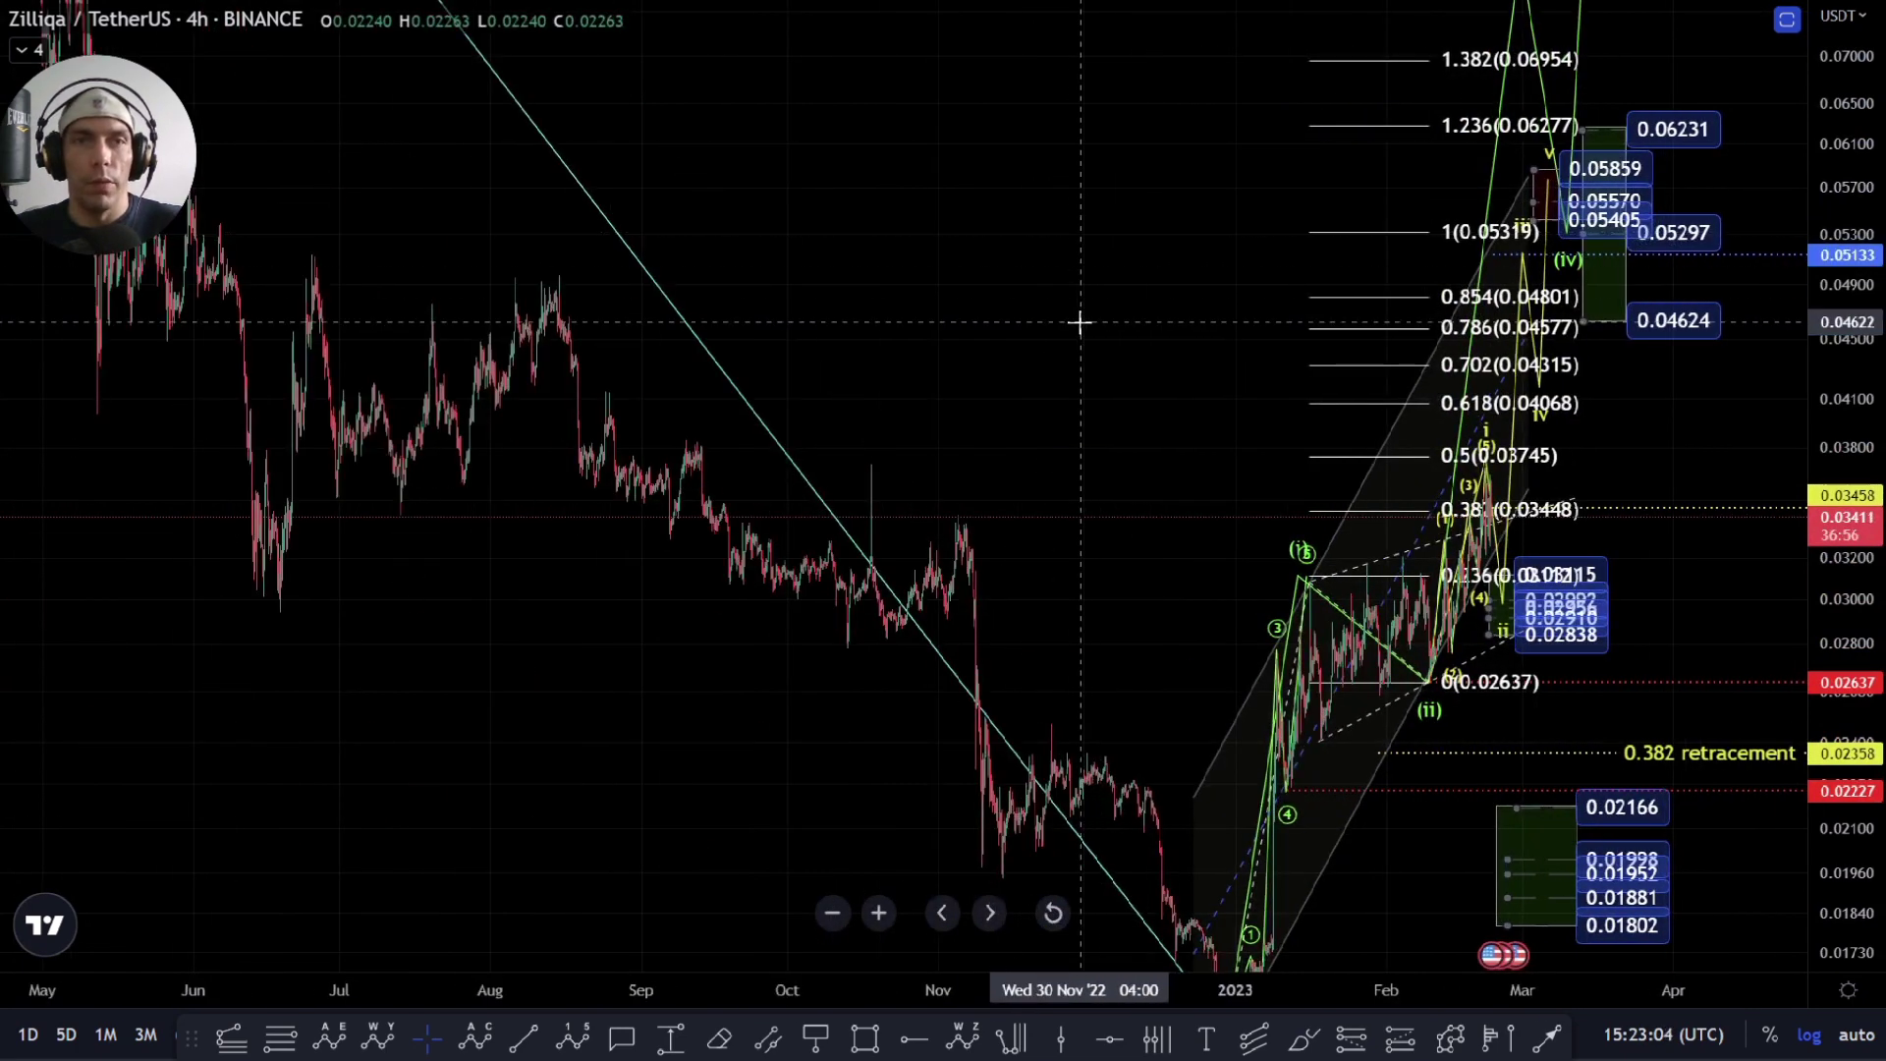
{"action": "scroll", "coordinate": [1090, 281], "scroll_direction": "down", "scroll_amount": 1}
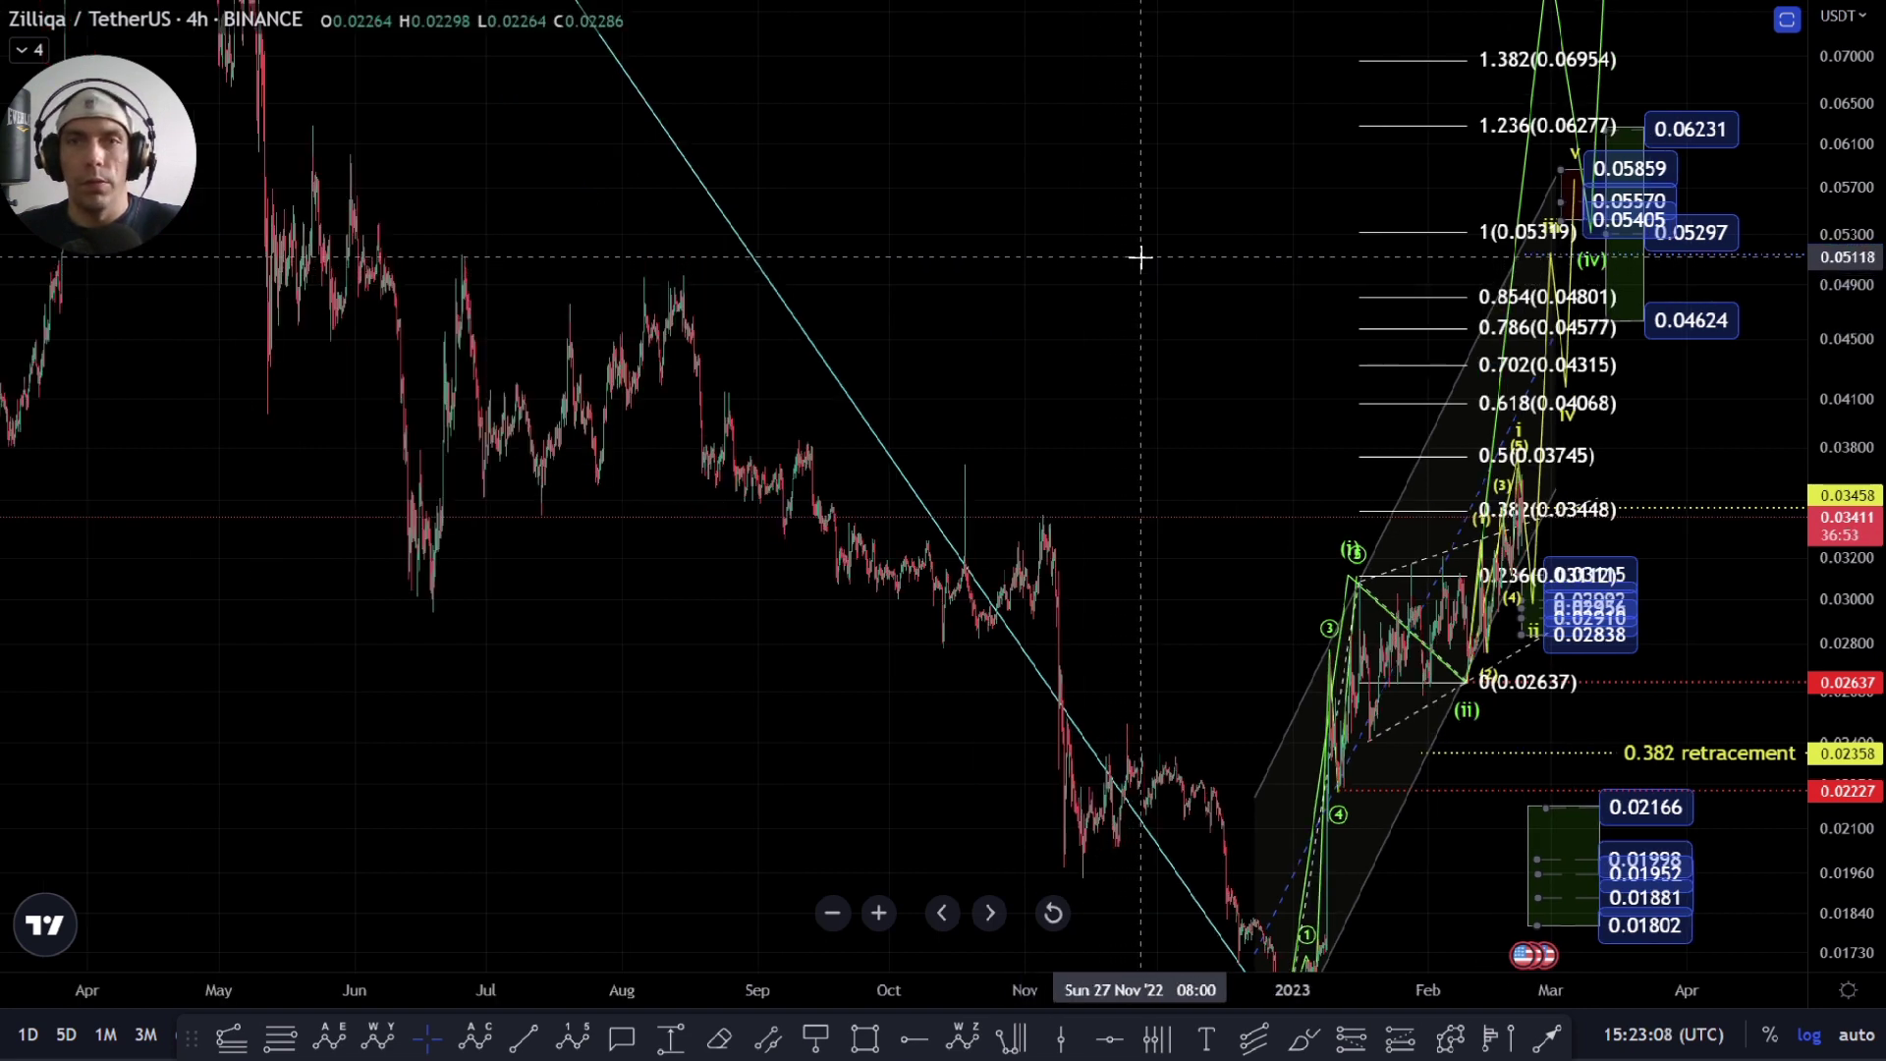
{"action": "left_click_drag", "start_coordinate": [1105, 257], "coordinate": [3, 147]}
{"action": "scroll", "coordinate": [312, 403], "scroll_direction": "up", "scroll_amount": 12}
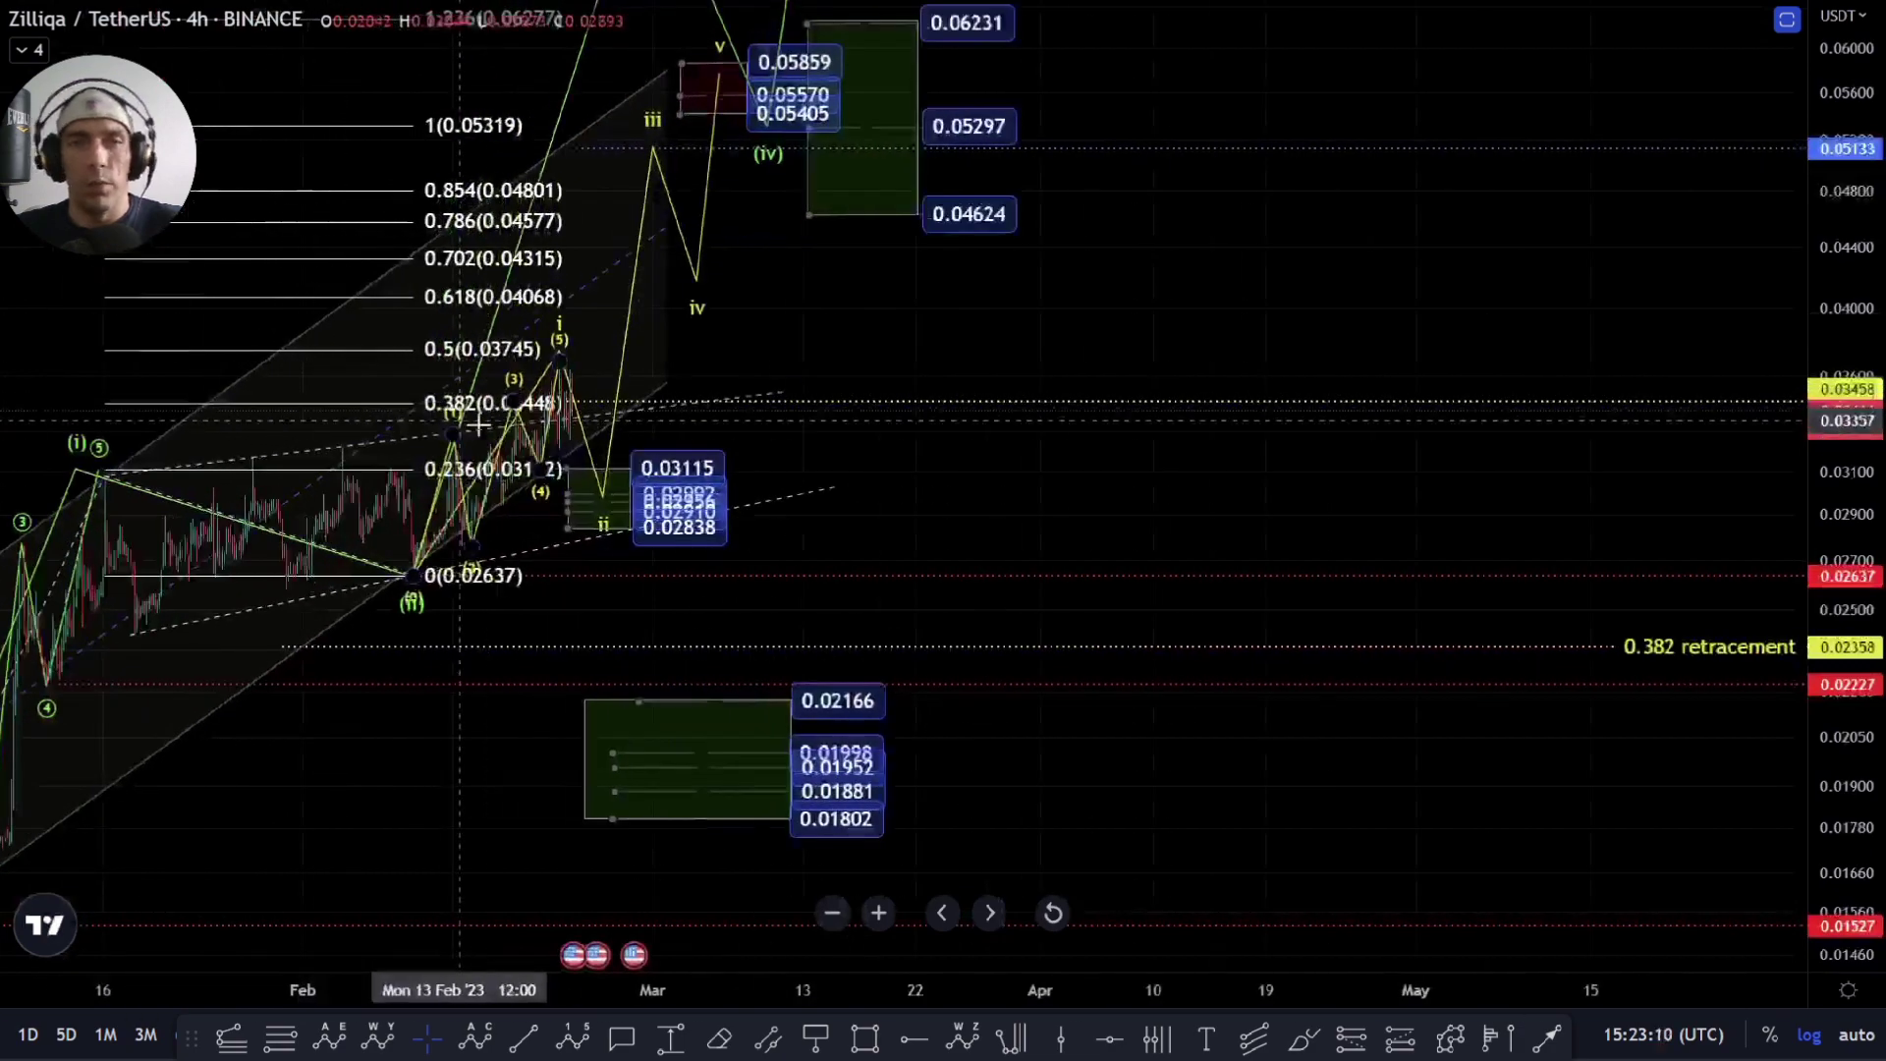
{"action": "scroll", "coordinate": [278, 421], "scroll_direction": "up", "scroll_amount": 1}
{"action": "left_click_drag", "start_coordinate": [1884, 278], "coordinate": [1884, 256]}
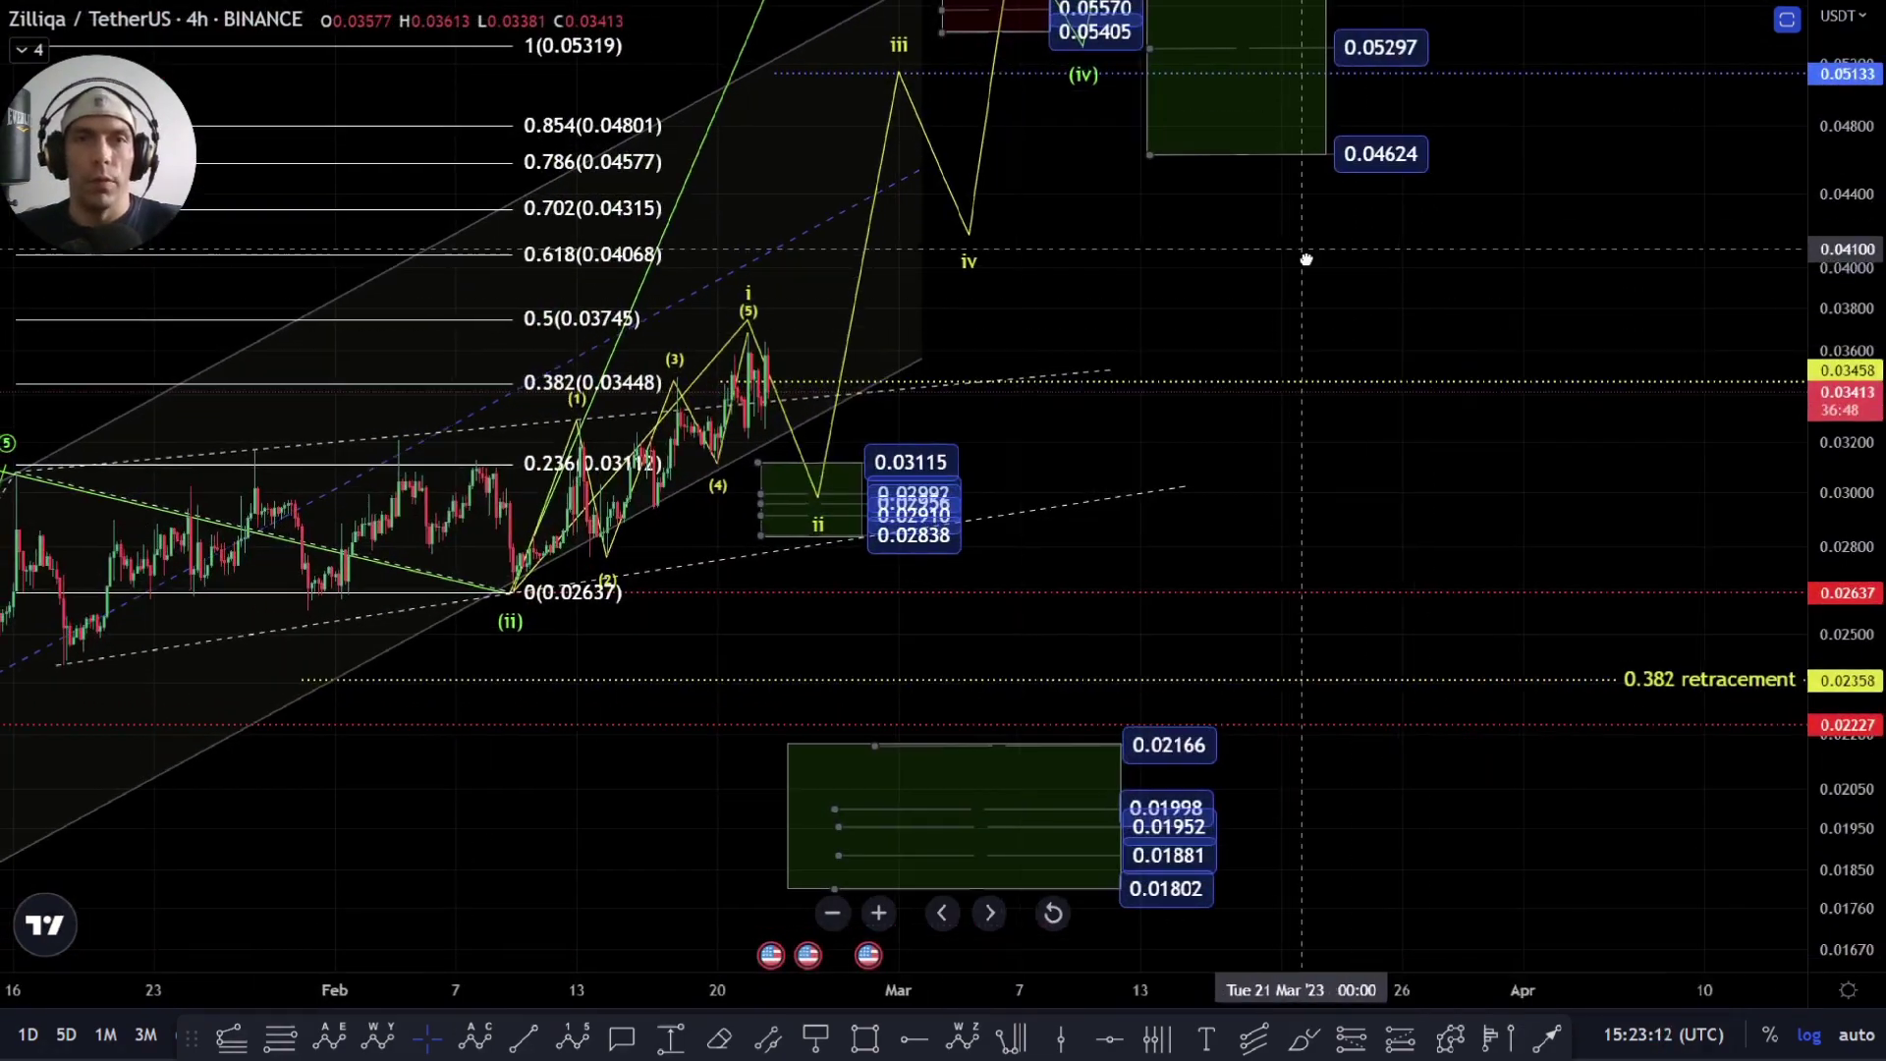
{"action": "left_click_drag", "start_coordinate": [981, 212], "coordinate": [1221, 463]}
{"action": "scroll", "coordinate": [1221, 463], "scroll_direction": "down", "scroll_amount": 3}
{"action": "left_click_drag", "start_coordinate": [1621, 514], "coordinate": [1592, 397]}
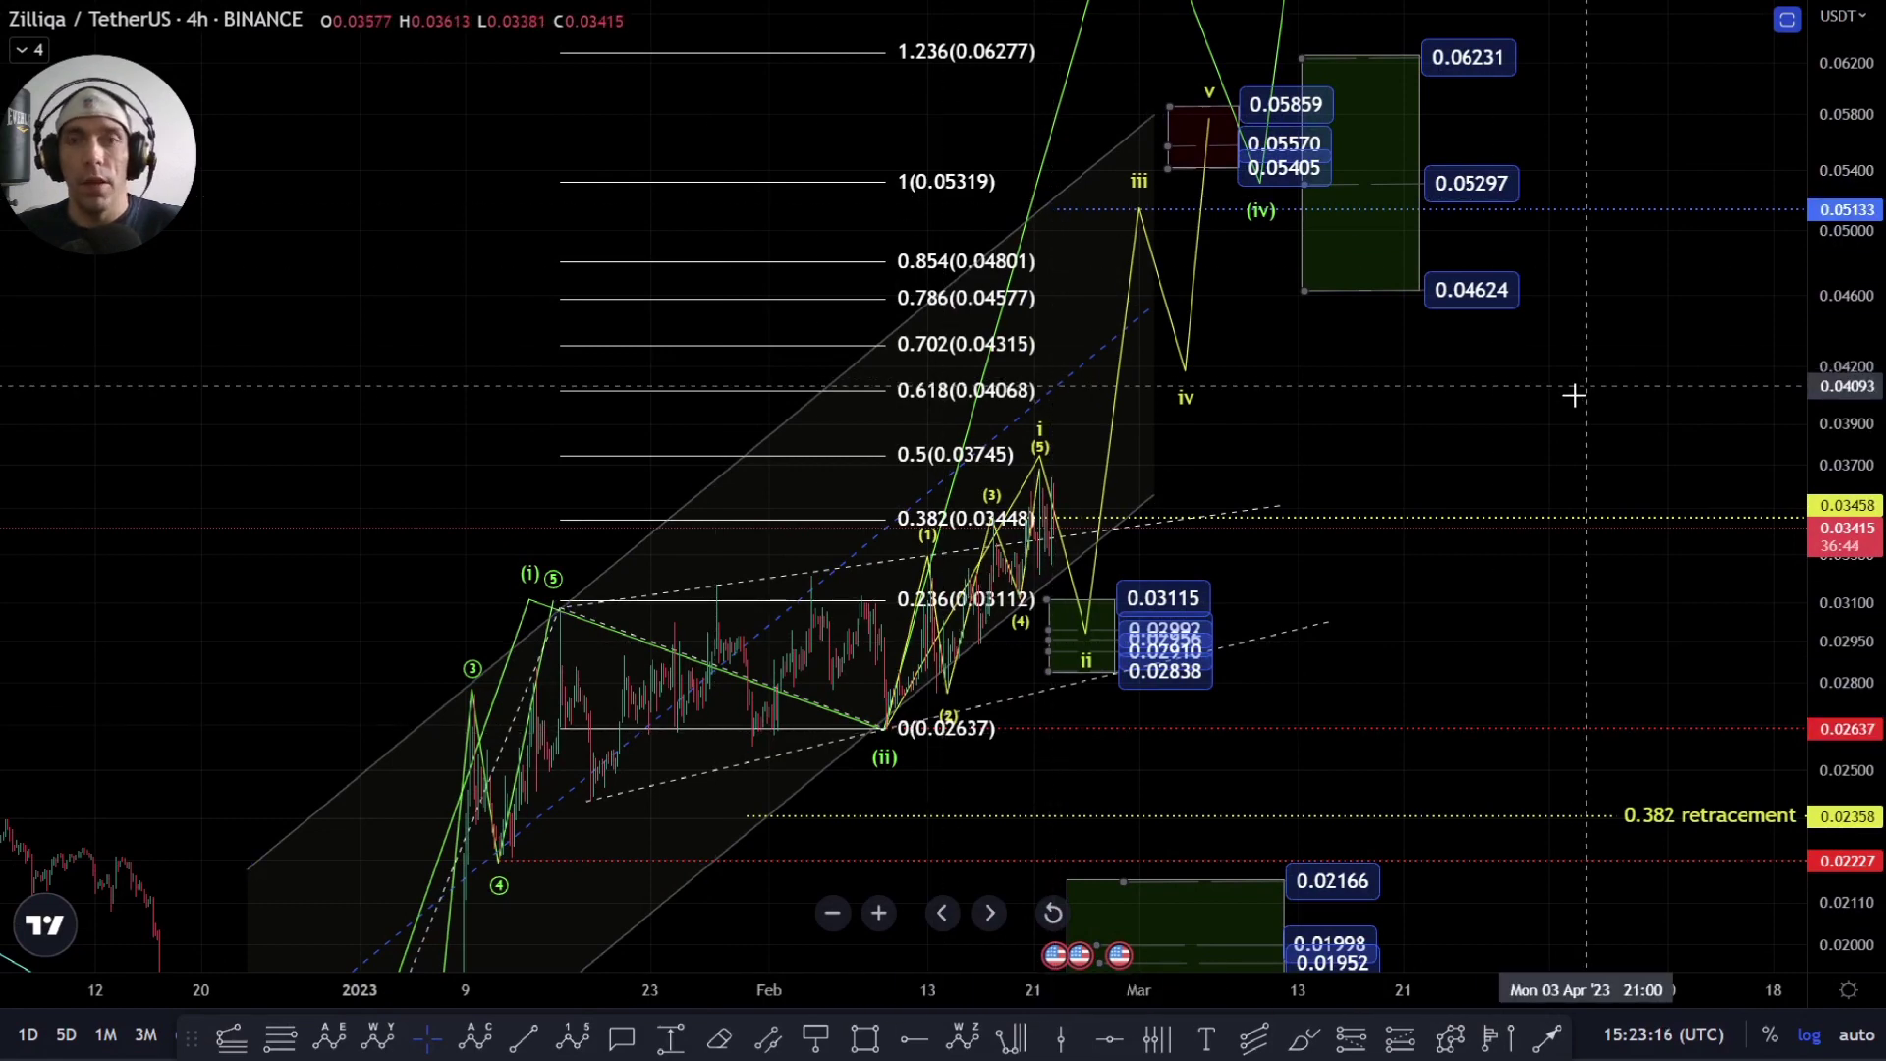
Step: Delete the Fibonacci extension anchored at the wave (i) high and wave (ii) low
{"action": "left_click_drag", "start_coordinate": [1576, 396], "coordinate": [1480, 466]}
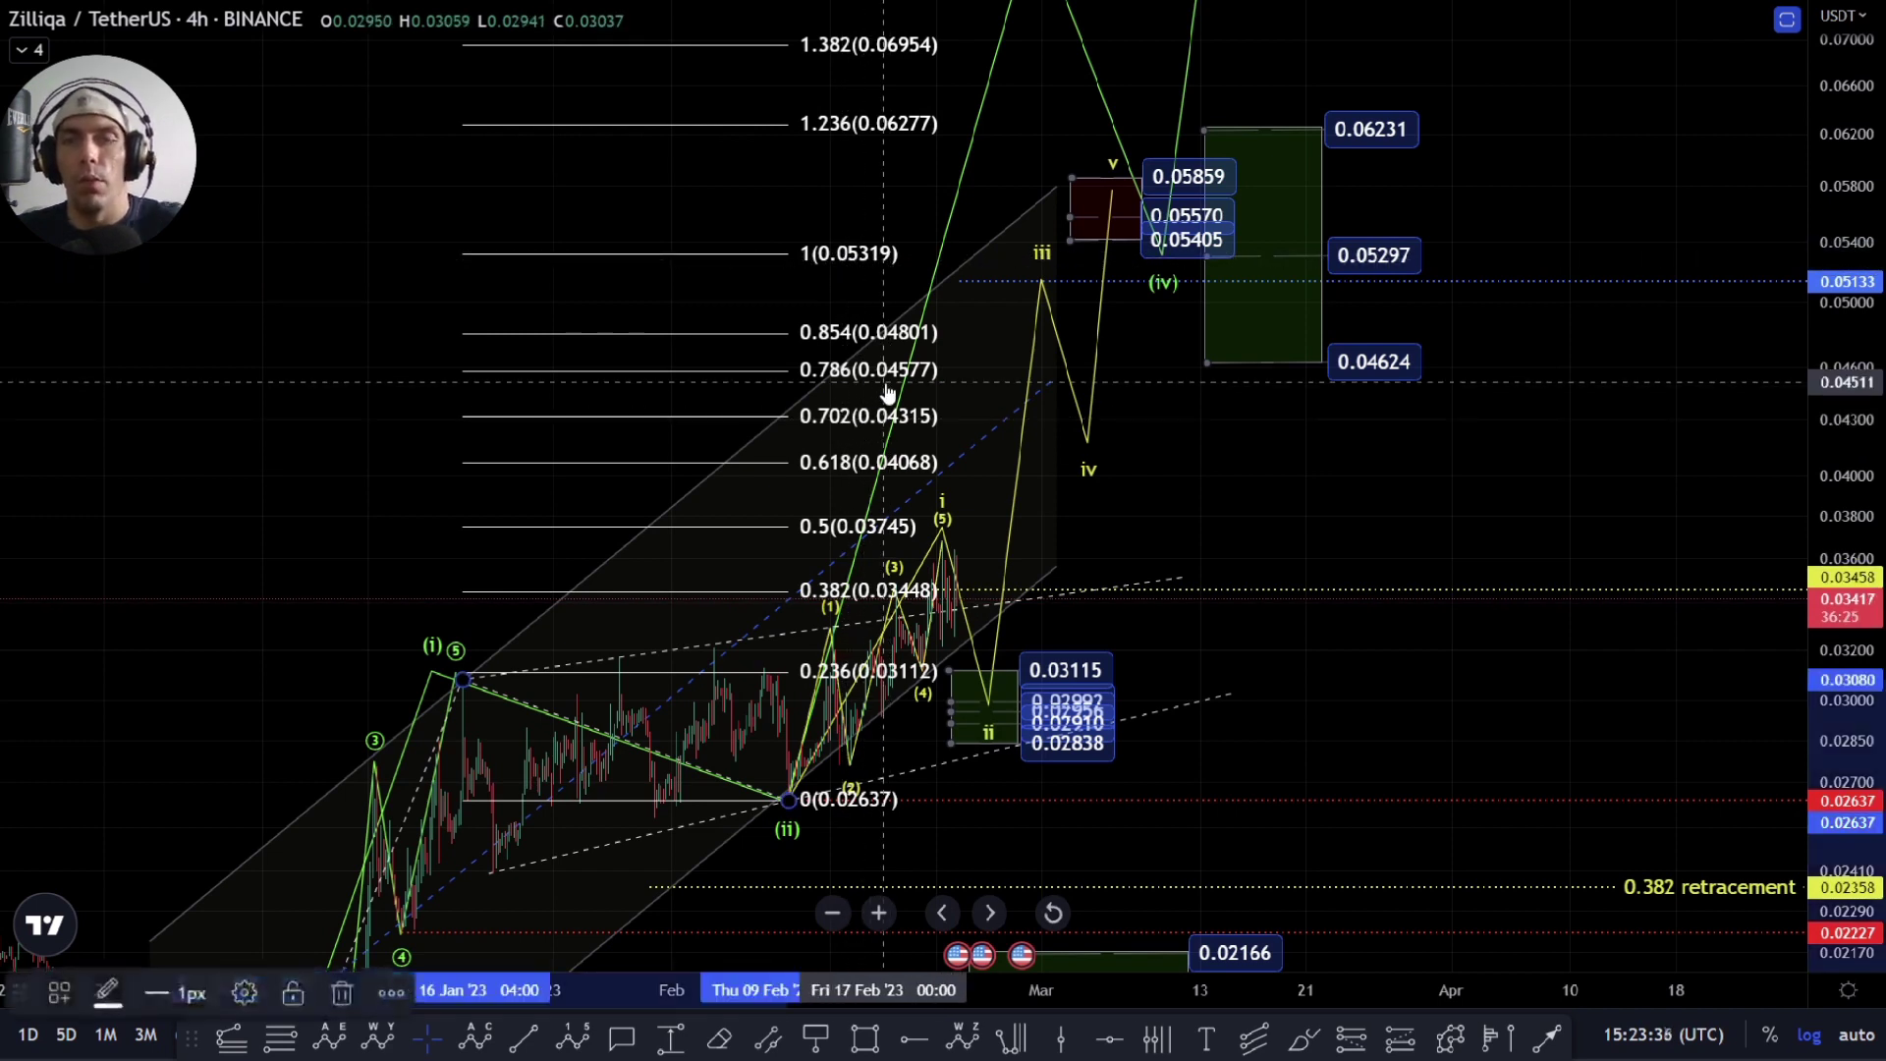
{"action": "key", "text": "Delete"}
{"action": "left_click_drag", "start_coordinate": [1318, 724], "coordinate": [1306, 527]}
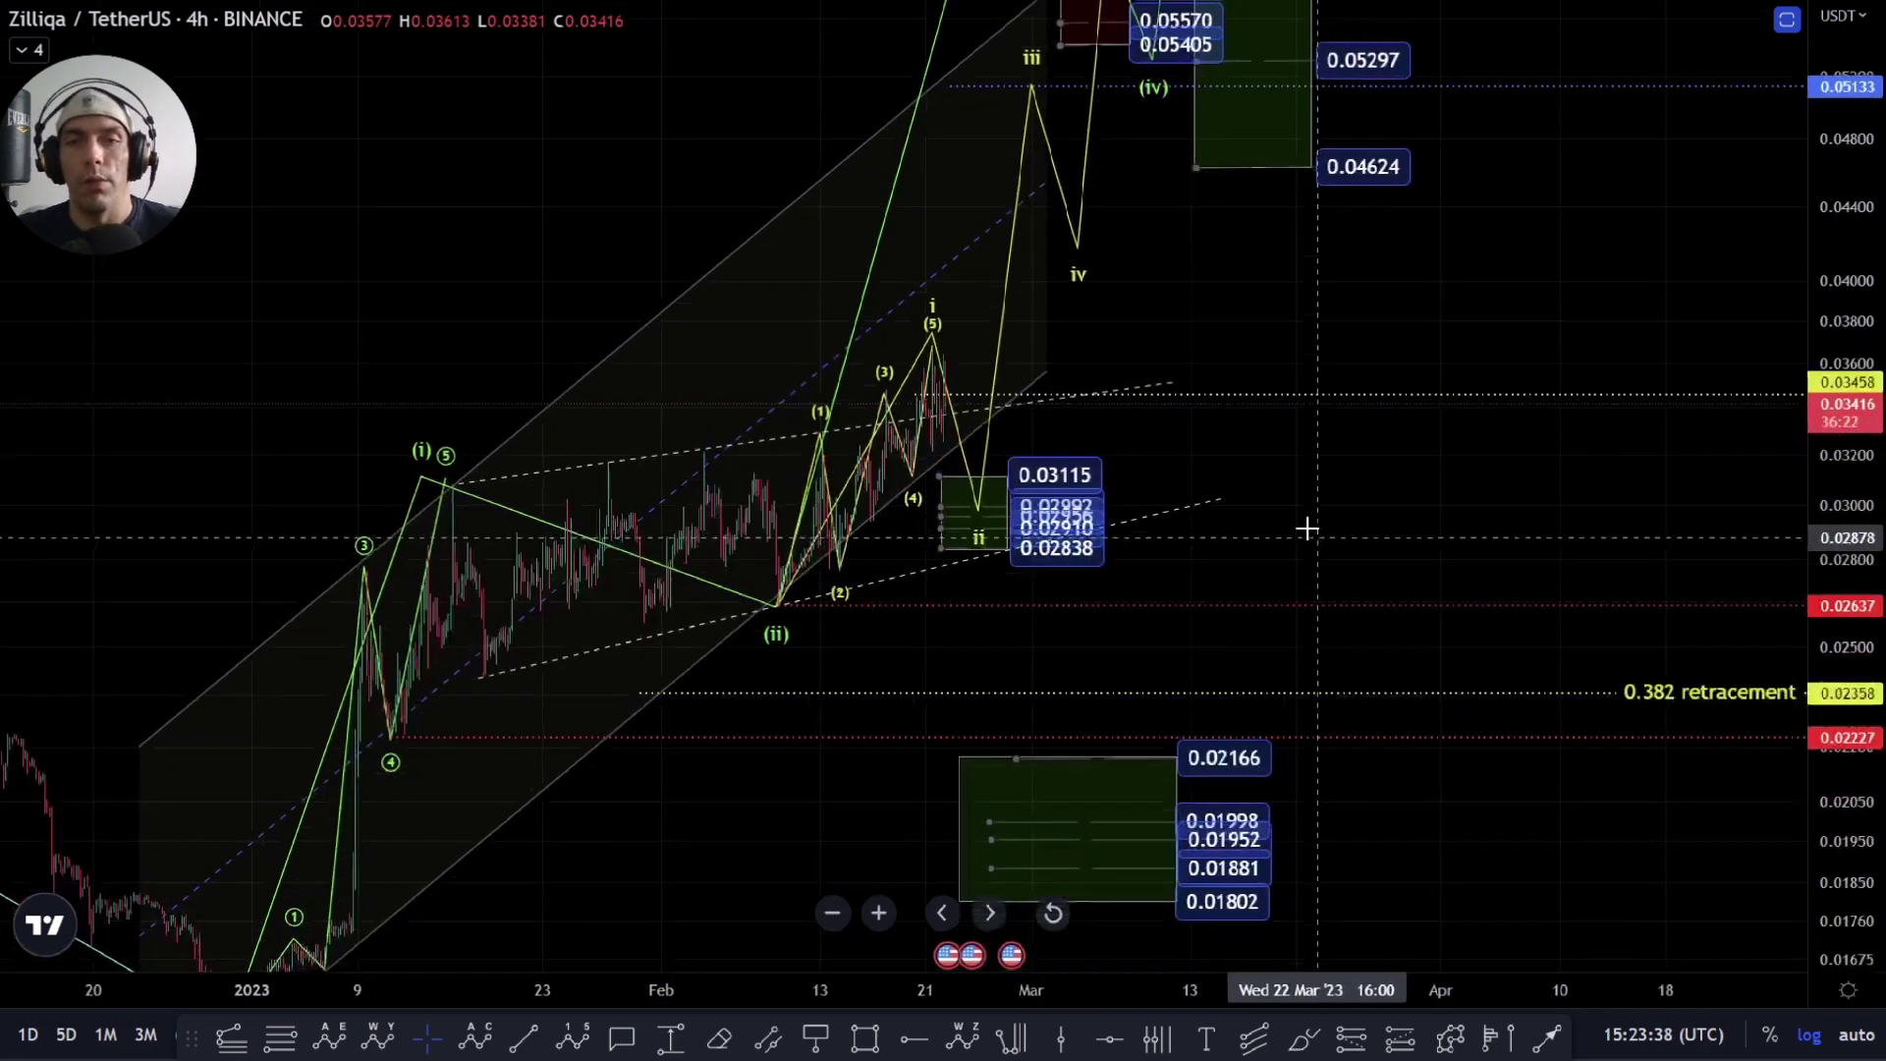
Step: Examine the wave iii target at 0.05133 and the green (iii), (iv) and (v) targets of the third-wave extension
{"action": "scroll", "coordinate": [678, 678], "scroll_direction": "up", "scroll_amount": 4}
{"action": "scroll", "coordinate": [1002, 629], "scroll_direction": "down", "scroll_amount": 5}
{"action": "left_click_drag", "start_coordinate": [1623, 295], "coordinate": [1360, 650]}
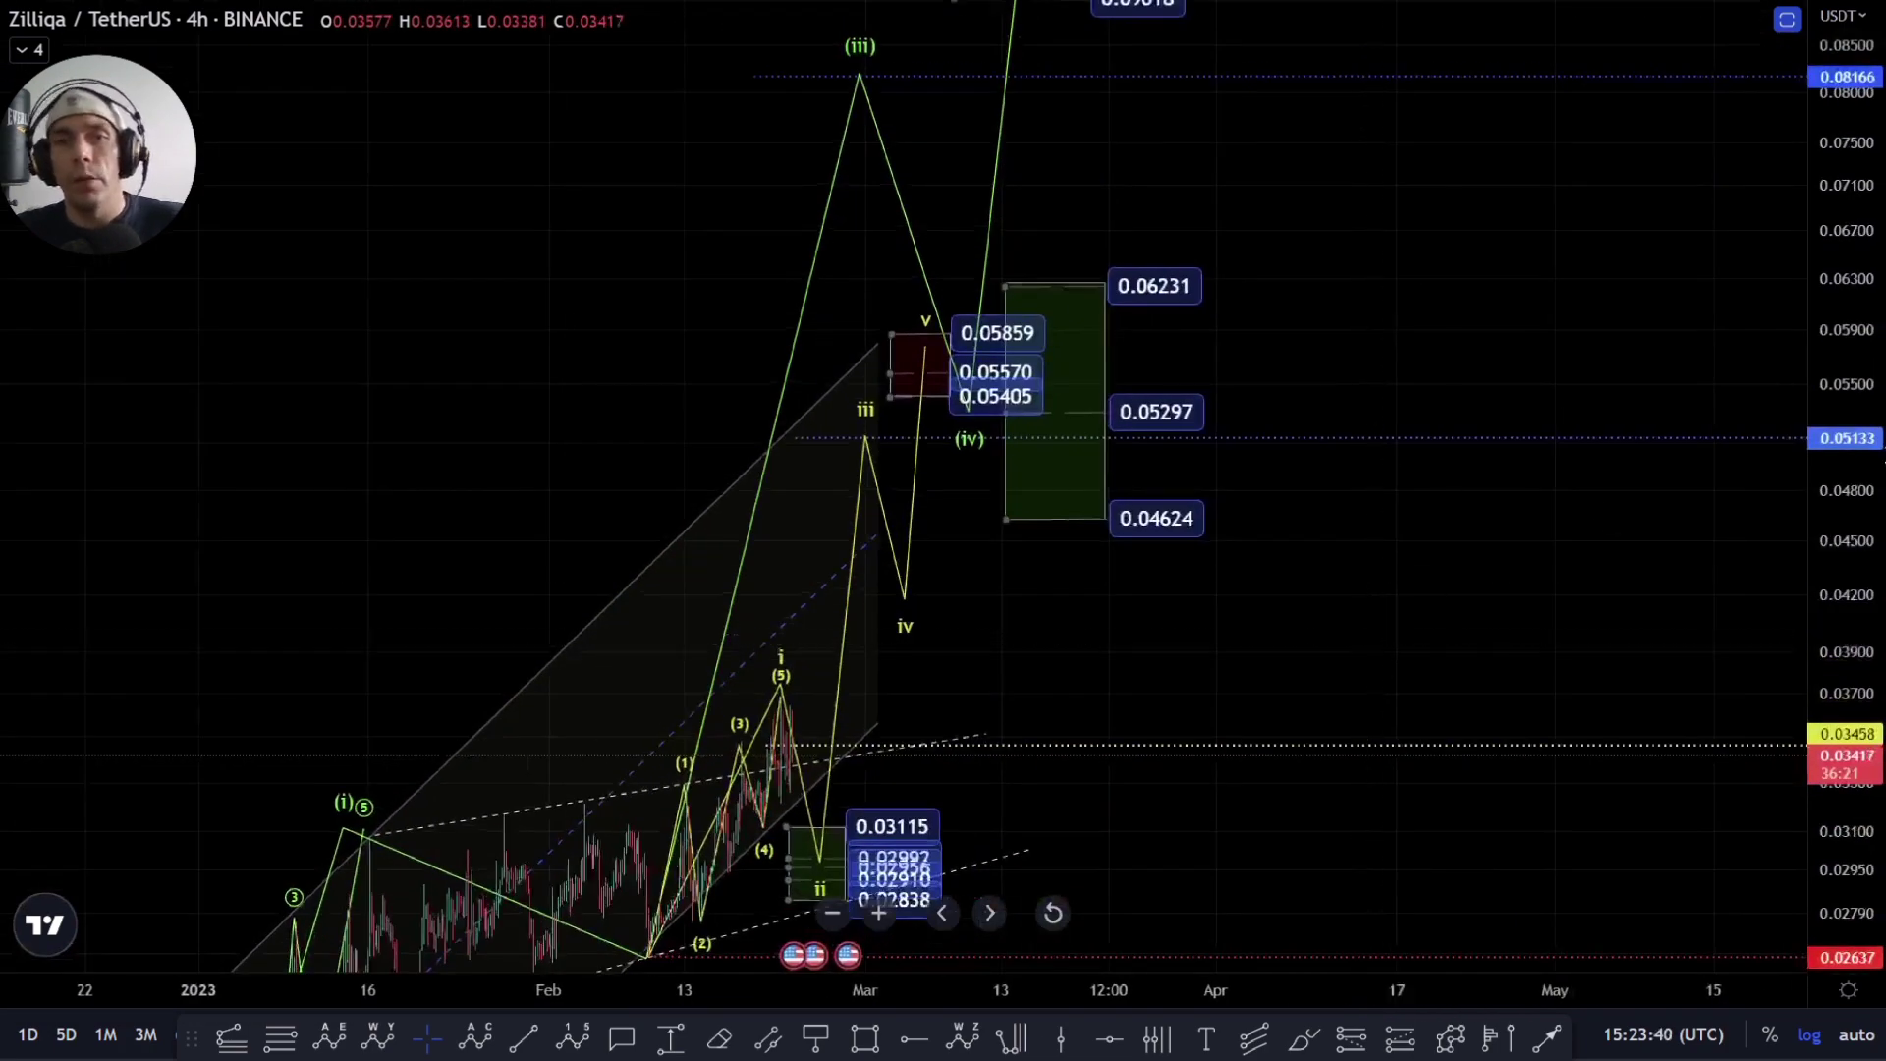
{"action": "left_click_drag", "start_coordinate": [1839, 550], "coordinate": [1839, 676]}
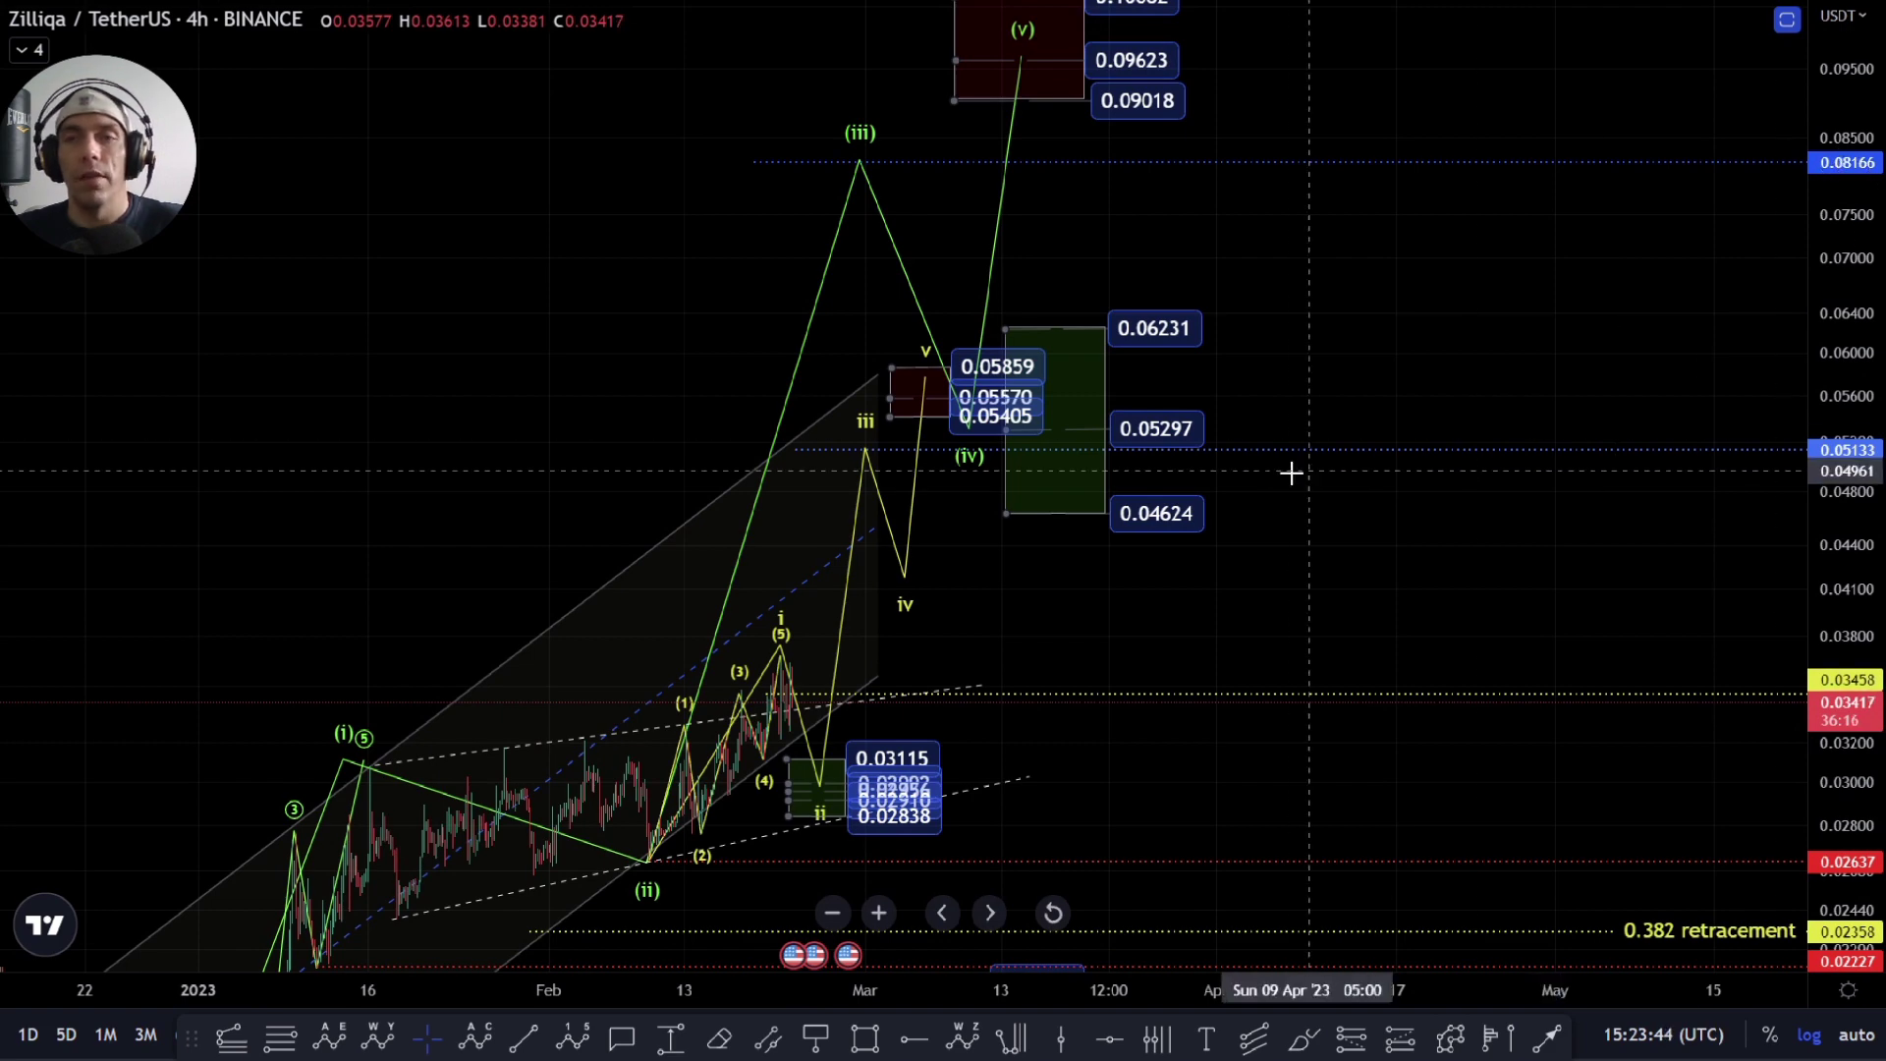
{"action": "left_click_drag", "start_coordinate": [1255, 597], "coordinate": [1265, 573]}
{"action": "left_click", "coordinate": [822, 134]}
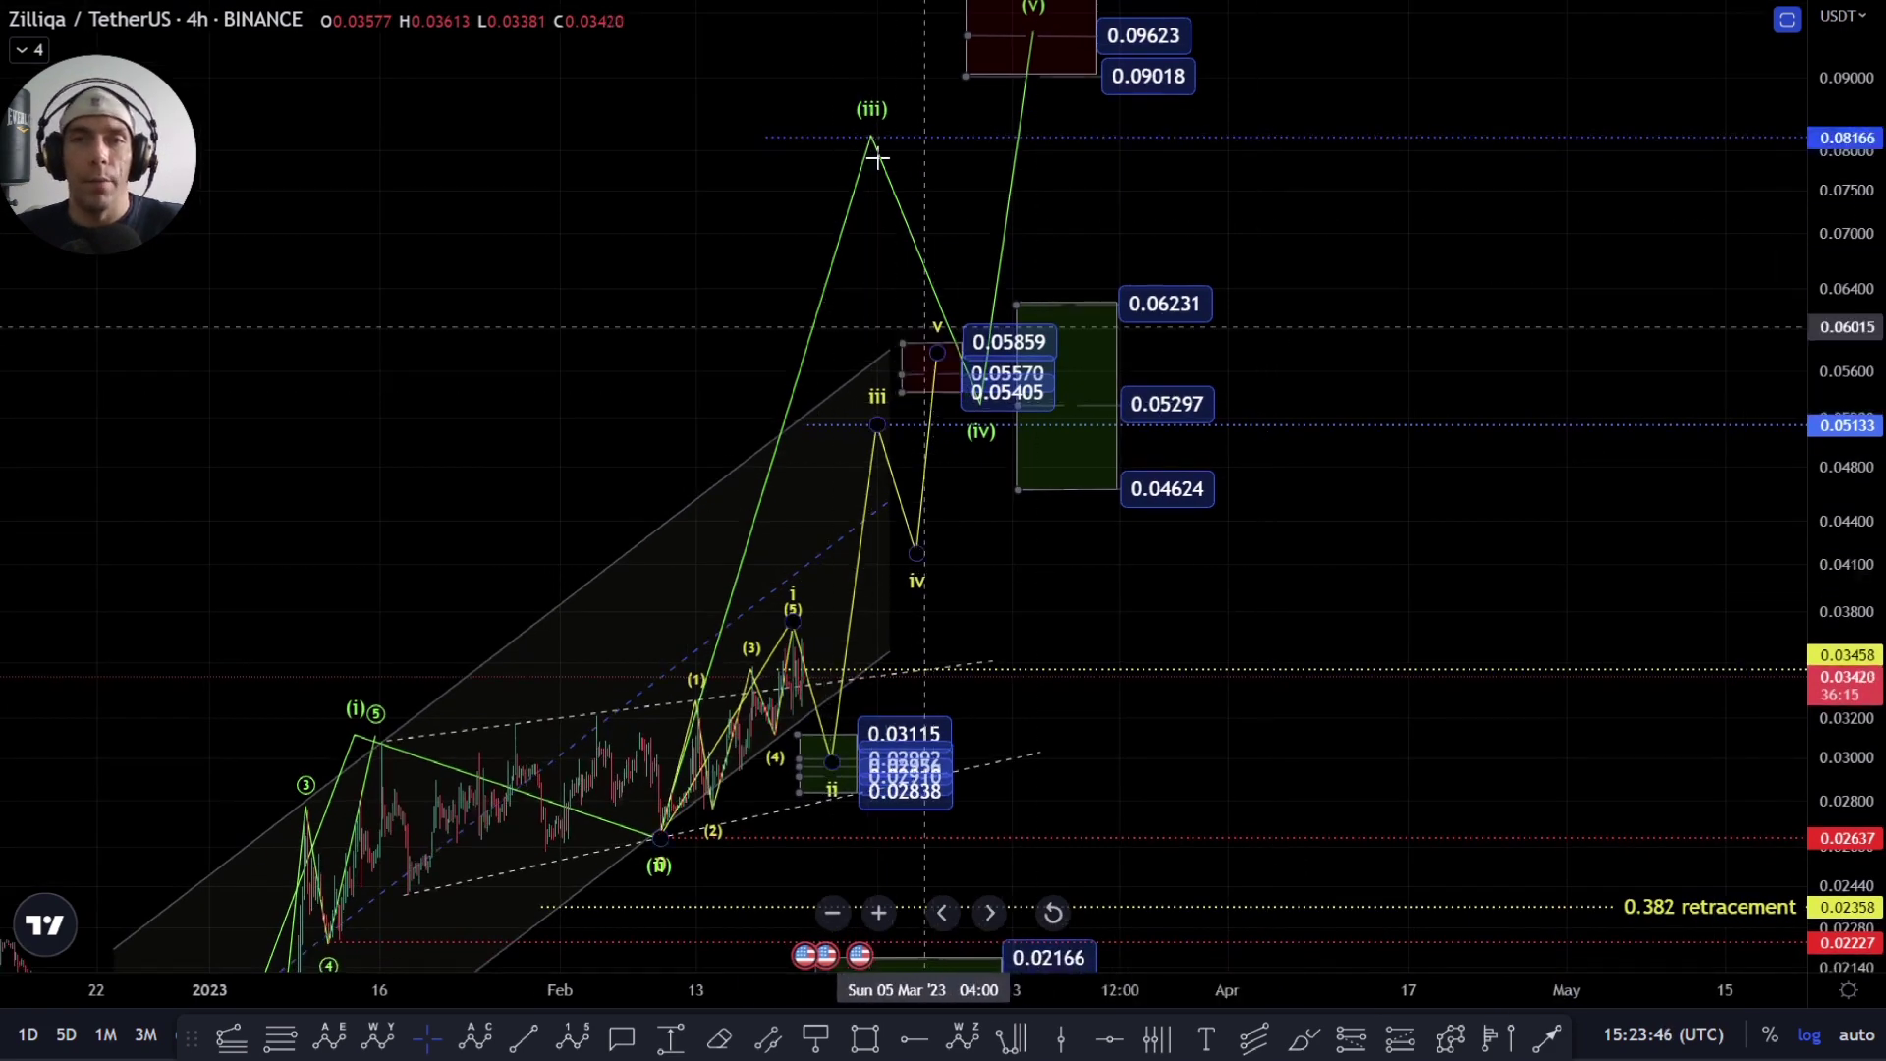
Step: Examine the yellow (1)–(5) subwaves of wave i and the green wave ii target zone from 0.03115 to 0.02838
{"action": "scroll", "coordinate": [1052, 269], "scroll_direction": "up", "scroll_amount": 5}
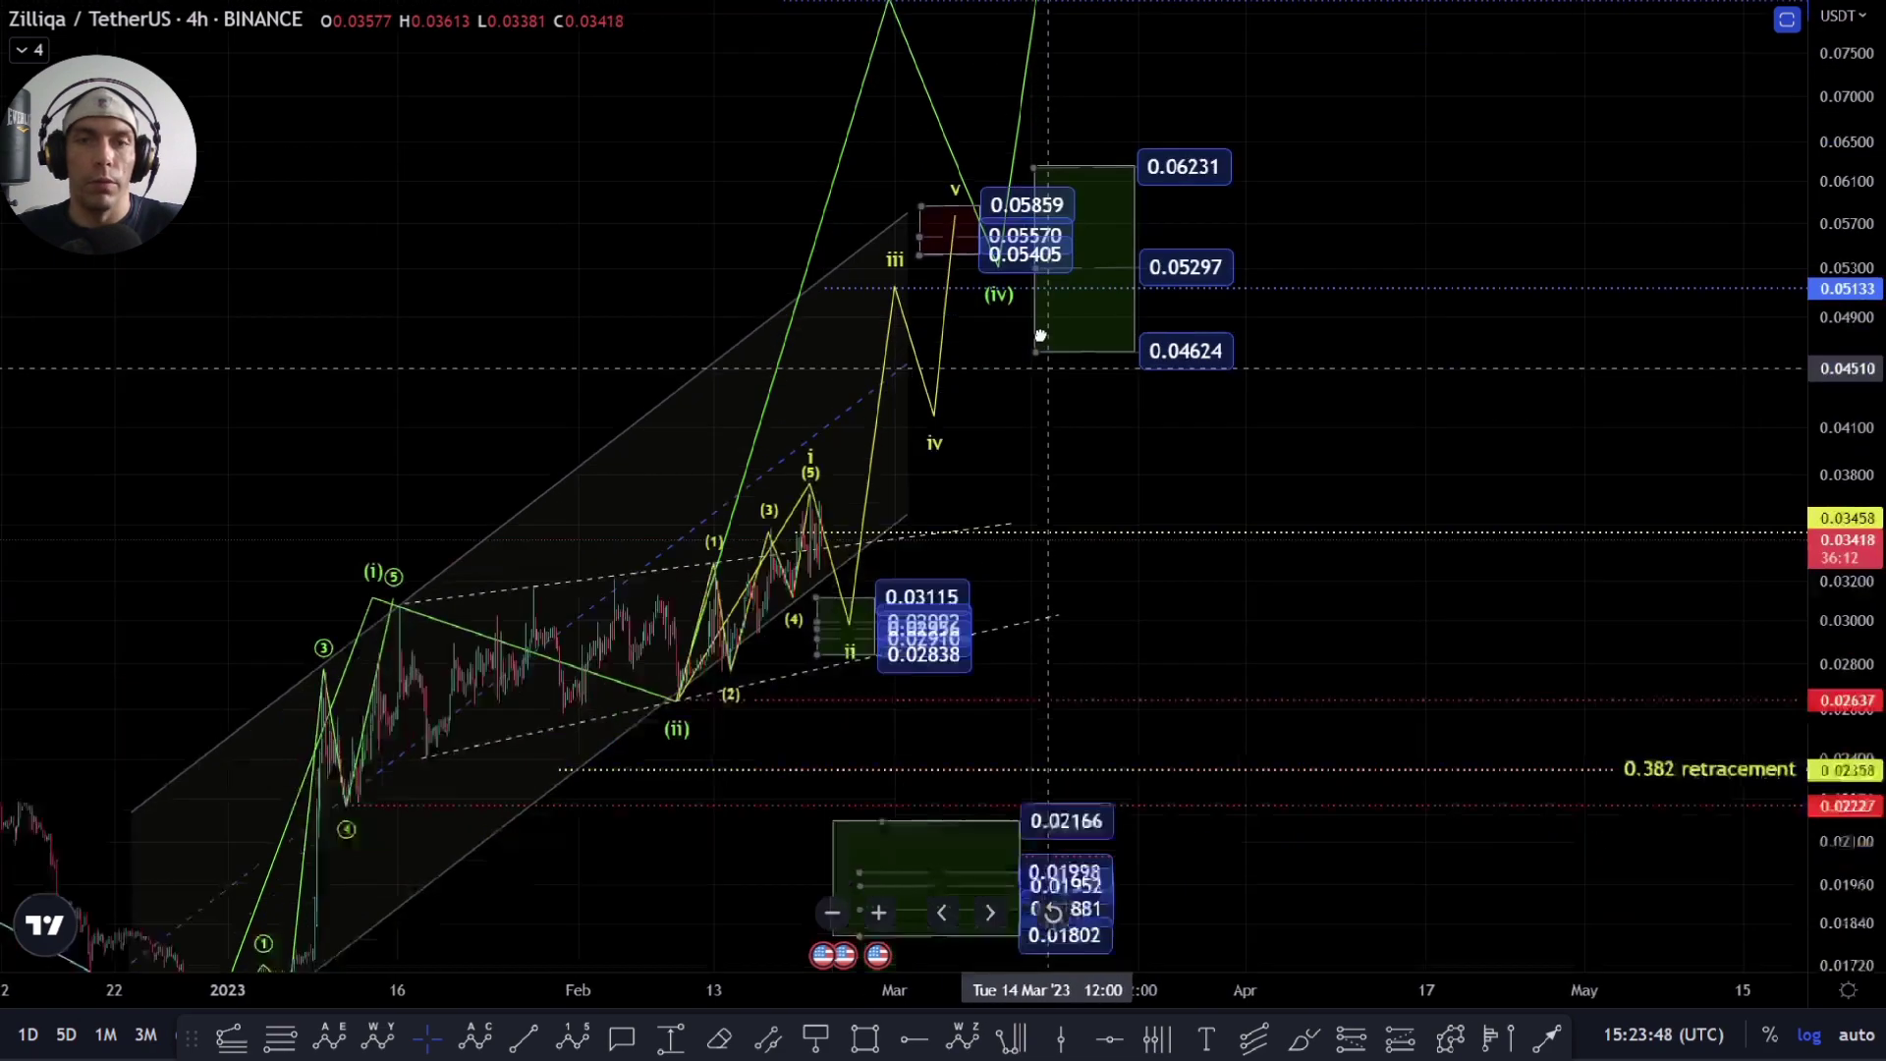
{"action": "left_click_drag", "start_coordinate": [1847, 758], "coordinate": [1847, 655]}
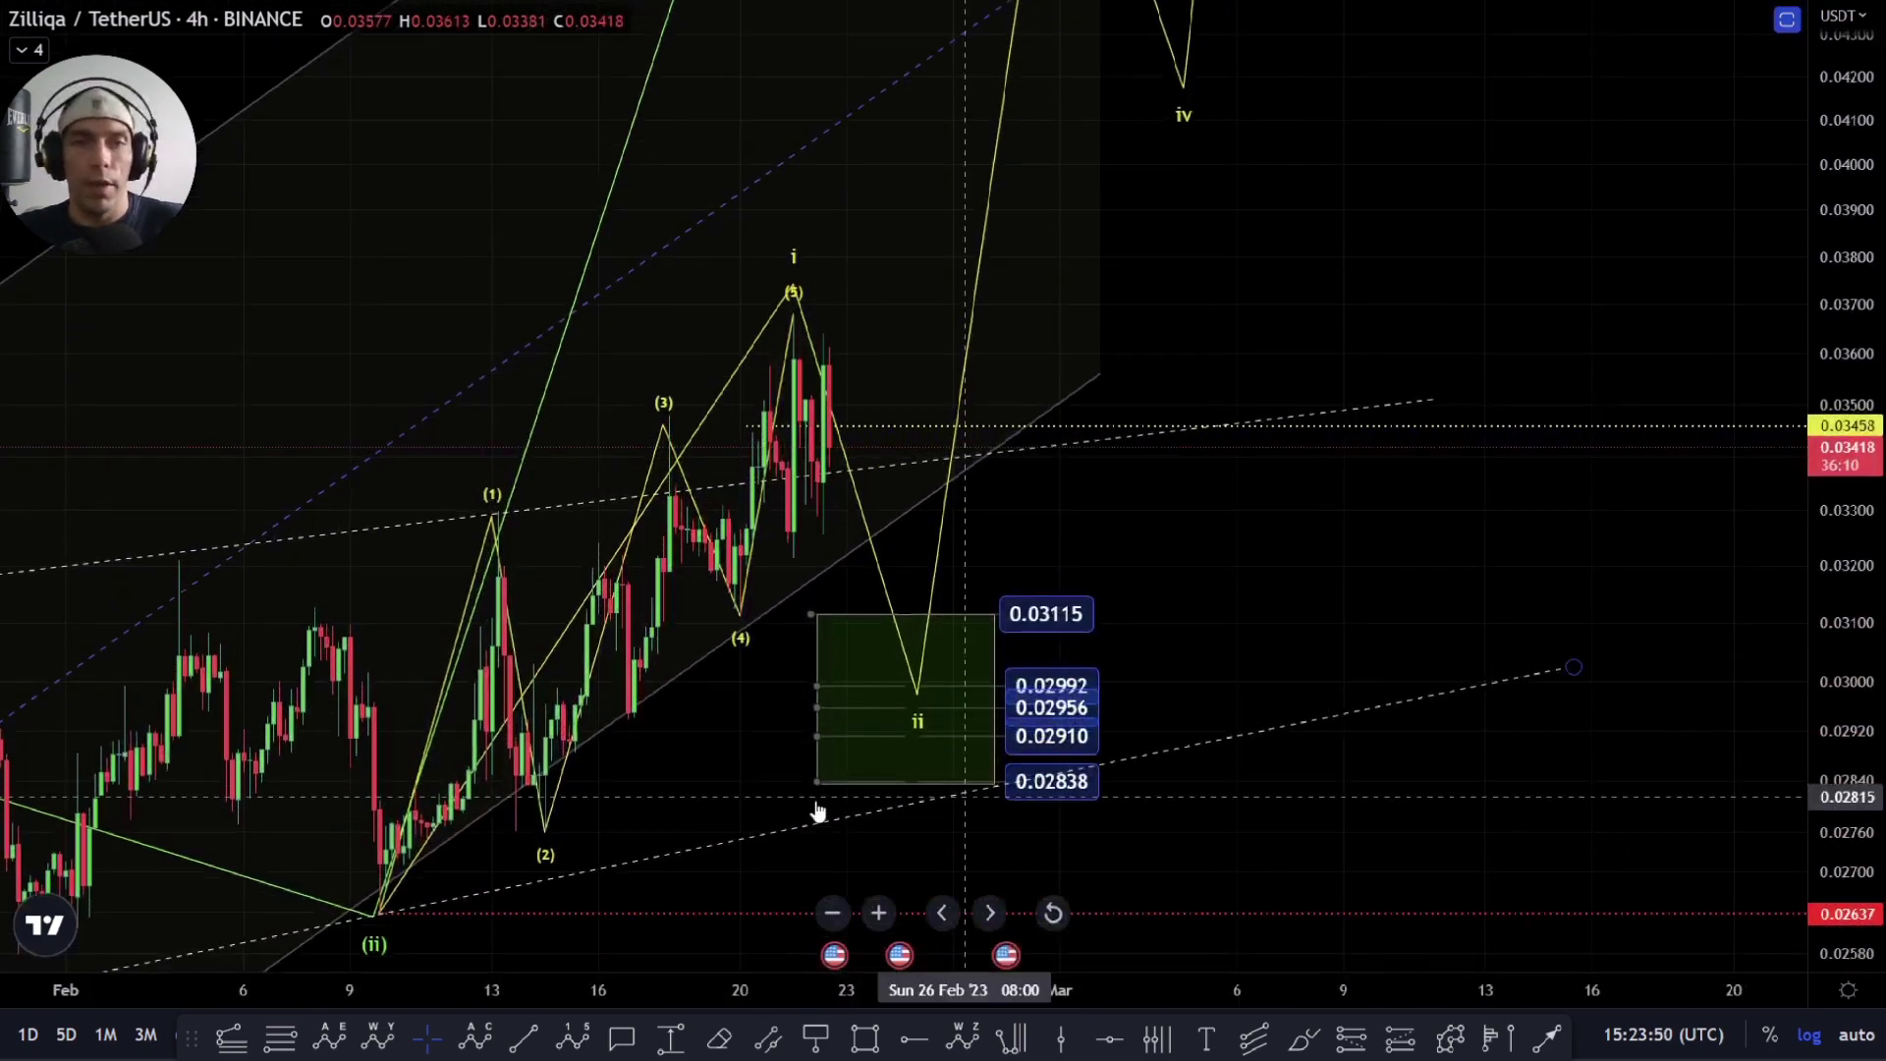
{"action": "scroll", "coordinate": [786, 806], "scroll_direction": "up", "scroll_amount": 3}
{"action": "left_click_drag", "start_coordinate": [1307, 594], "coordinate": [1291, 458]}
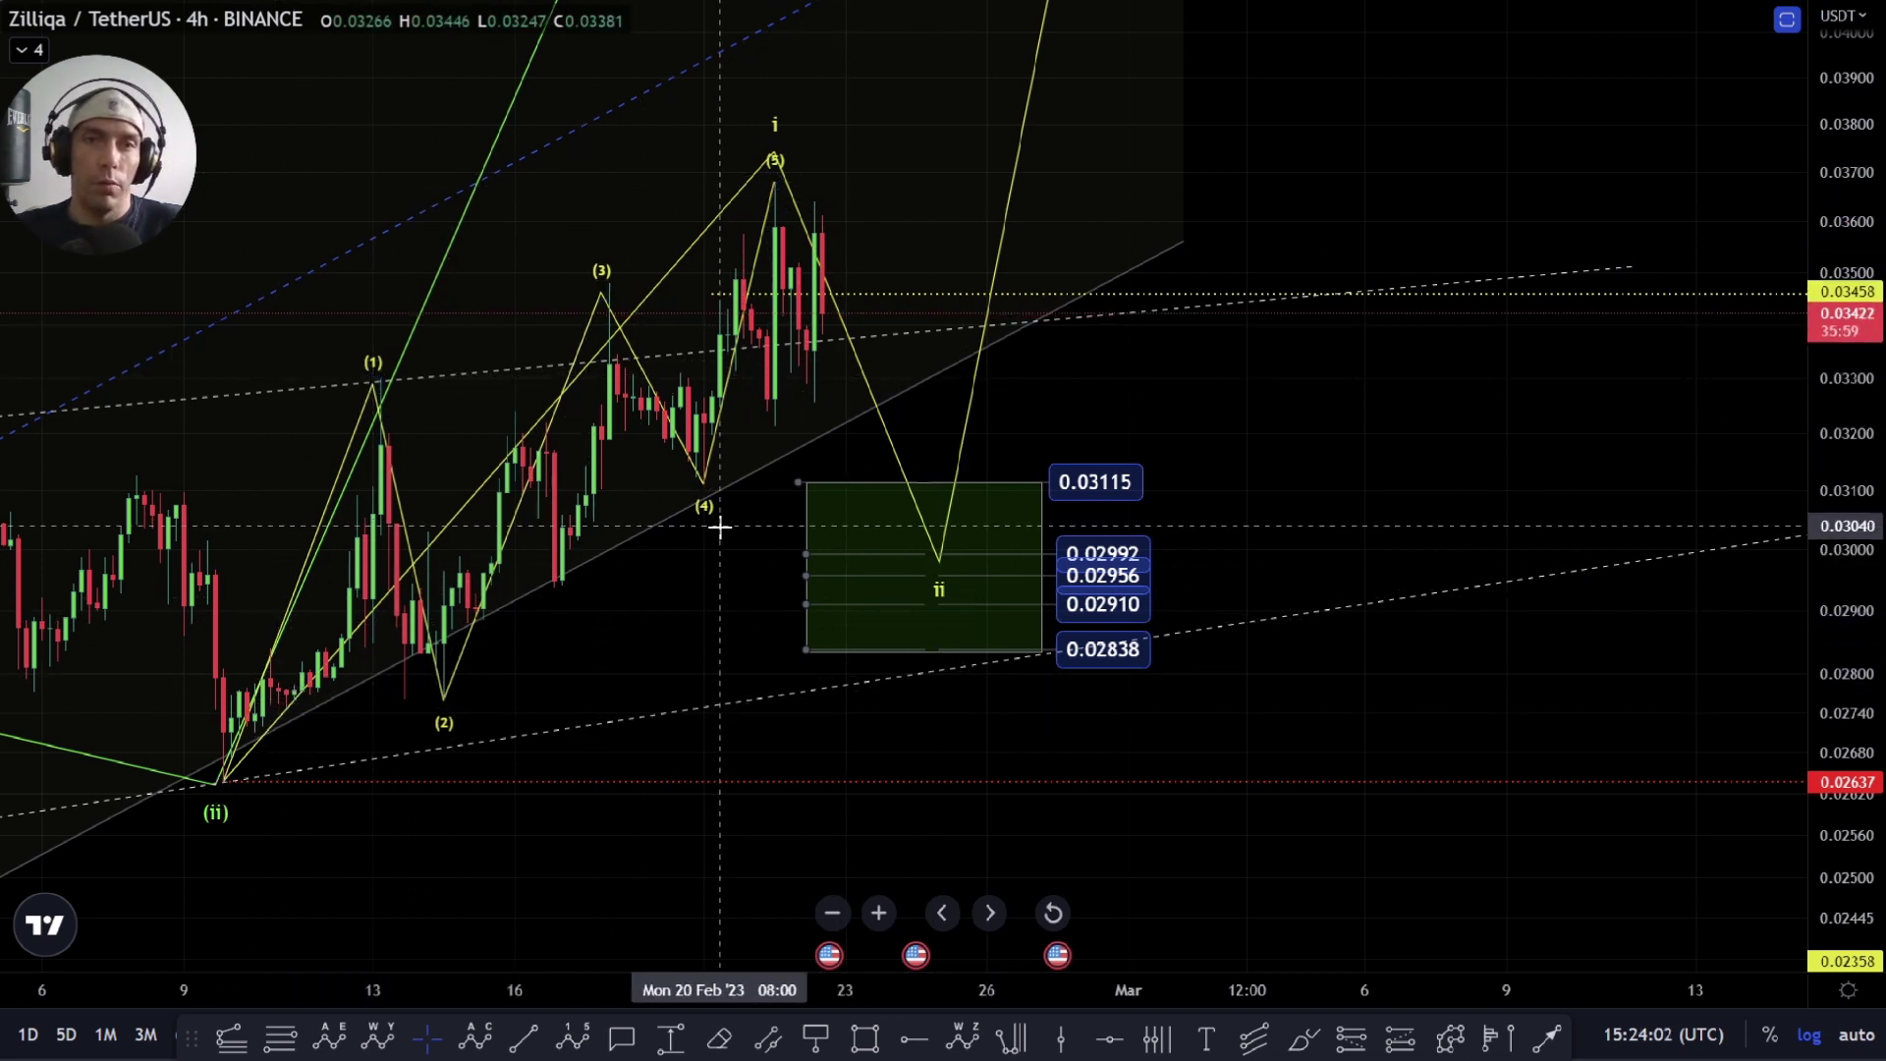
{"action": "left_click", "coordinate": [776, 162]}
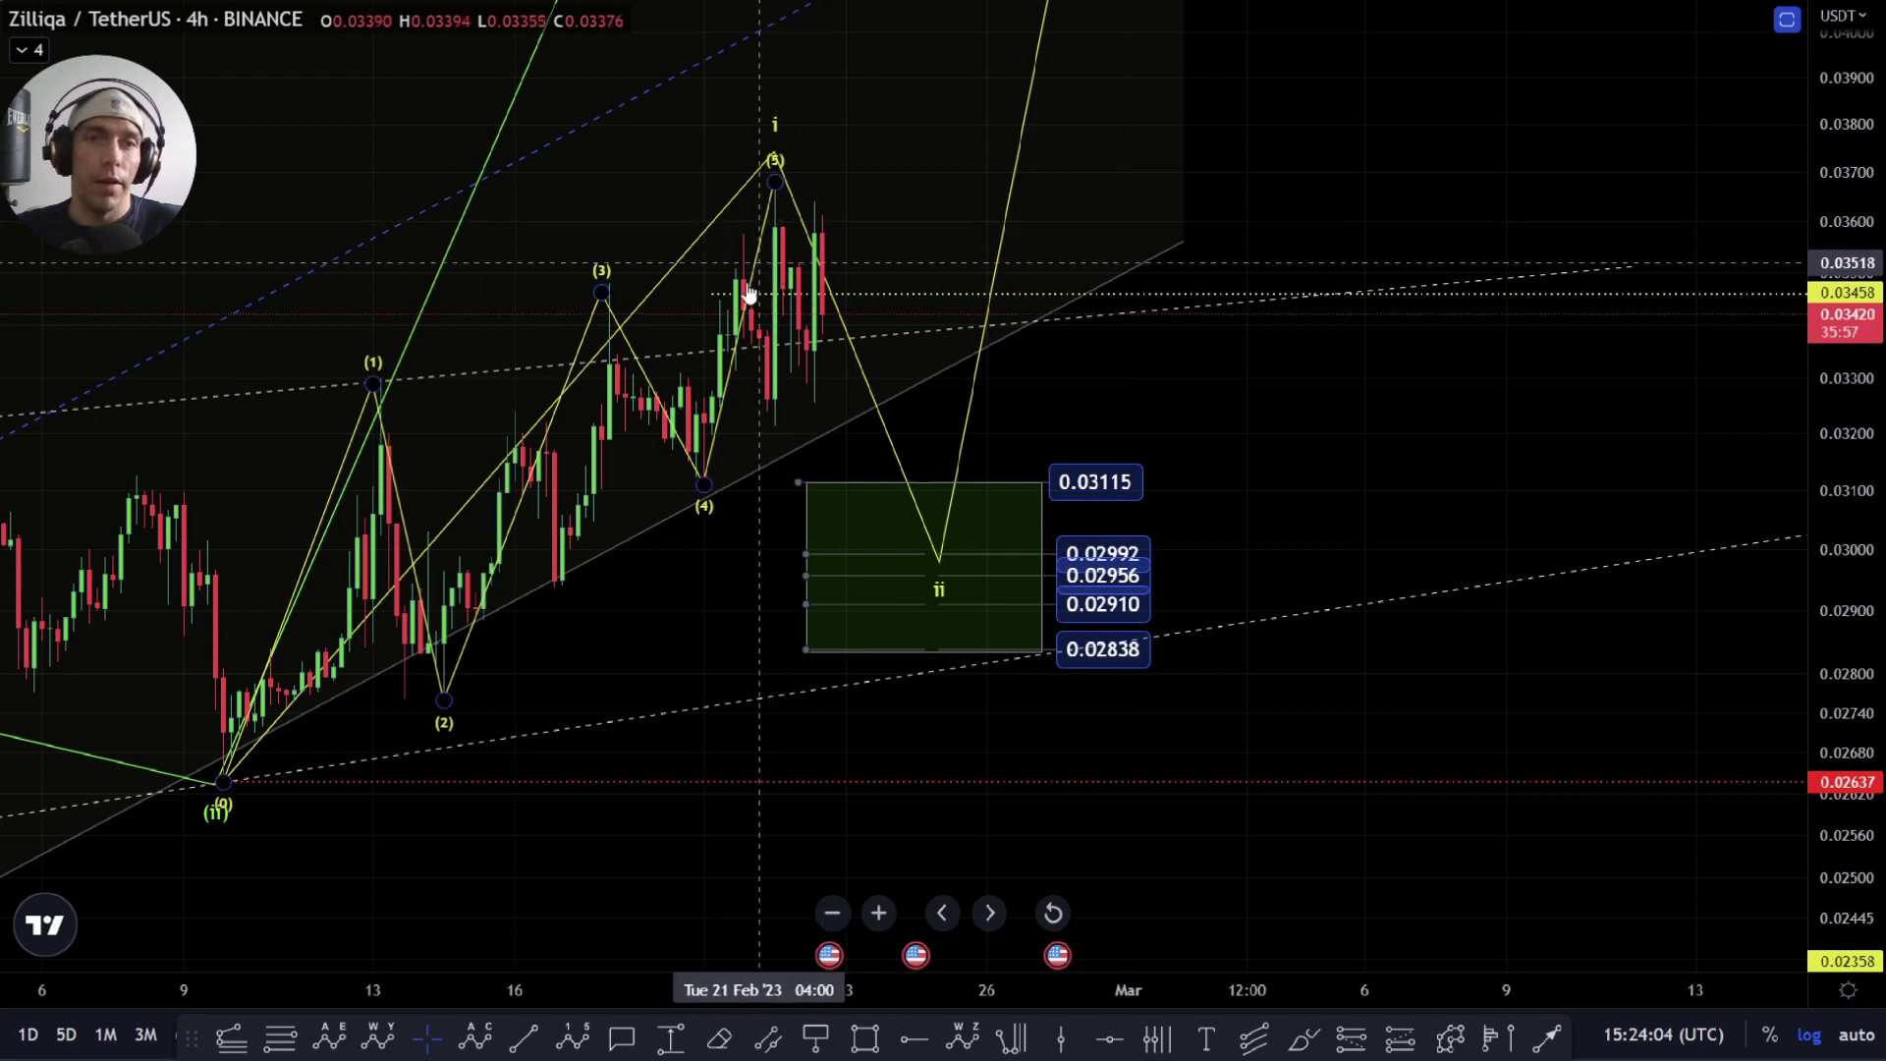
{"action": "left_click", "coordinate": [550, 531]}
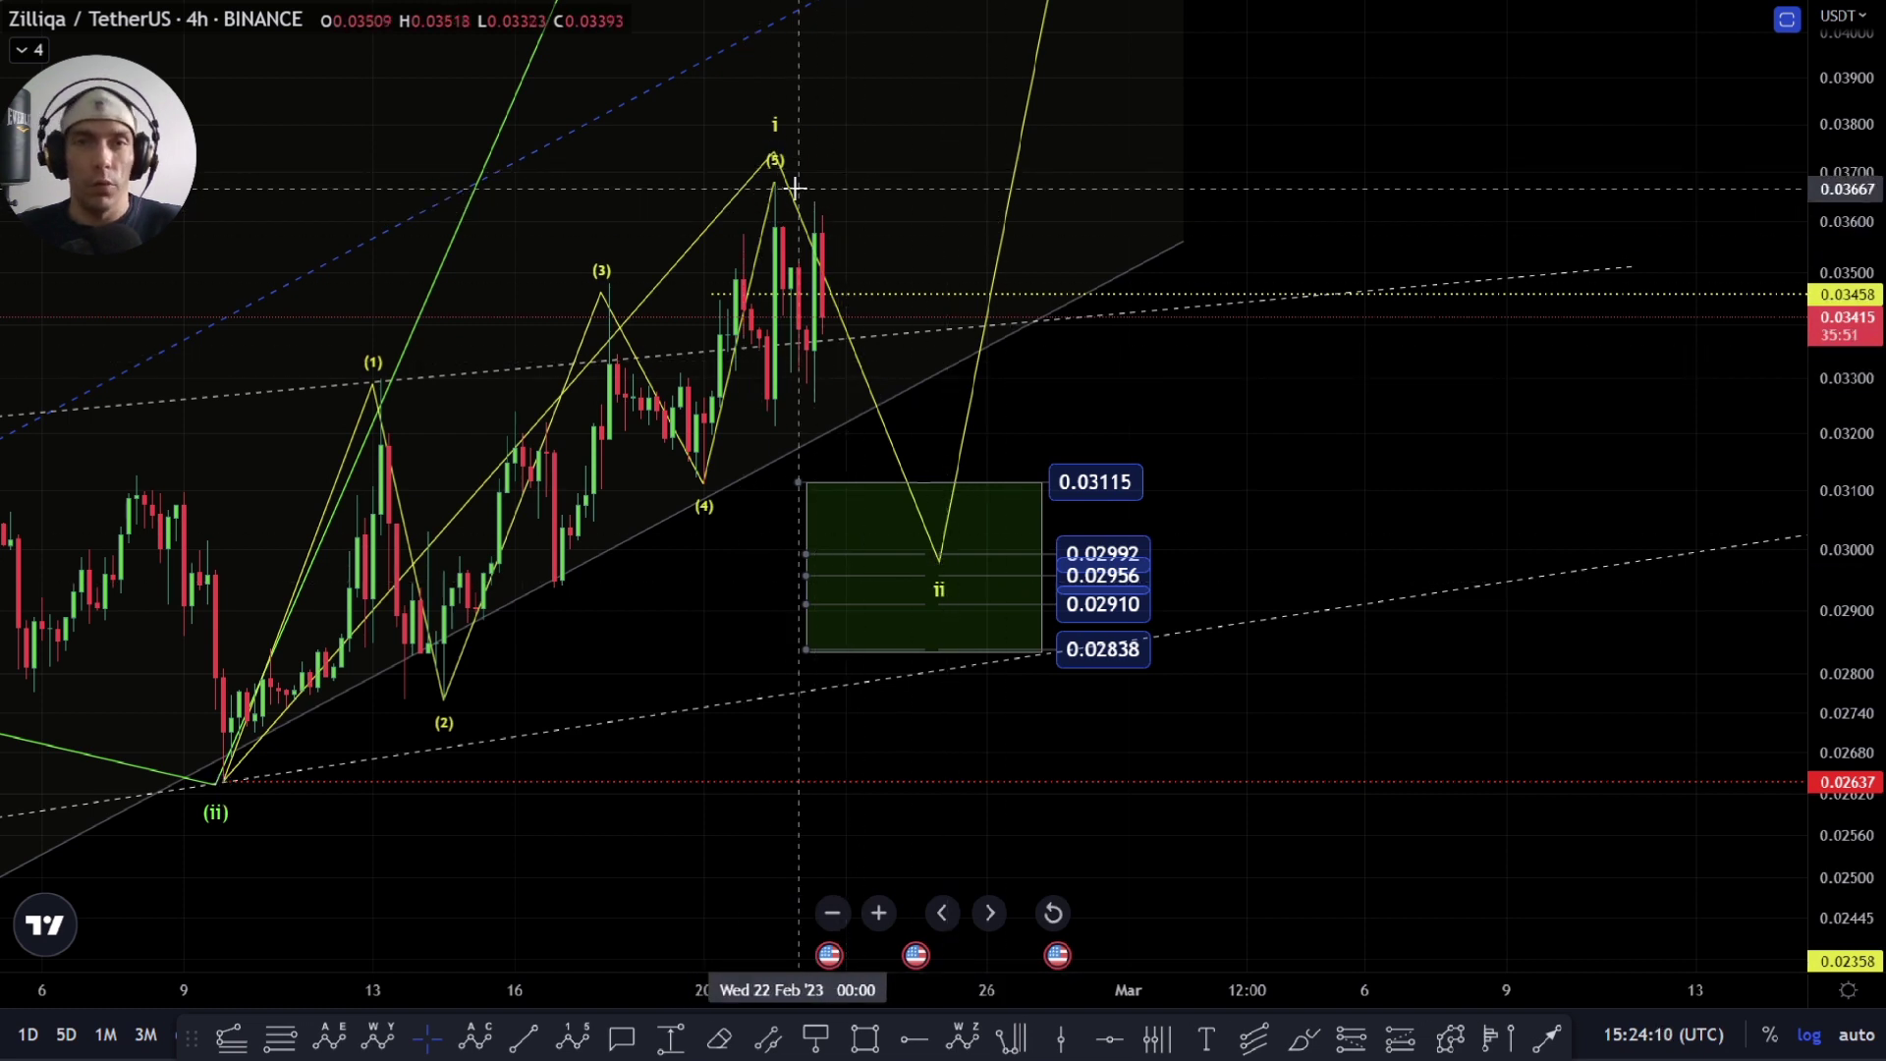
Step: Draw a Fibonacci extension from the wave i high at 0.03680 to 0.03381 and up to the rebound high at 0.03641
{"action": "left_click", "coordinate": [232, 1037]}
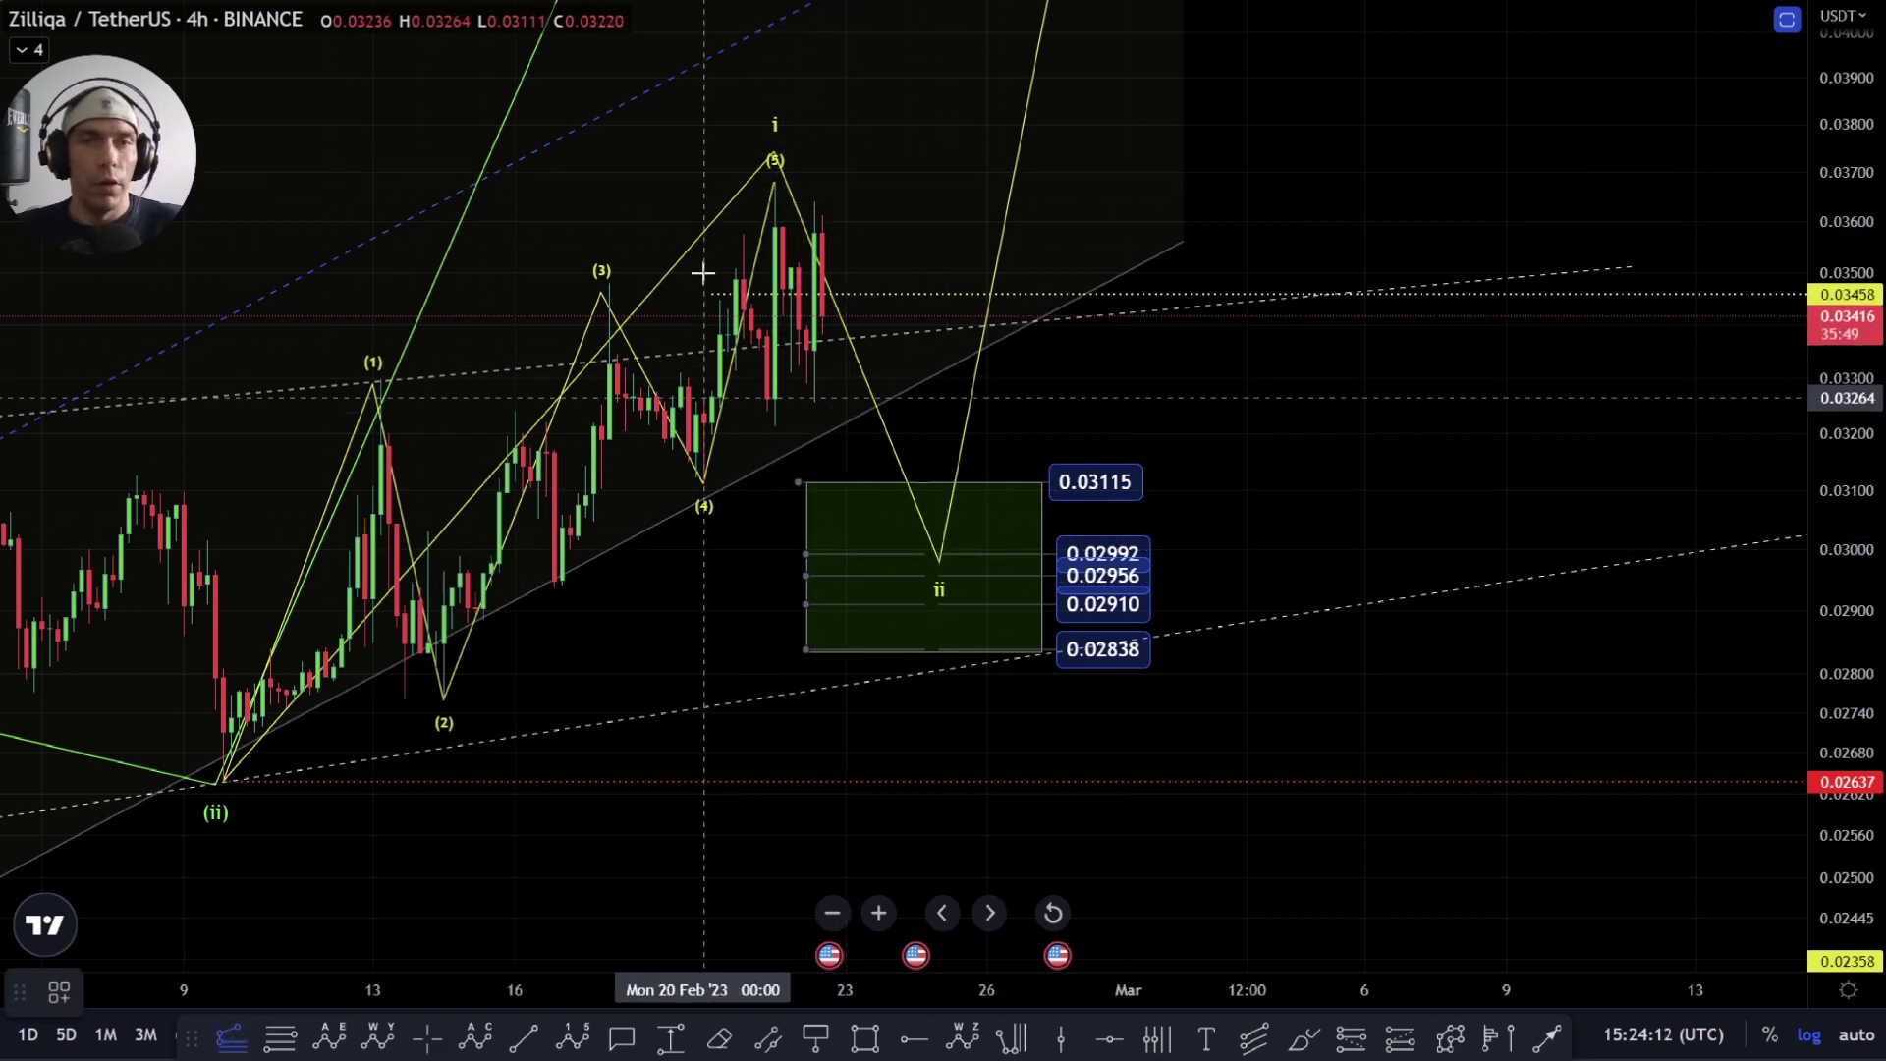
{"action": "left_click", "coordinate": [775, 182]}
{"action": "left_click", "coordinate": [822, 334]}
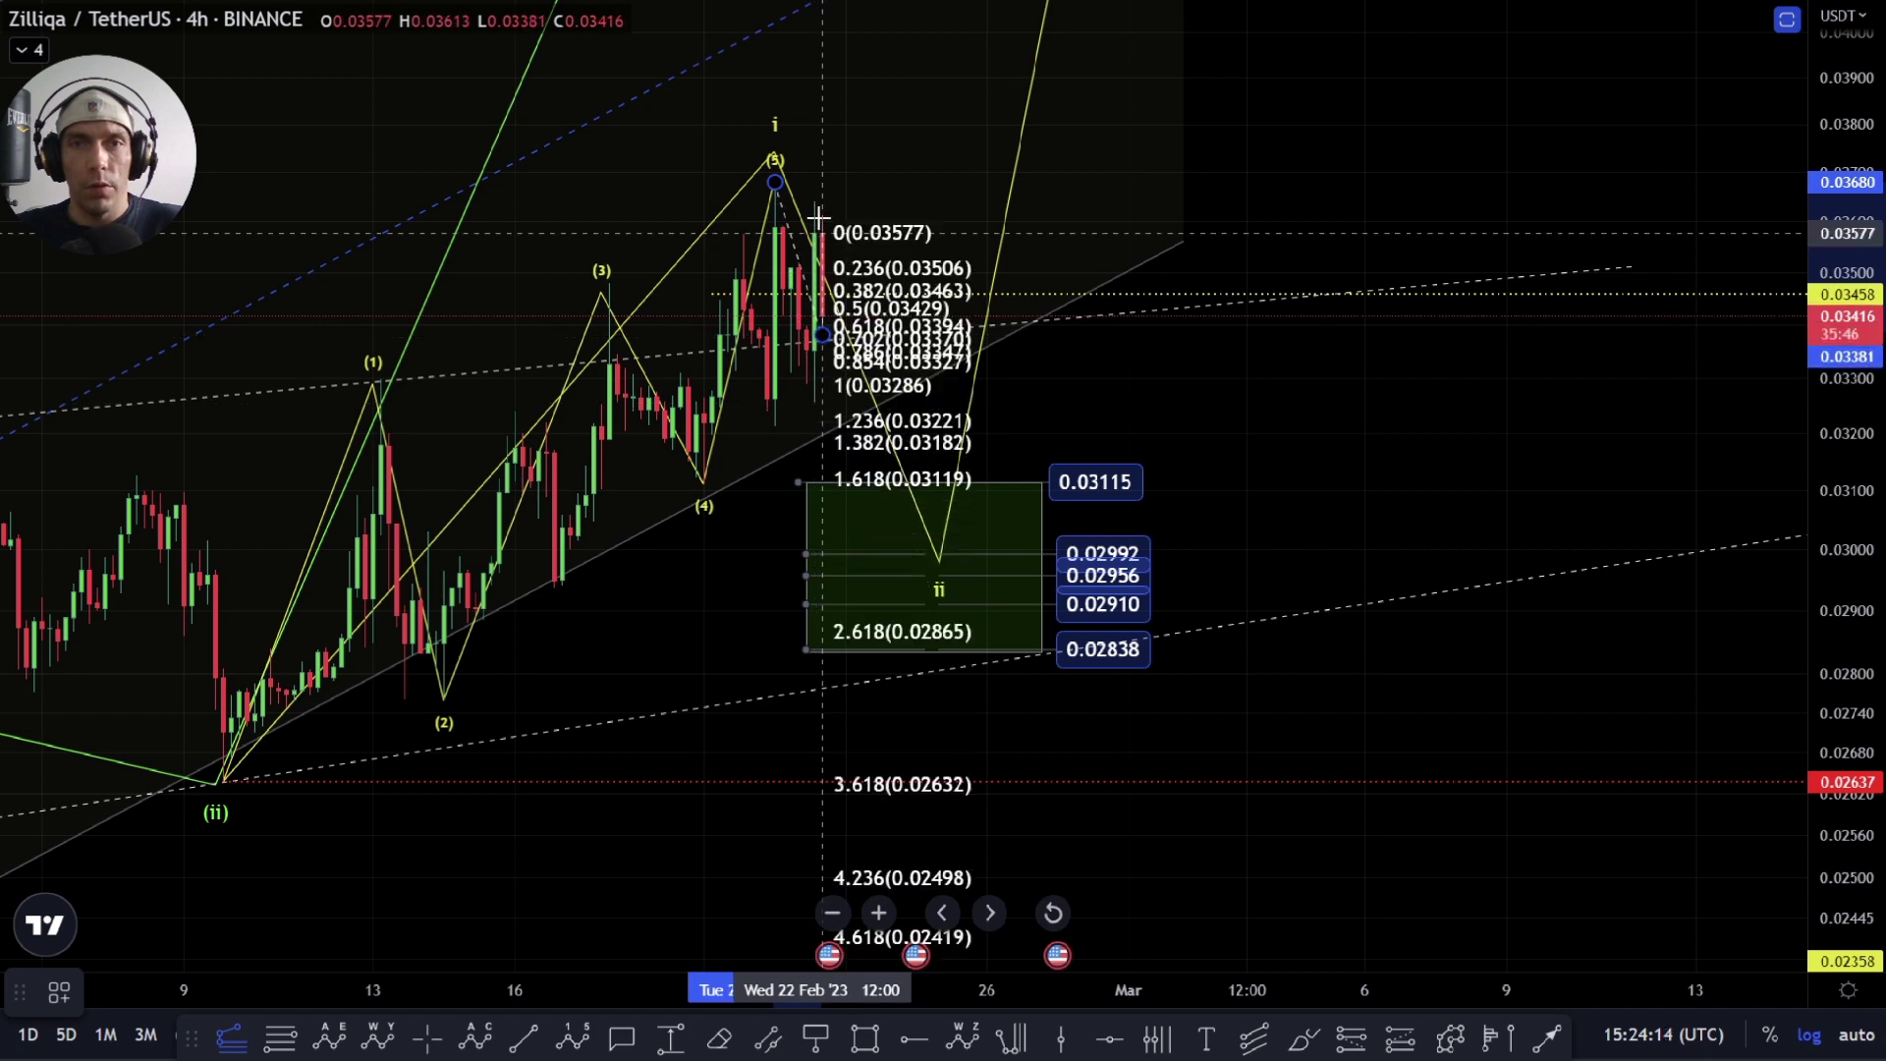
{"action": "left_click", "coordinate": [817, 201]}
{"action": "scroll", "coordinate": [868, 398], "scroll_direction": "up", "scroll_amount": 4}
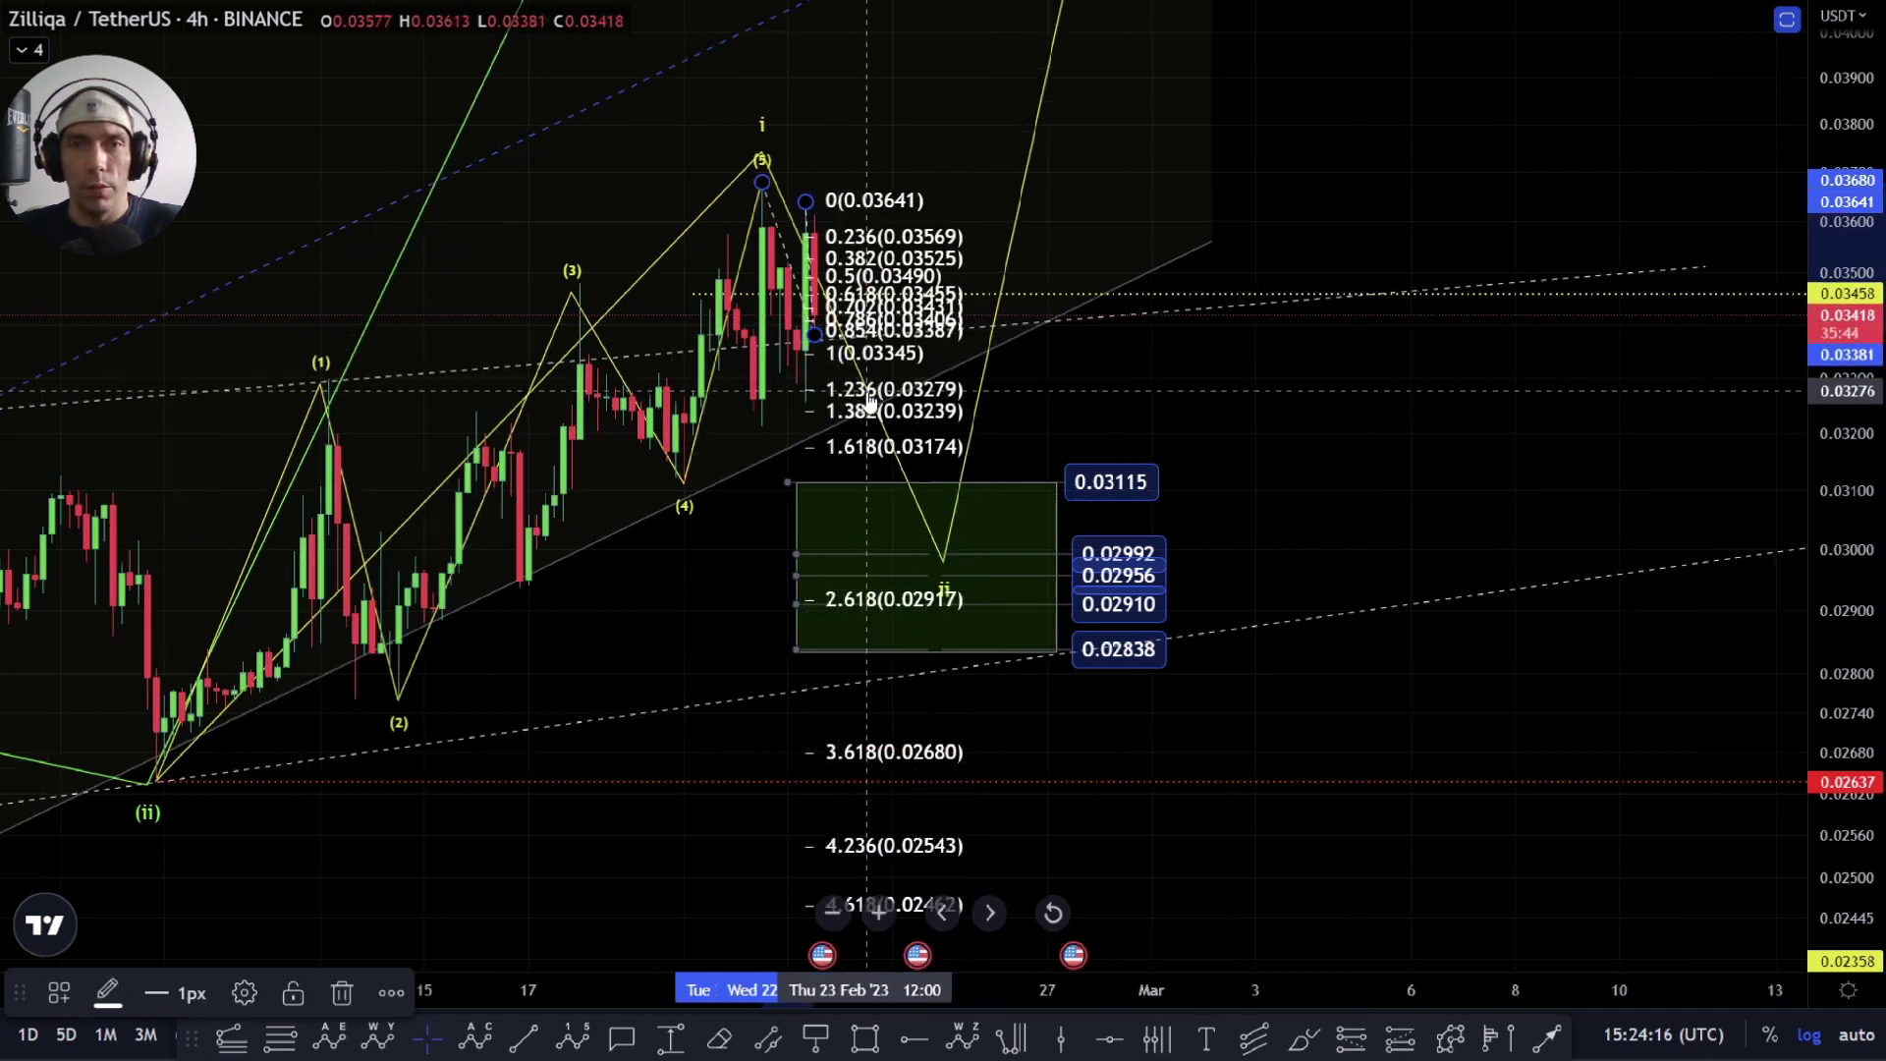
Step: Move the extension's second anchor to the 22 February low at 0.03255 and shift its third anchor to 23 February to widen the level lines
{"action": "scroll", "coordinate": [869, 398], "scroll_direction": "up", "scroll_amount": 3}
{"action": "left_click_drag", "start_coordinate": [742, 336], "coordinate": [718, 402]}
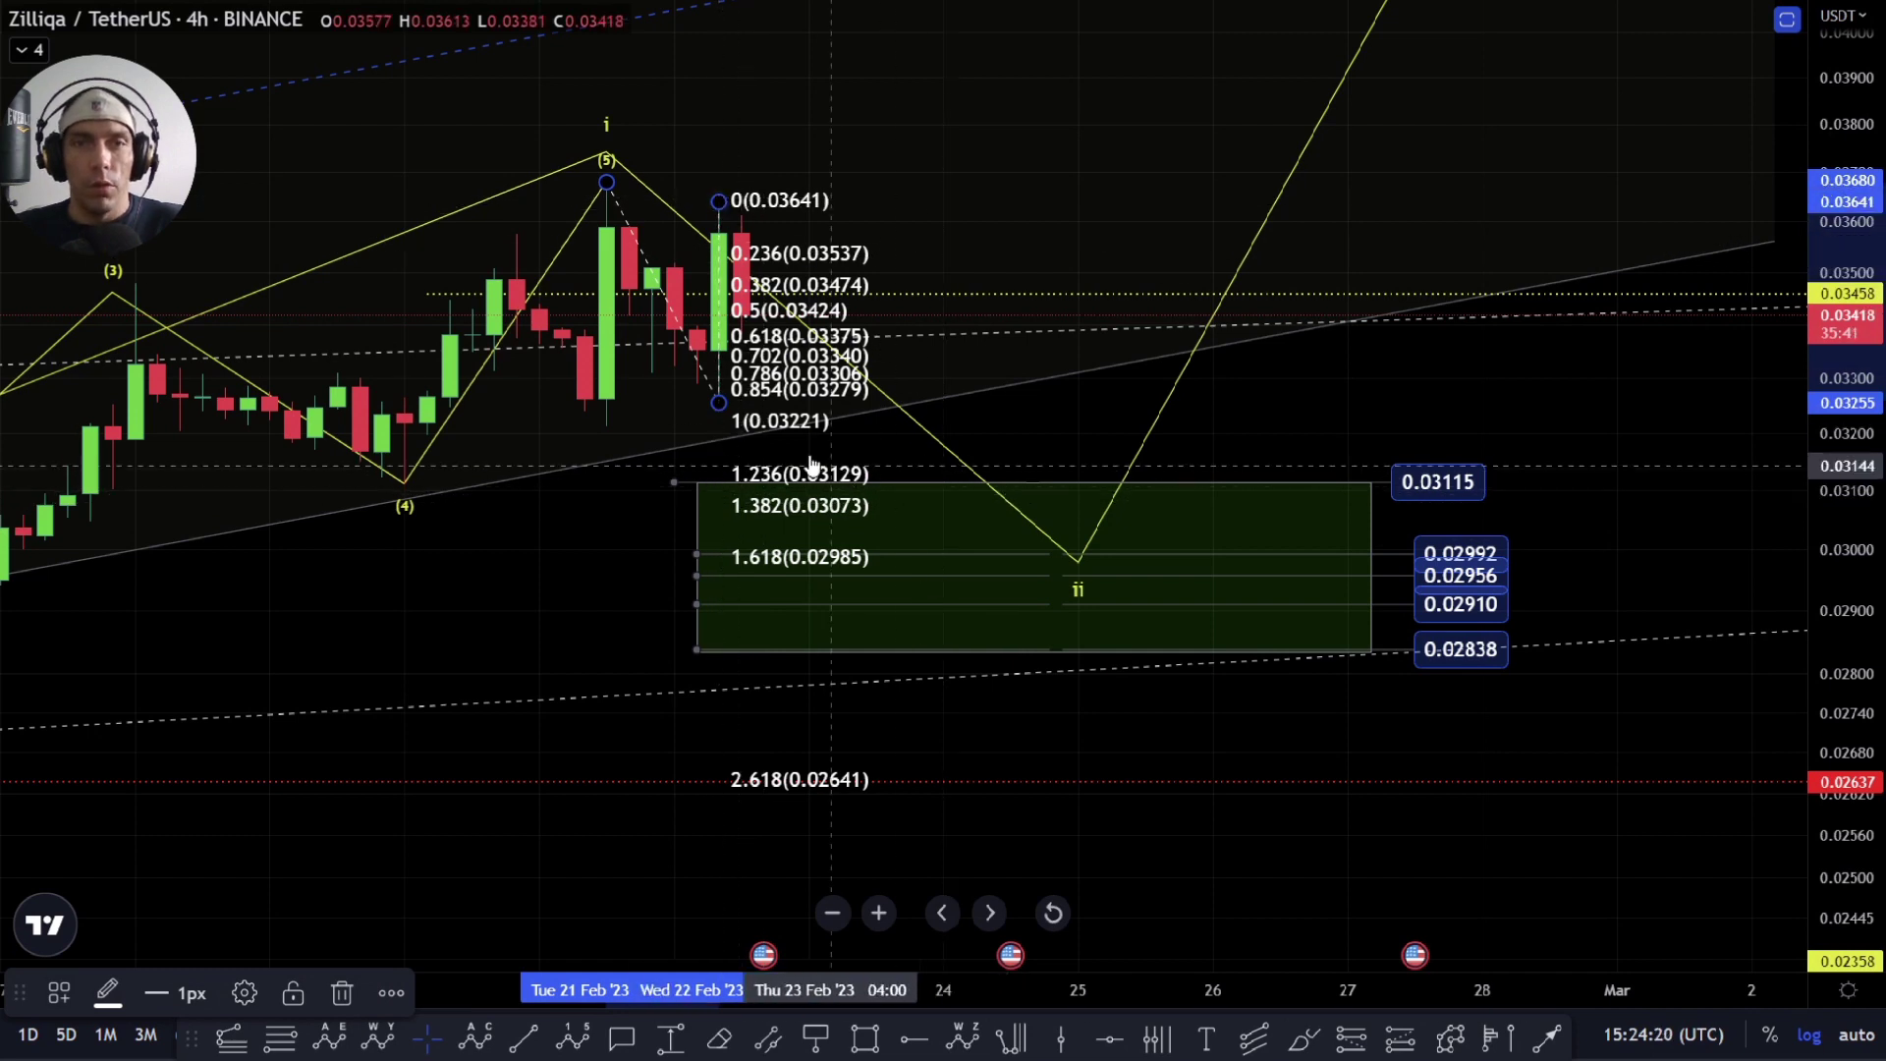
{"action": "left_click_drag", "start_coordinate": [718, 201], "coordinate": [885, 202]}
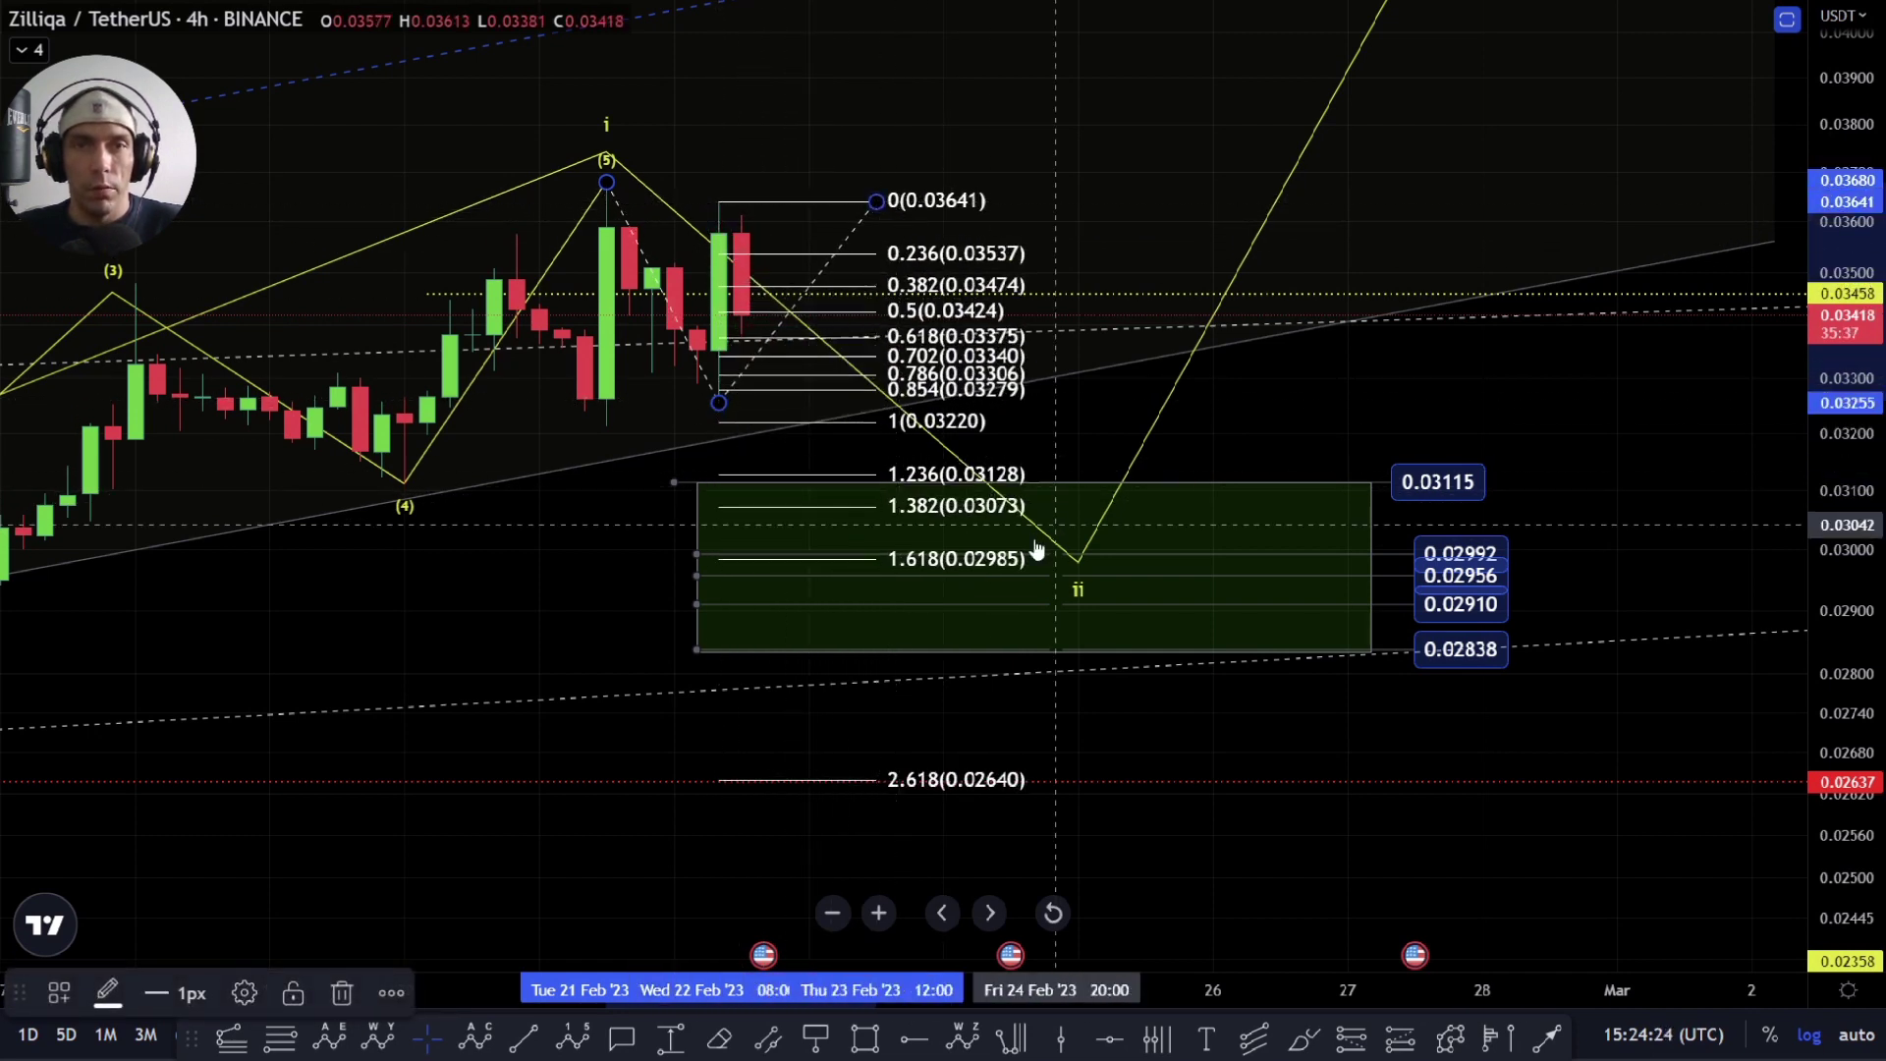
Step: Compare the extension levels with the wave ii target zone and delete the Fibonacci extension
{"action": "scroll", "coordinate": [825, 427], "scroll_direction": "down", "scroll_amount": 2}
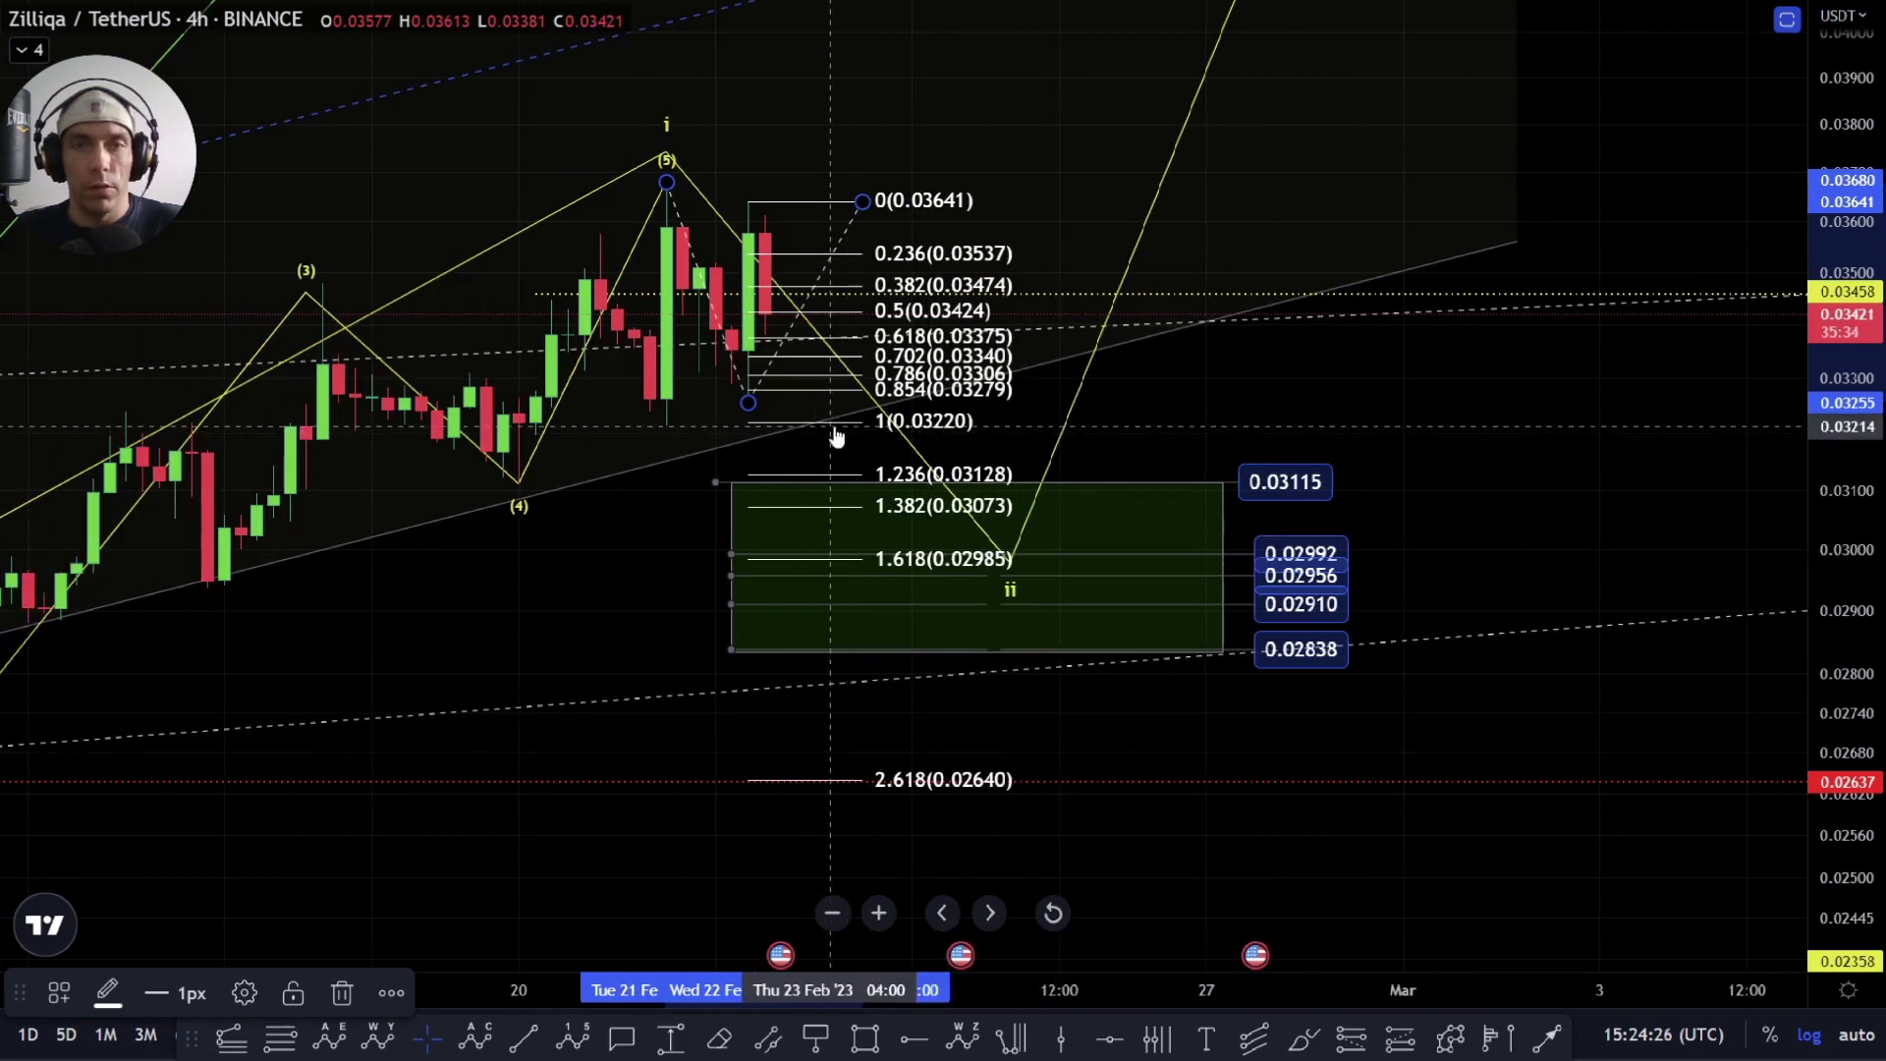
{"action": "scroll", "coordinate": [896, 452], "scroll_direction": "down", "scroll_amount": 2}
{"action": "scroll", "coordinate": [821, 366], "scroll_direction": "down", "scroll_amount": 3}
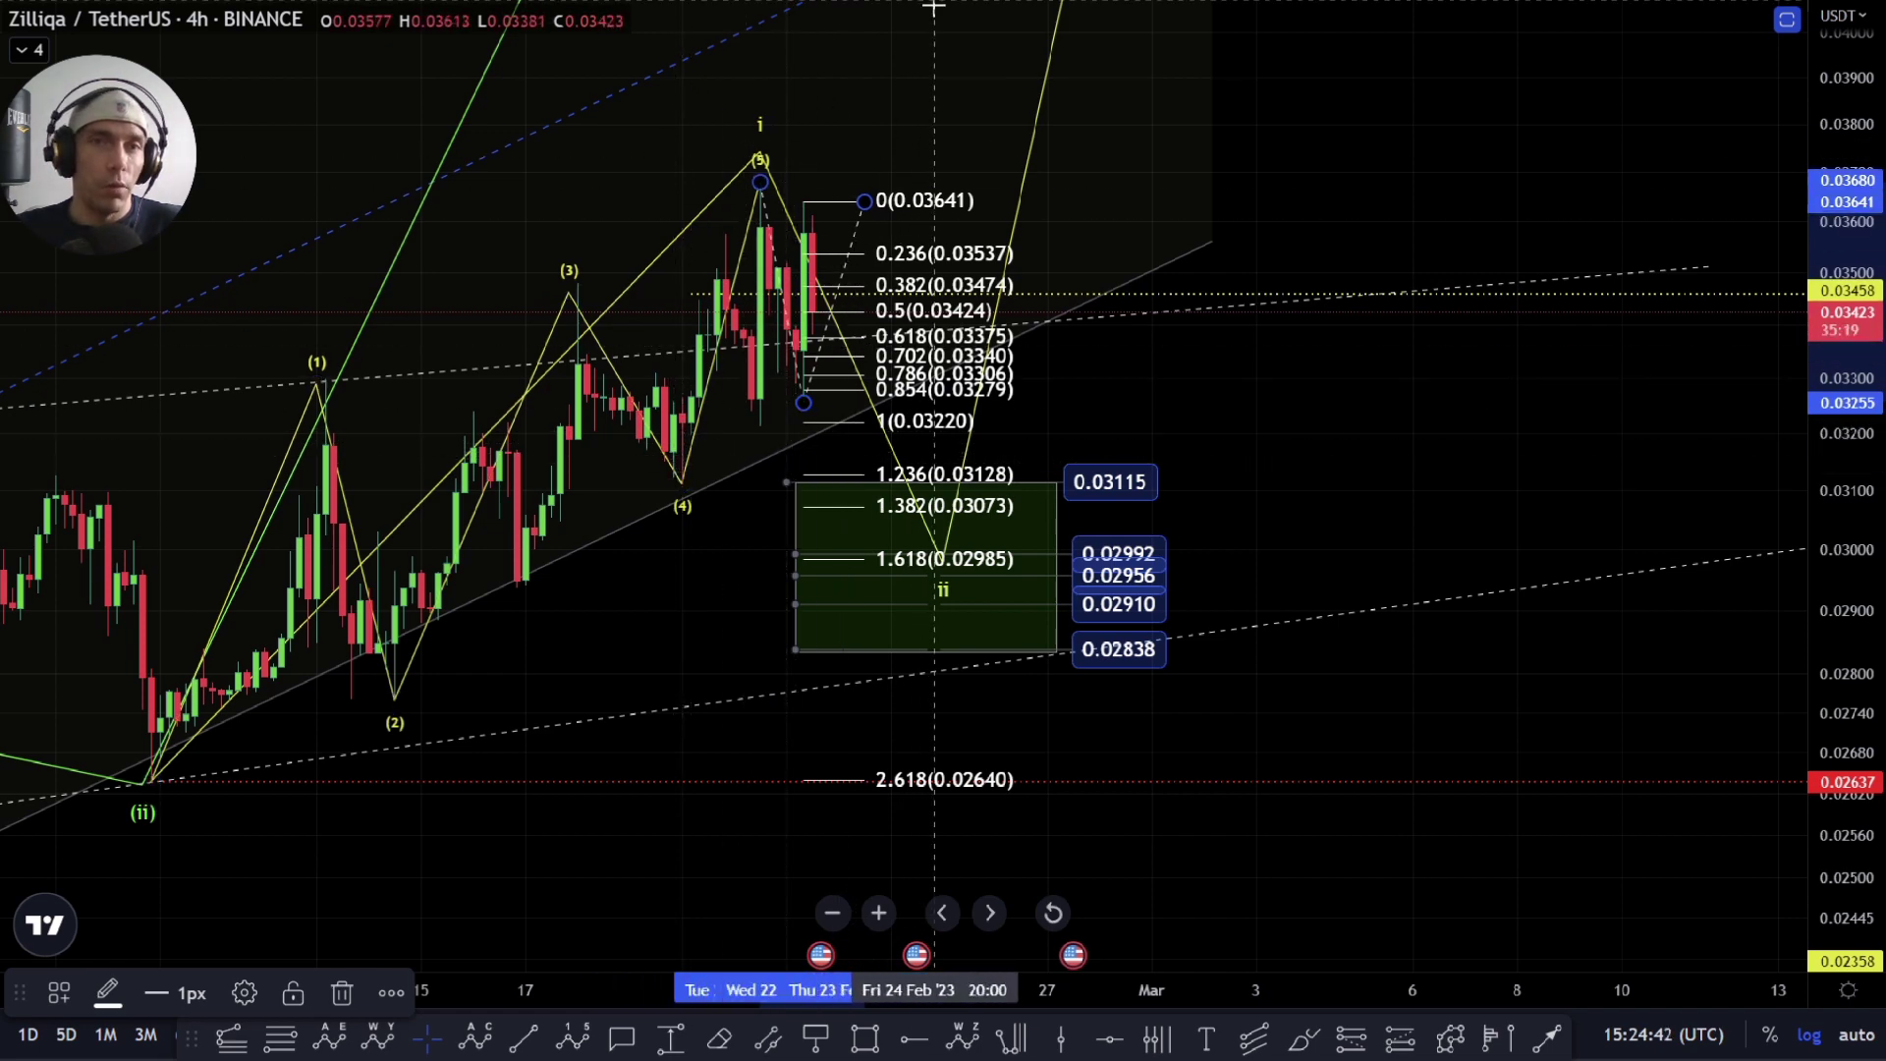
{"action": "left_click_drag", "start_coordinate": [1042, 399], "coordinate": [1052, 522]}
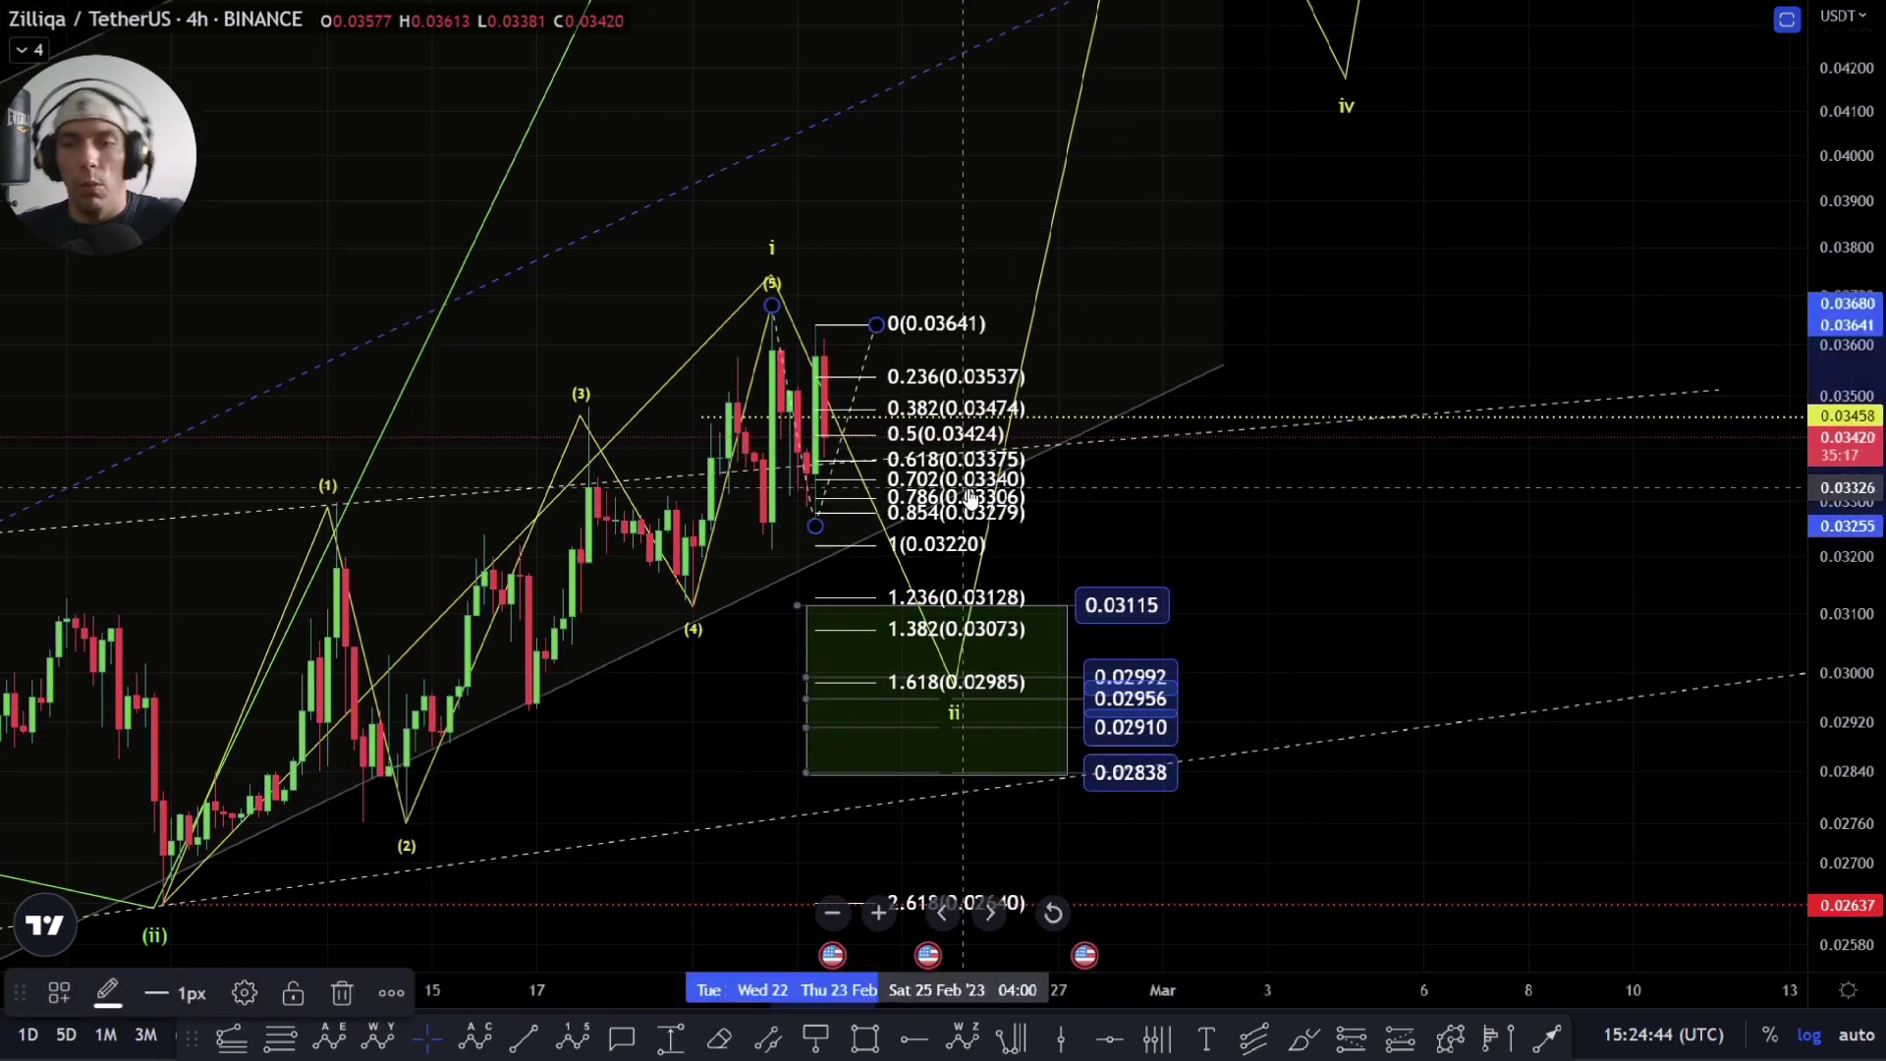
{"action": "key", "text": "Delete"}
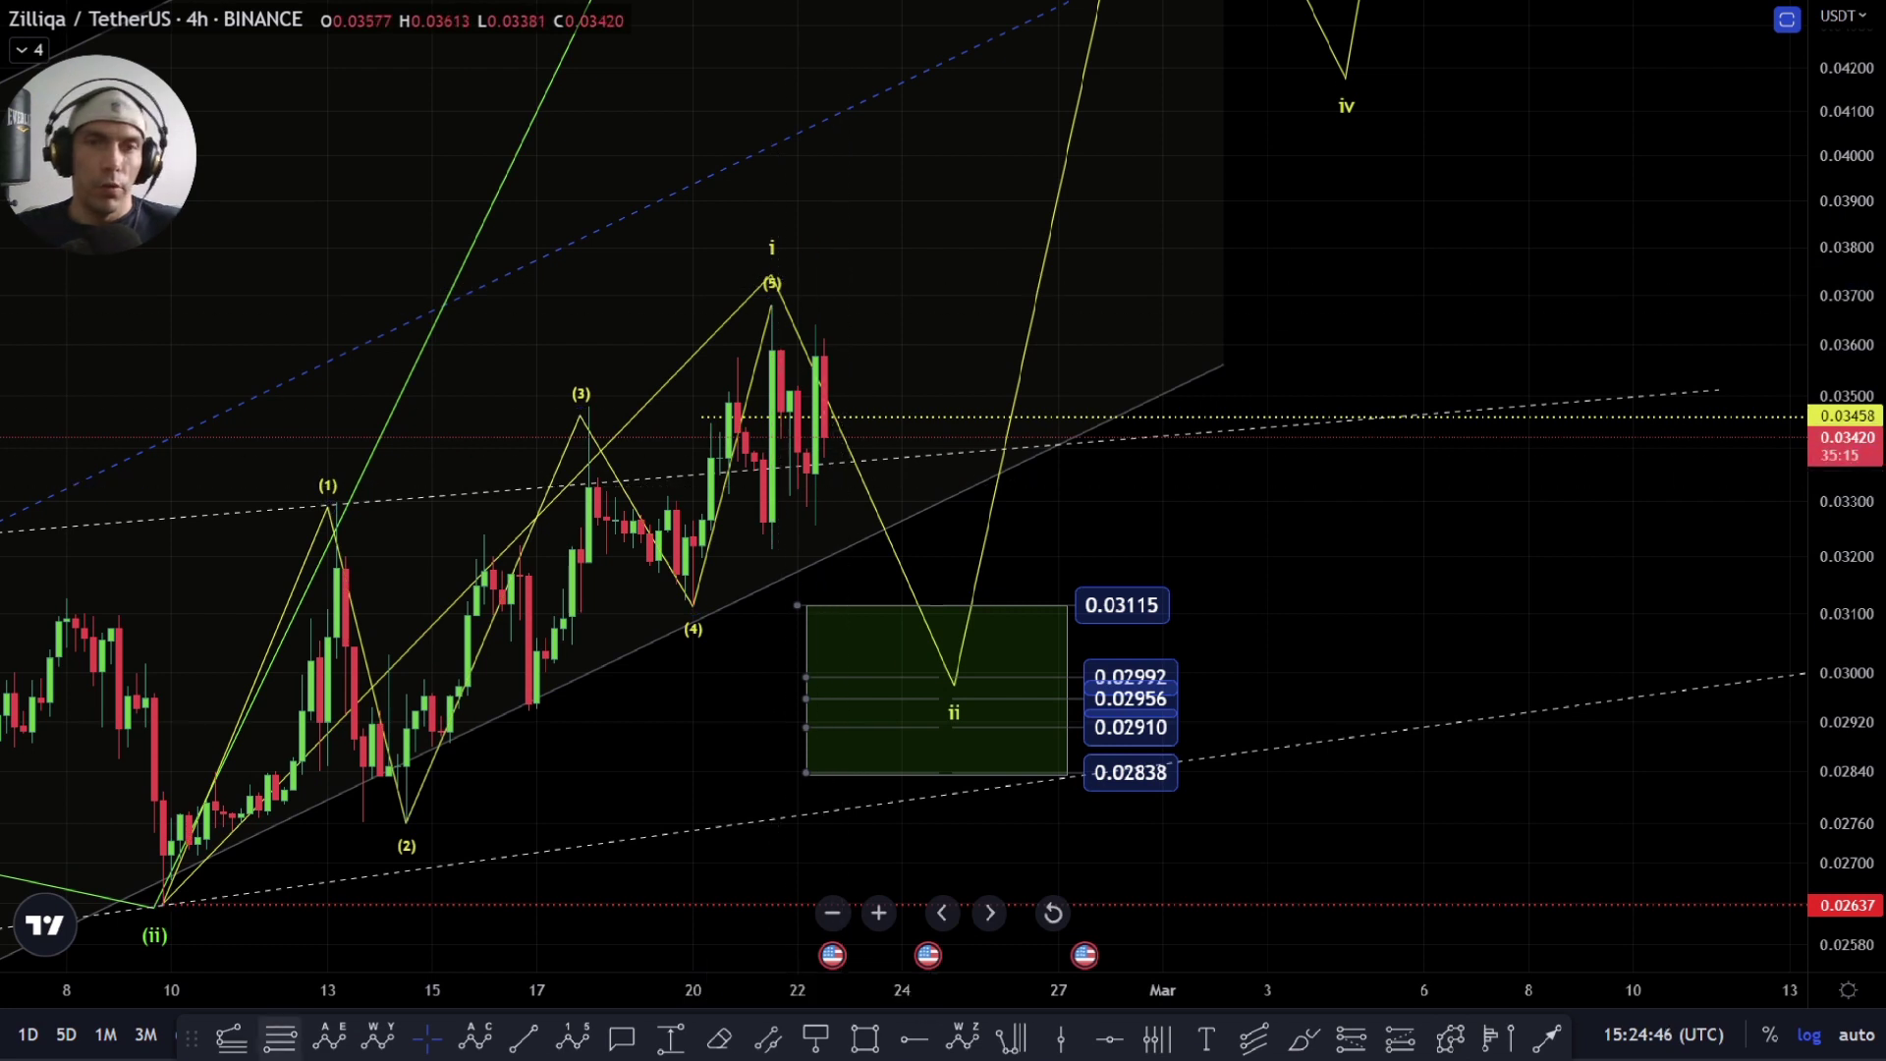
Step: Draw a Fibonacci extension from the 21 February low at 0.03213 to the high at 0.03680 and the pullback low at 0.03255
{"action": "left_click", "coordinate": [228, 1034]}
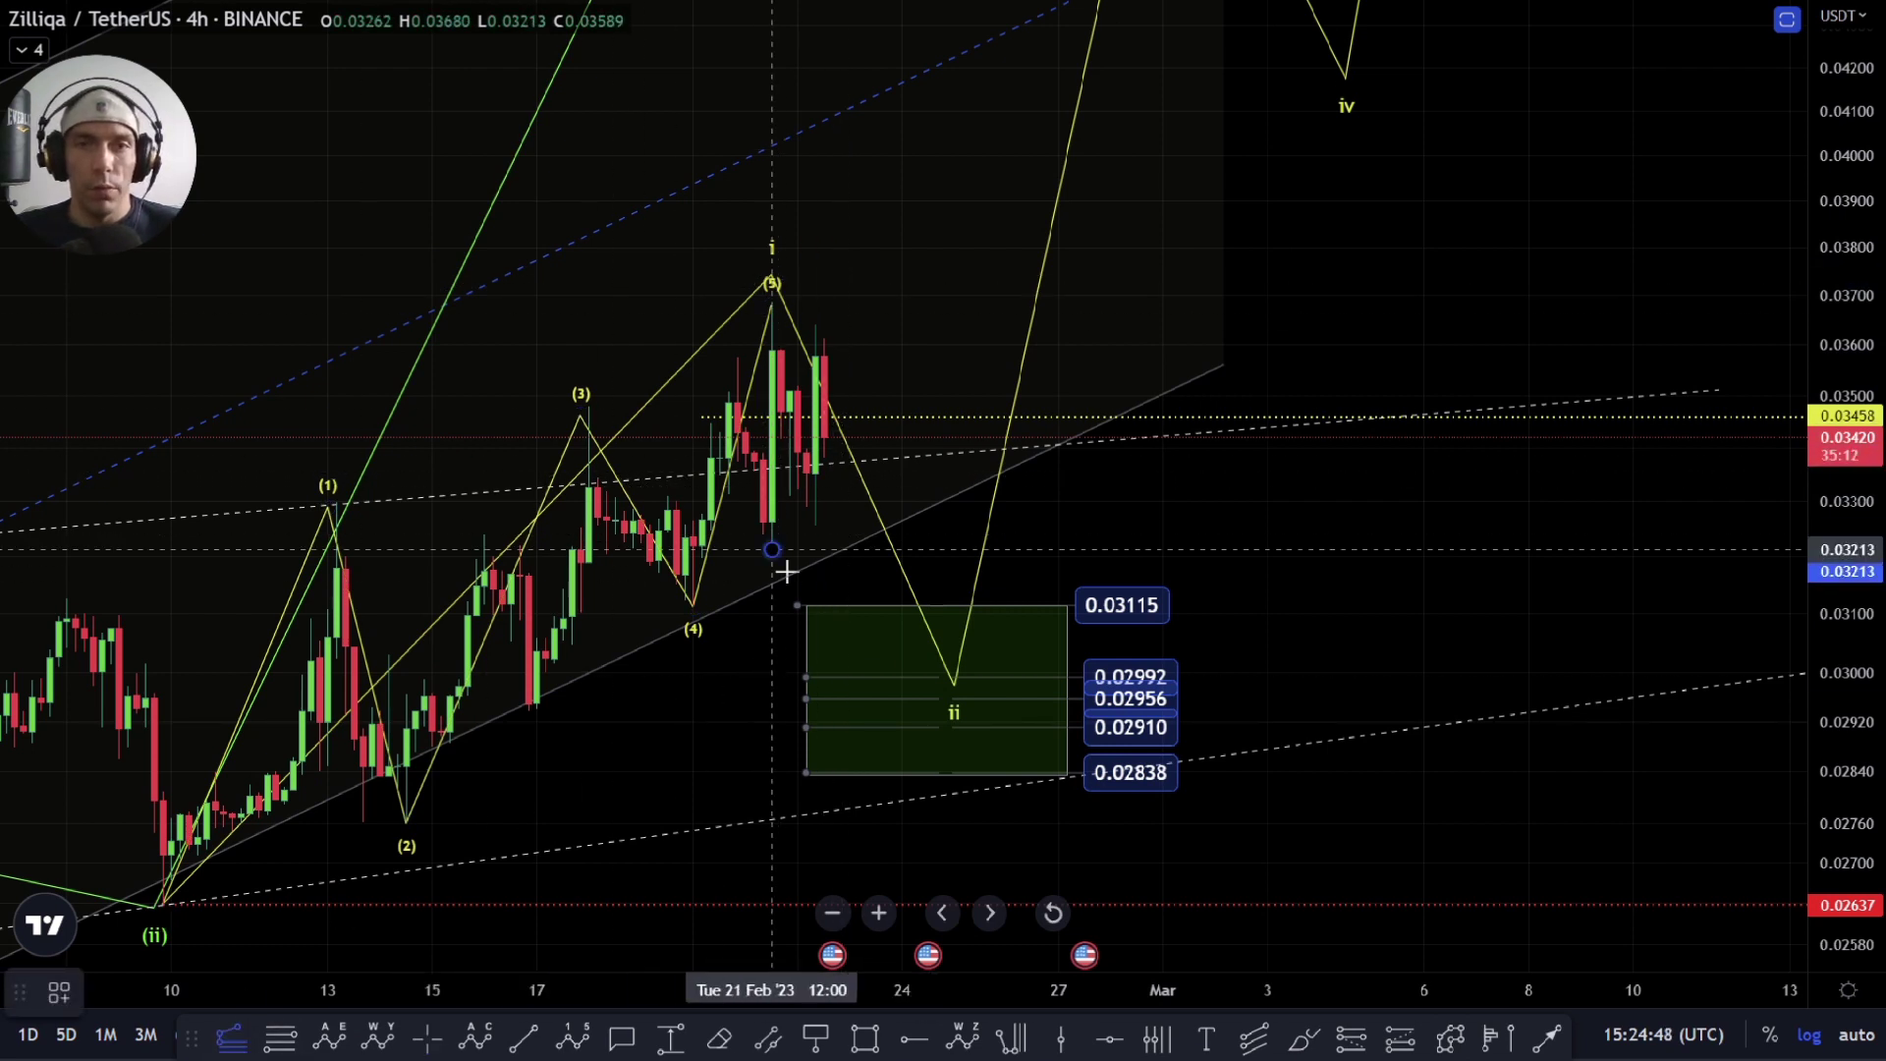
{"action": "left_click", "coordinate": [772, 305]}
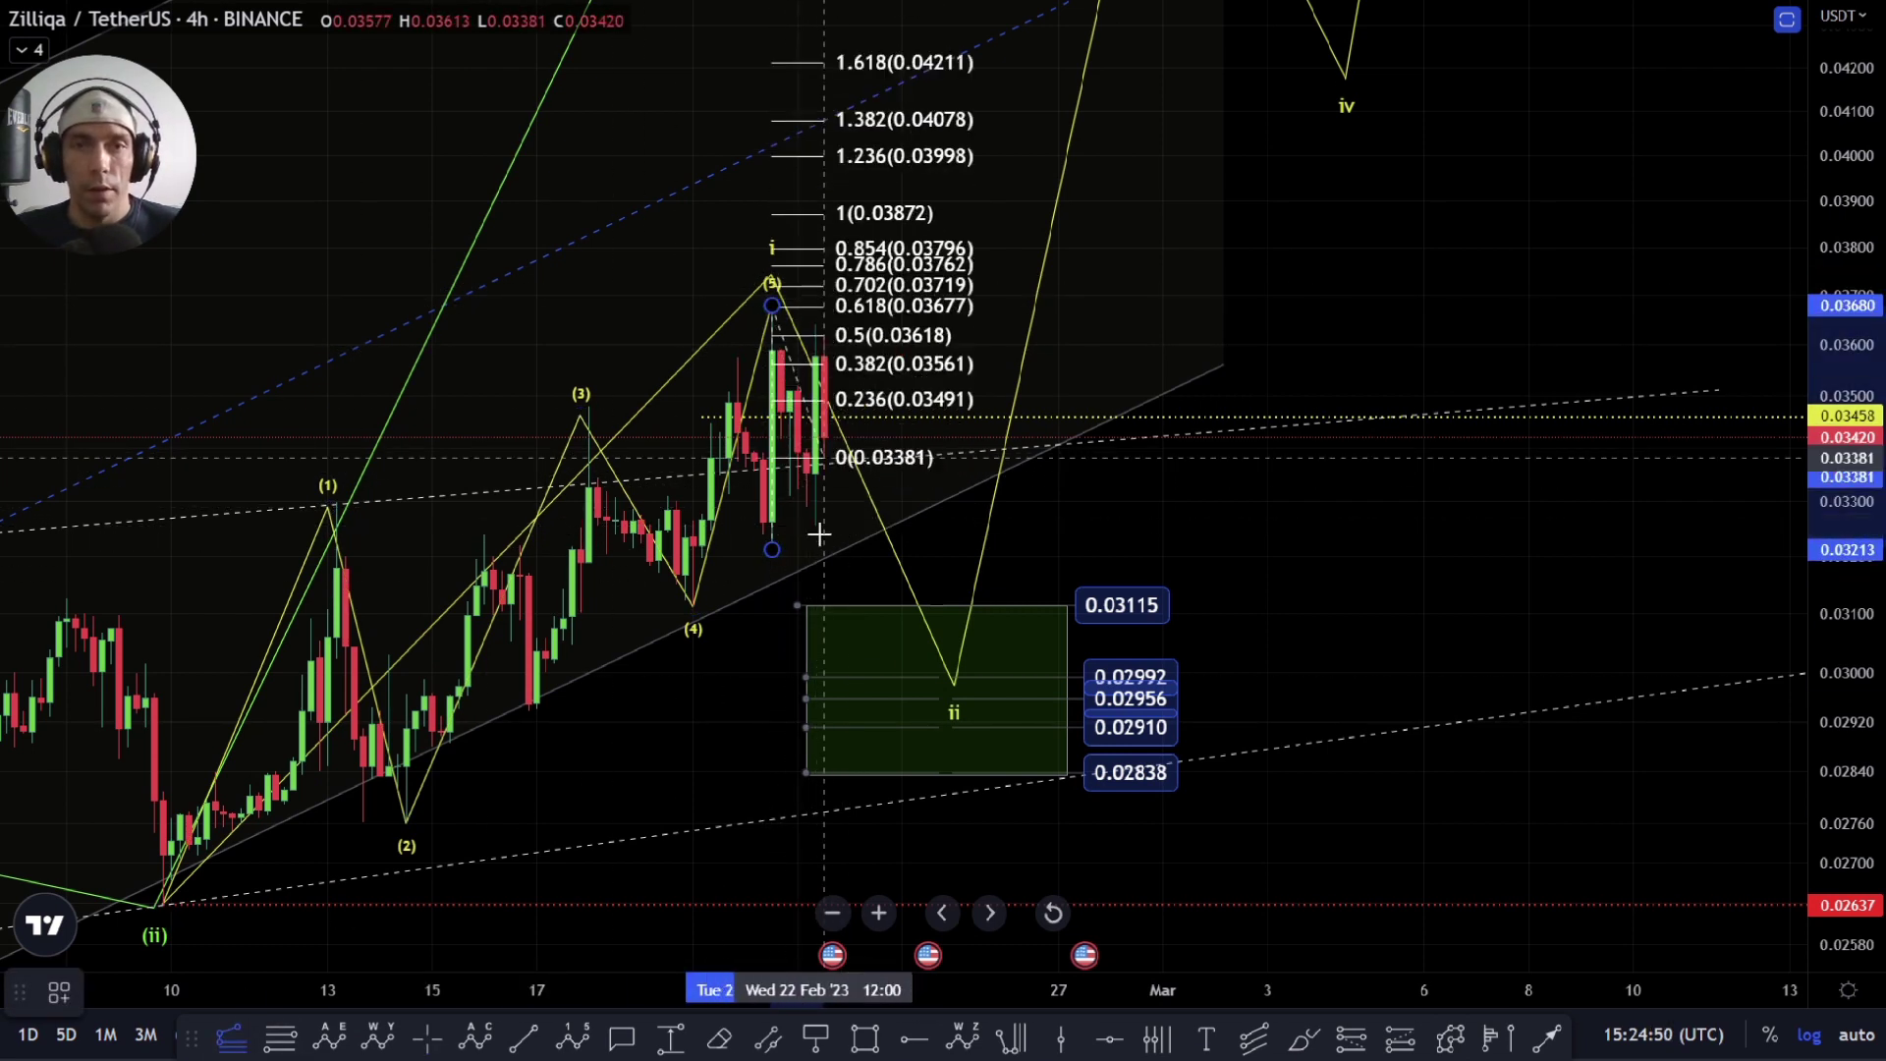
{"action": "left_click", "coordinate": [819, 533]}
{"action": "left_click_drag", "start_coordinate": [828, 467], "coordinate": [818, 527]}
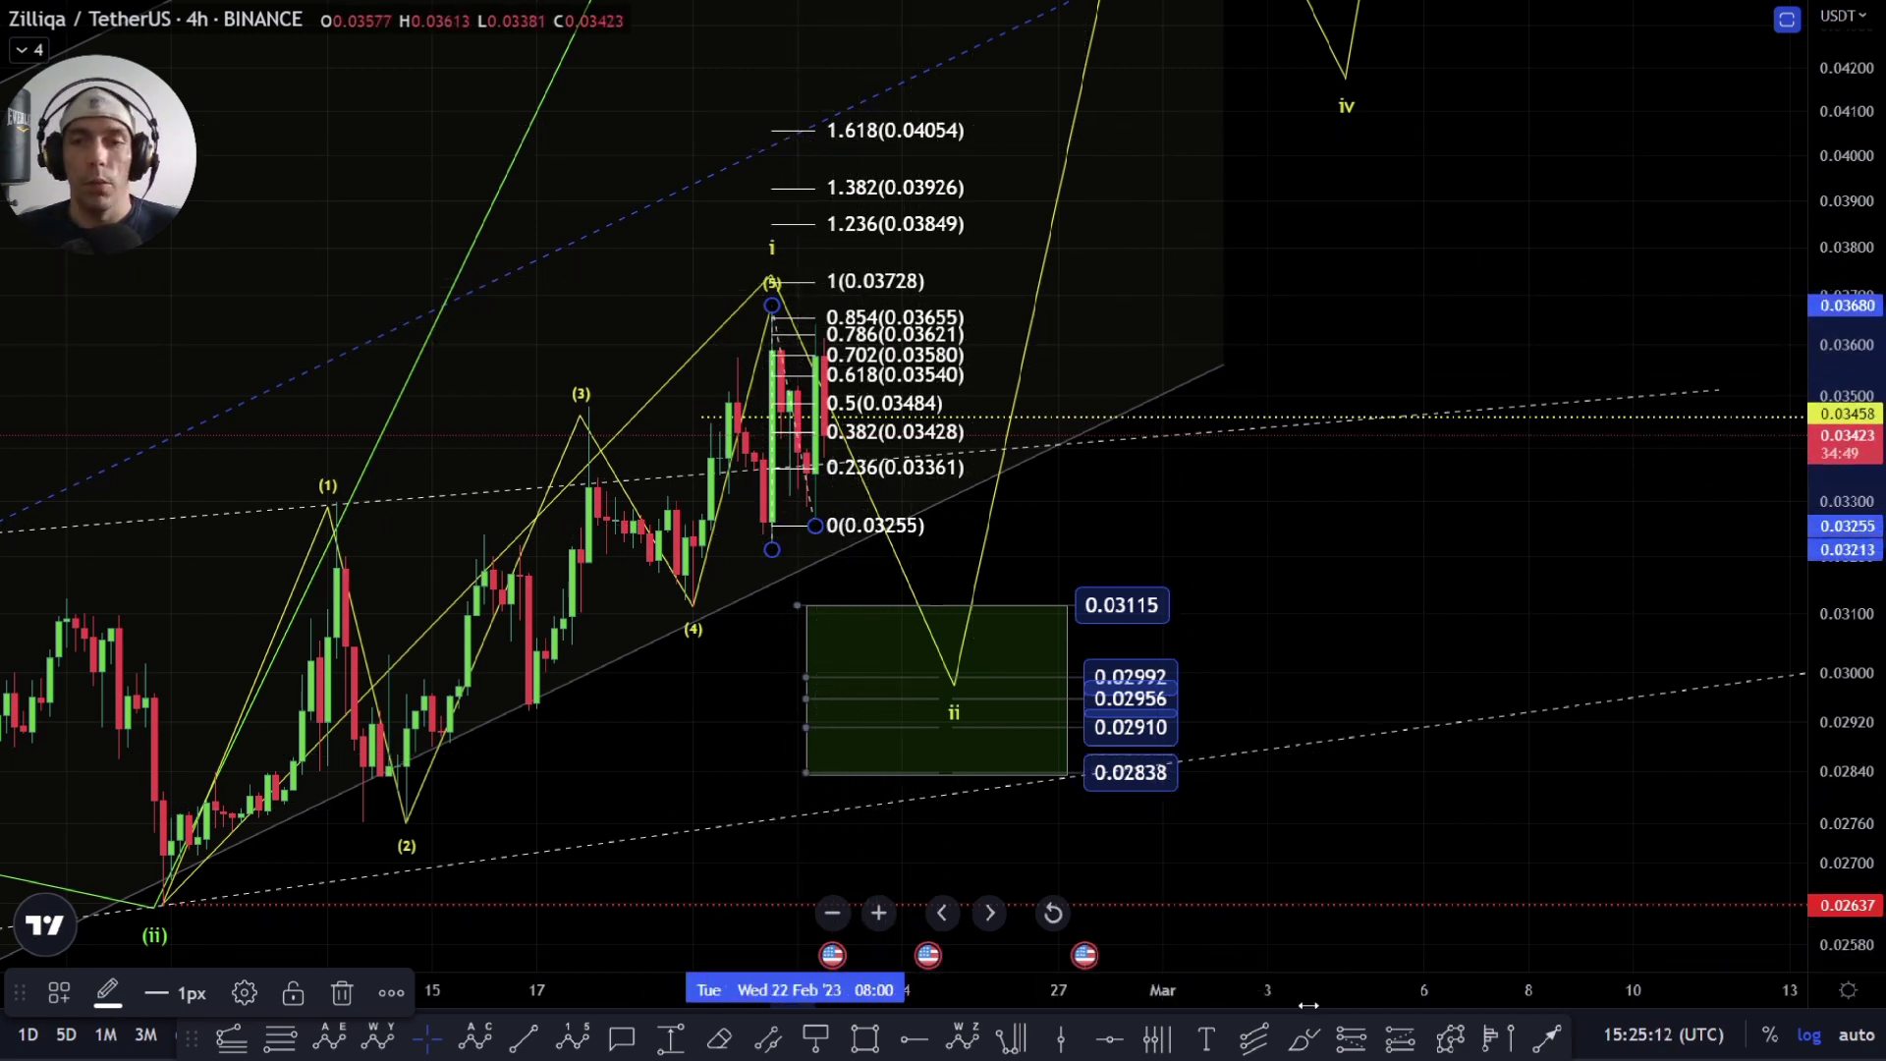
Step: Draw a five-leg yellow path from the 0.03255 low, with the third leg peaking near 0.0407 and the fifth near 0.0430
{"action": "left_click", "coordinate": [1449, 1044]}
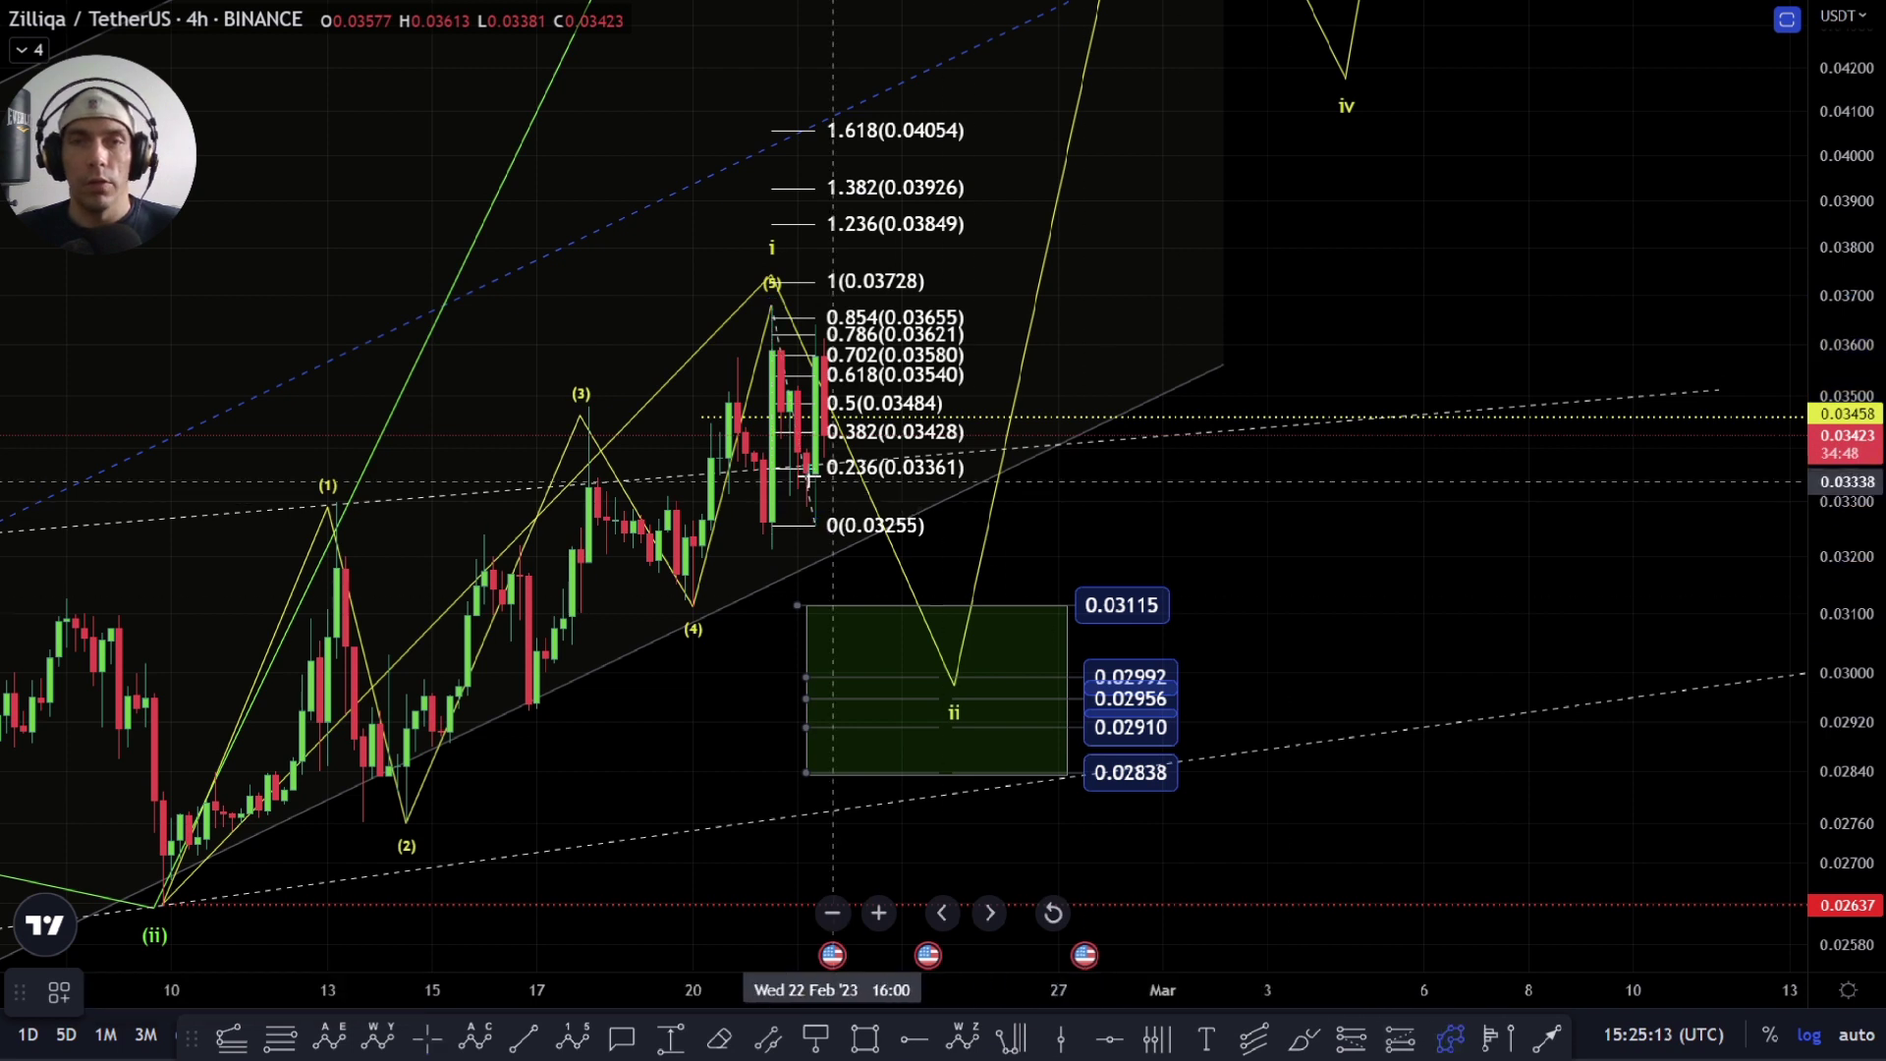
{"action": "left_click", "coordinate": [823, 525]}
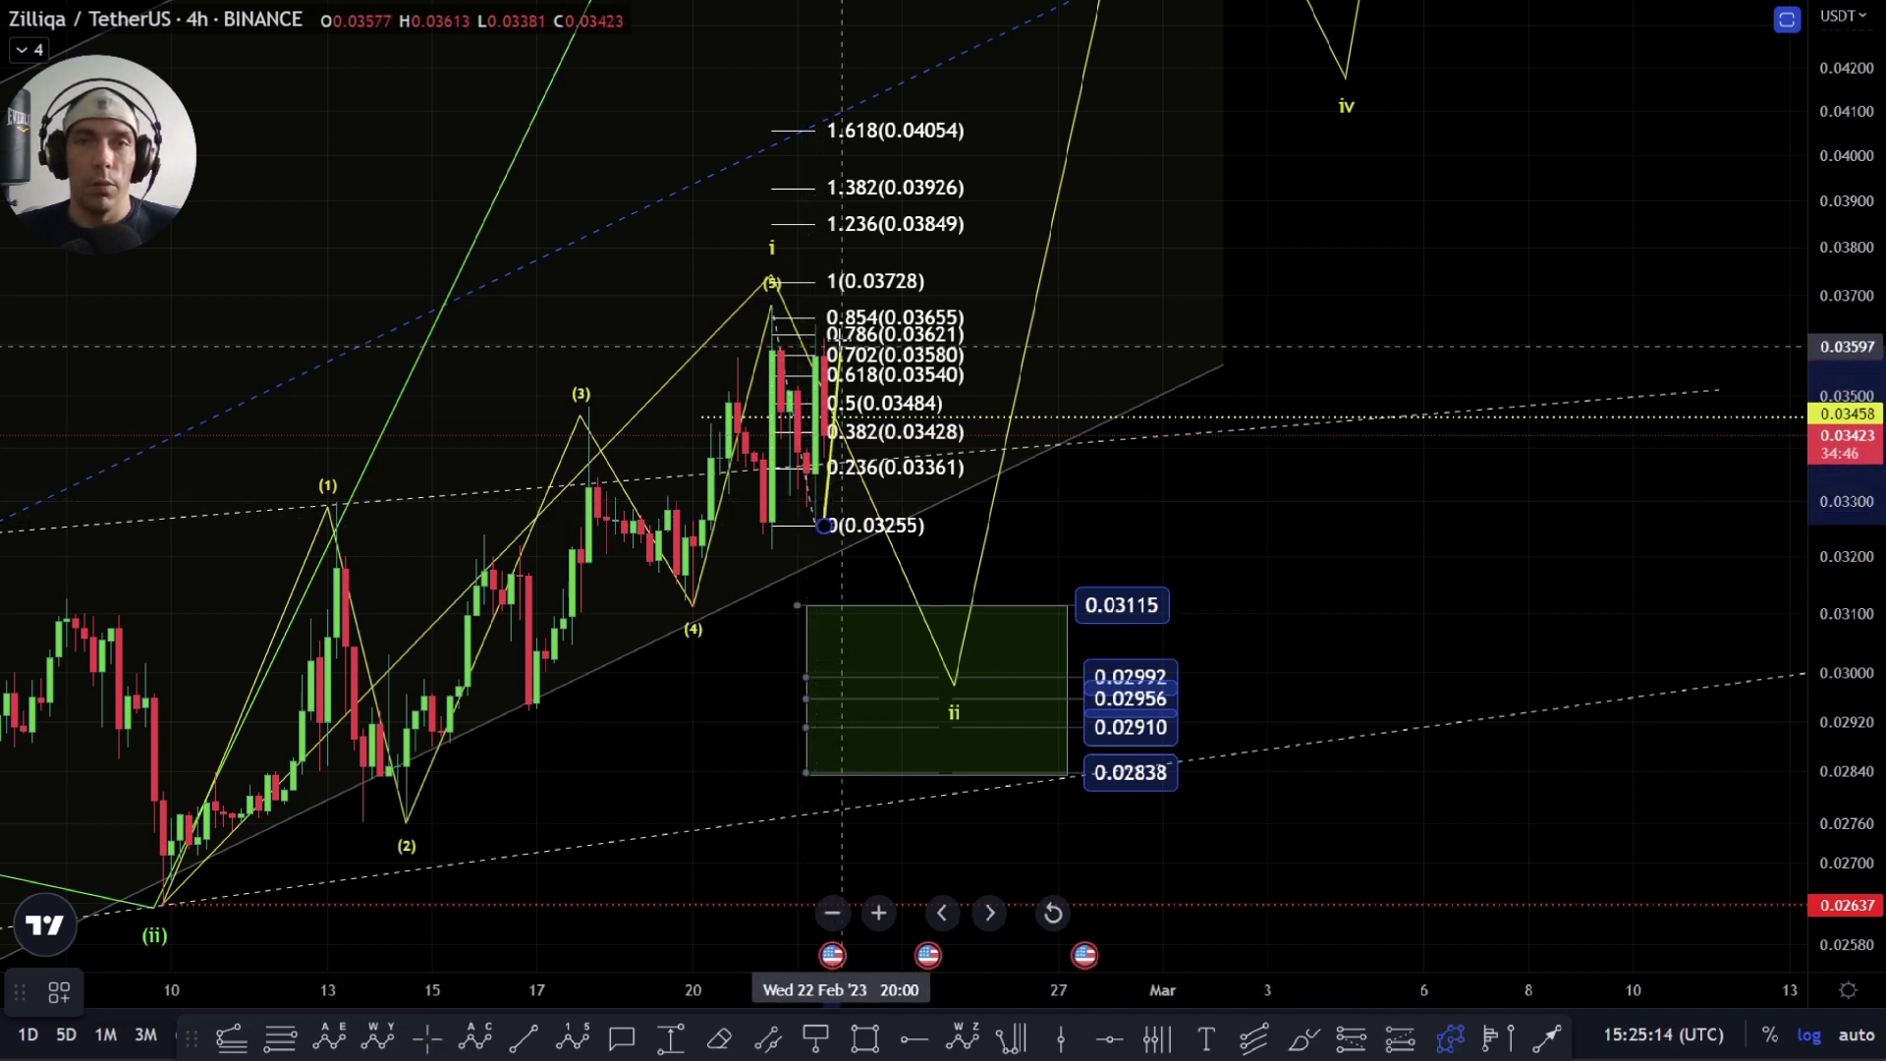
{"action": "left_click", "coordinate": [886, 464]}
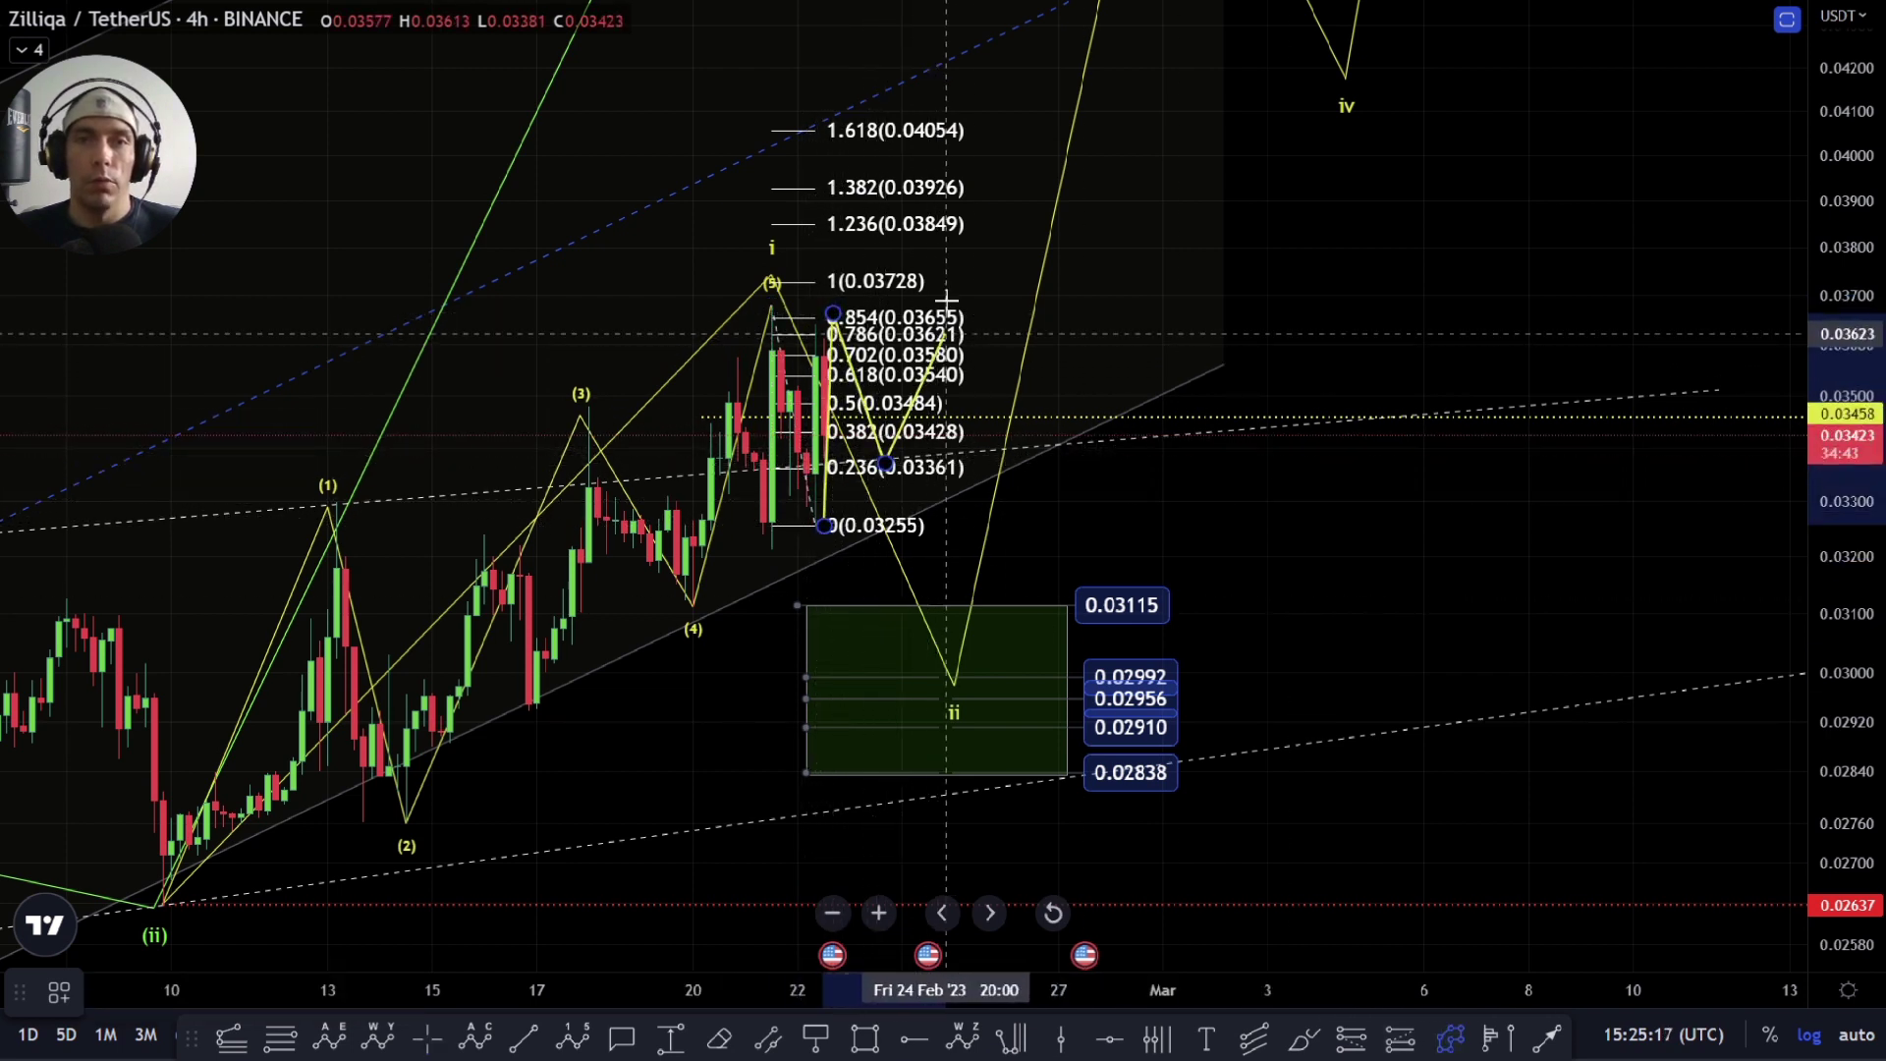
{"action": "left_click", "coordinate": [963, 119]}
{"action": "left_click", "coordinate": [1015, 187]}
{"action": "left_click", "coordinate": [1043, 25]}
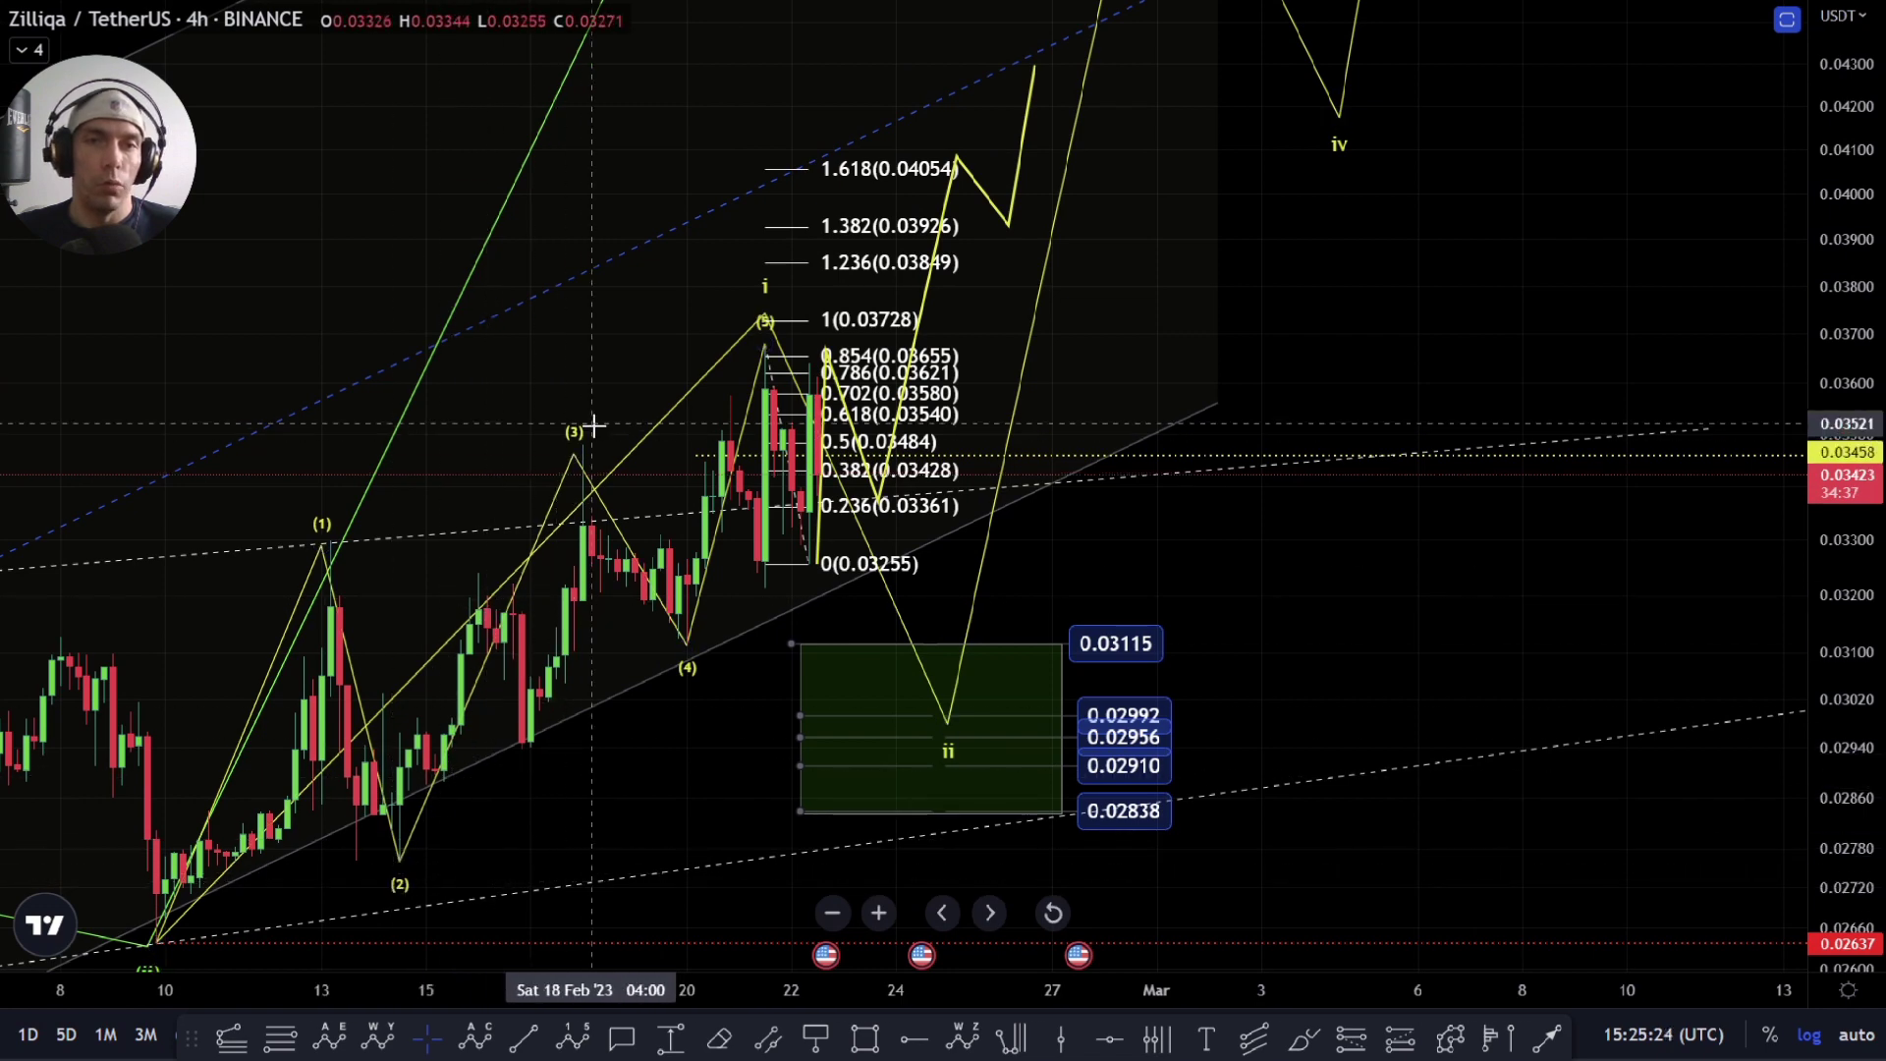
Step: Delete the Fibonacci extension anchored at the 0.03213 low, keeping the yellow five-leg path
{"action": "left_click_drag", "start_coordinate": [953, 76], "coordinate": [1127, 303]}
{"action": "left_click_drag", "start_coordinate": [1847, 344], "coordinate": [1847, 555]}
{"action": "scroll", "coordinate": [1045, 514], "scroll_direction": "down", "scroll_amount": 2}
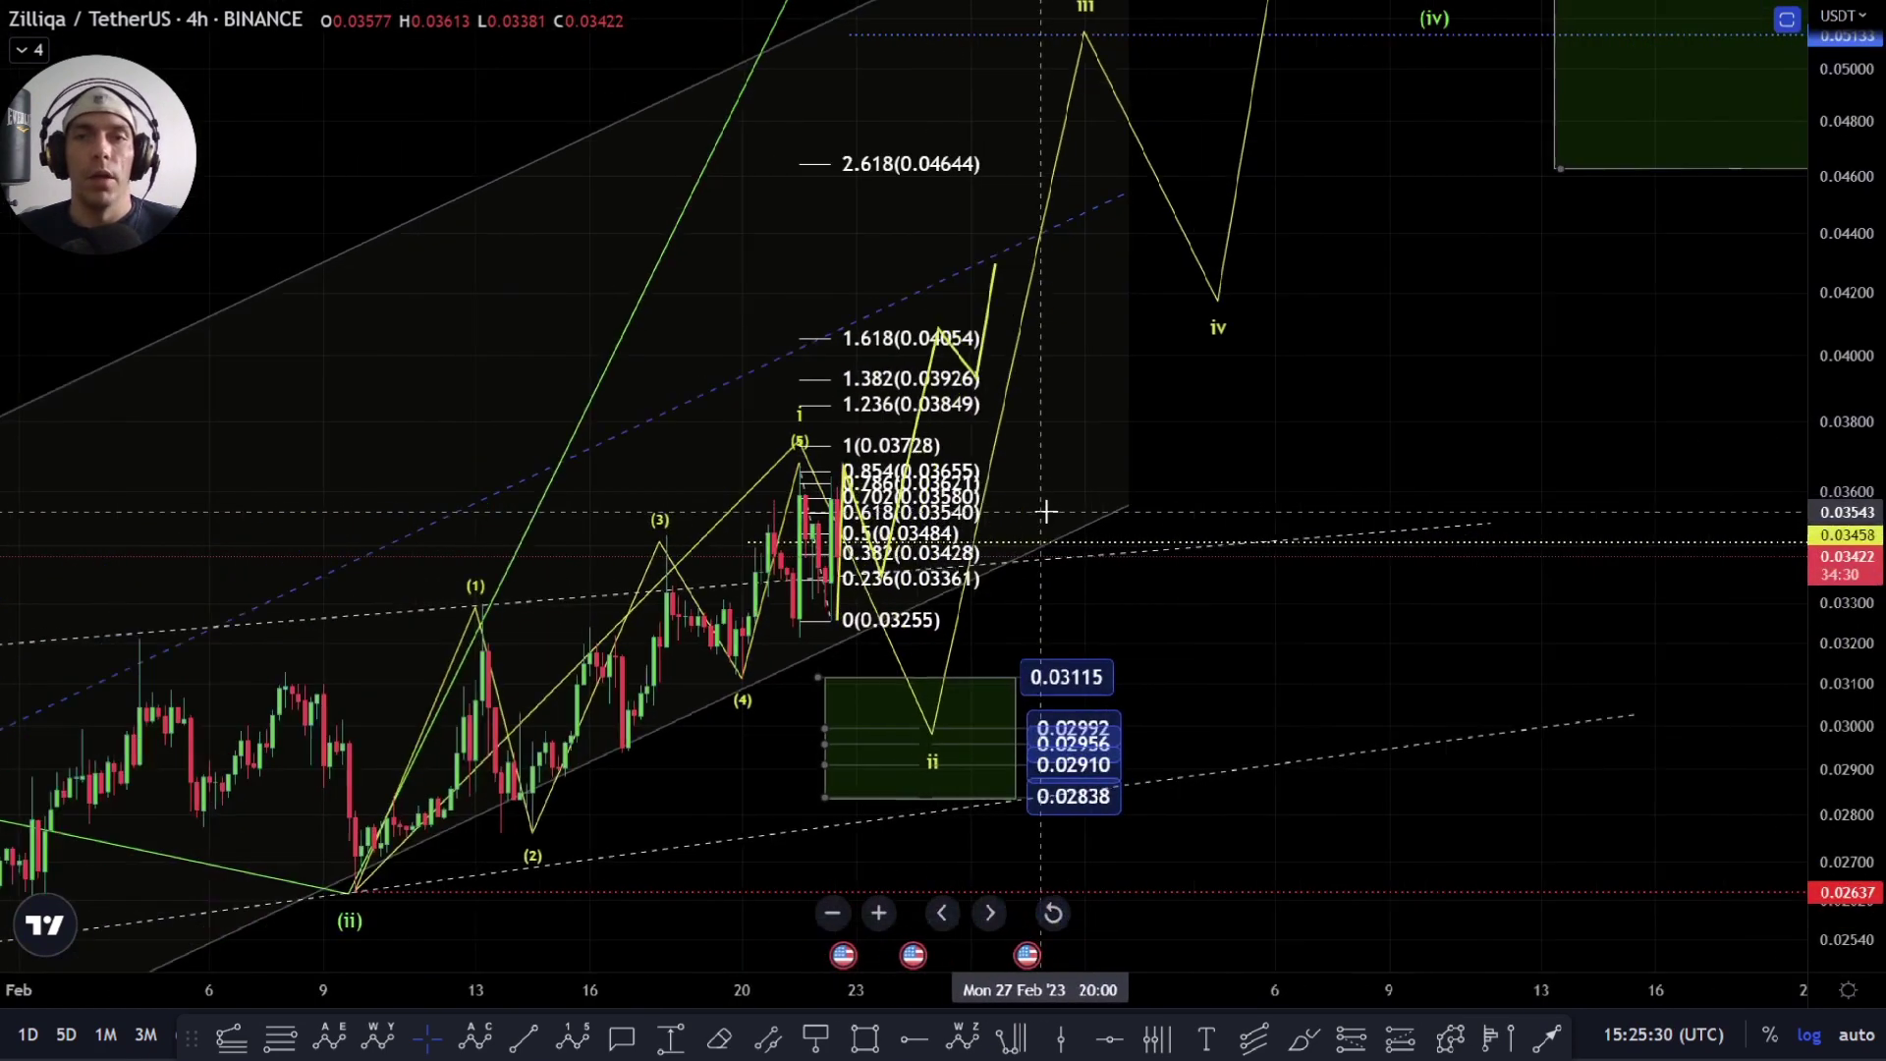
{"action": "left_click", "coordinate": [918, 469]}
{"action": "key", "text": "Delete"}
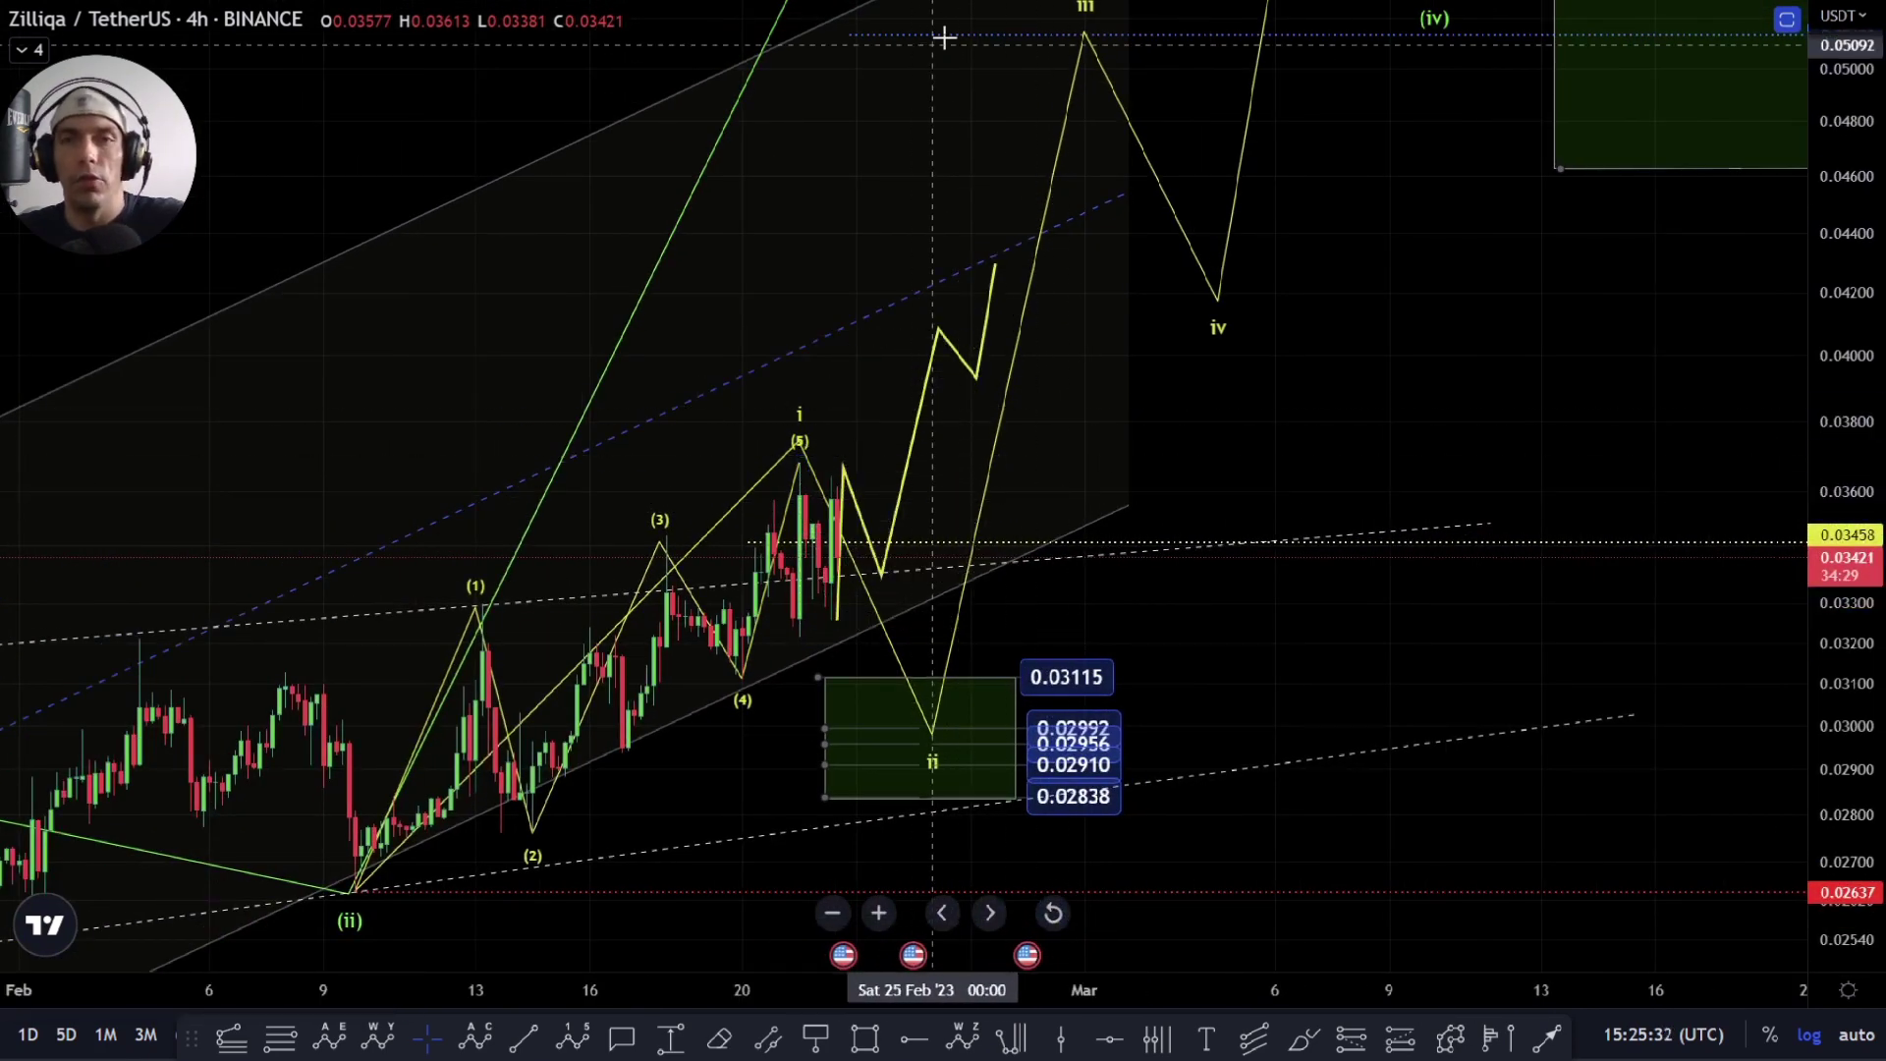
Step: Compare the yellow five-leg path with the larger wave iii, iv and v projection and delete the path
{"action": "left_click_drag", "start_coordinate": [1205, 391], "coordinate": [1197, 337]}
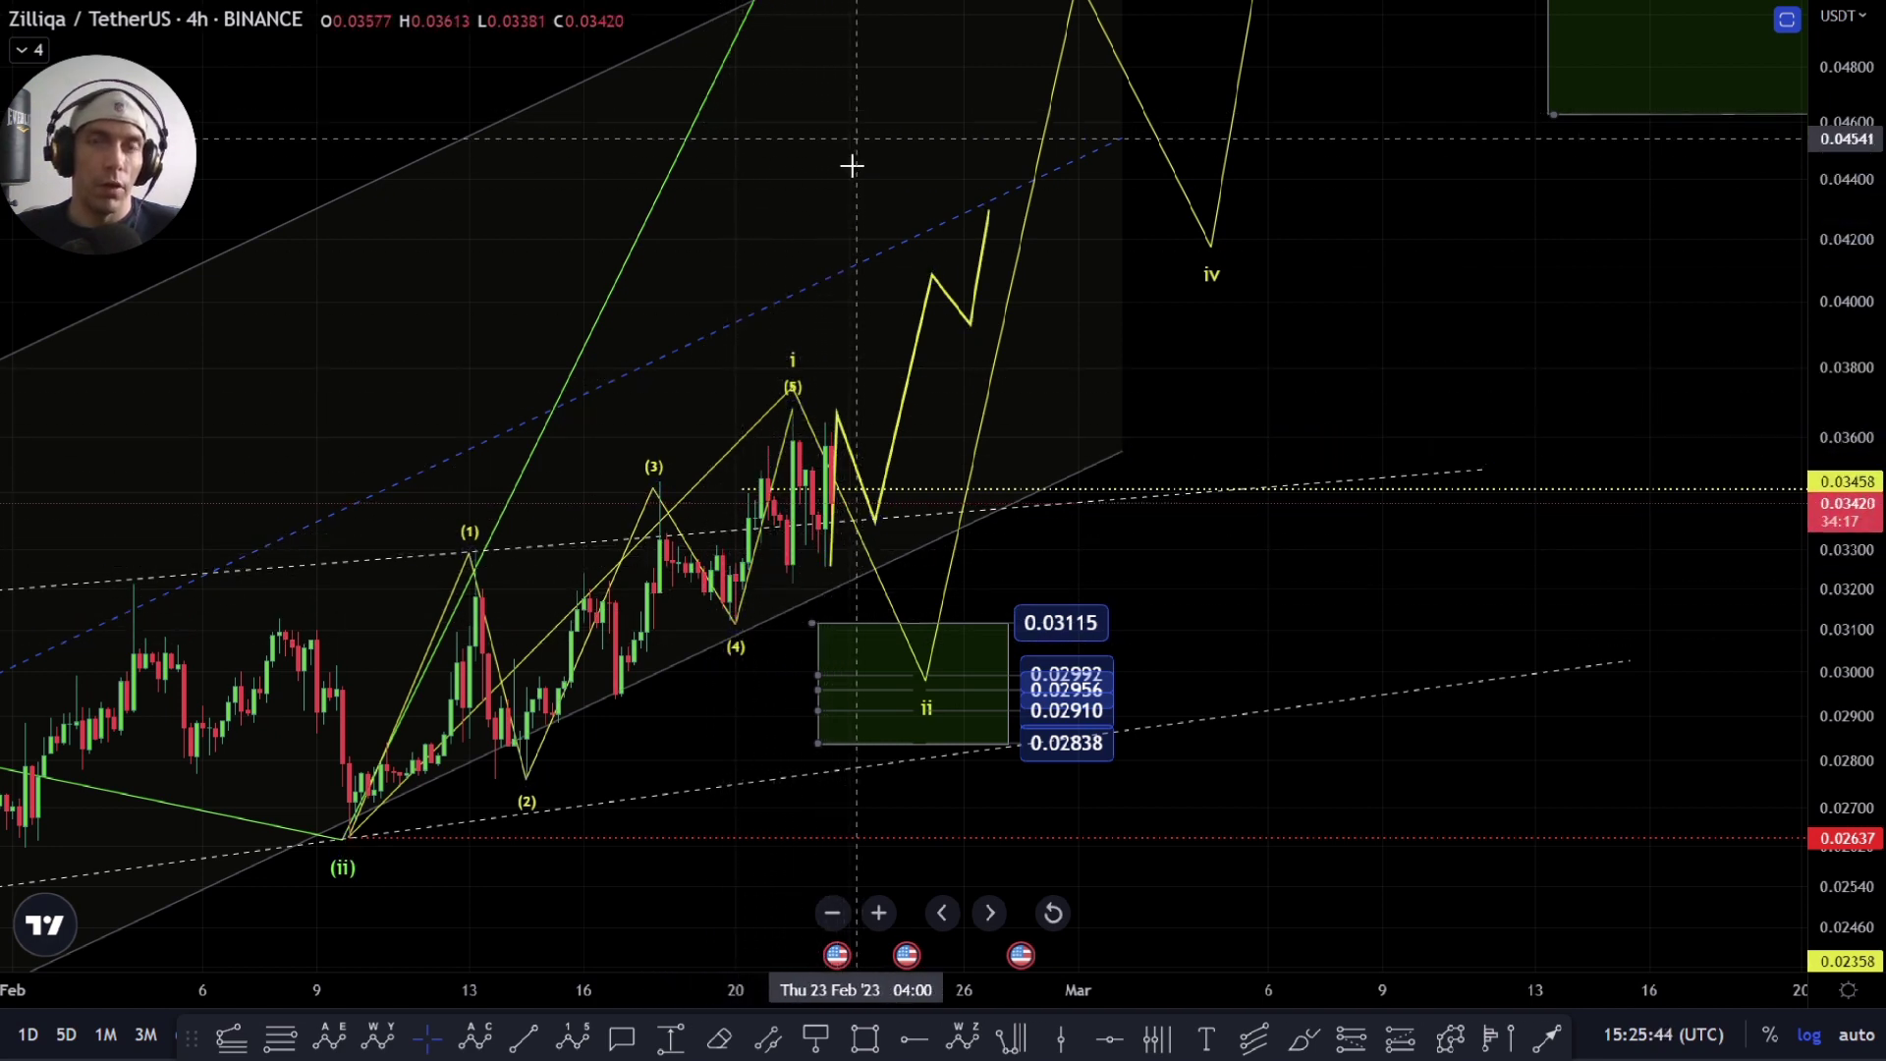
{"action": "scroll", "coordinate": [1285, 569], "scroll_direction": "down", "scroll_amount": 5}
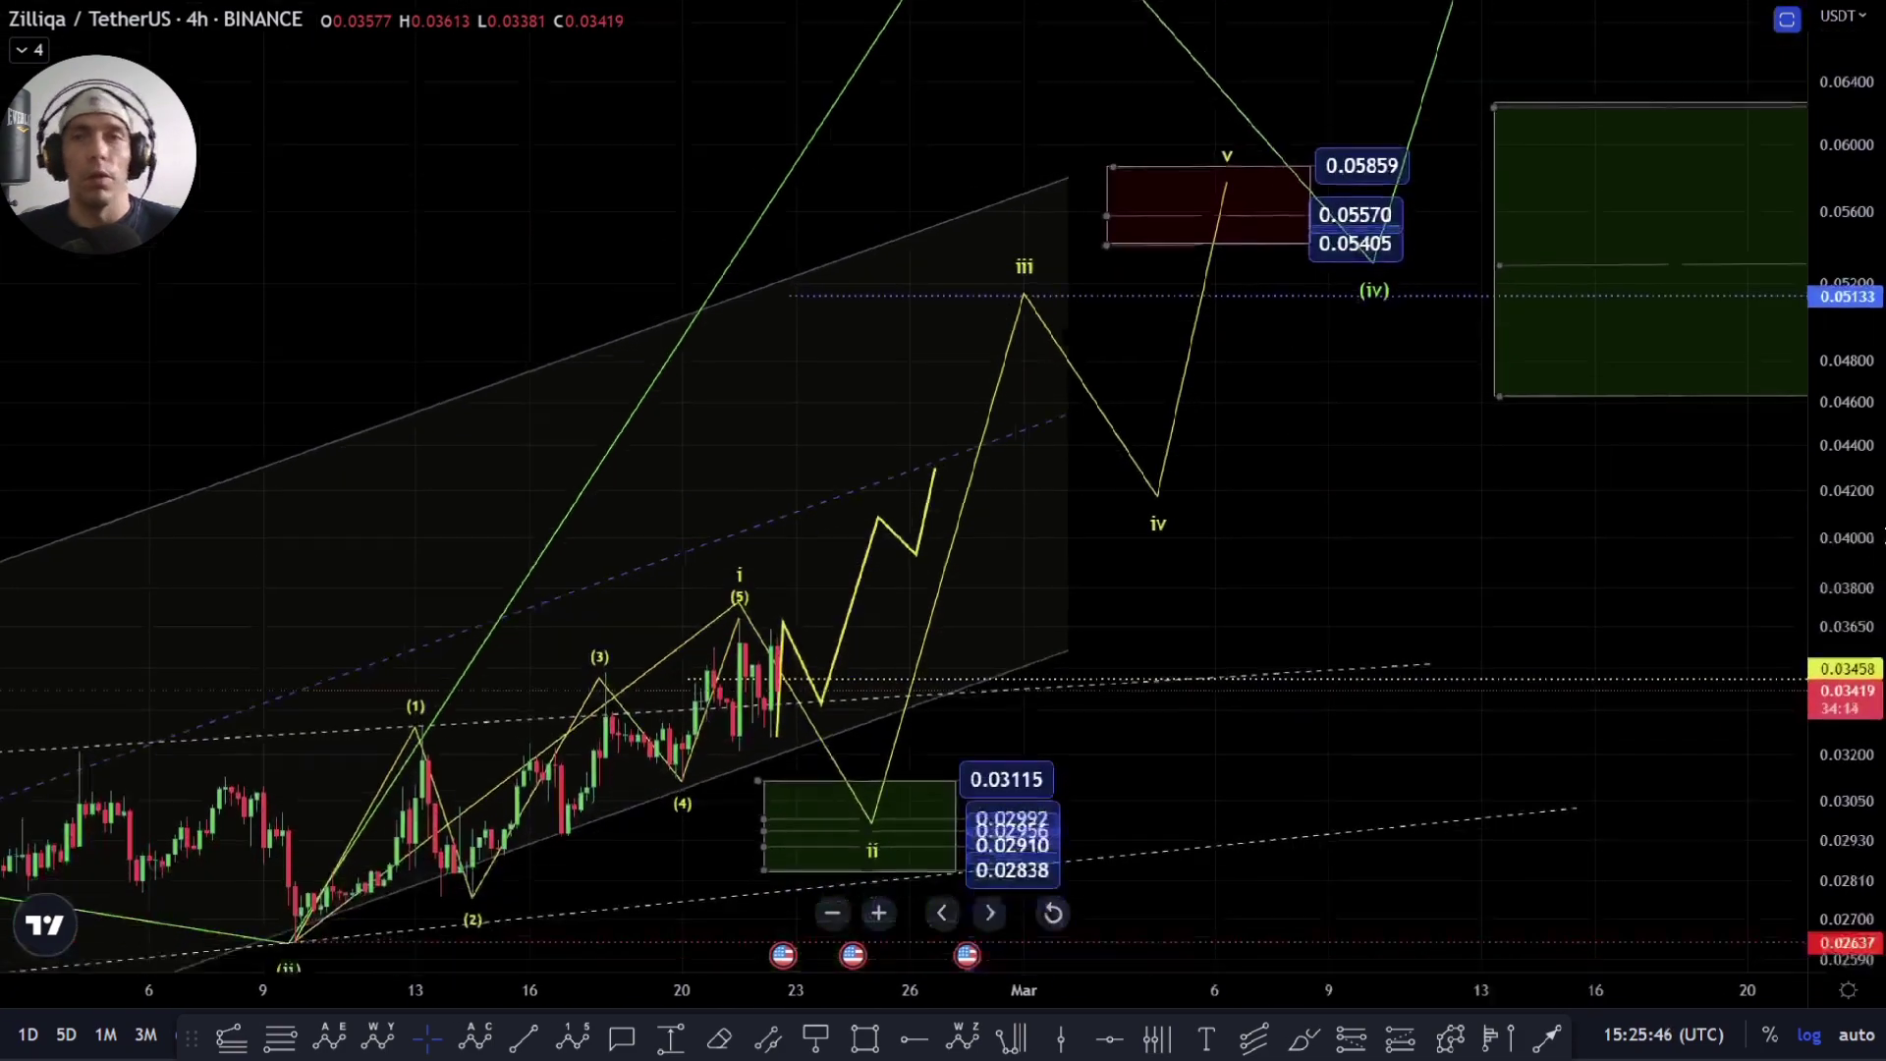
{"action": "left_click_drag", "start_coordinate": [1294, 408], "coordinate": [1212, 261]}
{"action": "left_click_drag", "start_coordinate": [1325, 309], "coordinate": [1280, 455]}
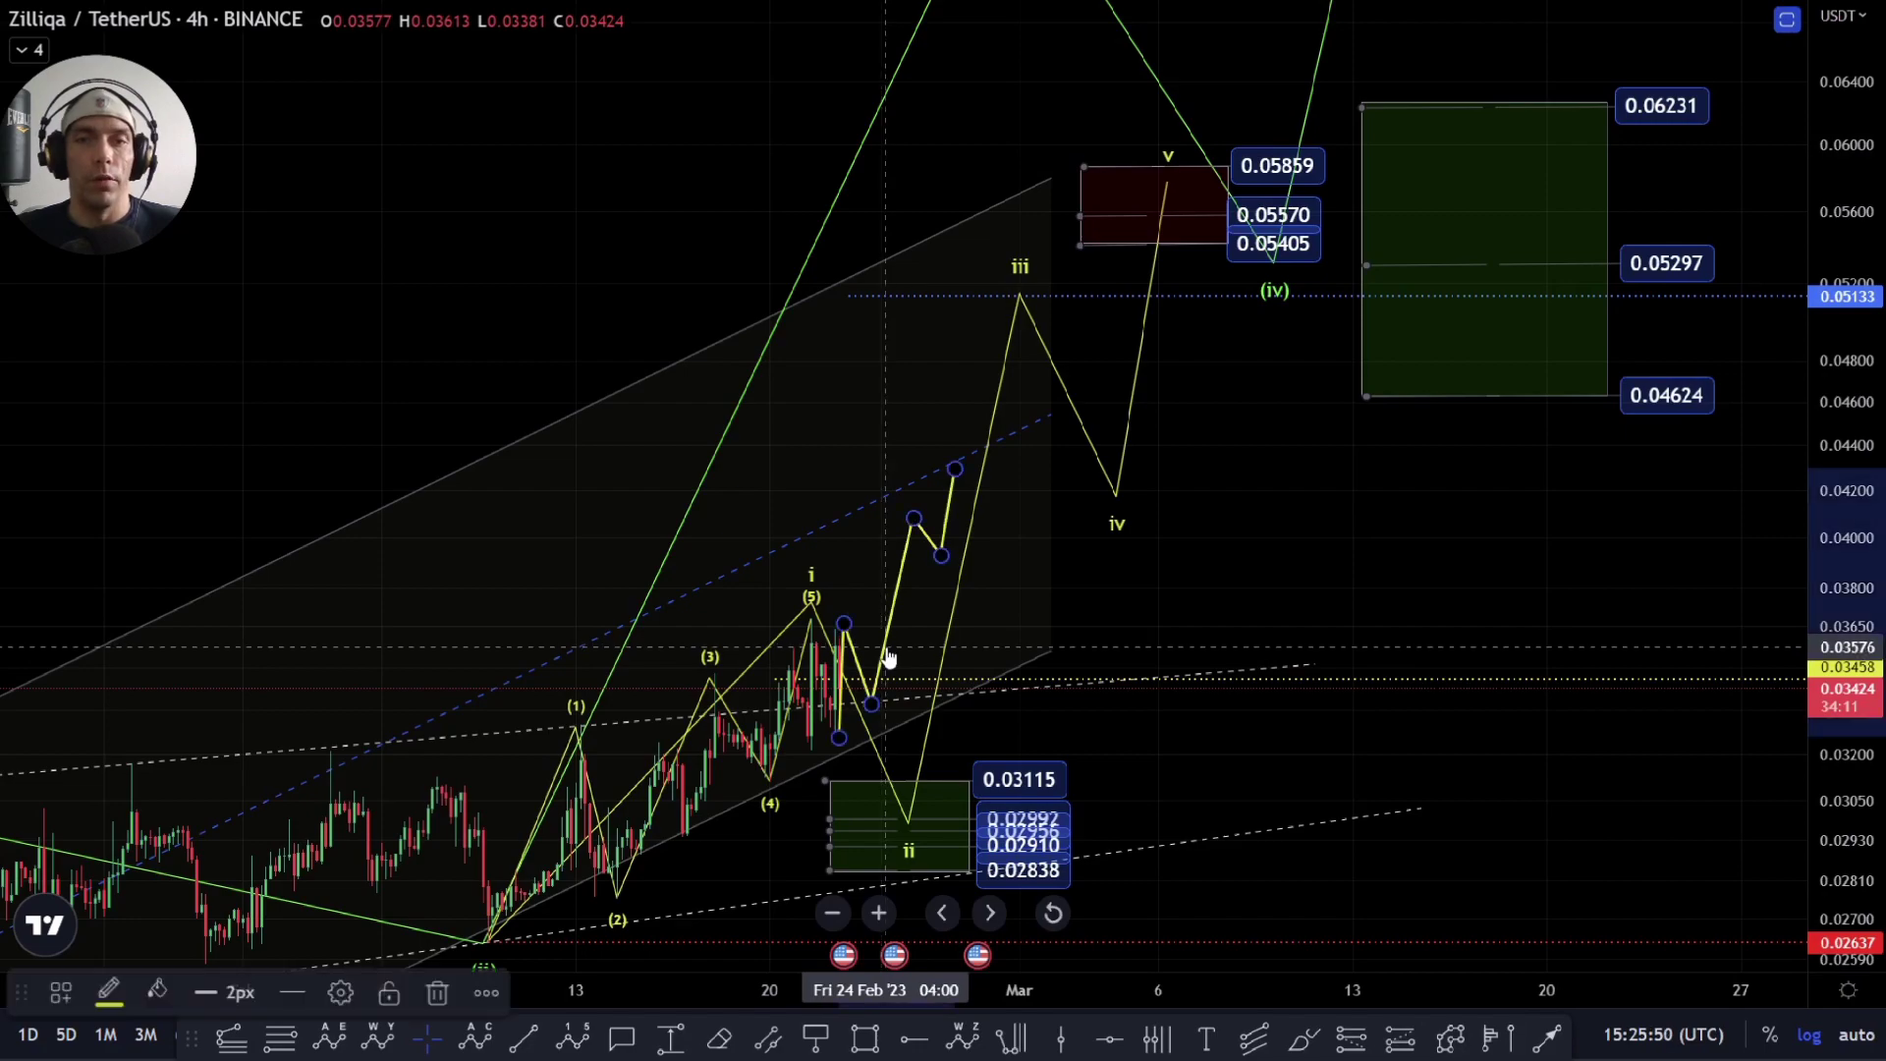
{"action": "scroll", "coordinate": [982, 619], "scroll_direction": "down", "scroll_amount": 4}
{"action": "scroll", "coordinate": [1141, 792], "scroll_direction": "up", "scroll_amount": 5}
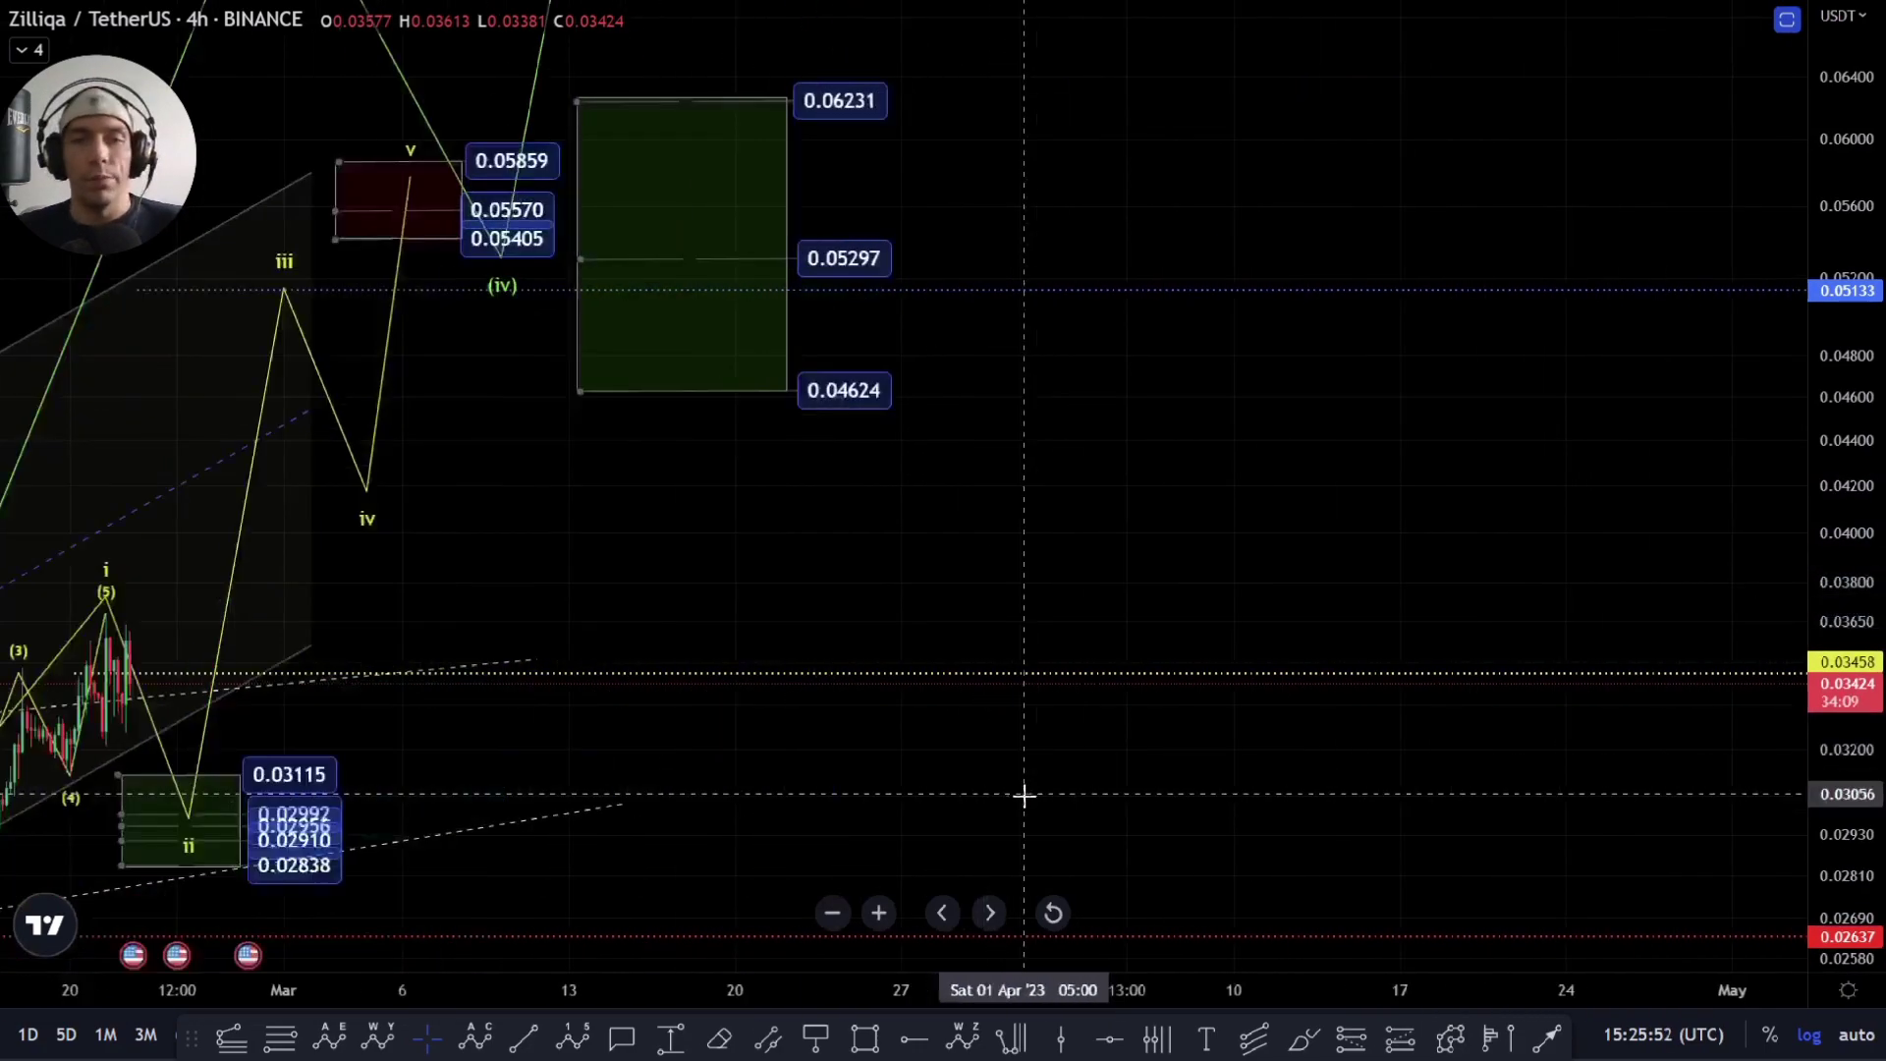
Step: Brush a green path from the current price into the wave ii zone, up to about 0.0333, and down in two legs into the zone below 0.02166
{"action": "scroll", "coordinate": [562, 604], "scroll_direction": "up", "scroll_amount": 5}
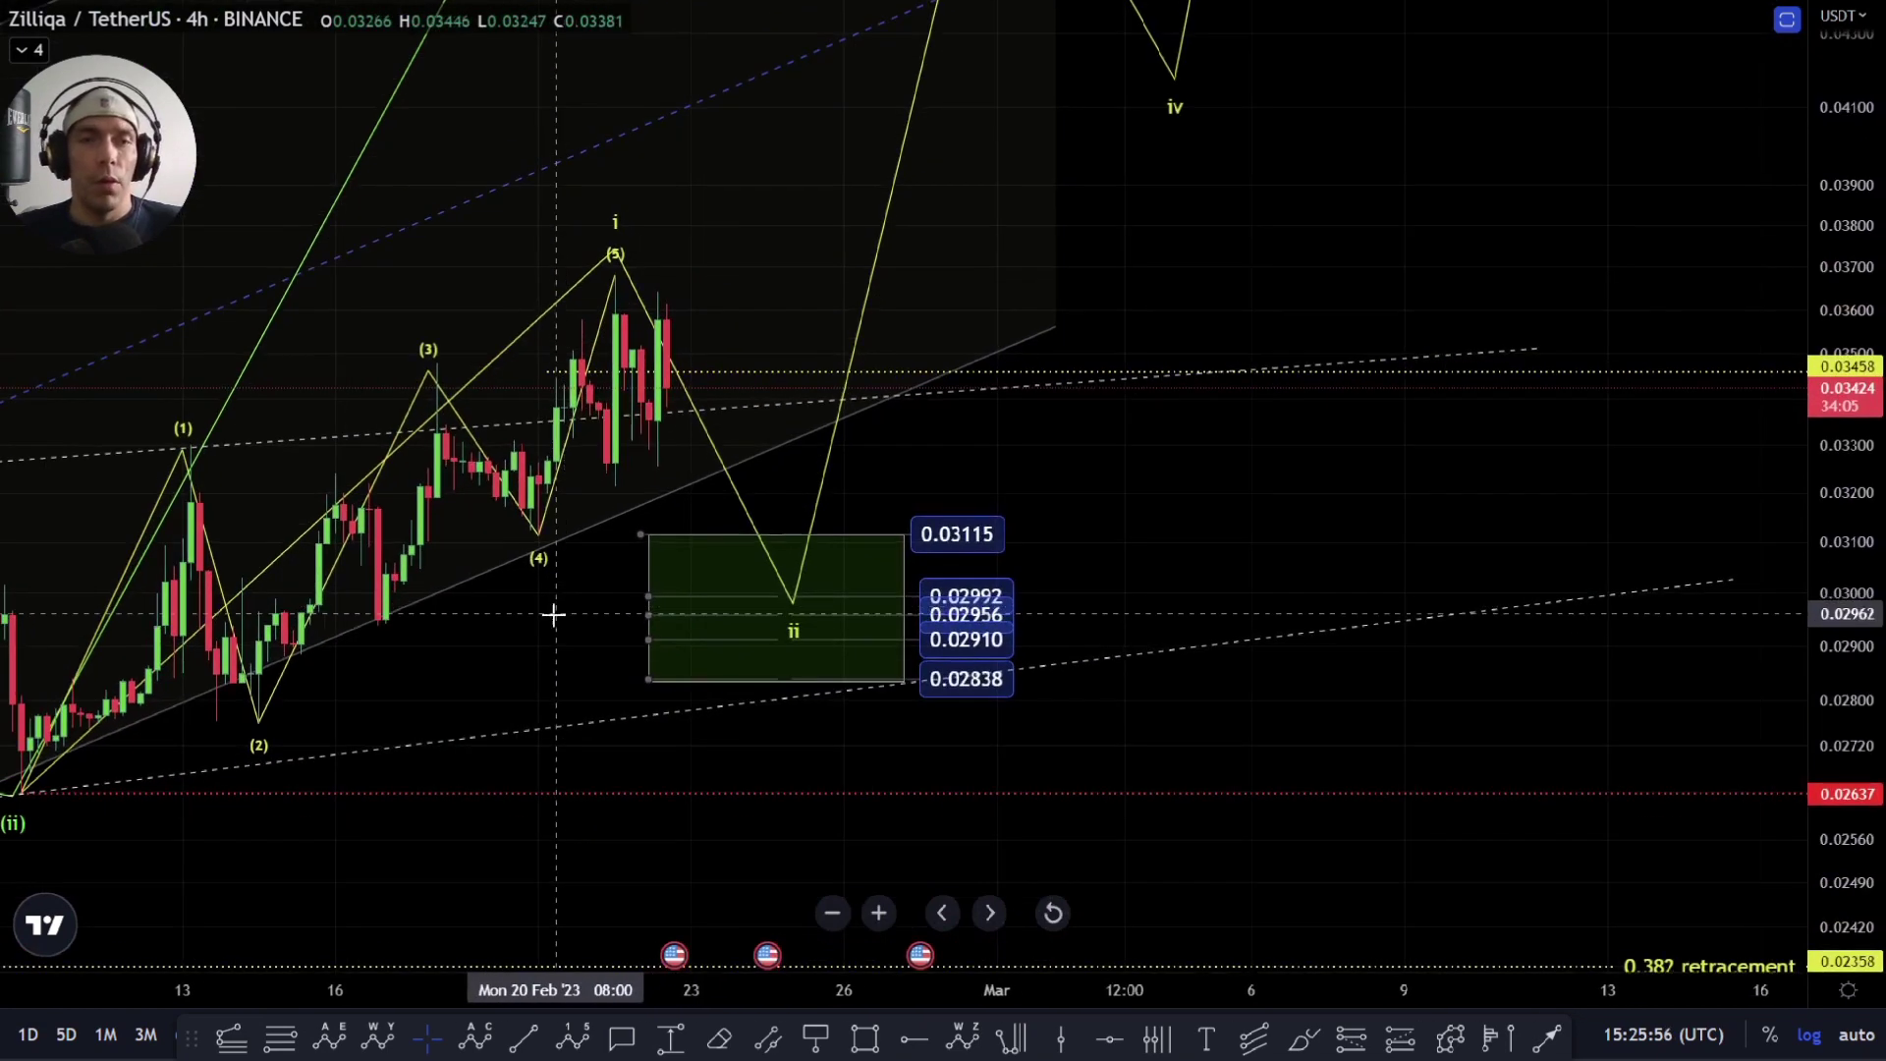
{"action": "left_click_drag", "start_coordinate": [556, 619], "coordinate": [676, 605]}
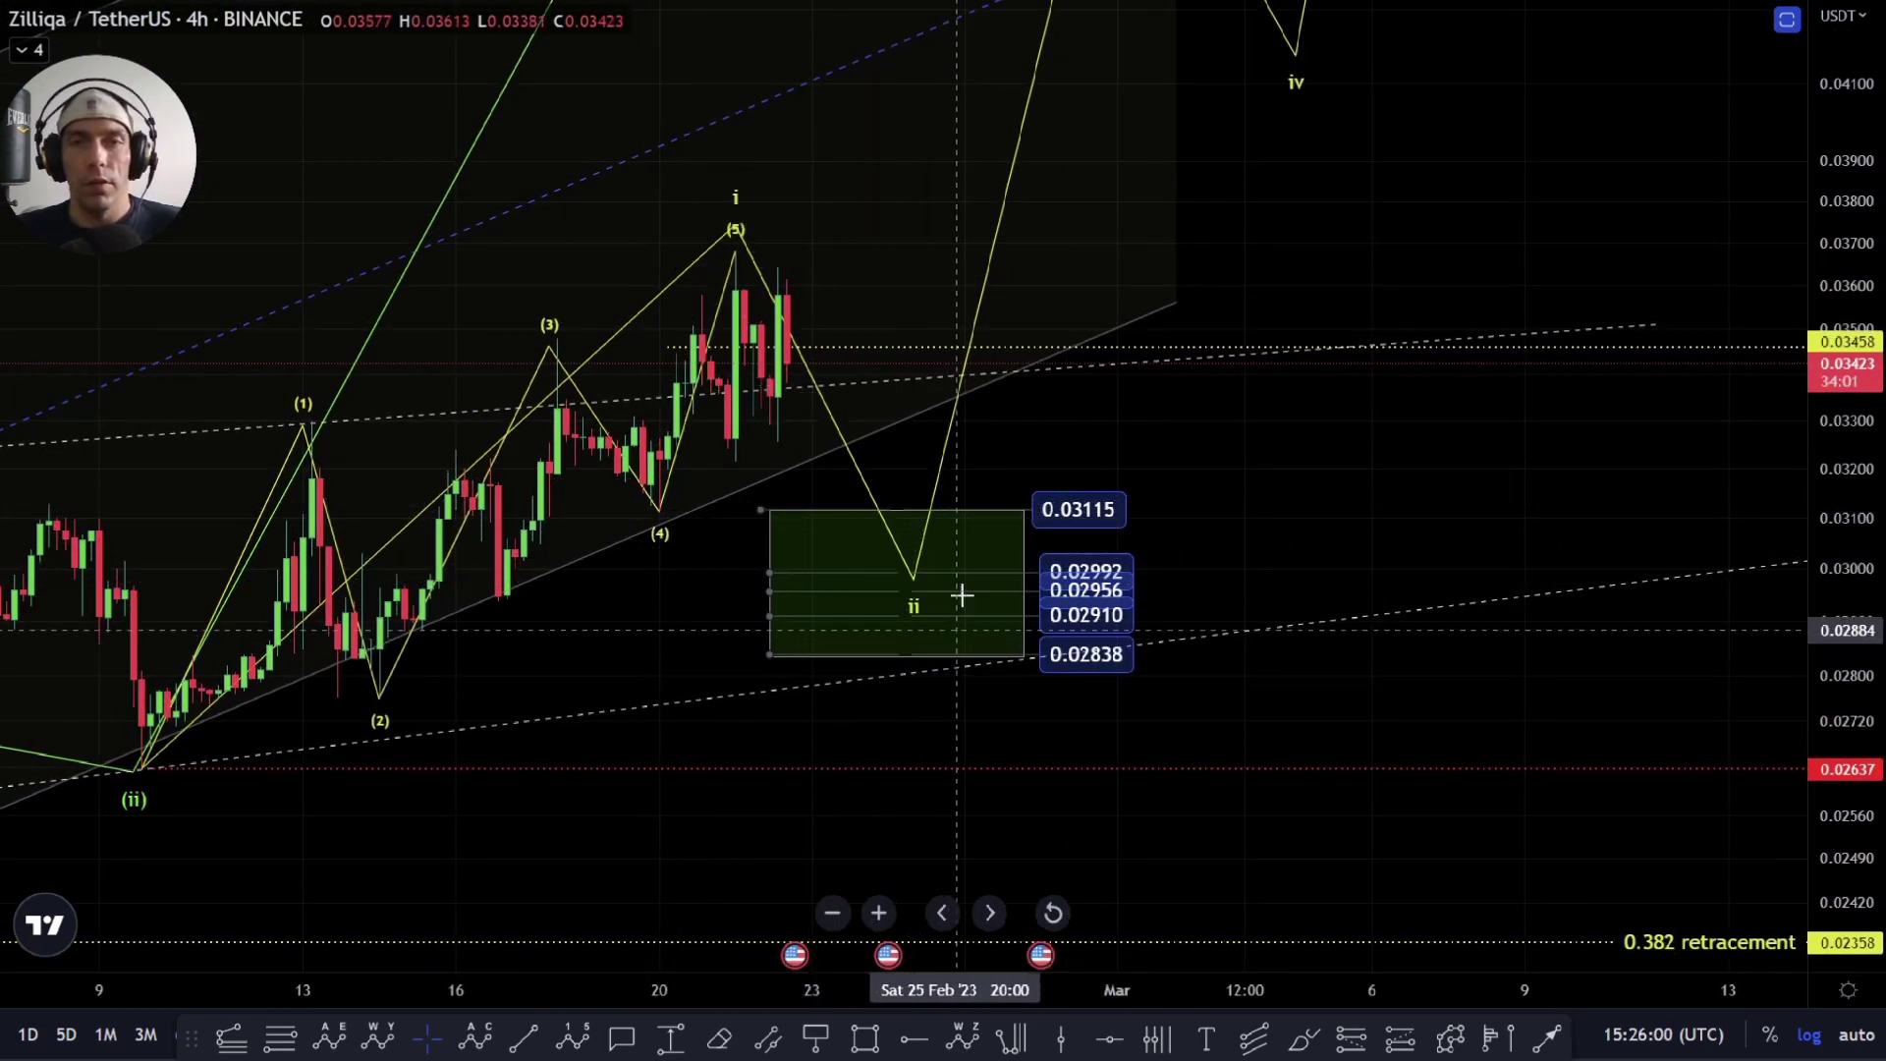
{"action": "scroll", "coordinate": [1208, 578], "scroll_direction": "down", "scroll_amount": 5}
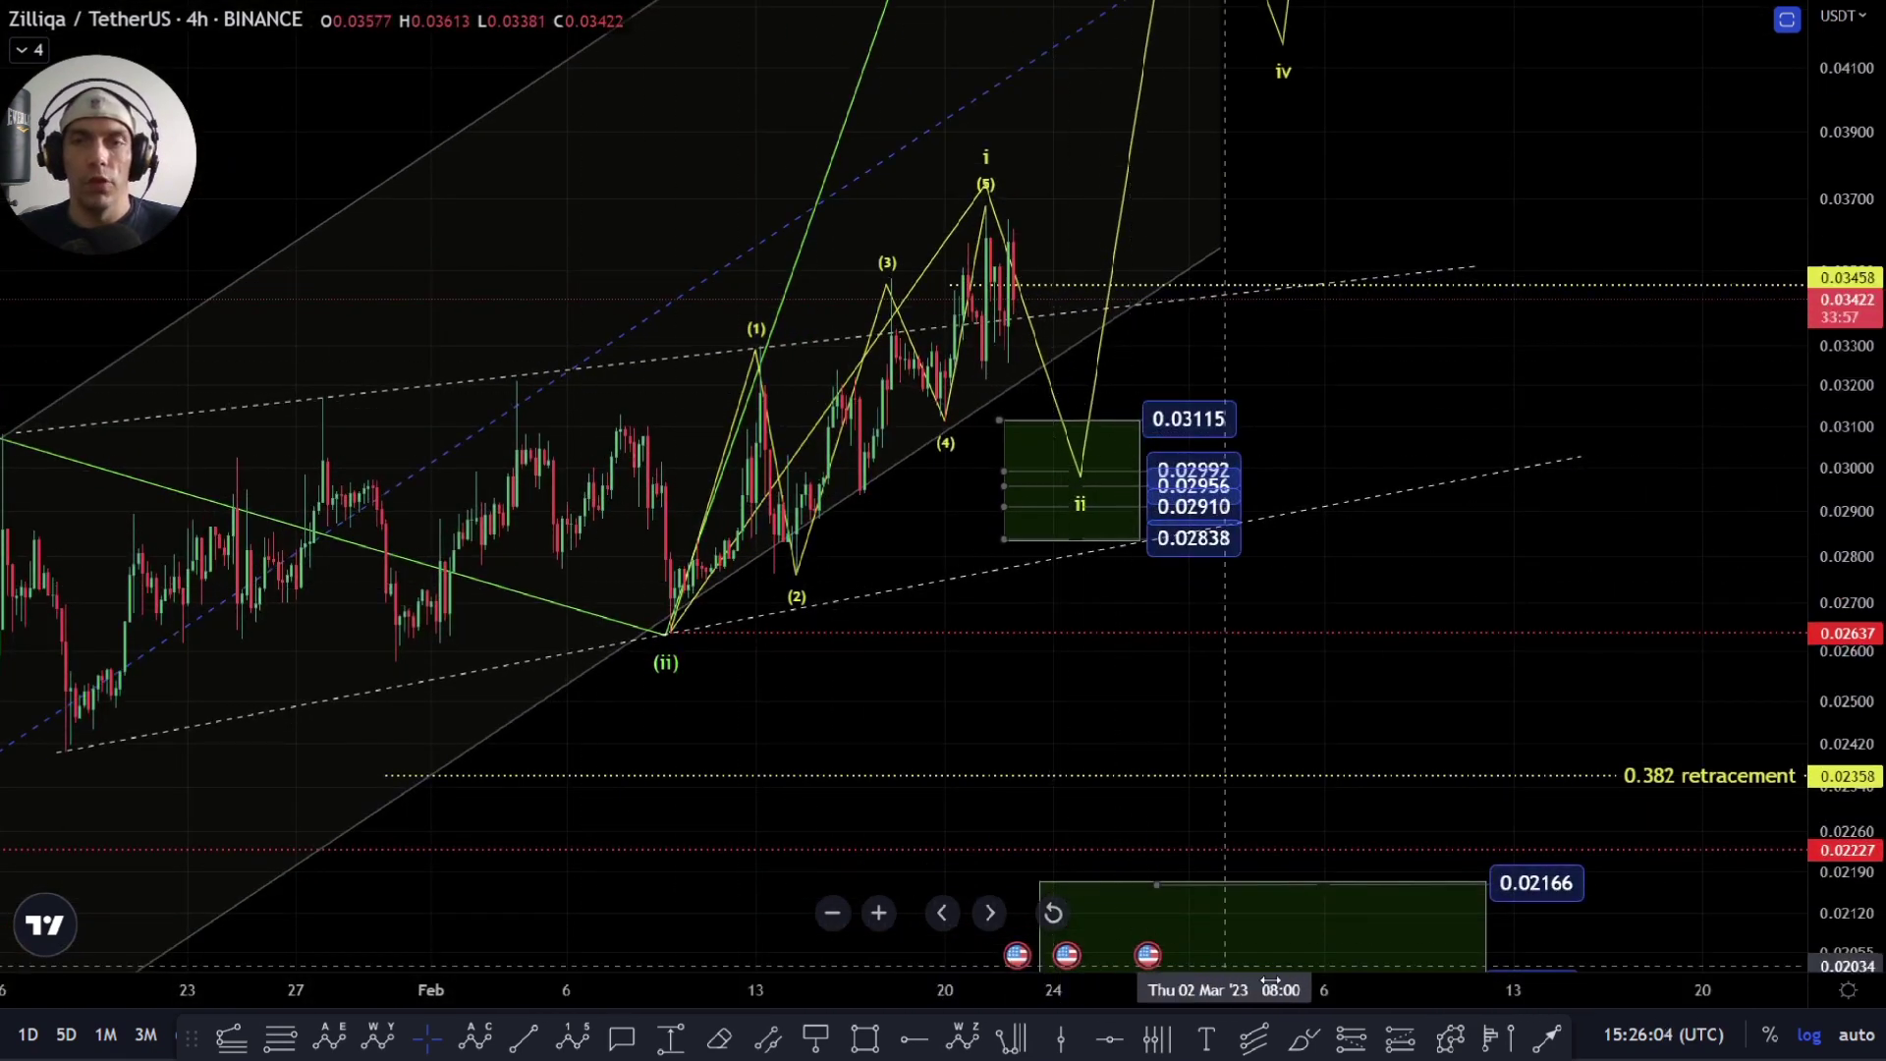
{"action": "left_click", "coordinate": [1303, 1037]}
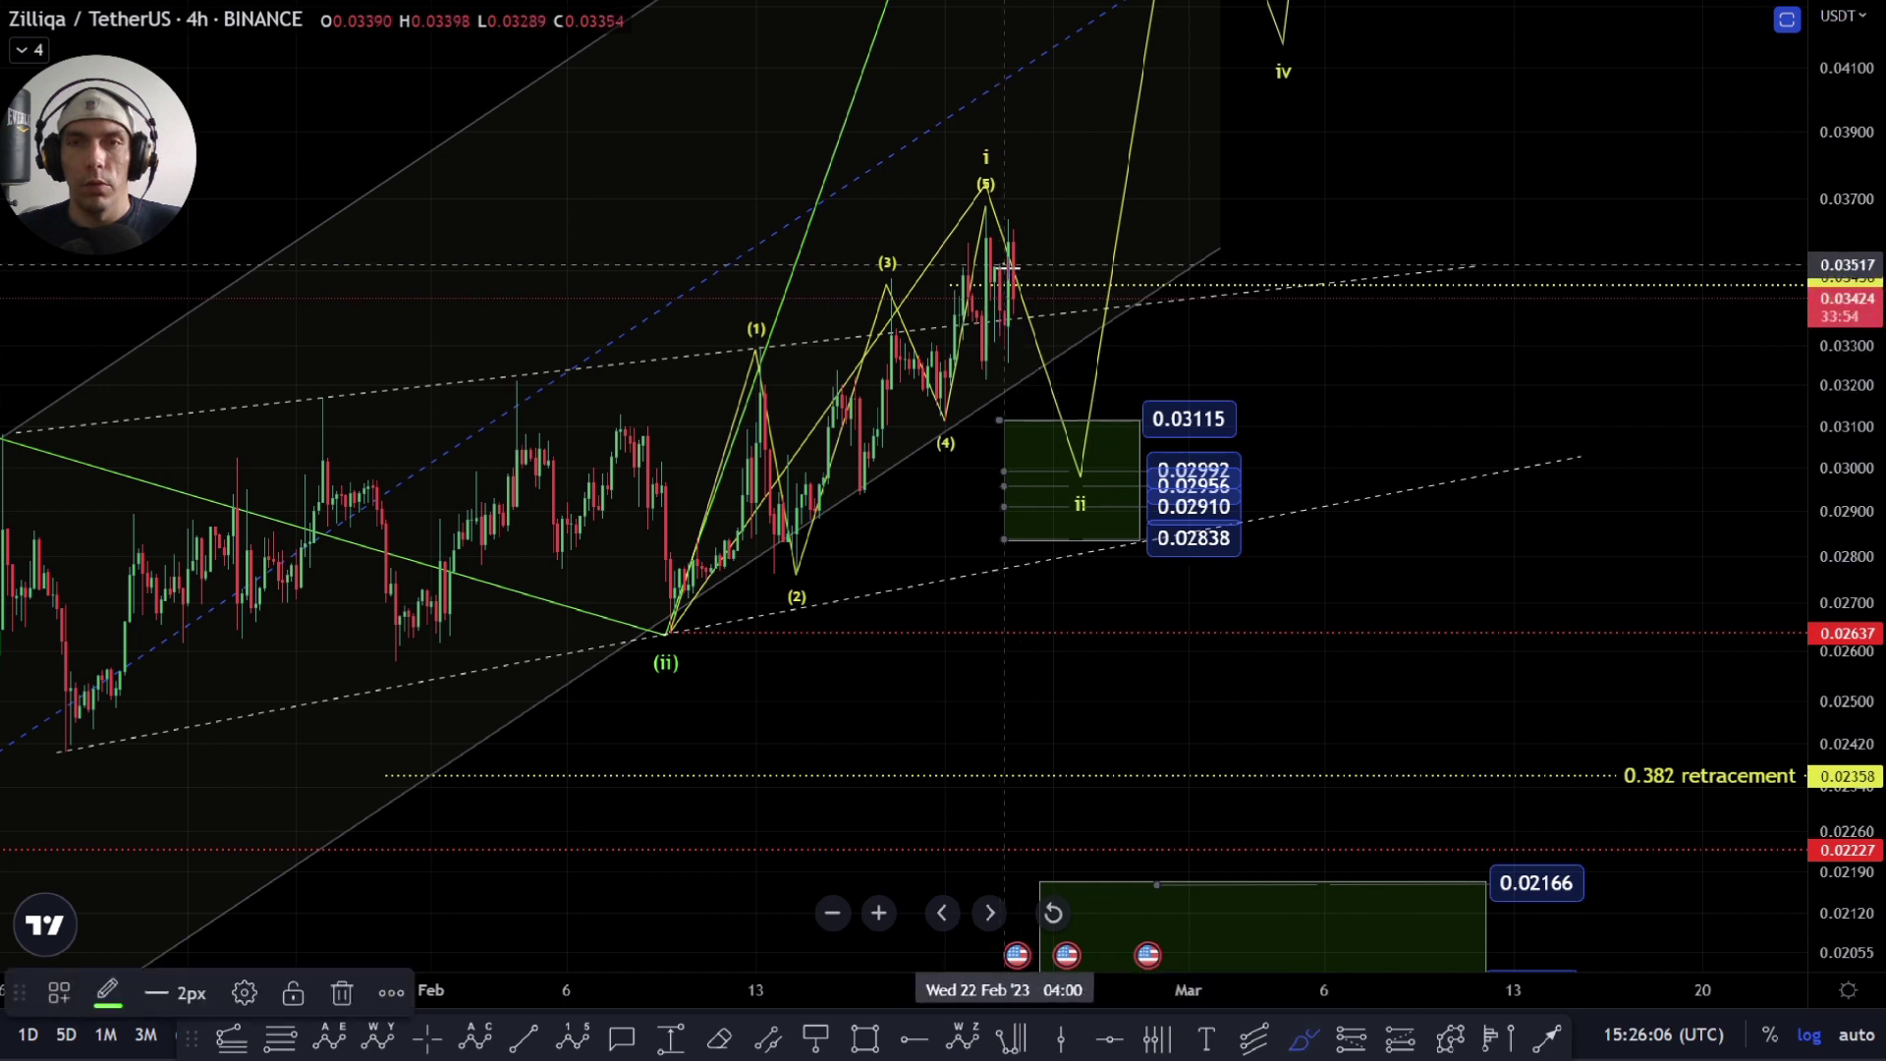
{"action": "left_click_drag", "start_coordinate": [1009, 263], "coordinate": [1058, 483]}
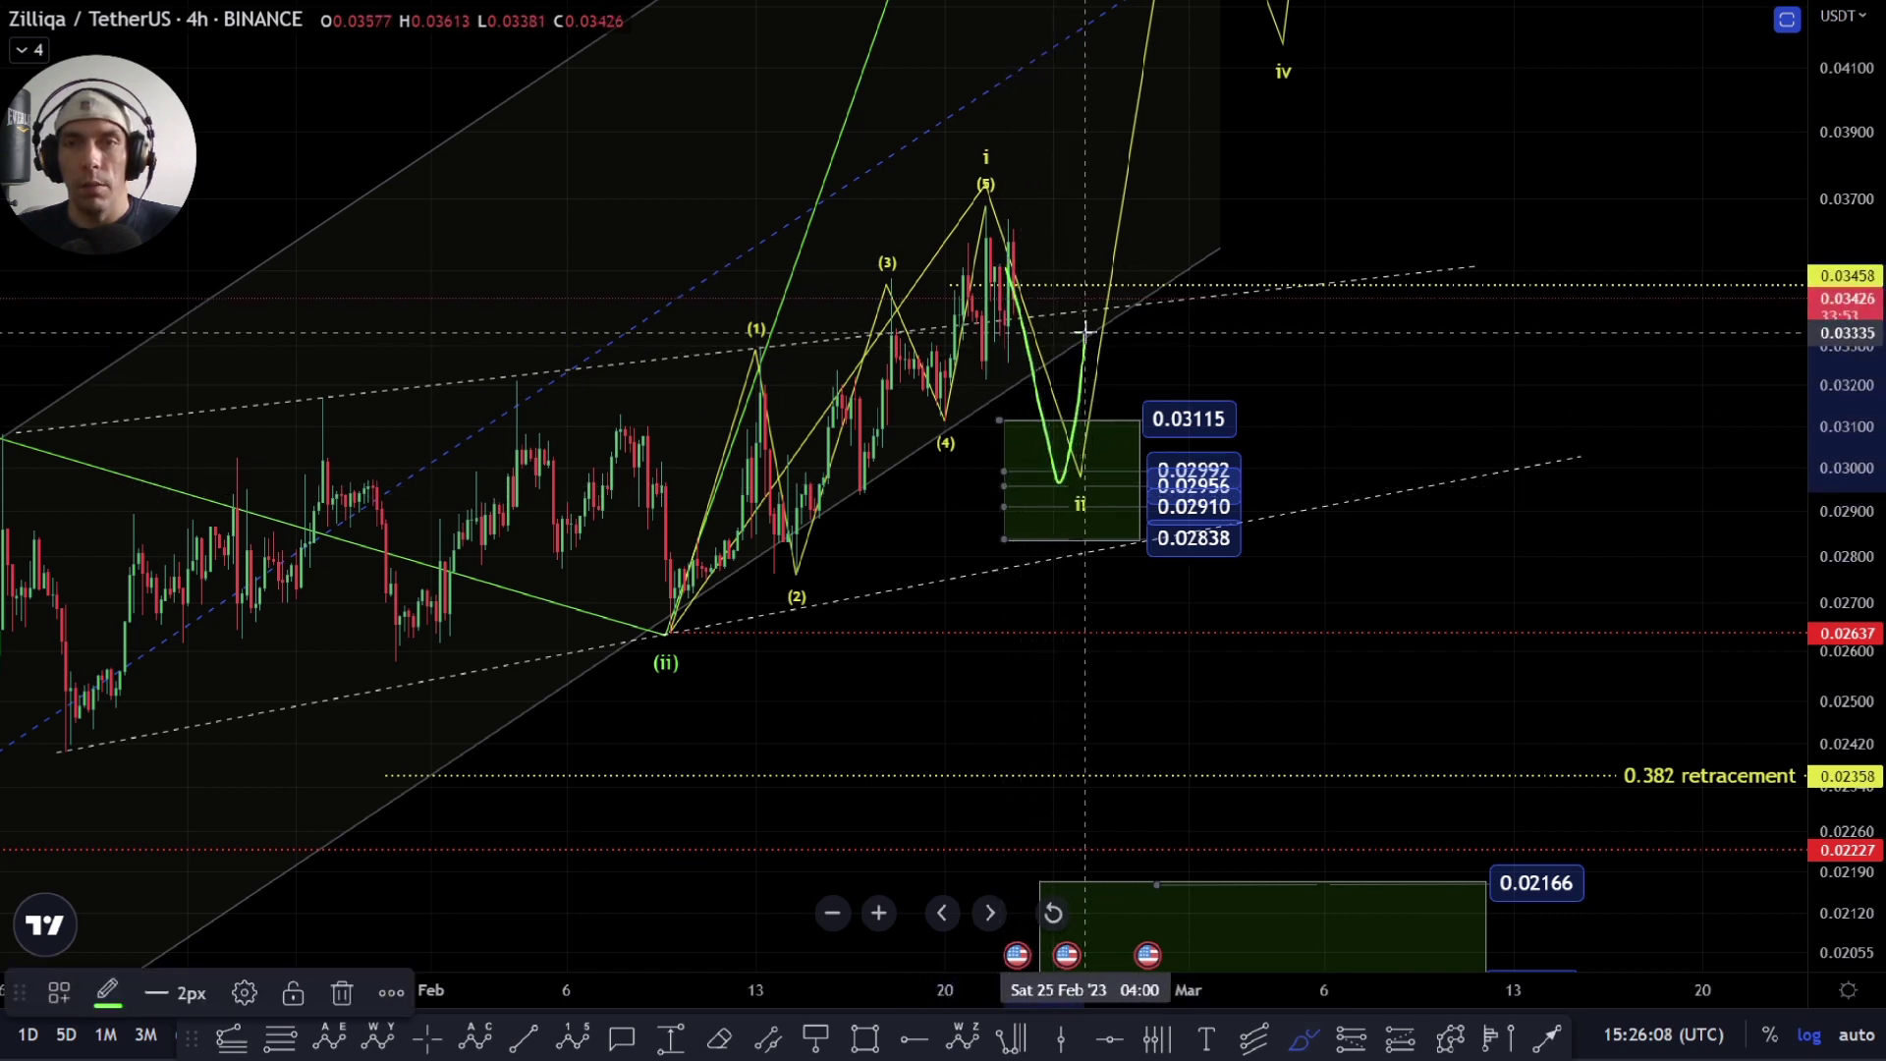
{"action": "mouse_move", "coordinate": [1085, 332]}
{"action": "left_mouse_down"}
{"action": "mouse_move", "coordinate": [1278, 804]}
{"action": "mouse_move", "coordinate": [1419, 893]}
{"action": "mouse_move", "coordinate": [1440, 960]}
{"action": "left_mouse_up"}
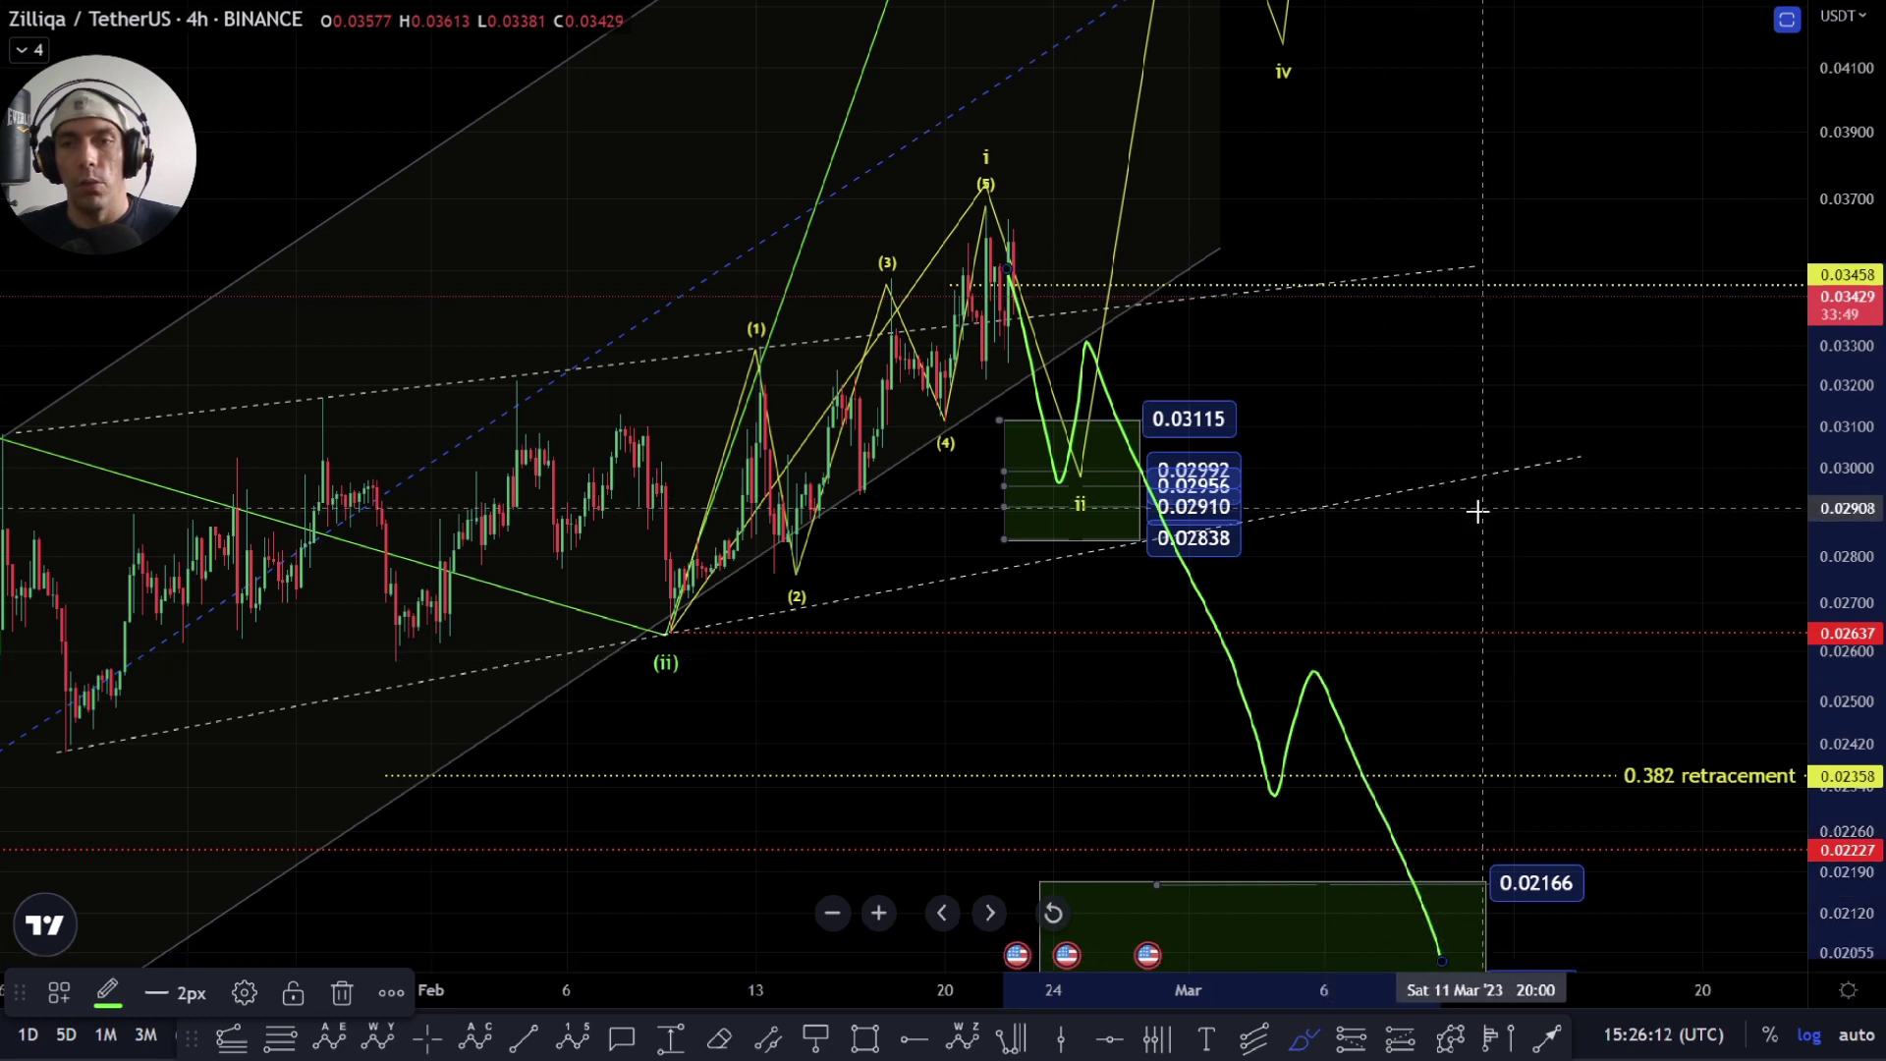
Step: Delete the green brushed path leading down into the lower target zone
{"action": "scroll", "coordinate": [1329, 516], "scroll_direction": "down", "scroll_amount": 3}
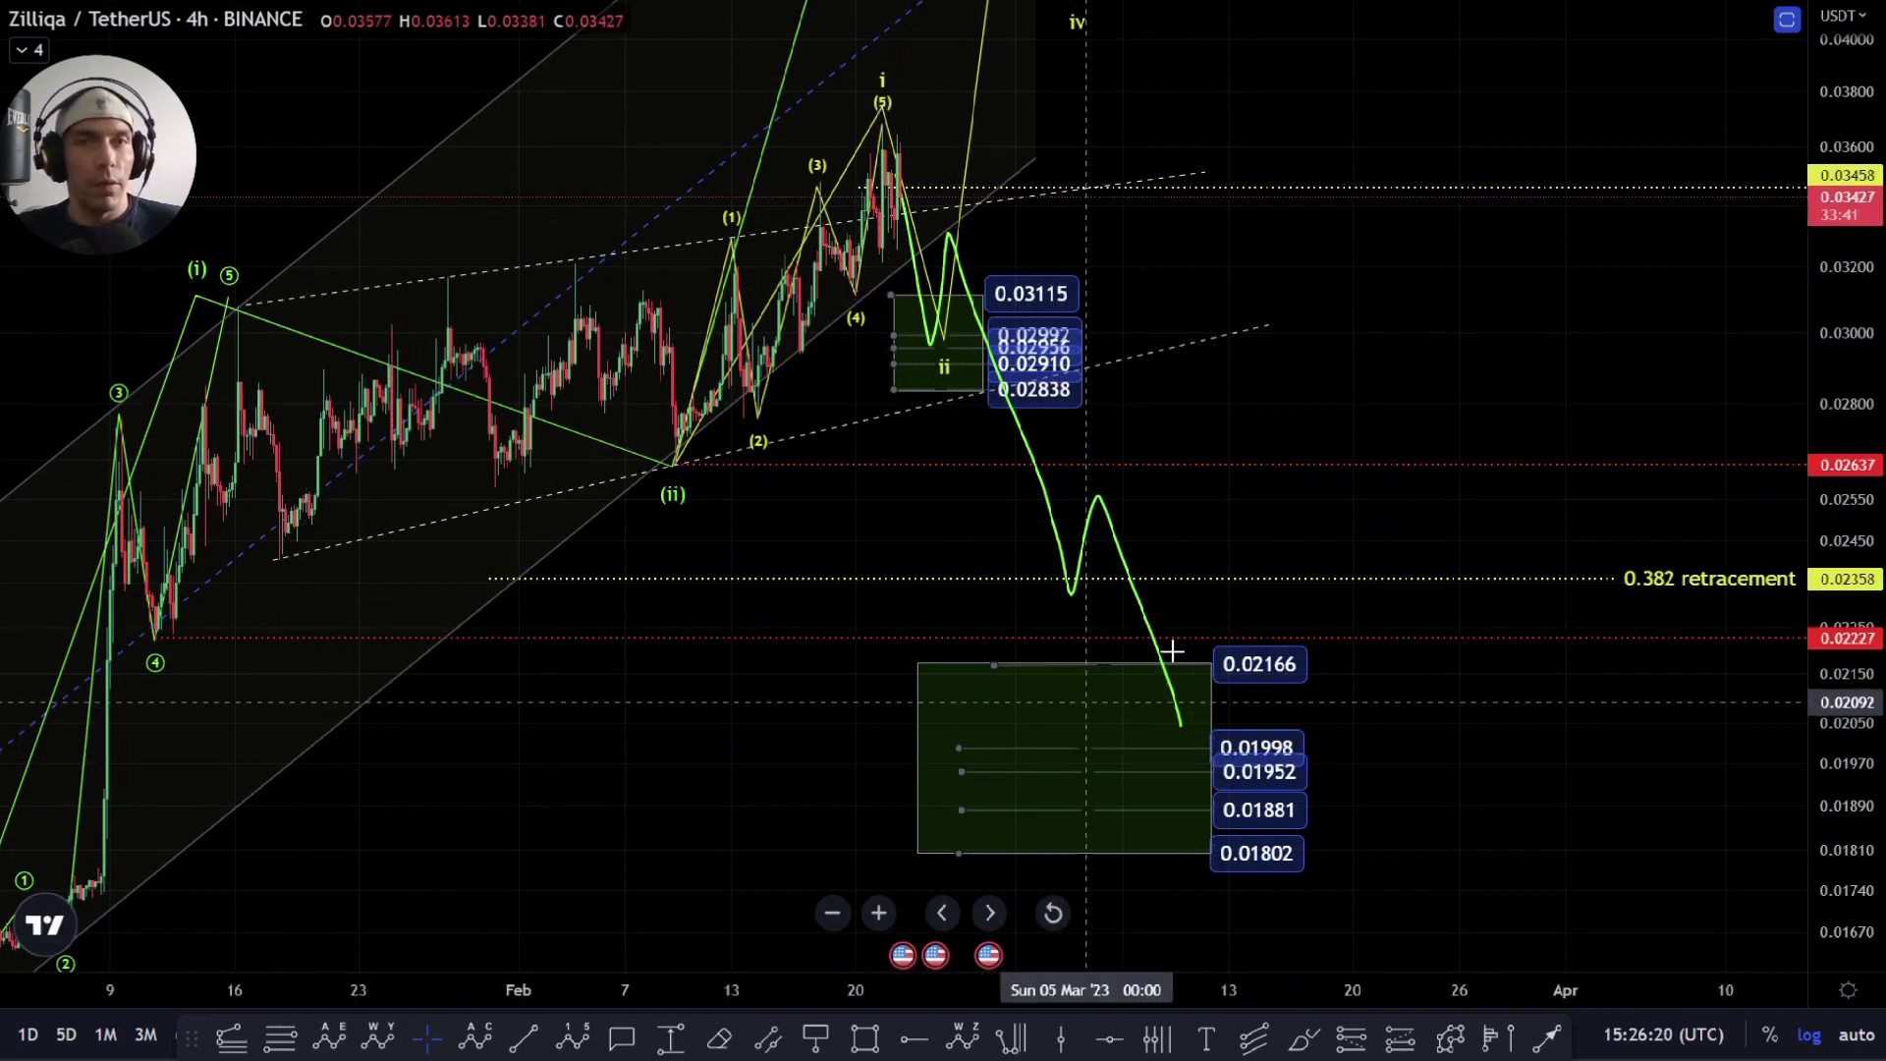
{"action": "left_click", "coordinate": [1048, 489]}
{"action": "key", "text": "Delete"}
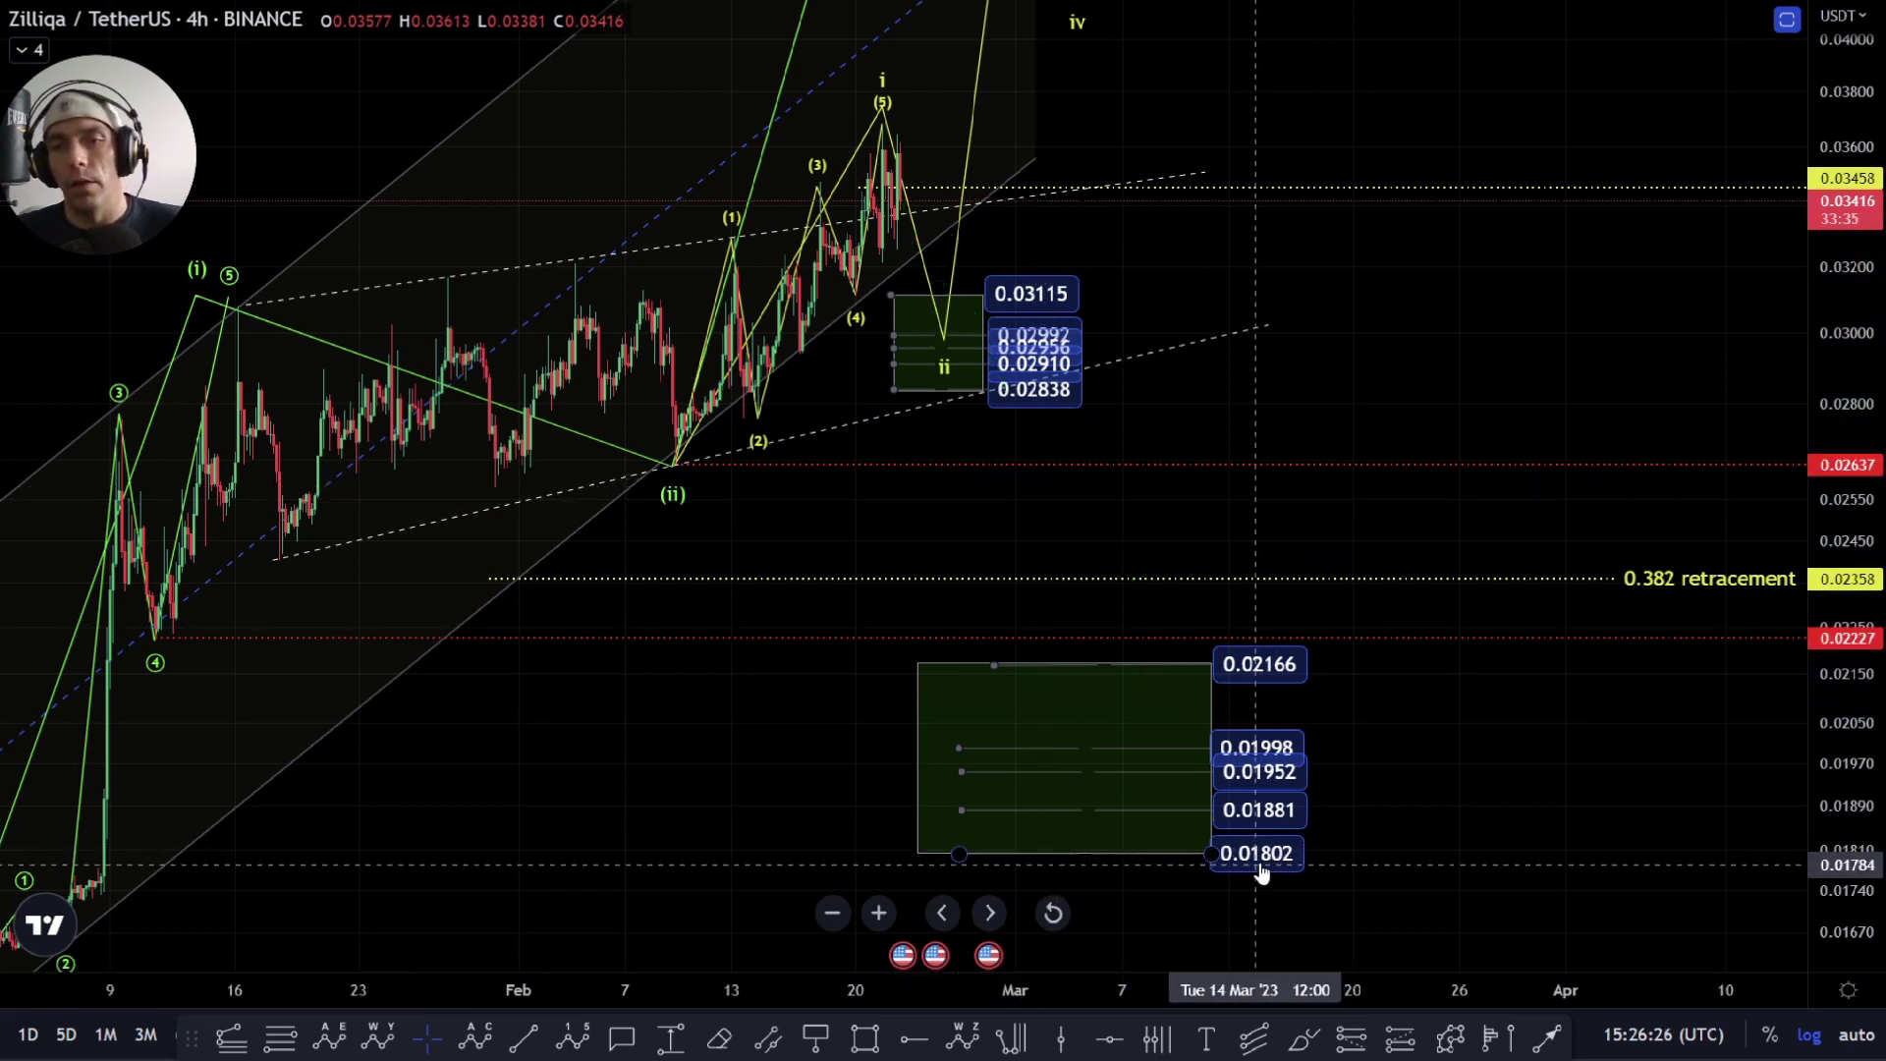
Step: Examine the projected yellow waves iii, iv and v relative to the wave ii zone and the higher target zones
{"action": "left_click_drag", "start_coordinate": [1183, 491], "coordinate": [1183, 649]}
{"action": "scroll", "coordinate": [880, 627], "scroll_direction": "up", "scroll_amount": 5}
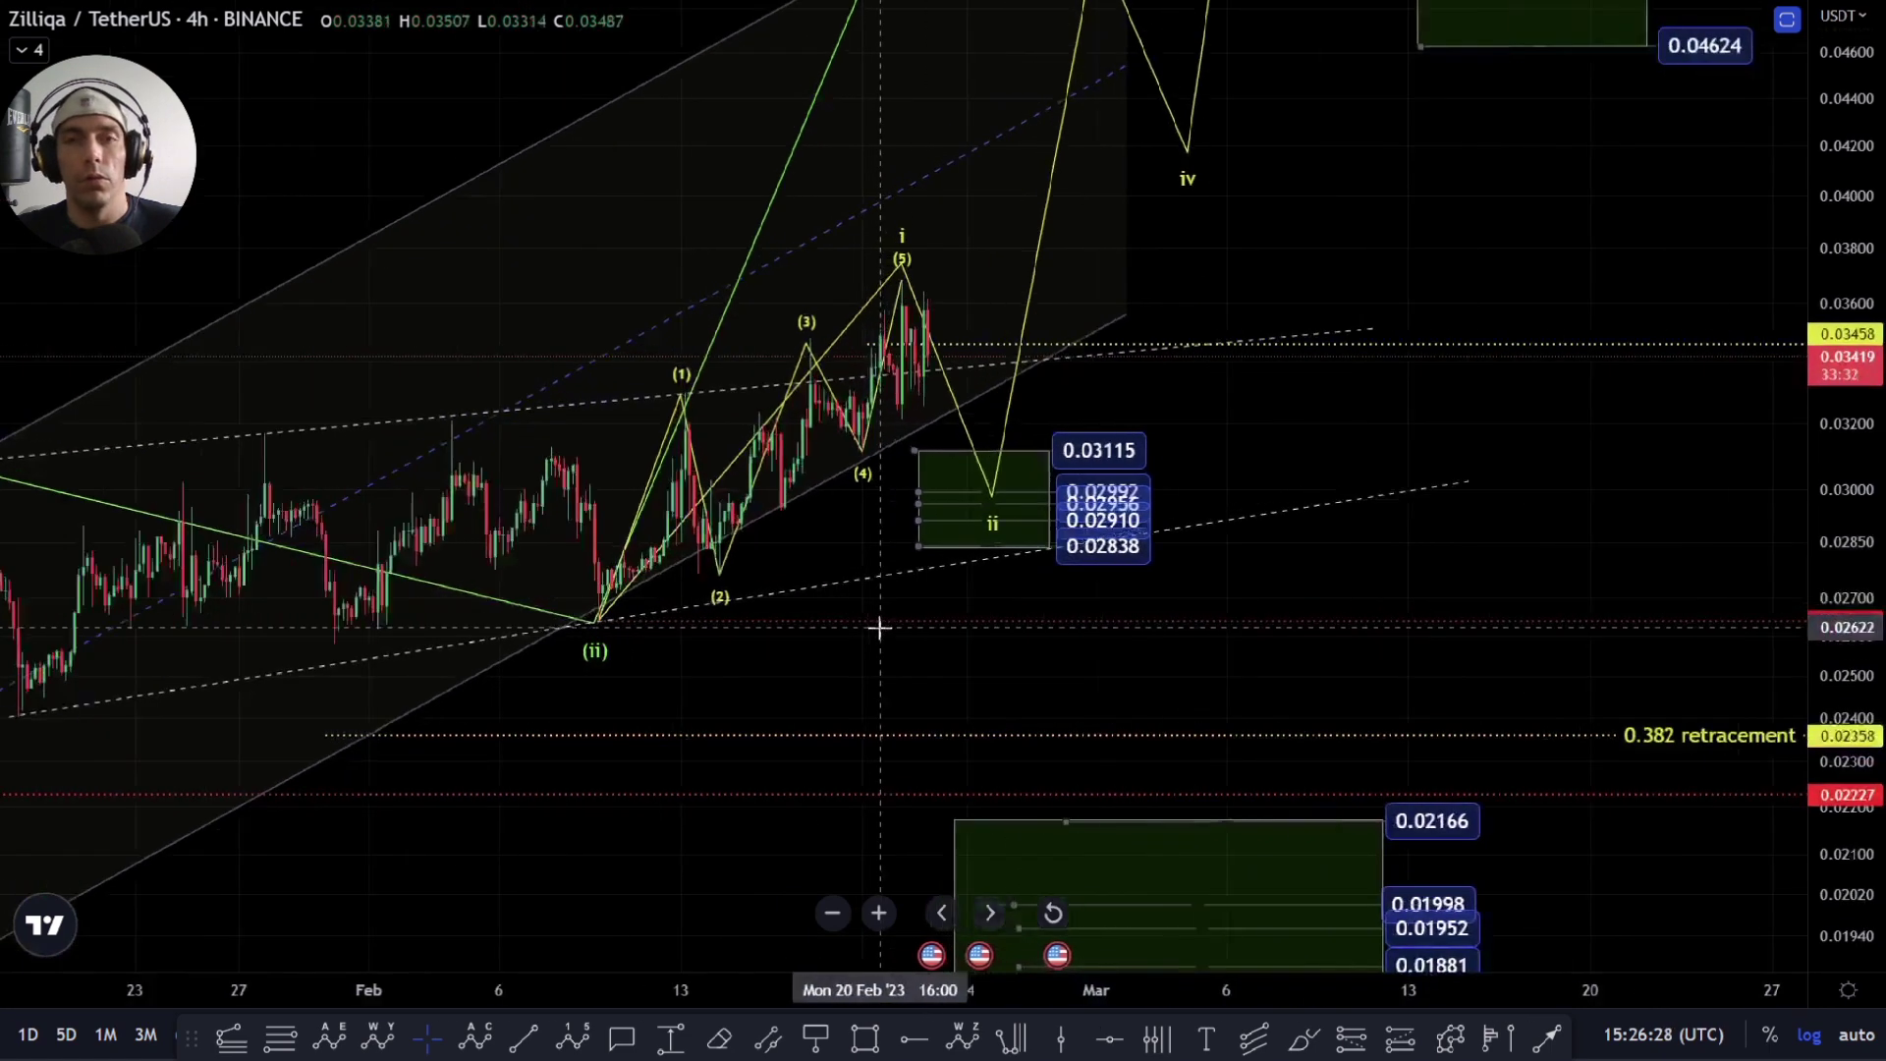
{"action": "left_click_drag", "start_coordinate": [1337, 300], "coordinate": [1256, 609]}
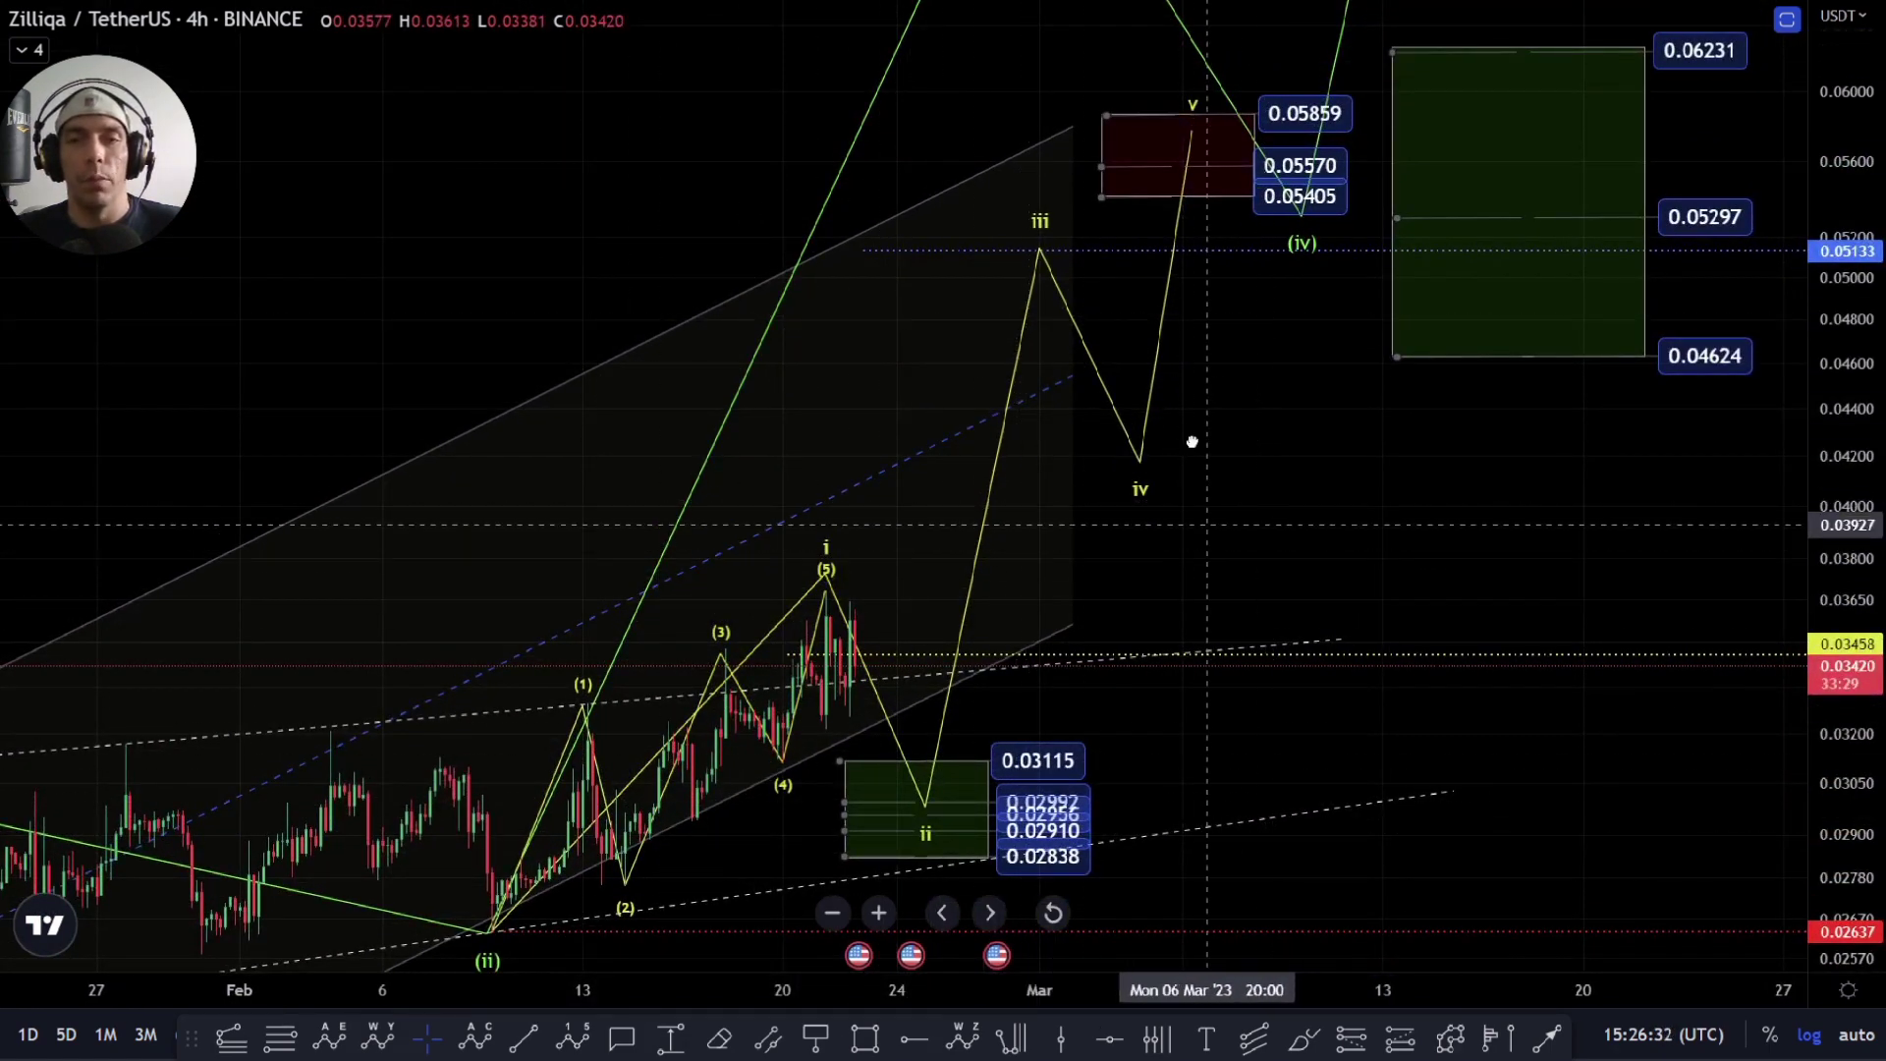
{"action": "left_click_drag", "start_coordinate": [1192, 442], "coordinate": [1159, 270]}
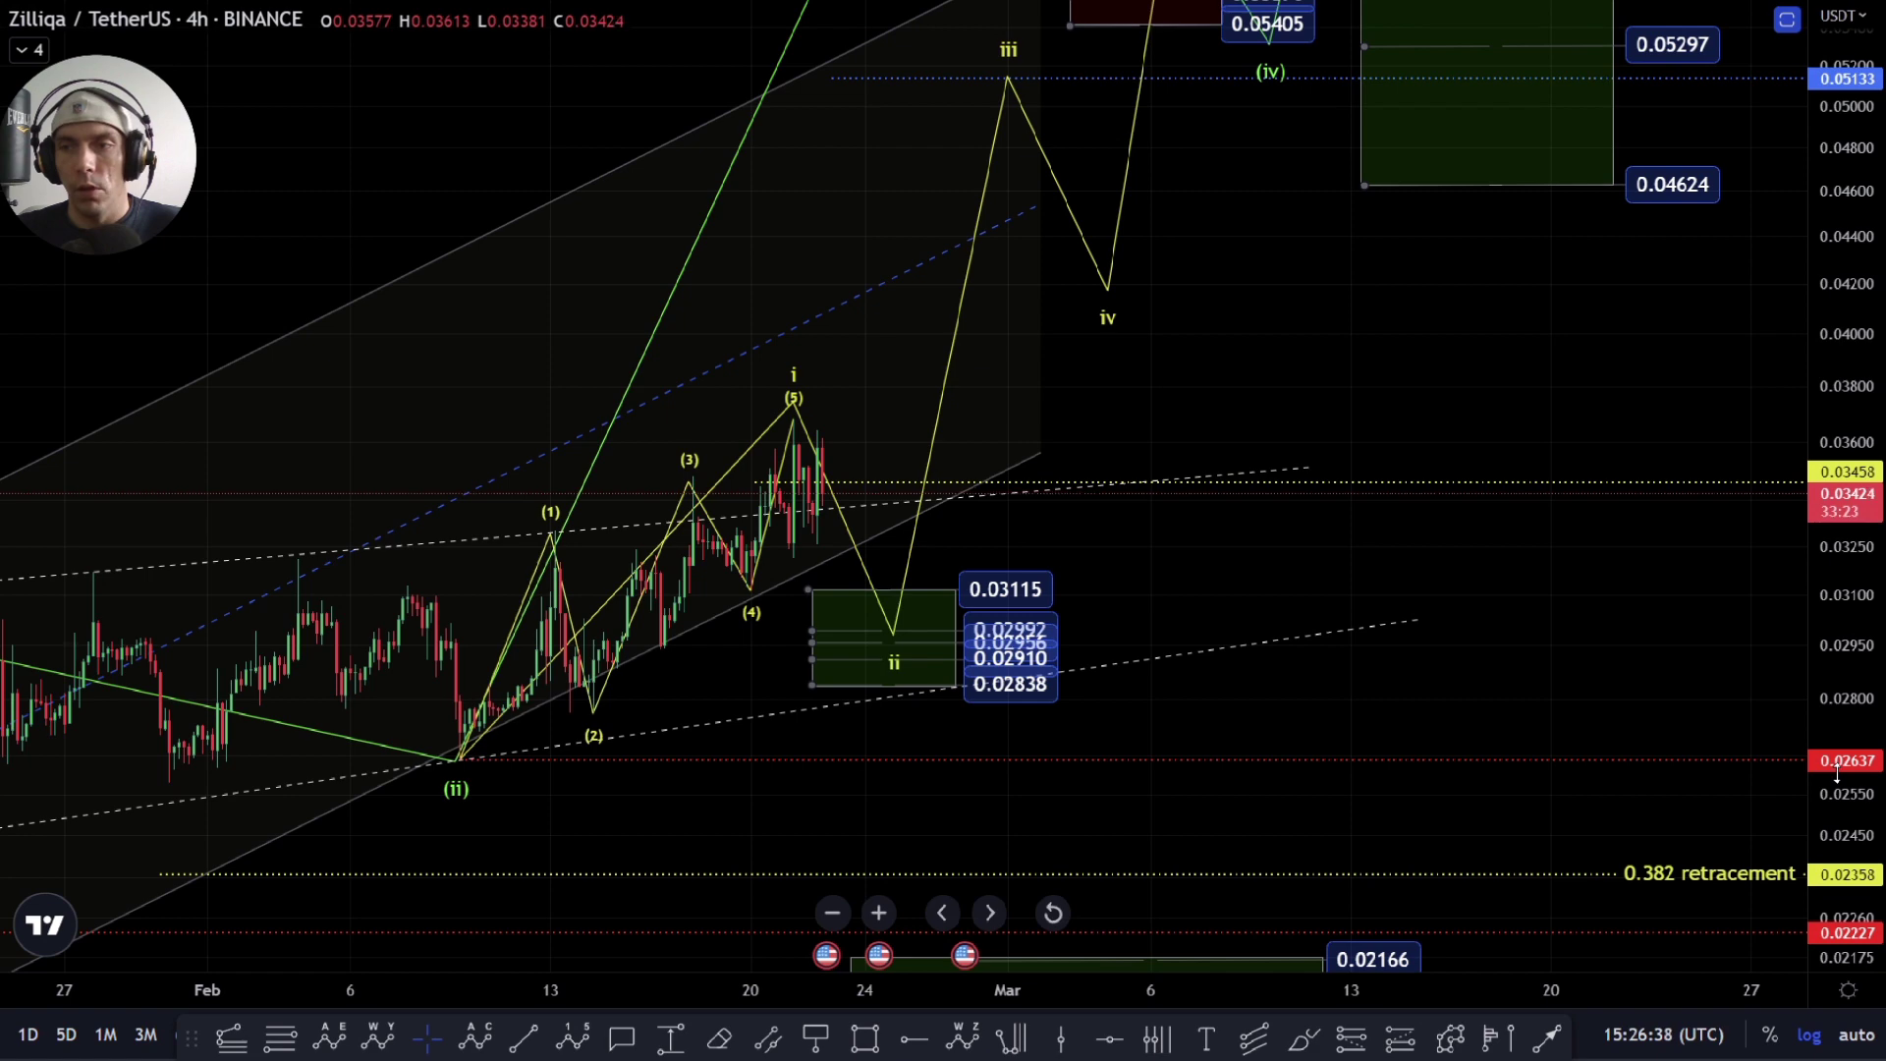
{"action": "scroll", "coordinate": [1410, 701], "scroll_direction": "down", "scroll_amount": 4}
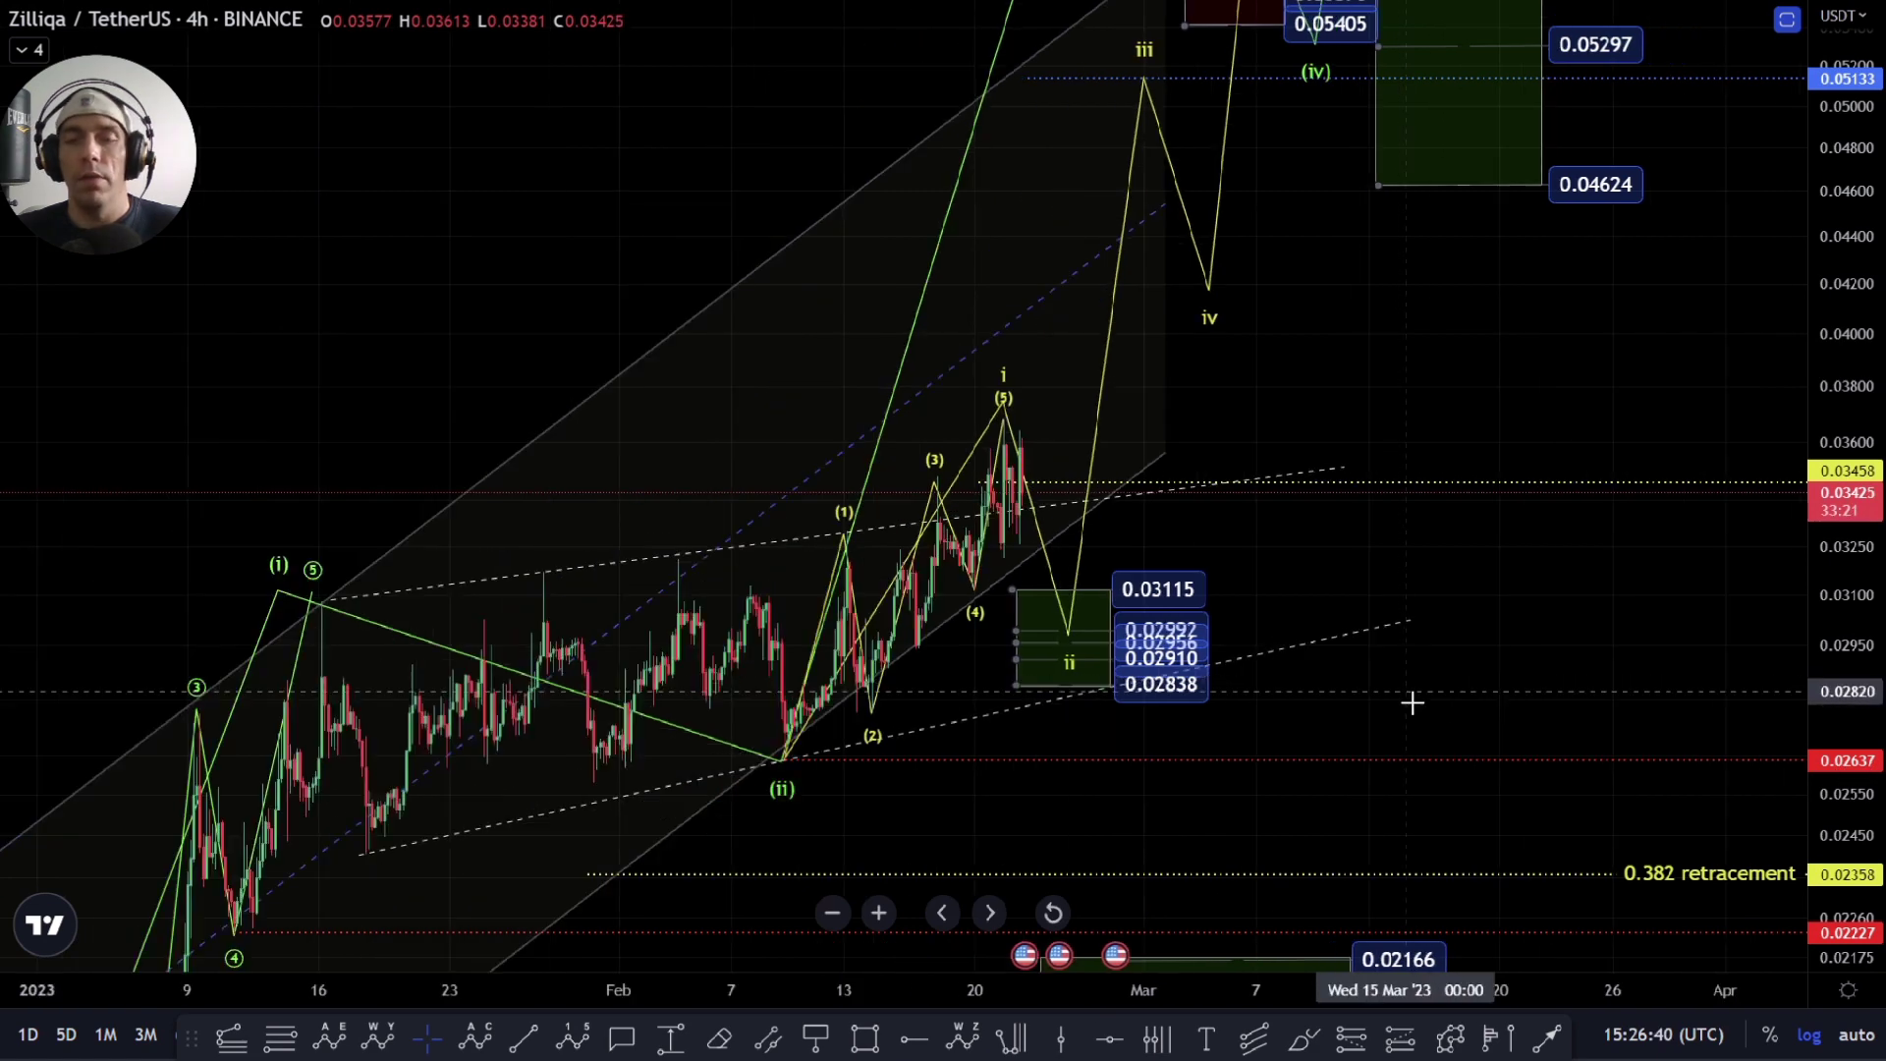
Step: Try the green wave (ii) point at about 0.0219 above the lower target zone, and return it to the February low at about 0.0262
{"action": "left_click_drag", "start_coordinate": [1437, 693], "coordinate": [1564, 363]}
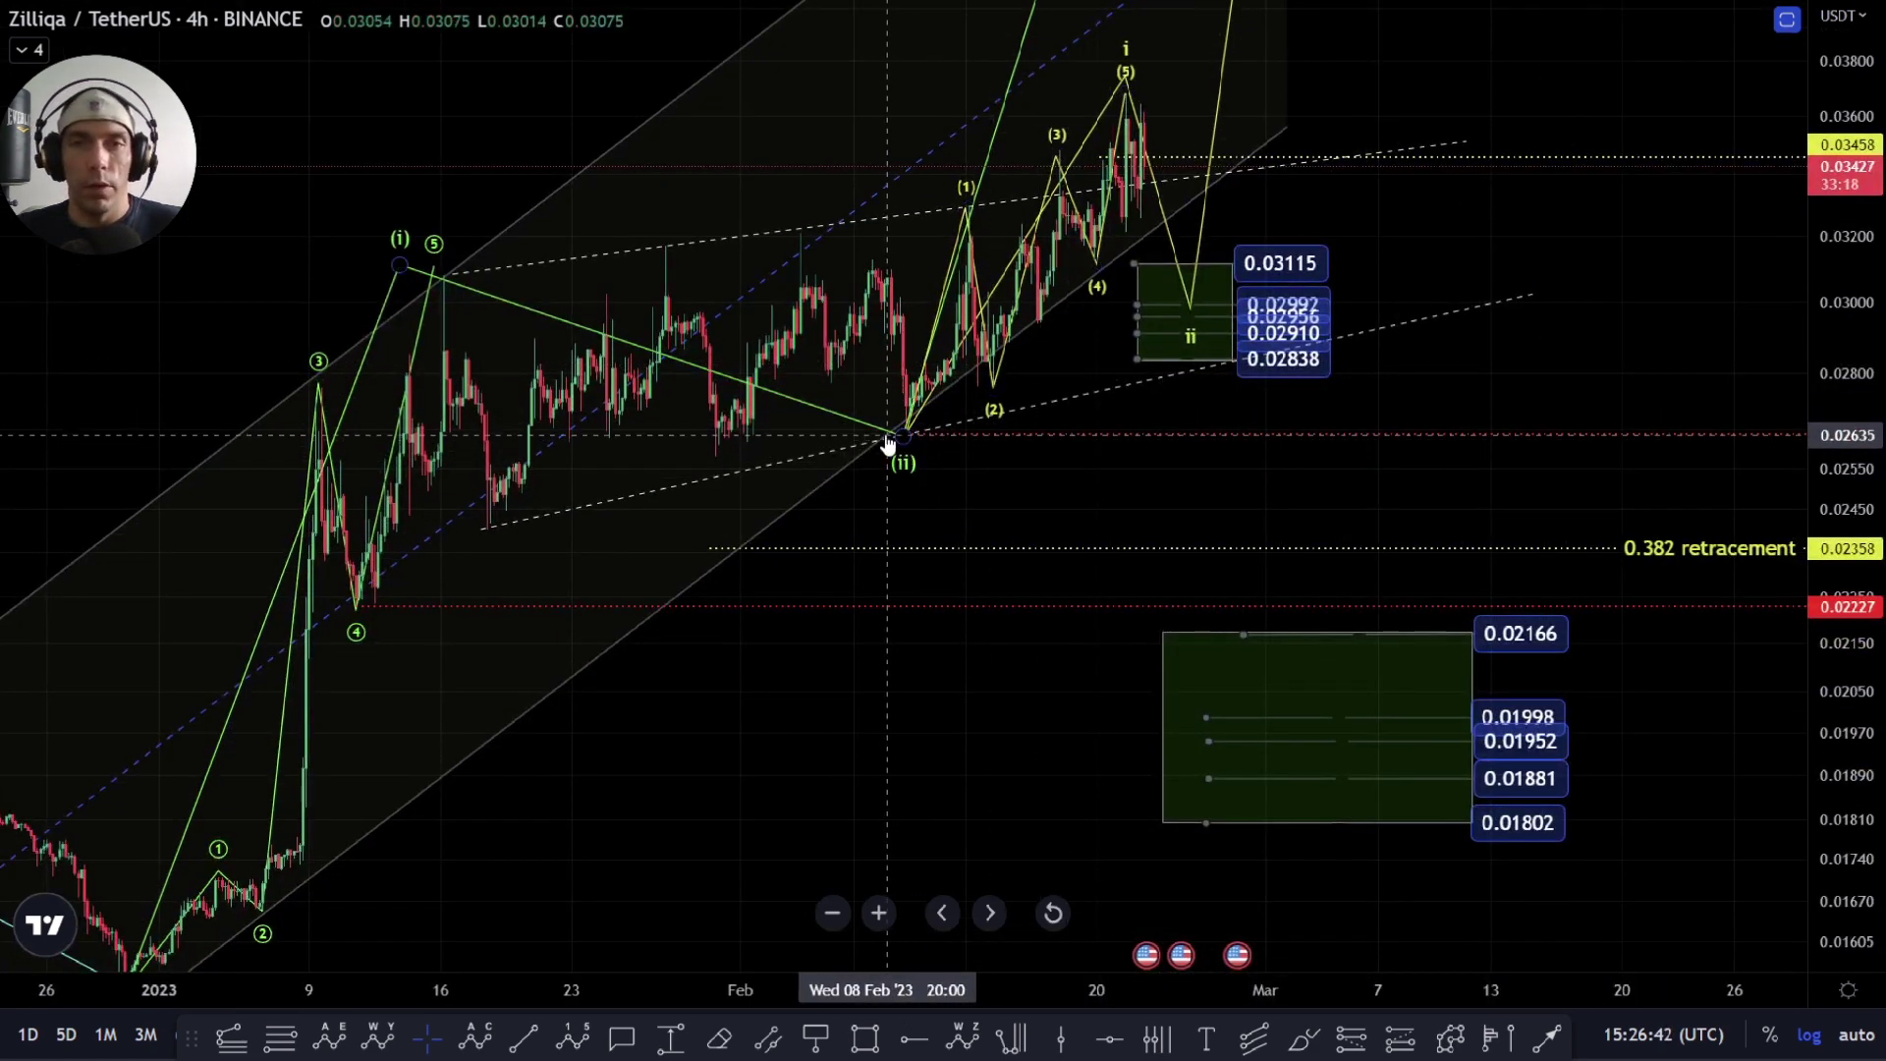
{"action": "mouse_move", "coordinate": [888, 444]}
{"action": "left_mouse_down"}
{"action": "mouse_move", "coordinate": [1352, 646]}
{"action": "mouse_move", "coordinate": [1326, 644]}
{"action": "mouse_move", "coordinate": [1300, 587]}
{"action": "mouse_move", "coordinate": [1299, 629]}
{"action": "mouse_move", "coordinate": [1244, 625]}
{"action": "mouse_move", "coordinate": [1254, 562]}
{"action": "mouse_move", "coordinate": [1344, 556]}
{"action": "mouse_move", "coordinate": [1318, 617]}
{"action": "mouse_move", "coordinate": [1334, 623]}
{"action": "left_mouse_up"}
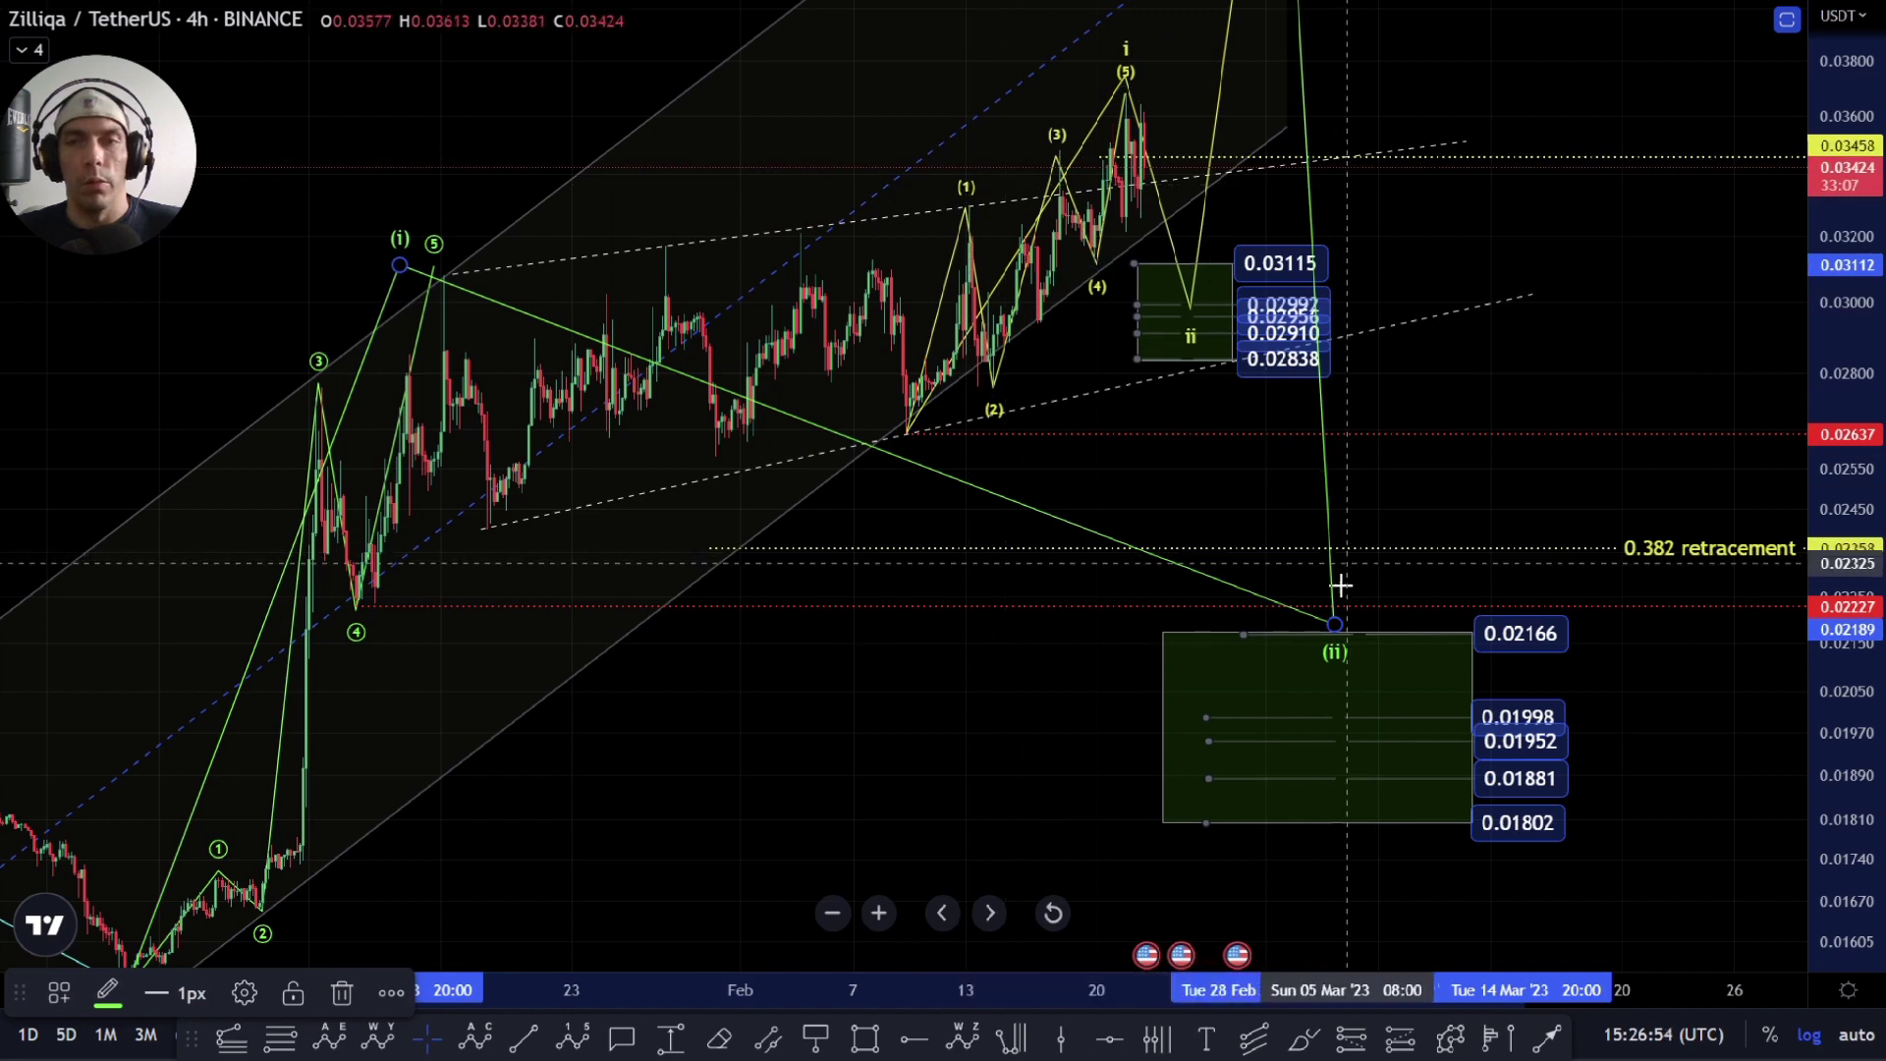
{"action": "left_click_drag", "start_coordinate": [1330, 636], "coordinate": [1269, 435]}
{"action": "left_click_drag", "start_coordinate": [1334, 522], "coordinate": [910, 439]}
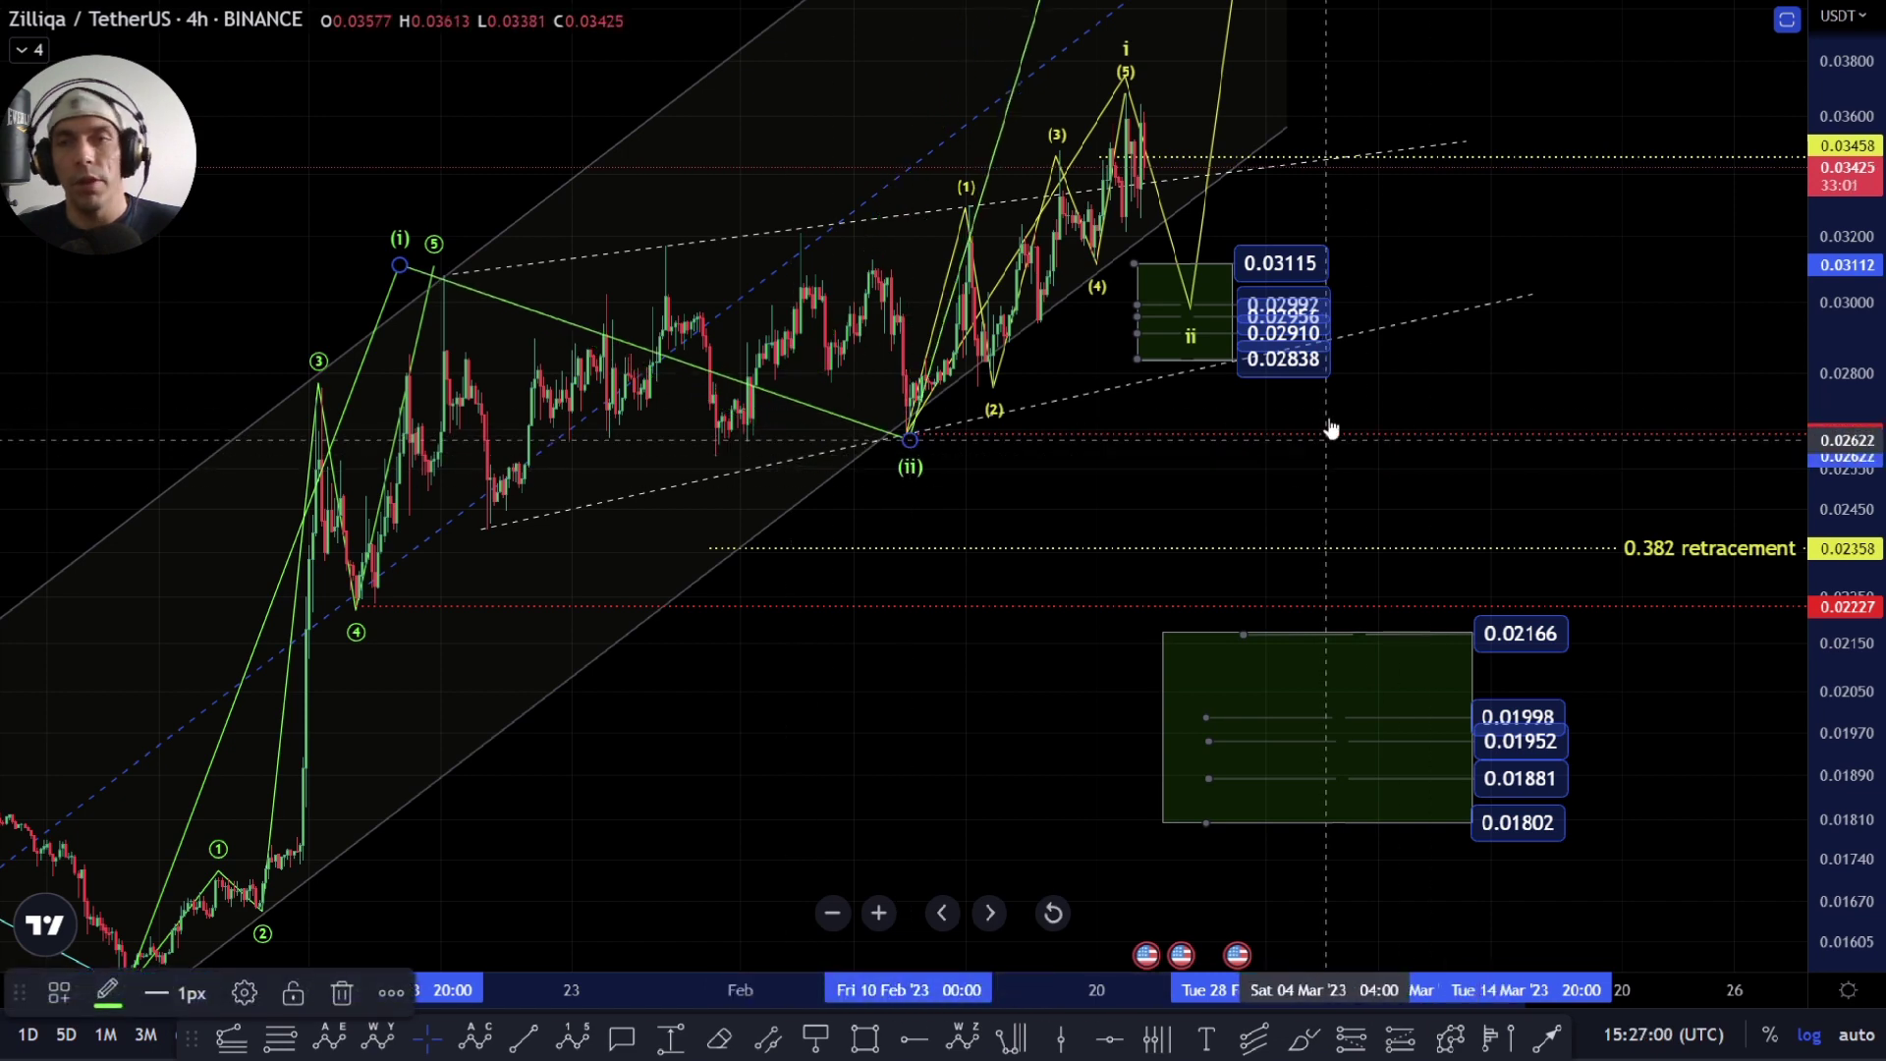
Step: Switch the chart to the 1-hour timeframe around the current price and the wave ii zone
{"action": "left_click_drag", "start_coordinate": [1331, 430], "coordinate": [1196, 614]}
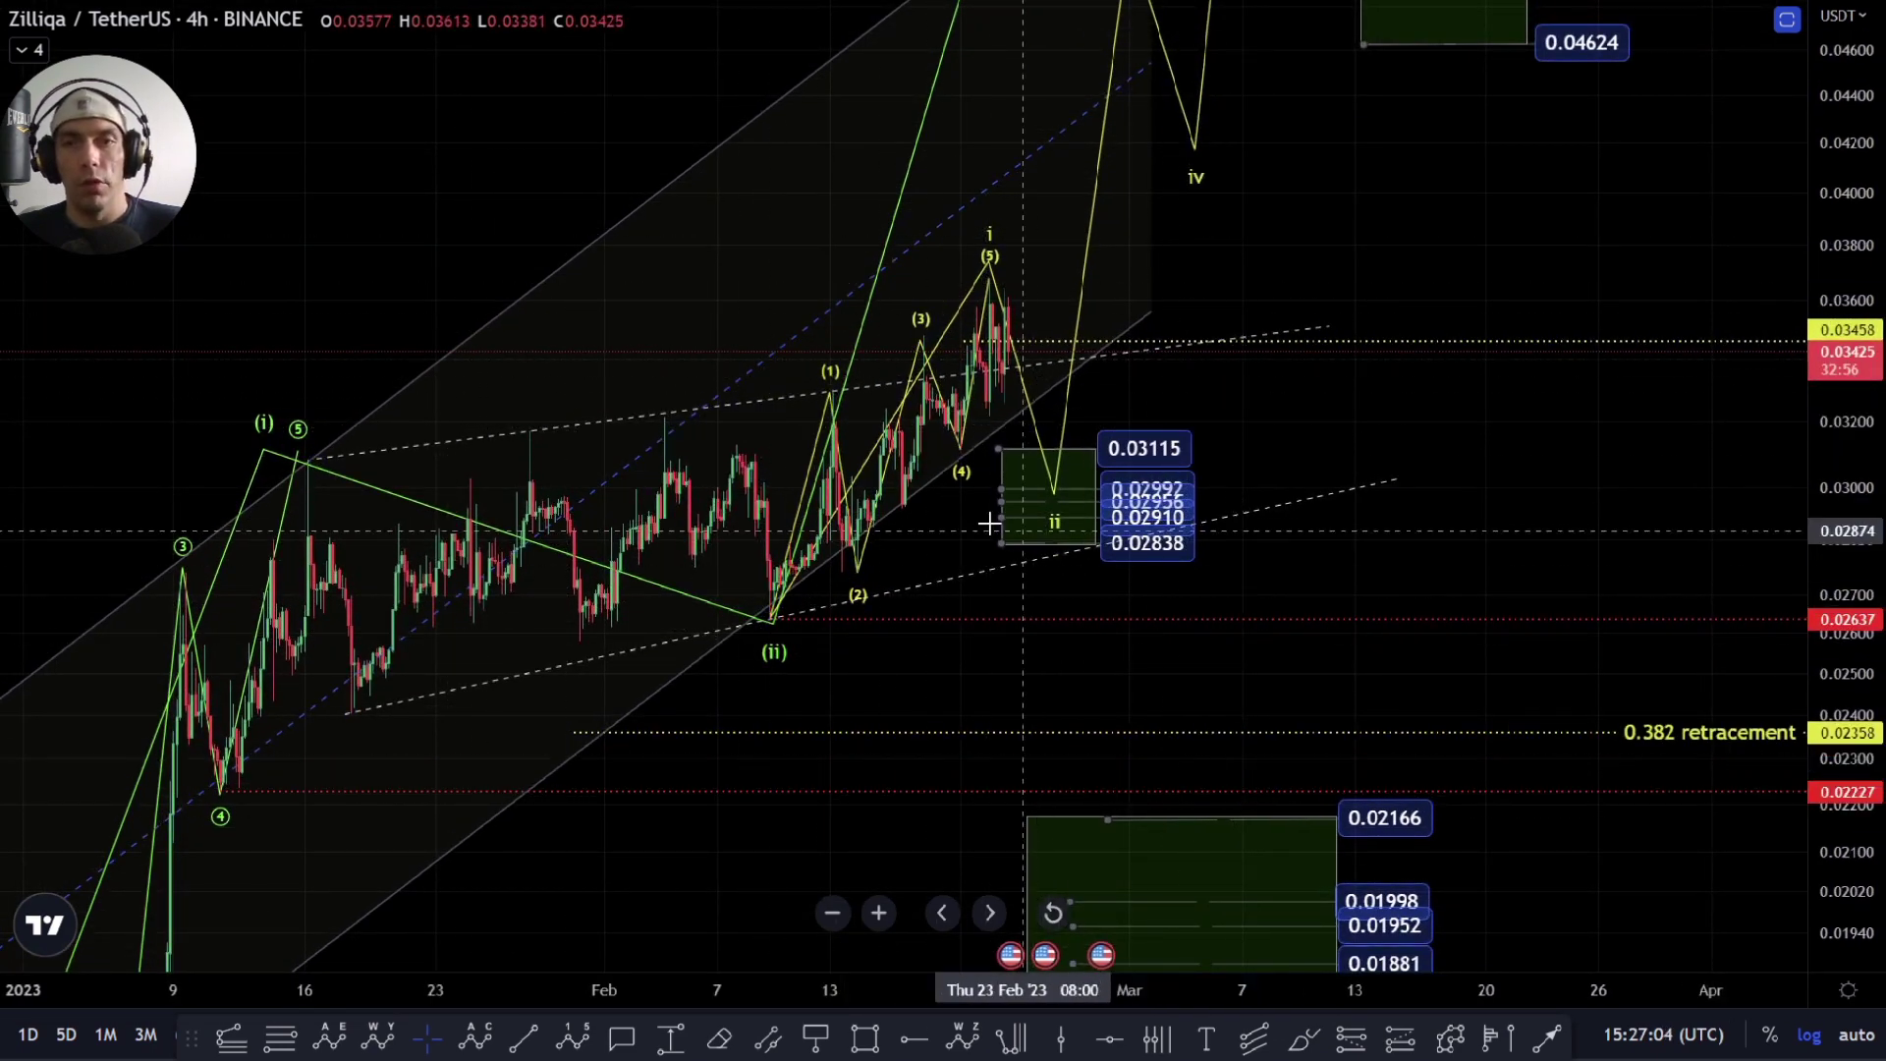
{"action": "scroll", "coordinate": [989, 526], "scroll_direction": "up", "scroll_amount": 5}
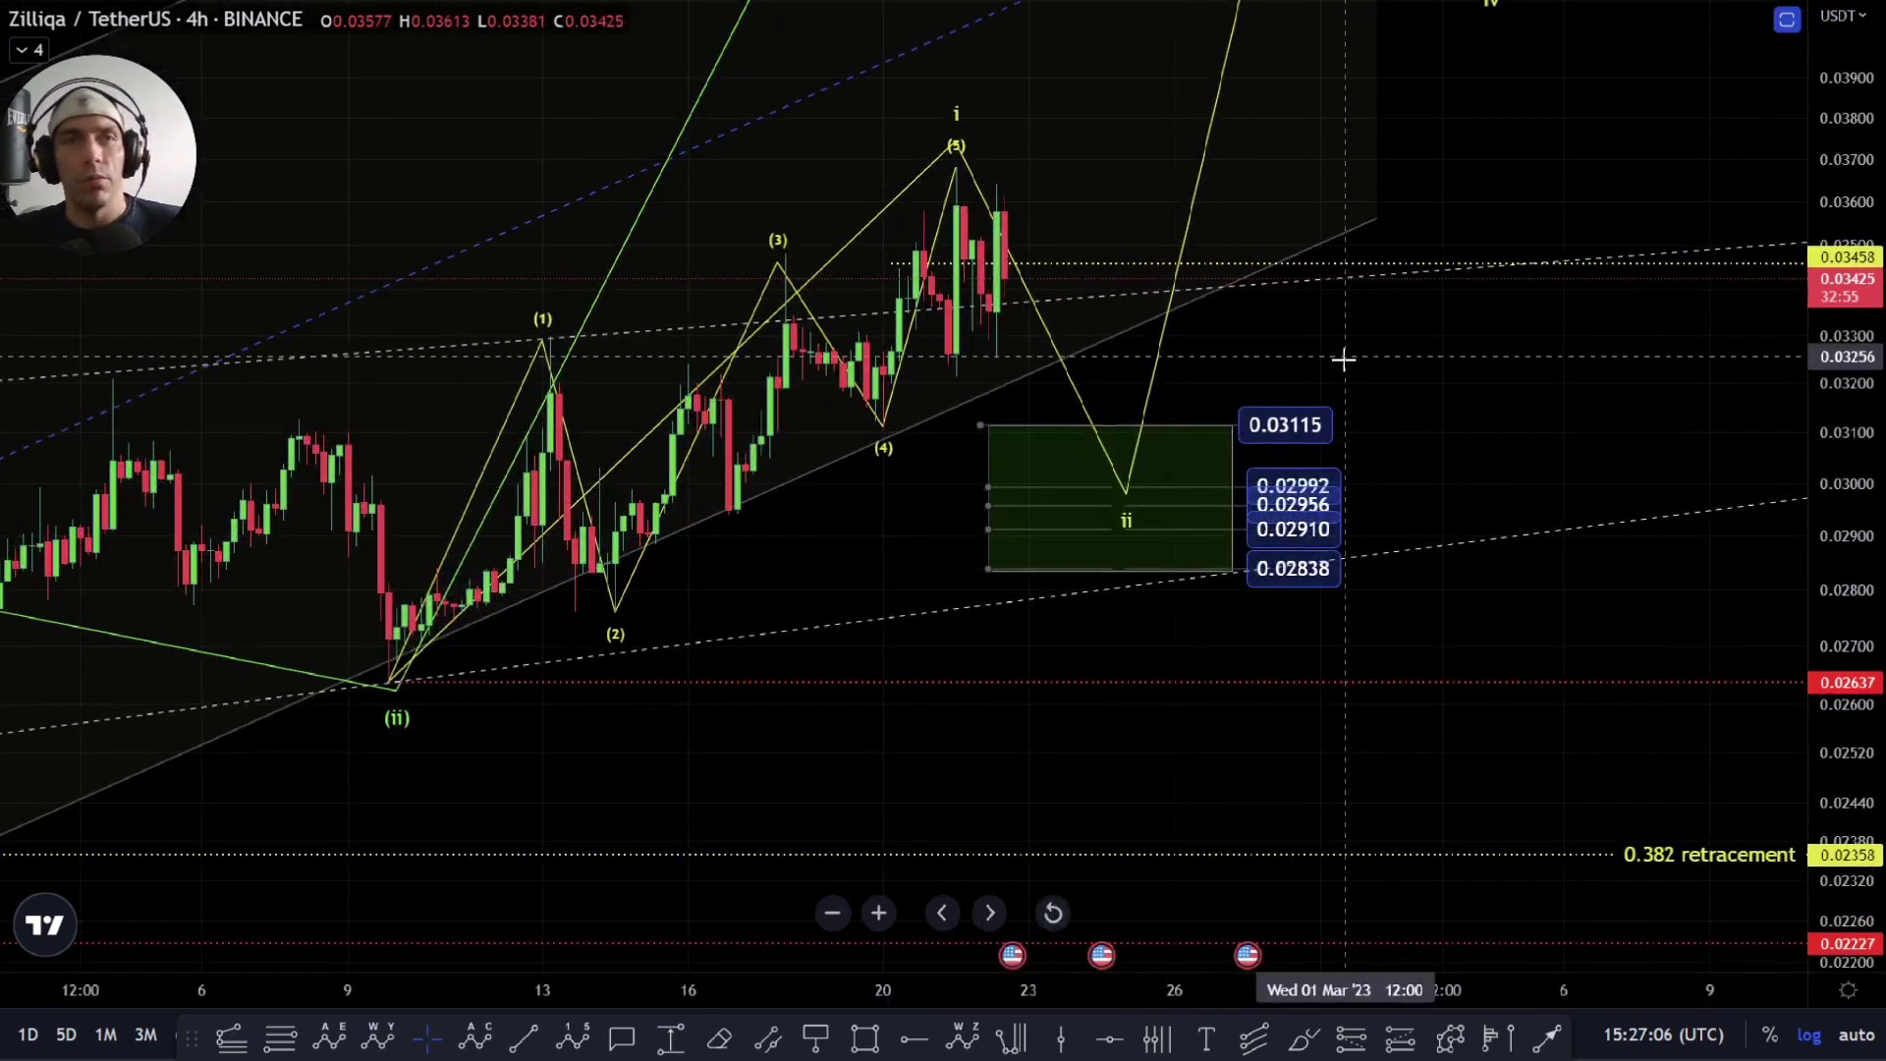
{"action": "type", "text": "1H"}
{"action": "key", "text": "Return"}
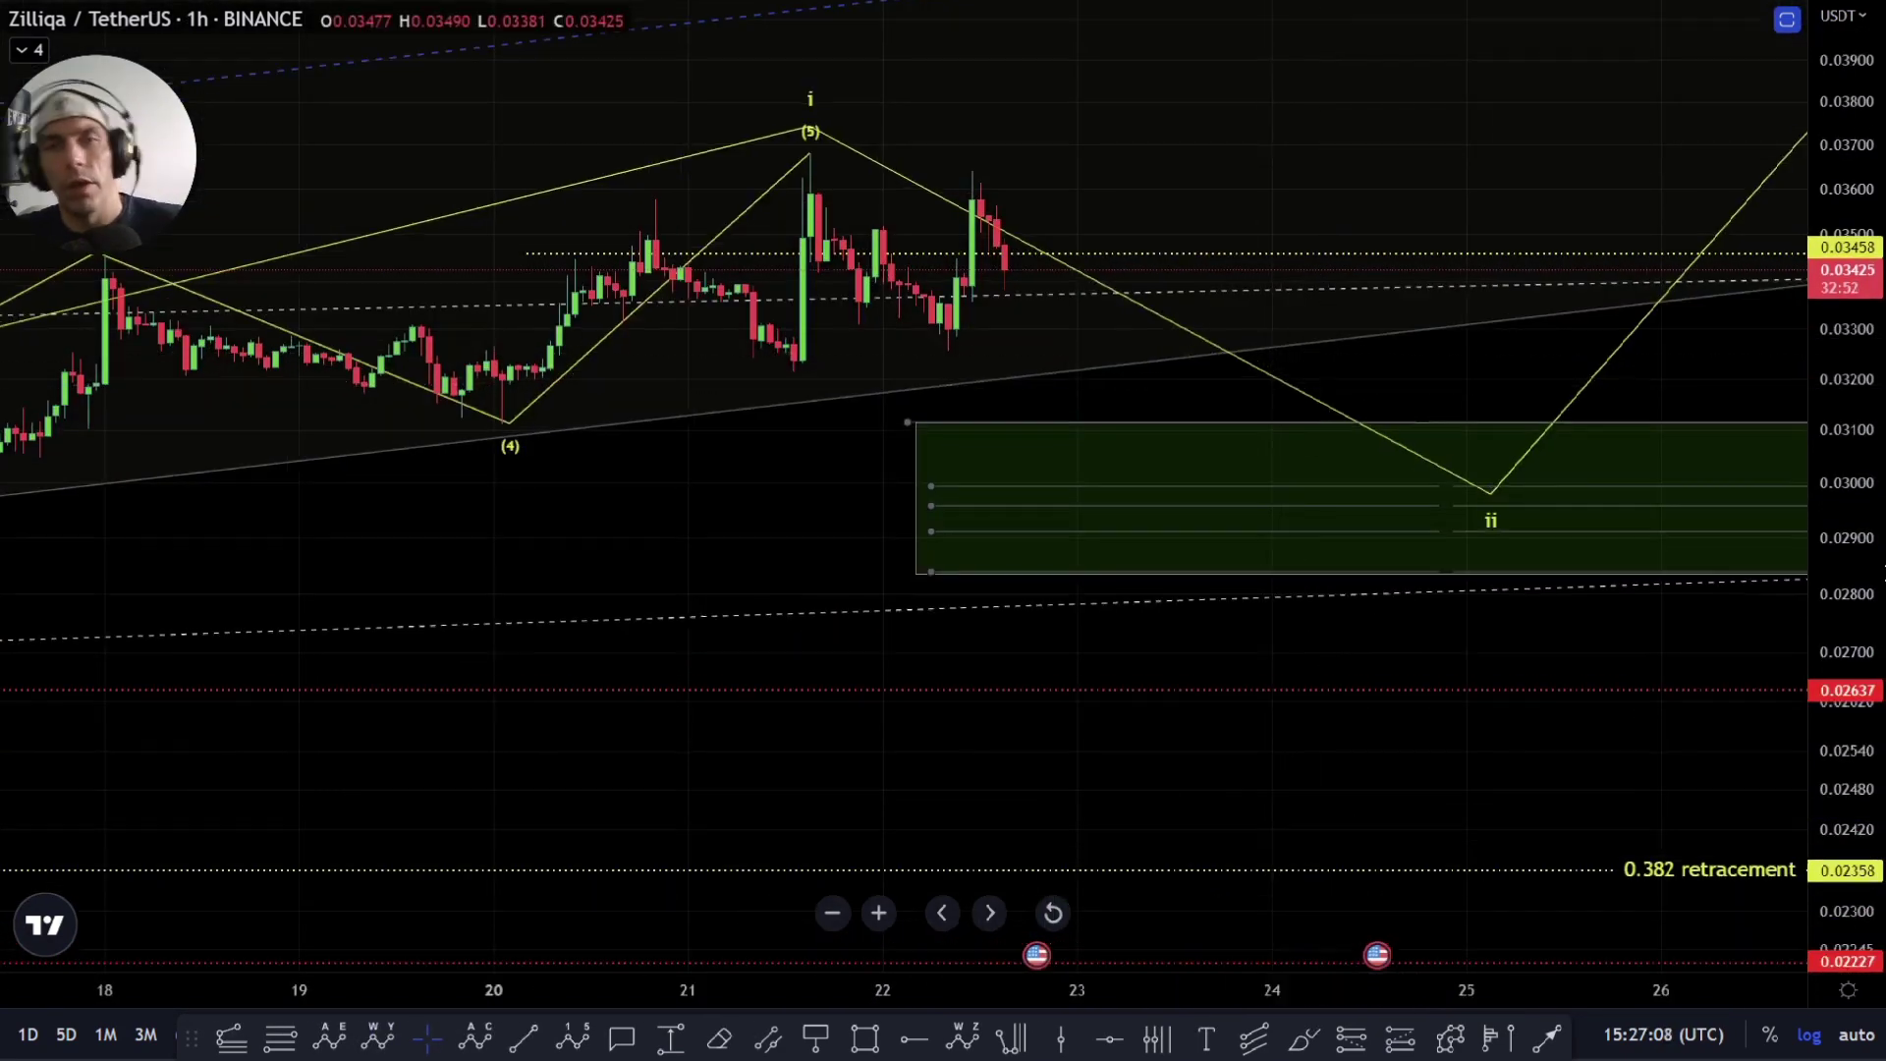
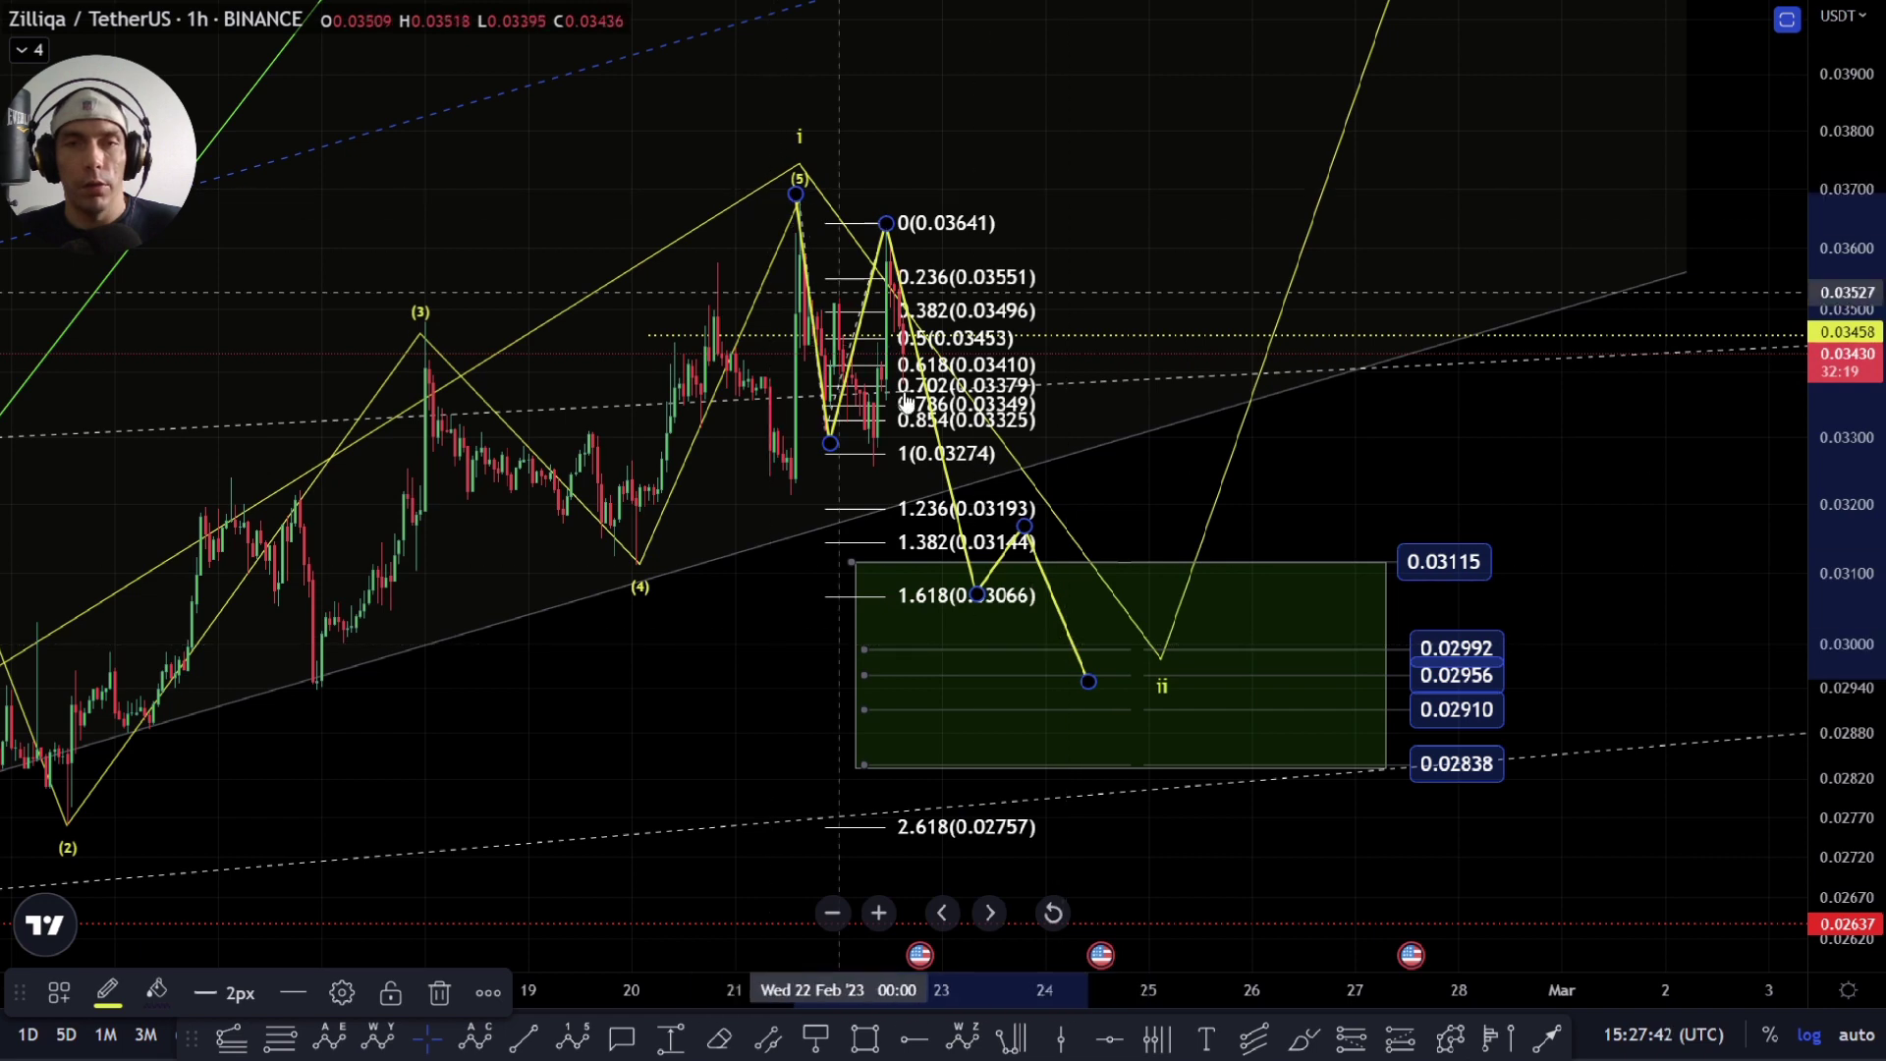
Step: Draw a yellow path from about 0.0296 up to 0.0321, down to 0.0315, up to 0.0343 and down to the wave ii zone's lower edge
{"action": "scroll", "coordinate": [1081, 673], "scroll_direction": "down", "scroll_amount": 3}
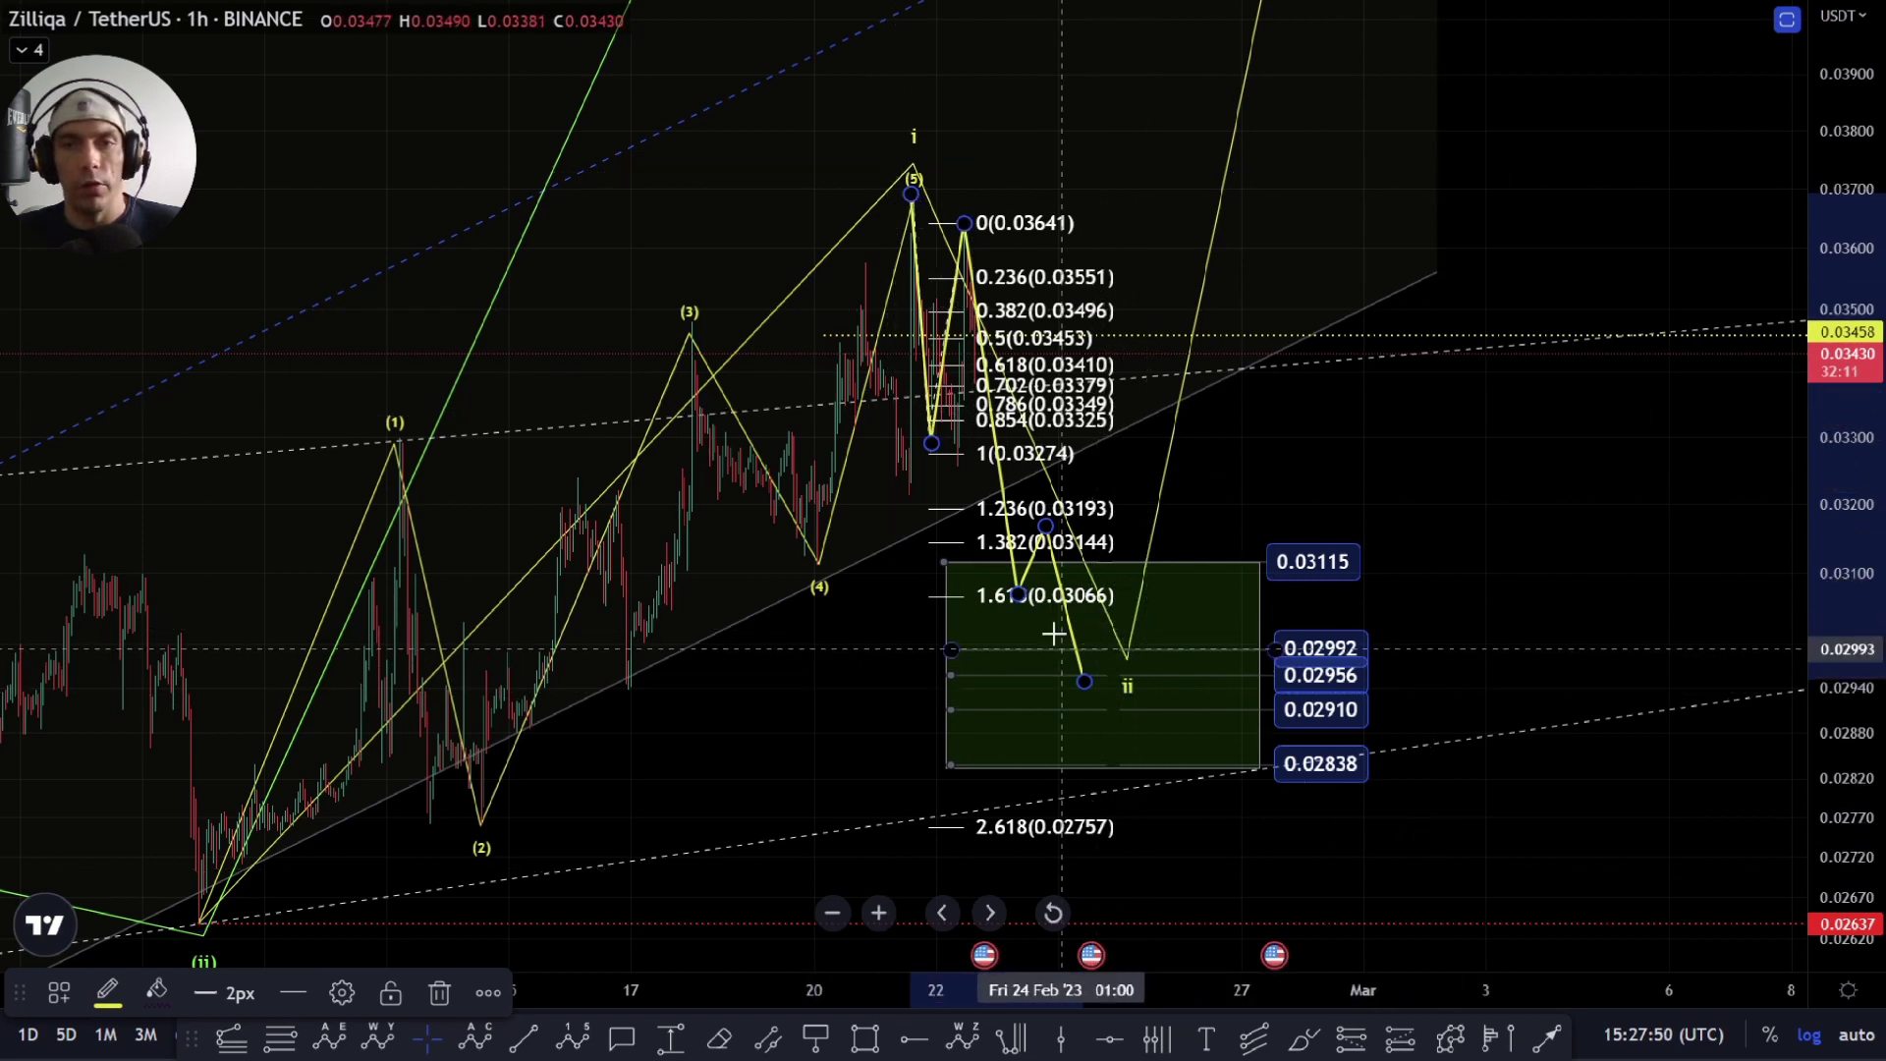
{"action": "scroll", "coordinate": [1053, 631], "scroll_direction": "up", "scroll_amount": 3}
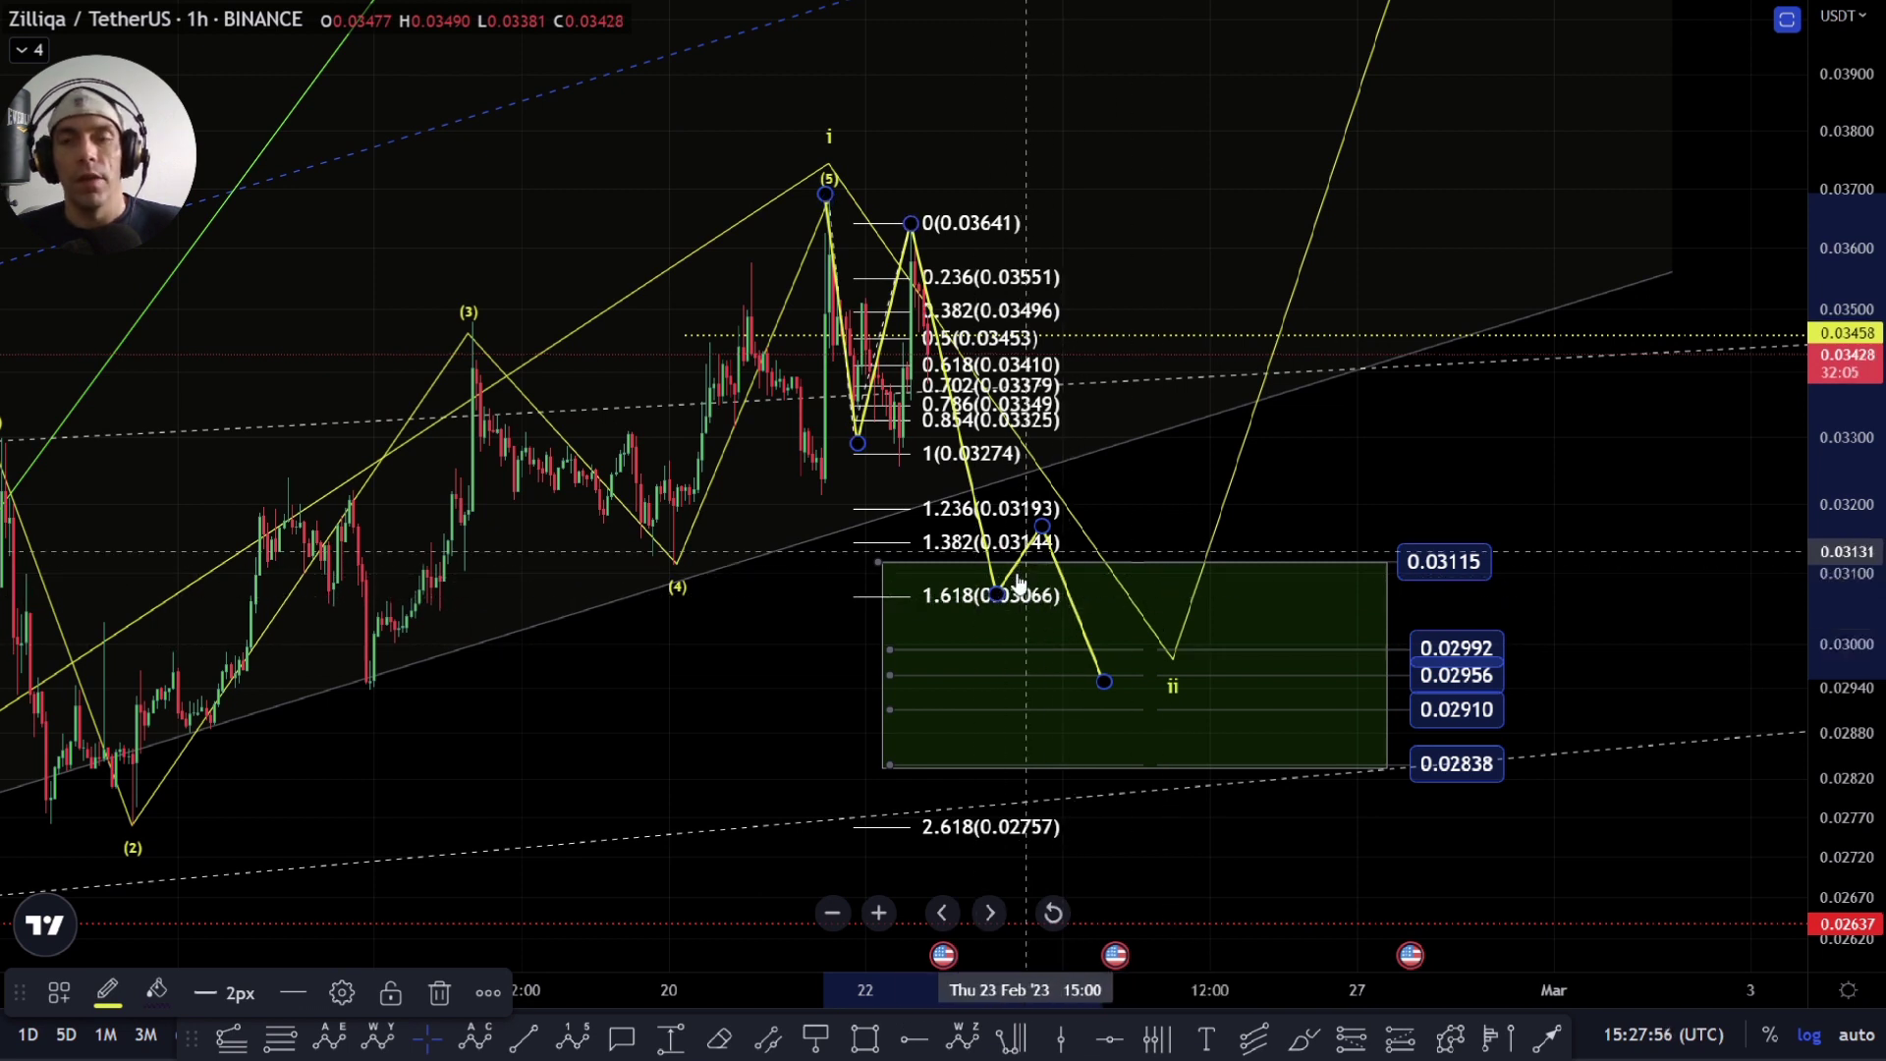
{"action": "left_click_drag", "start_coordinate": [994, 597], "coordinate": [997, 596]}
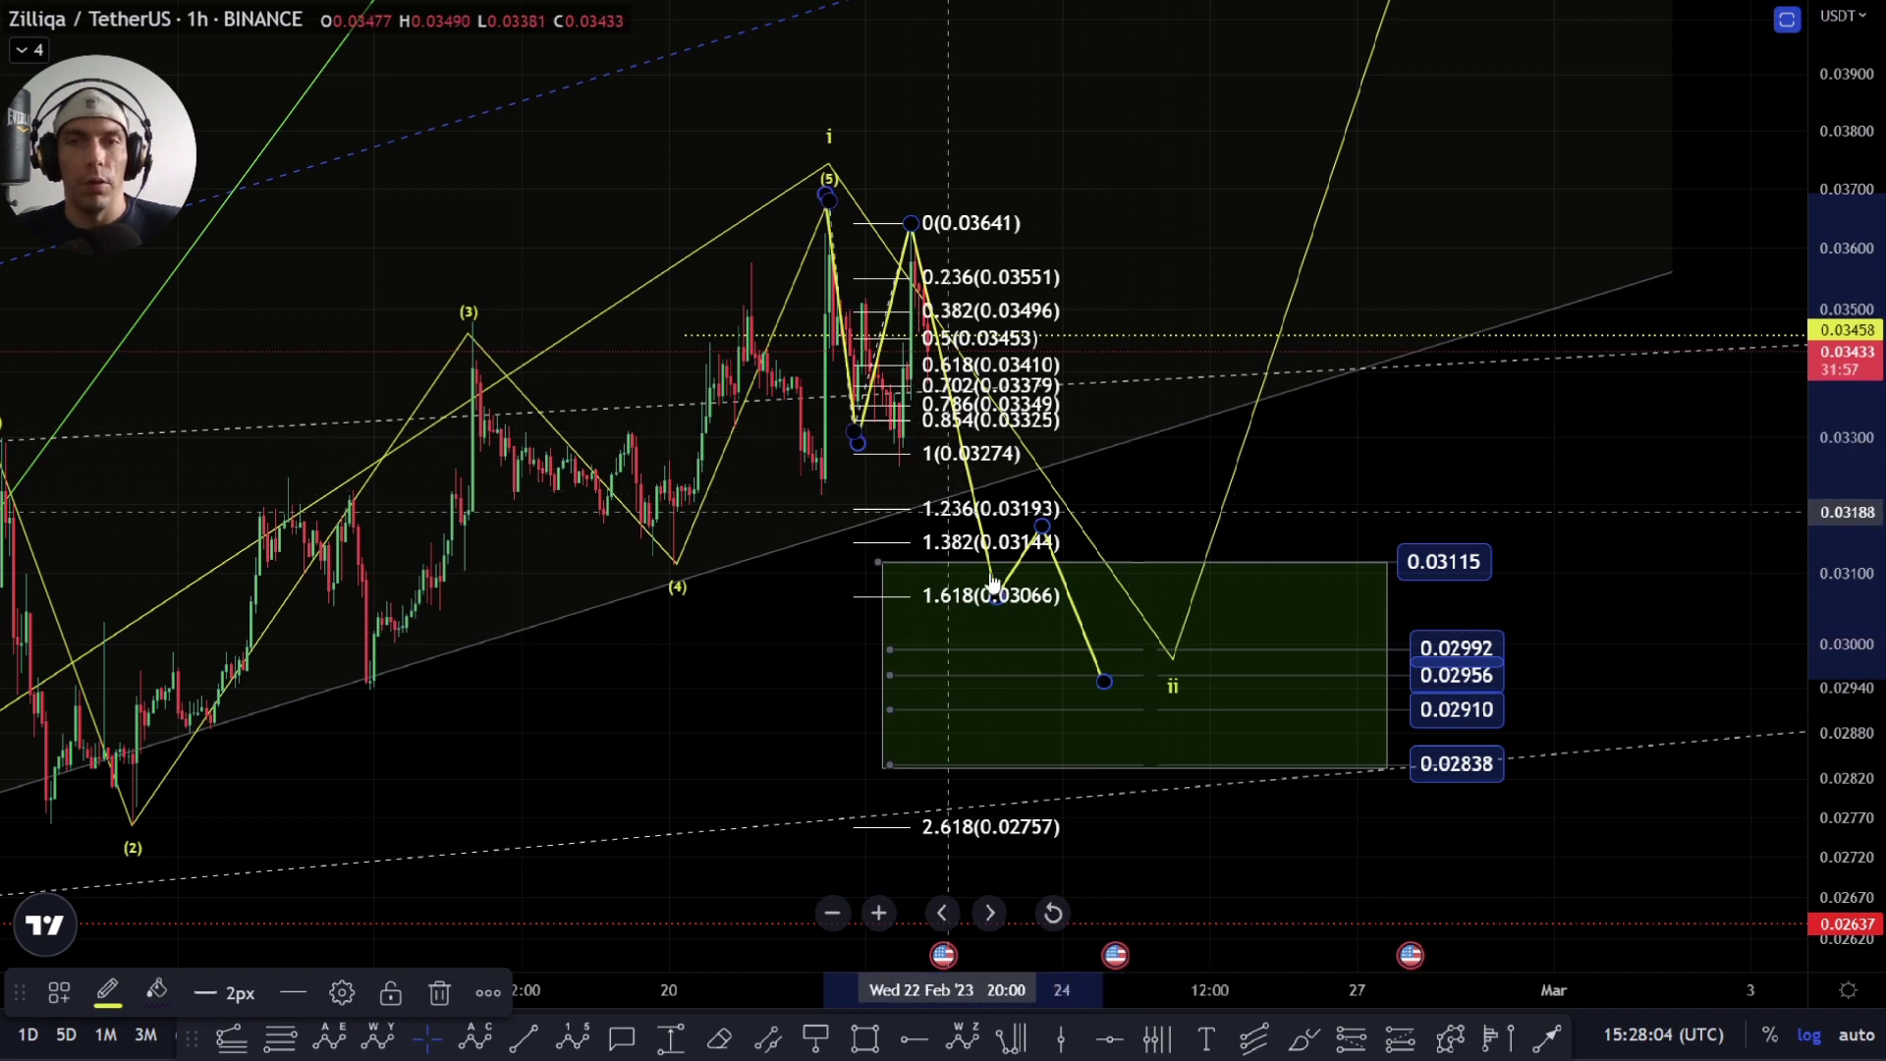
{"action": "left_click", "coordinate": [1450, 1037]}
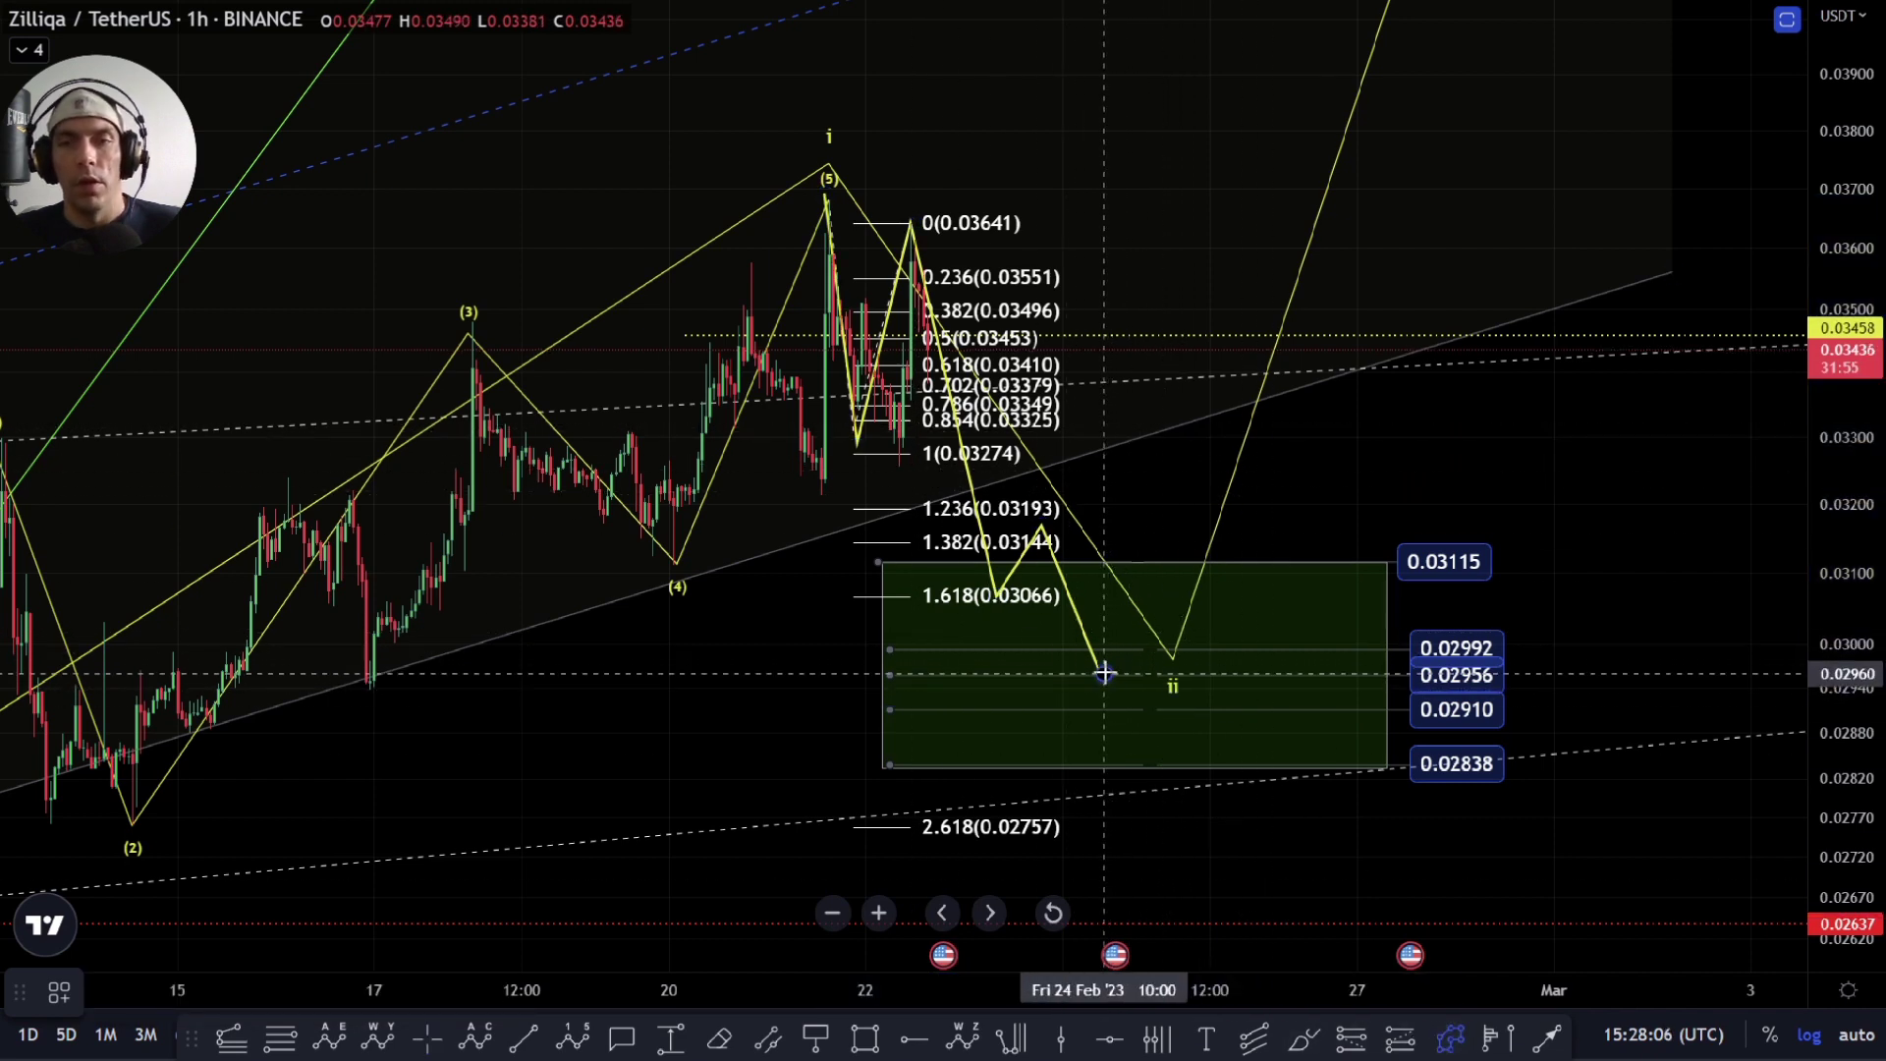
{"action": "left_click", "coordinate": [1105, 674]}
{"action": "left_click", "coordinate": [1136, 494]}
{"action": "left_click", "coordinate": [1194, 536]}
{"action": "left_click", "coordinate": [1216, 352]}
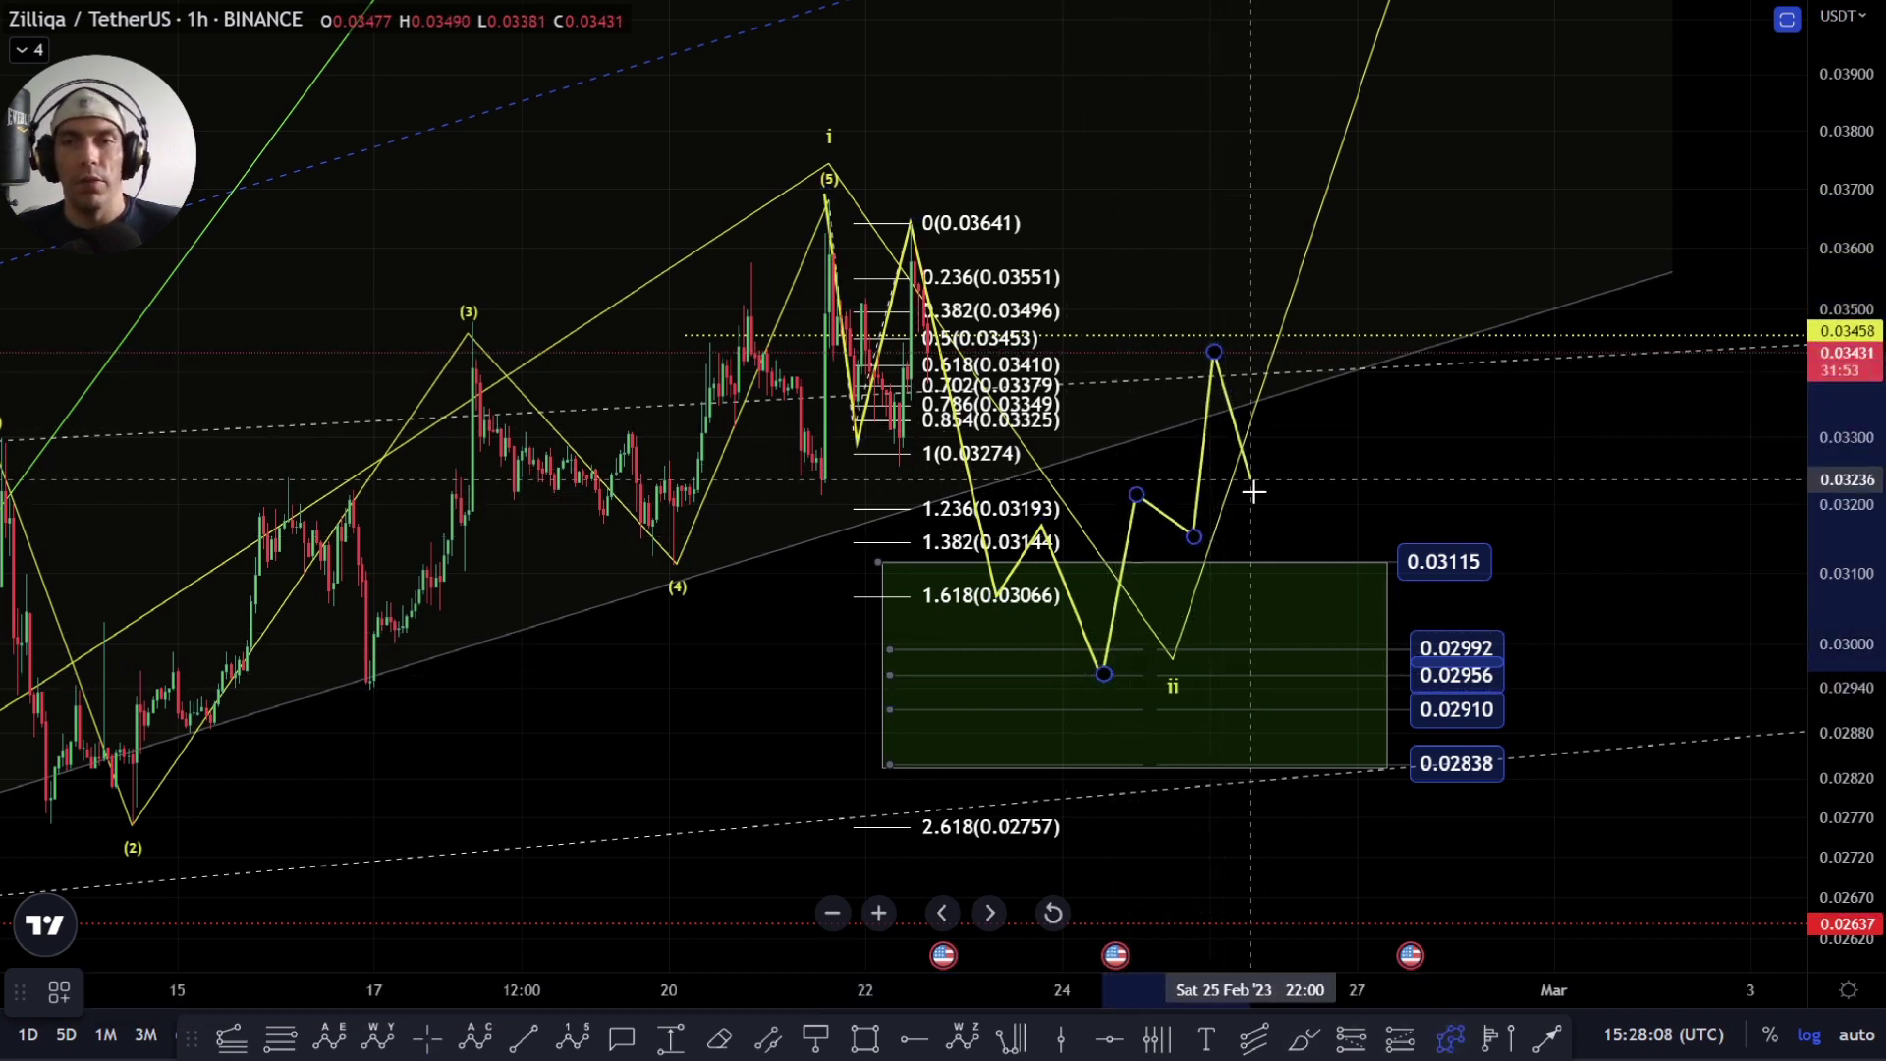
{"action": "double_click", "coordinate": [1367, 762]}
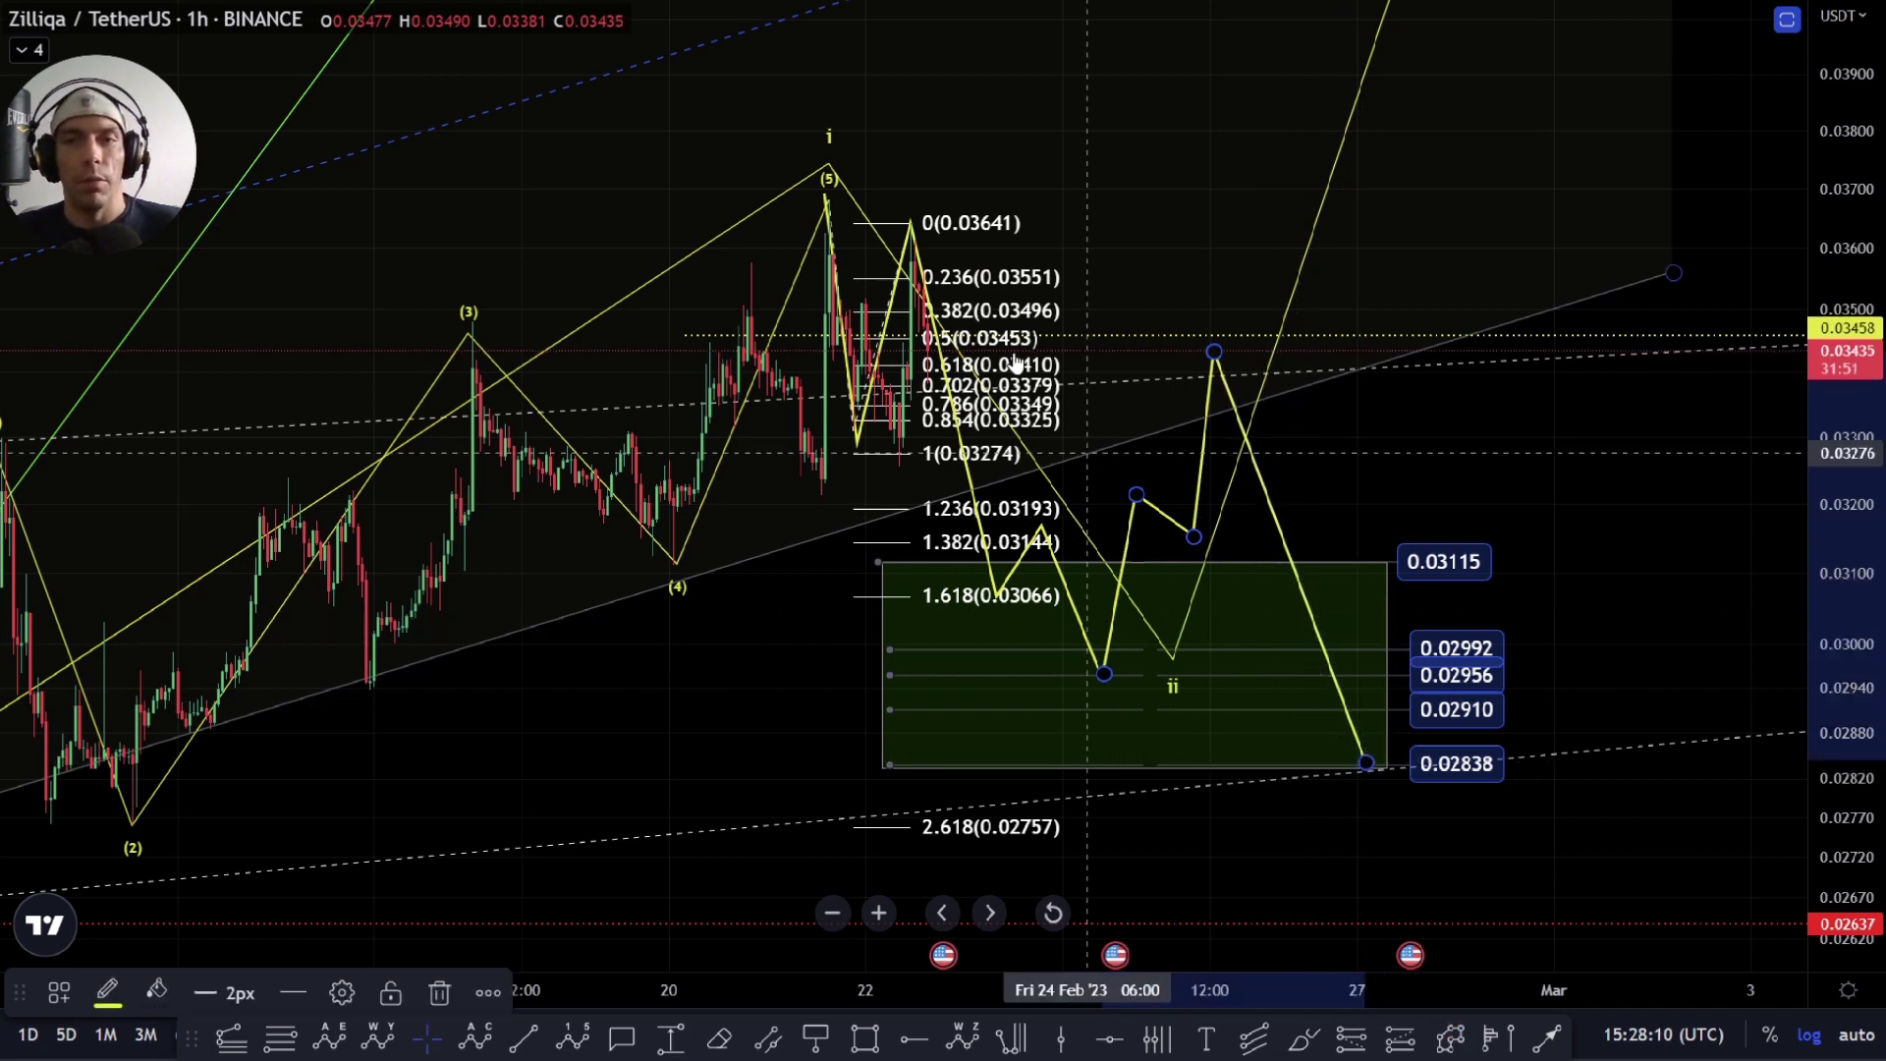
Step: Delete the Fibonacci levels drawn over the projected wave ii decline
{"action": "scroll", "coordinate": [1454, 531], "scroll_direction": "down", "scroll_amount": 5}
{"action": "left_click_drag", "start_coordinate": [1562, 557], "coordinate": [1340, 380]}
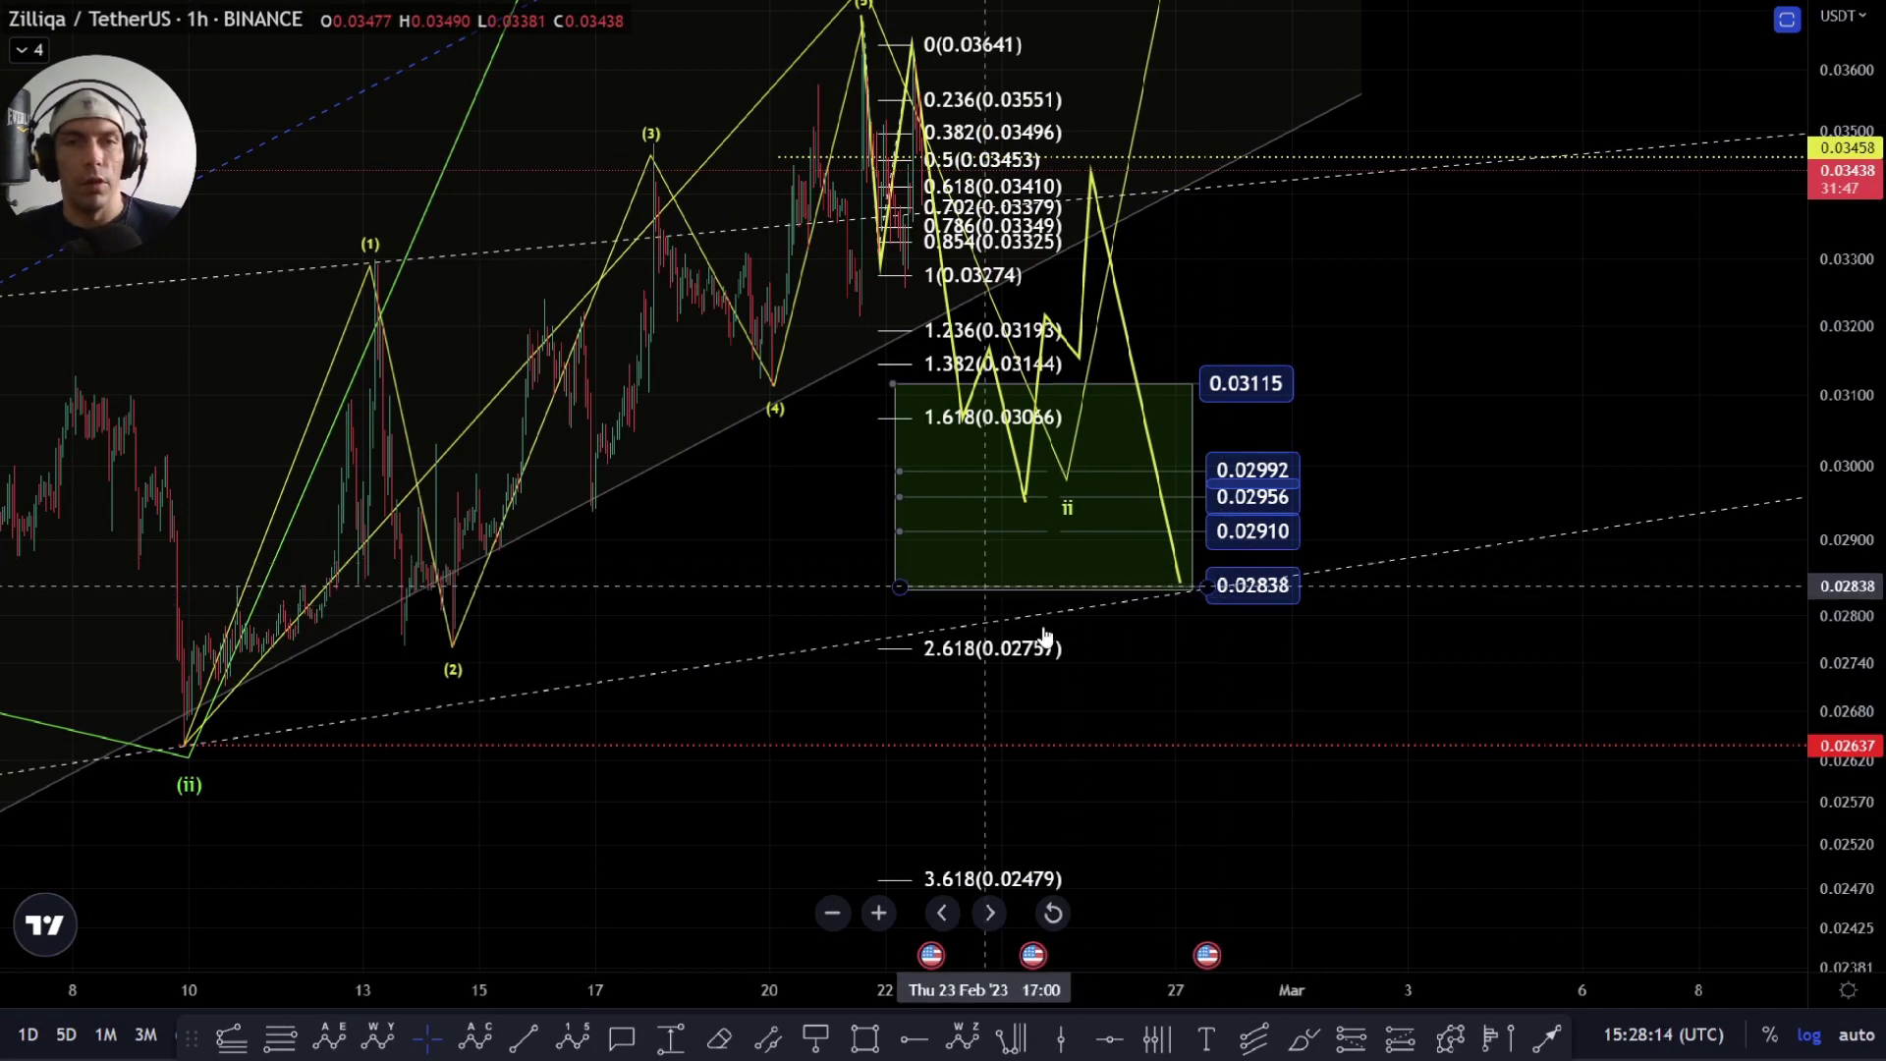
{"action": "scroll", "coordinate": [1048, 636], "scroll_direction": "down", "scroll_amount": 5}
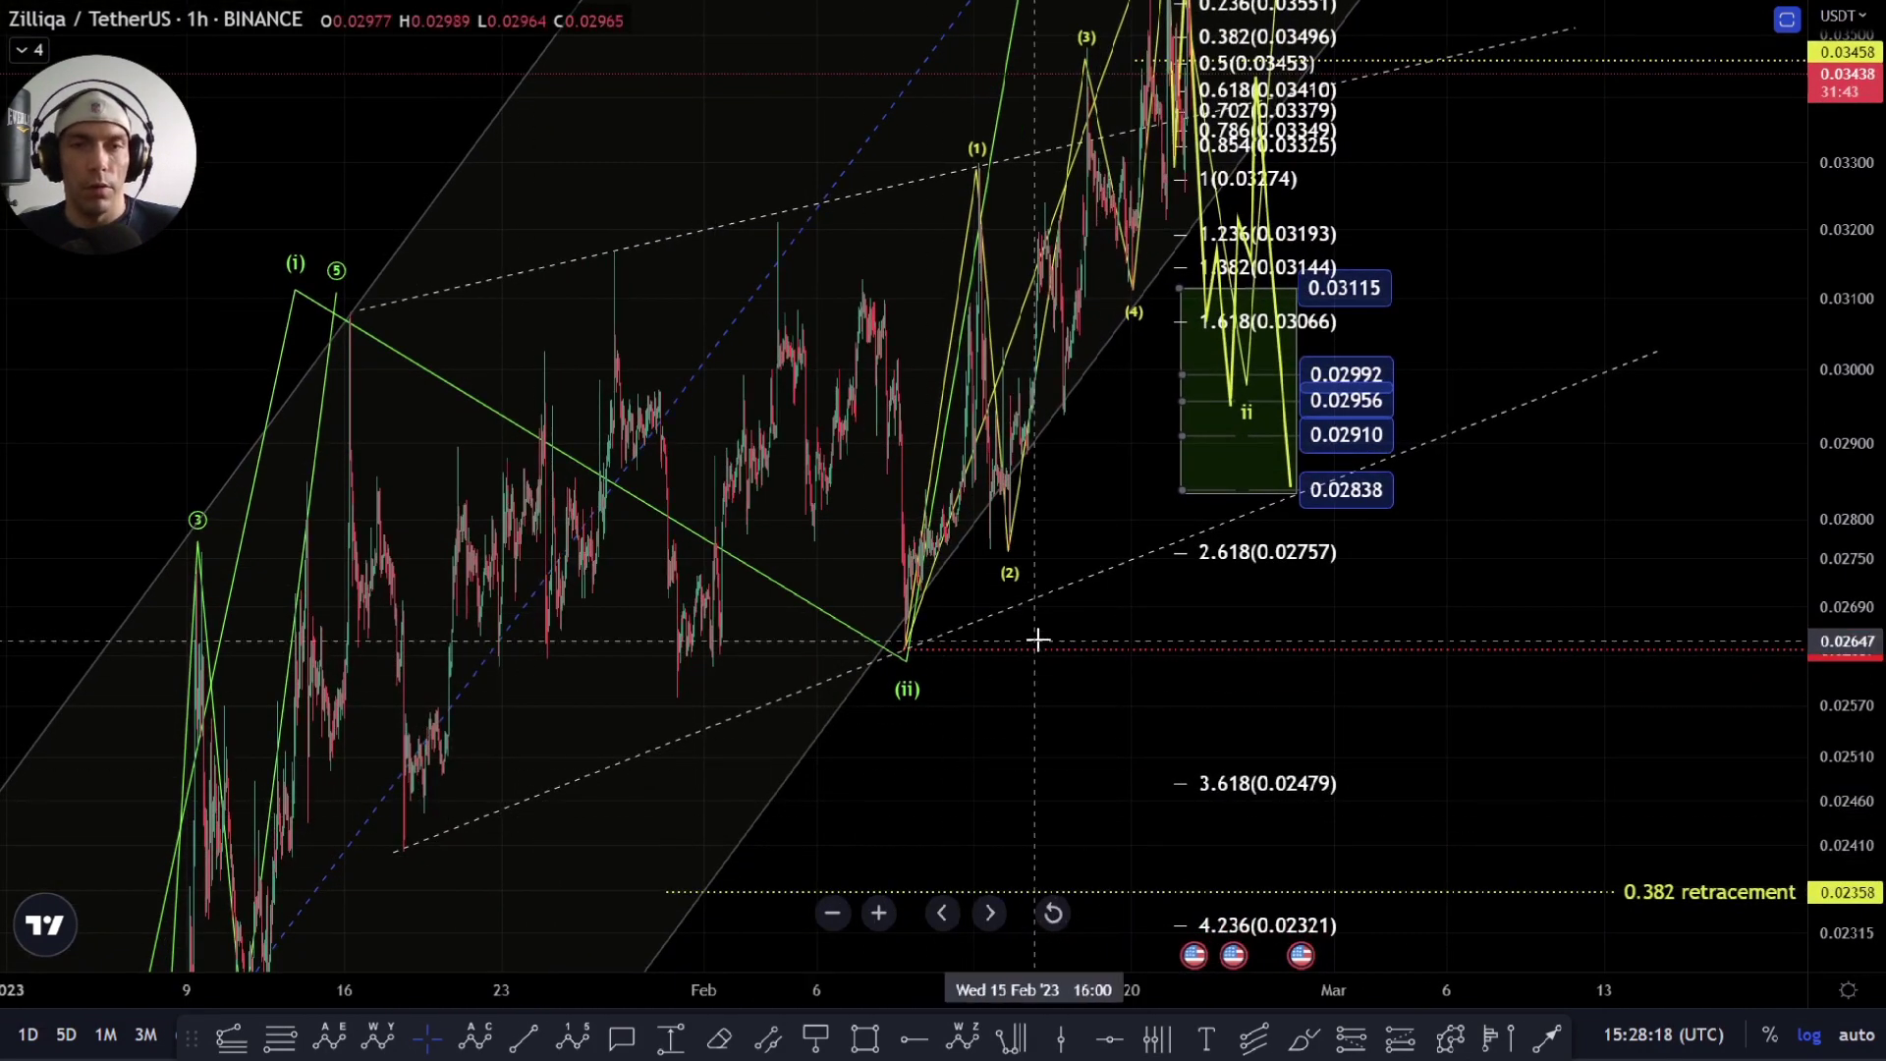
{"action": "left_click_drag", "start_coordinate": [1575, 787], "coordinate": [1274, 634]}
{"action": "scroll", "coordinate": [1275, 634], "scroll_direction": "up", "scroll_amount": 8}
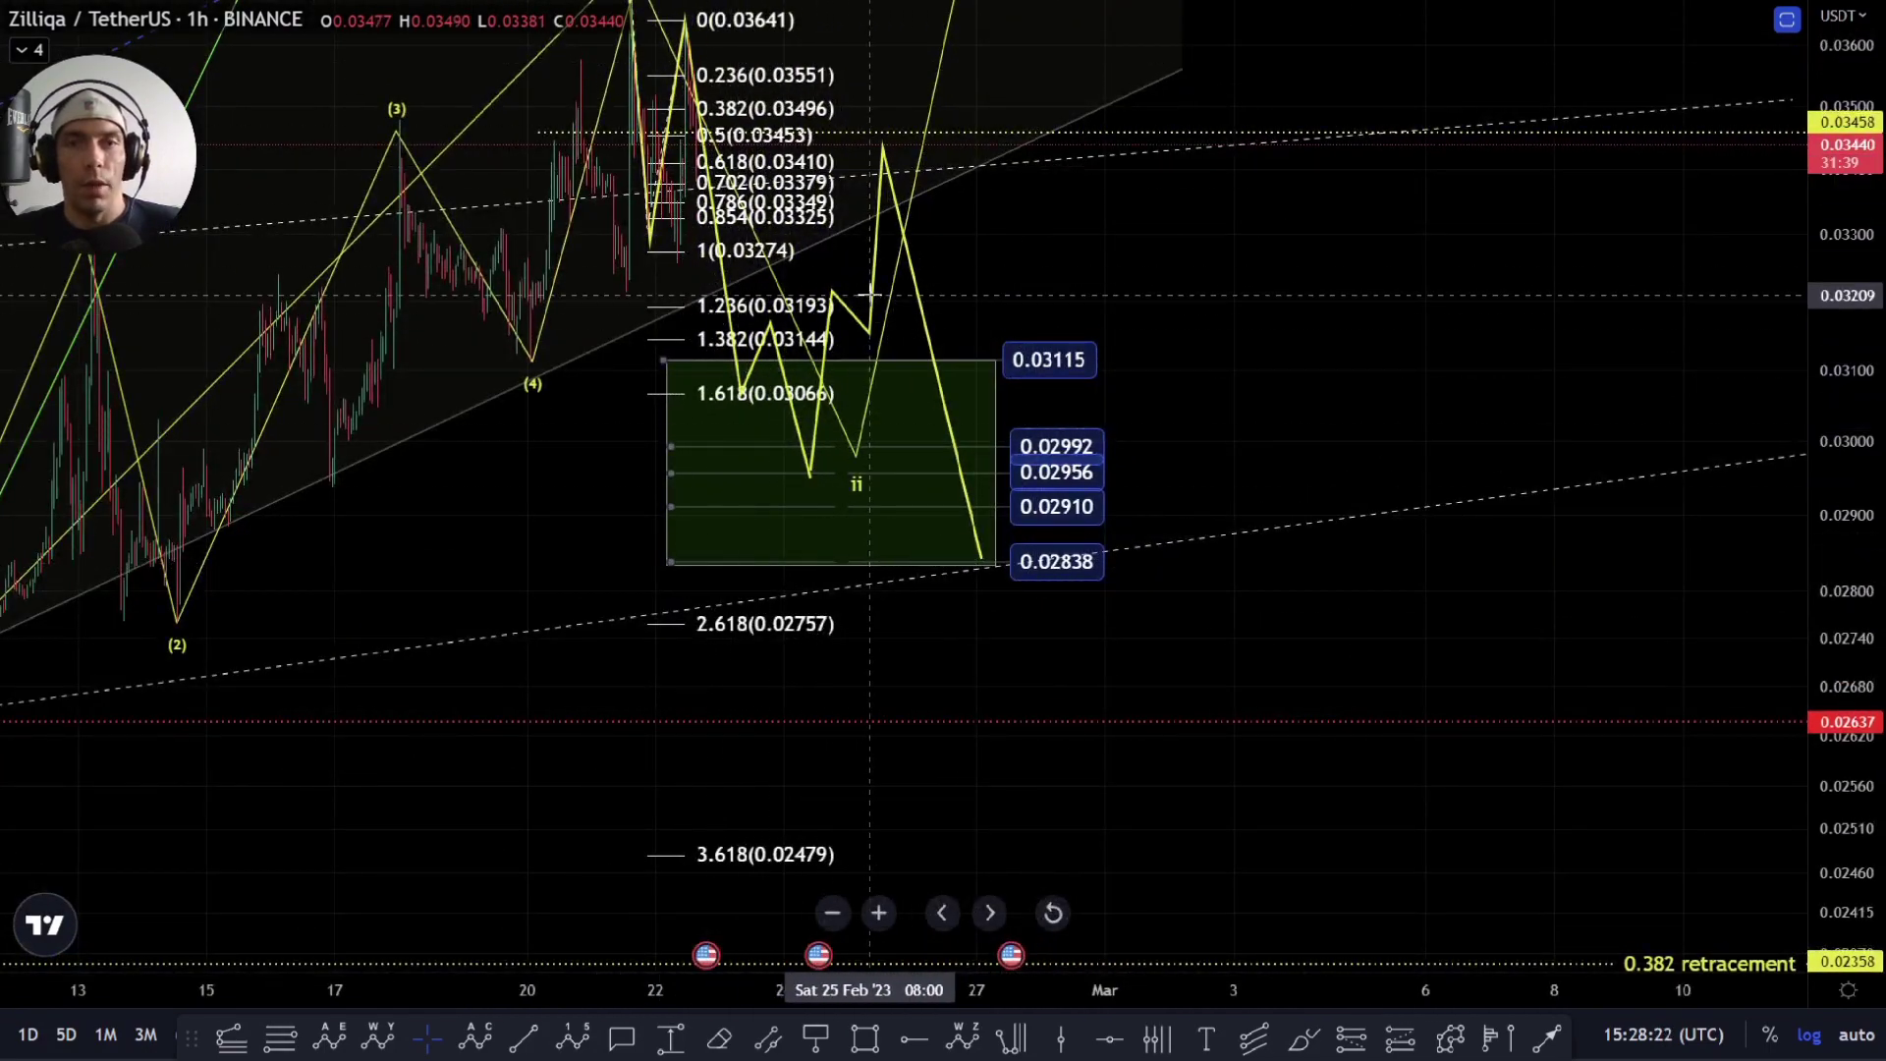
{"action": "left_click_drag", "start_coordinate": [1003, 292], "coordinate": [1096, 452]}
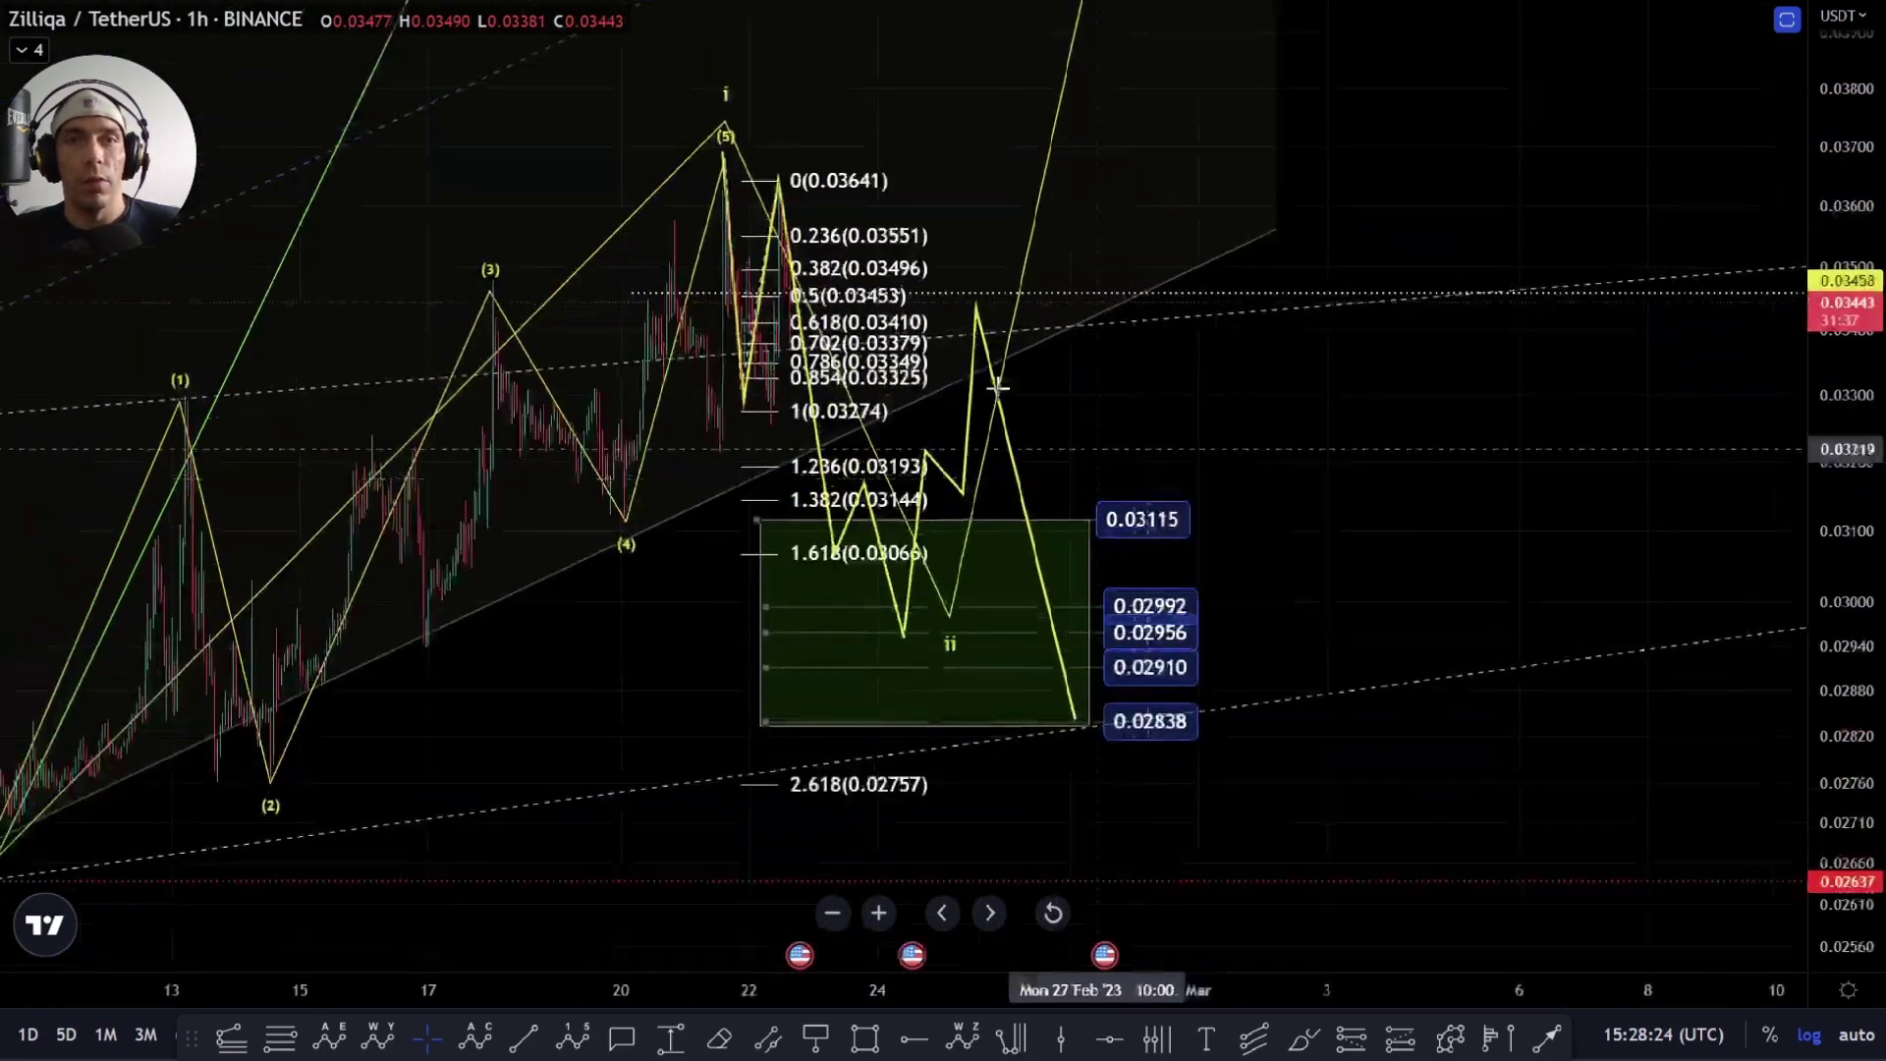
{"action": "left_click", "coordinate": [890, 364]}
{"action": "key", "text": "Delete"}
Step: Delete both thick yellow paths that sketch the decline into the wave ii zone and the rebound followed by another drop
{"action": "scroll", "coordinate": [1415, 455], "scroll_direction": "down", "scroll_amount": 10}
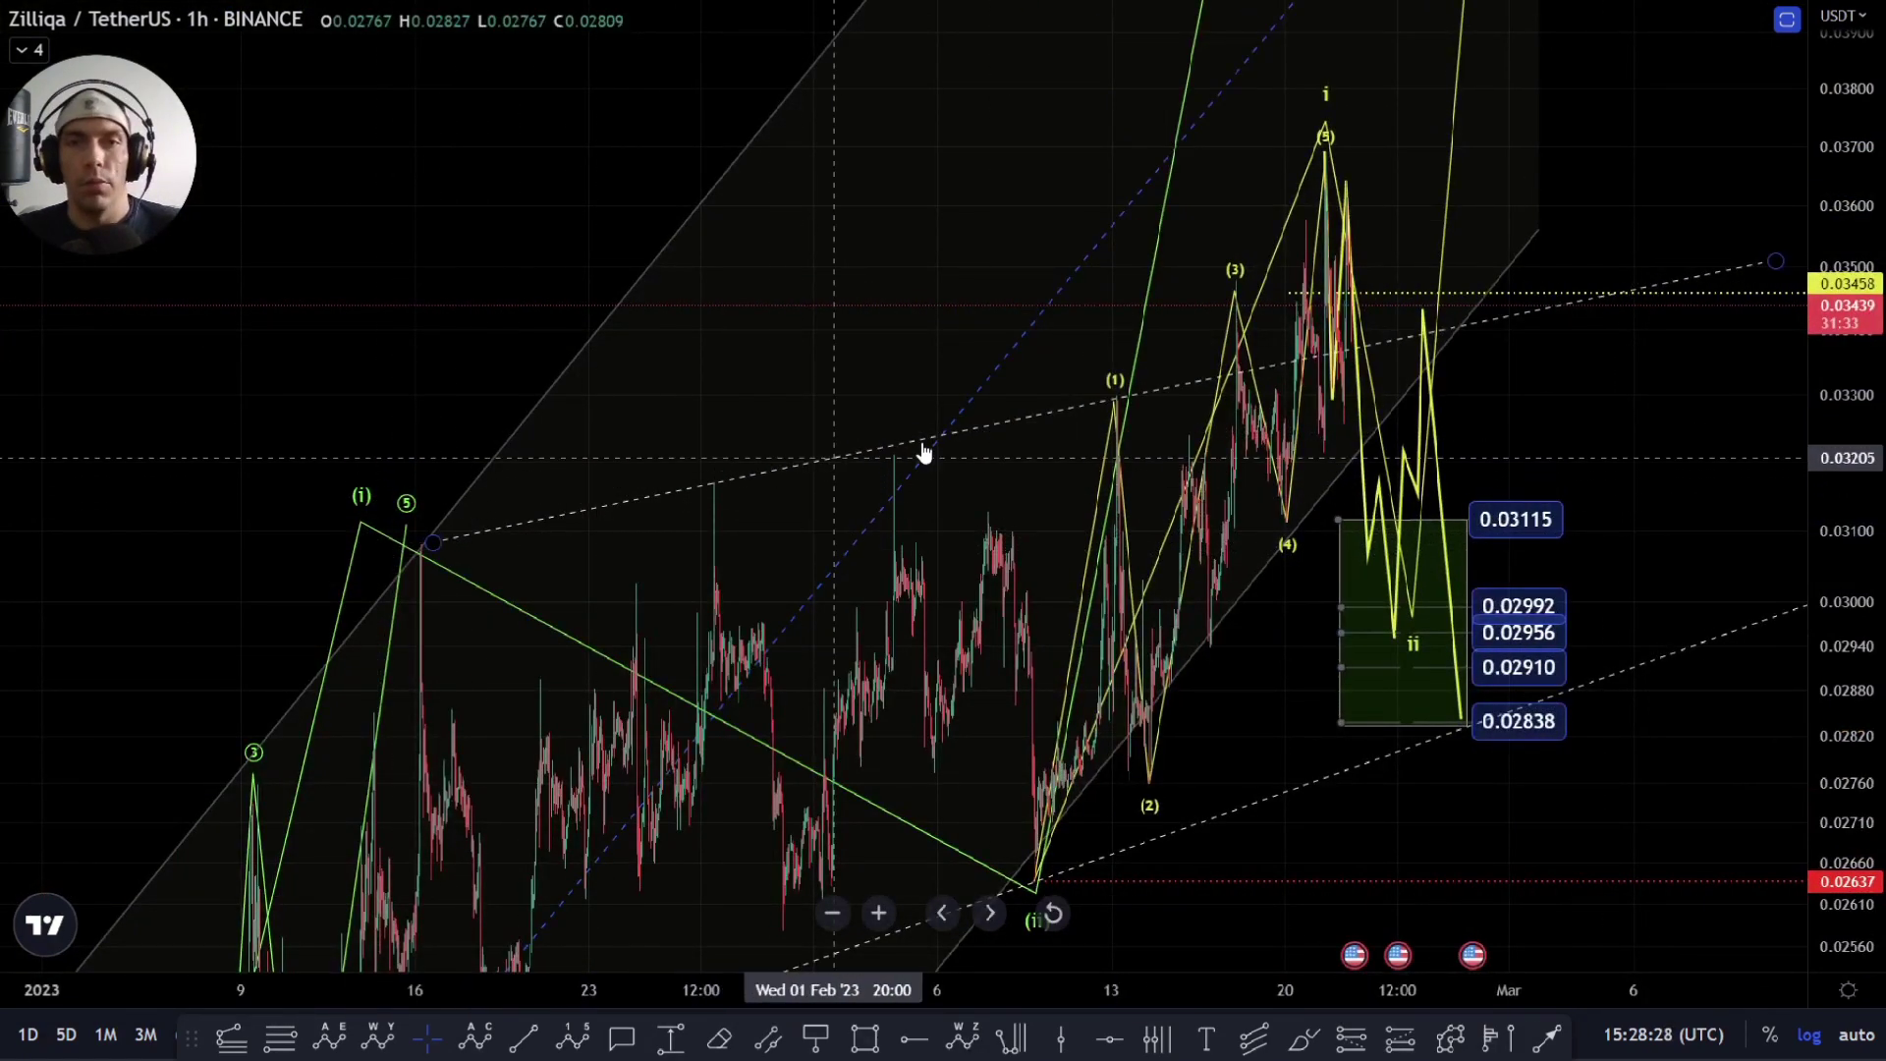
{"action": "left_click_drag", "start_coordinate": [1521, 373], "coordinate": [1166, 446]}
{"action": "scroll", "coordinate": [914, 501], "scroll_direction": "up", "scroll_amount": 5}
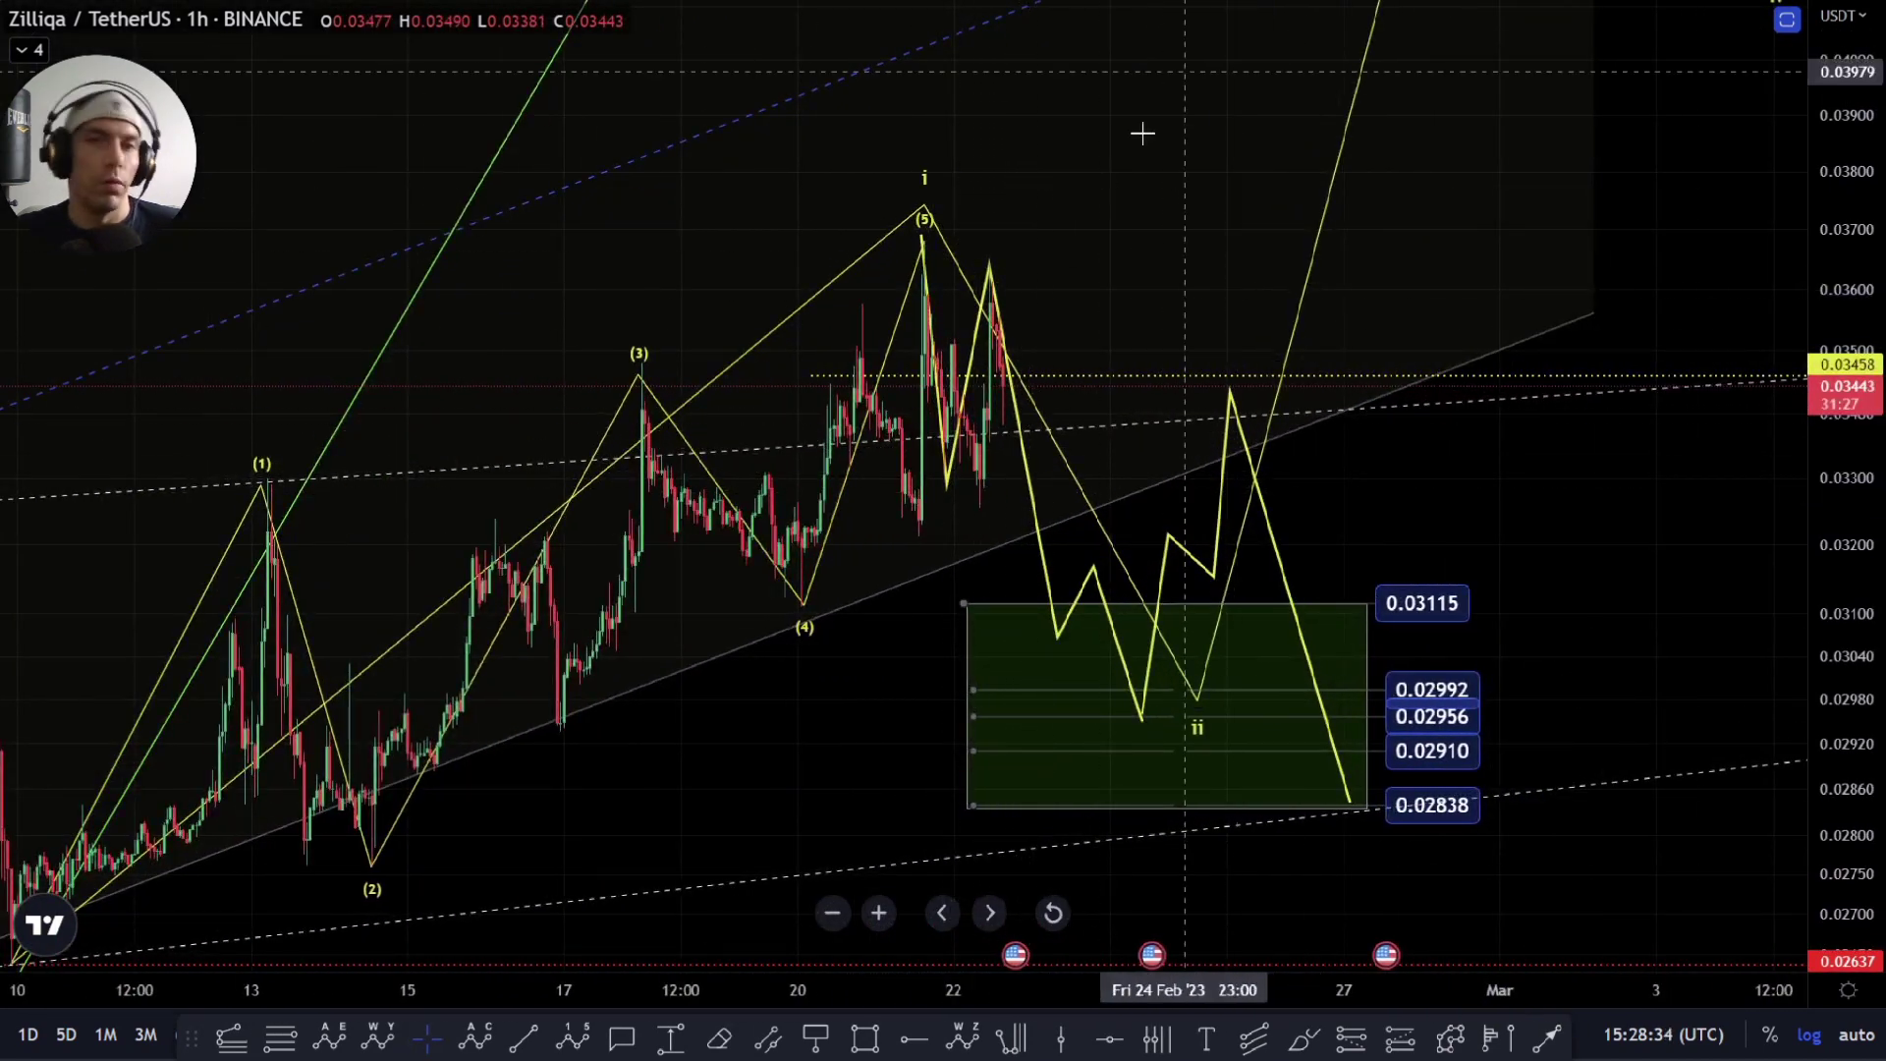
{"action": "left_click_drag", "start_coordinate": [1094, 177], "coordinate": [1063, 325]}
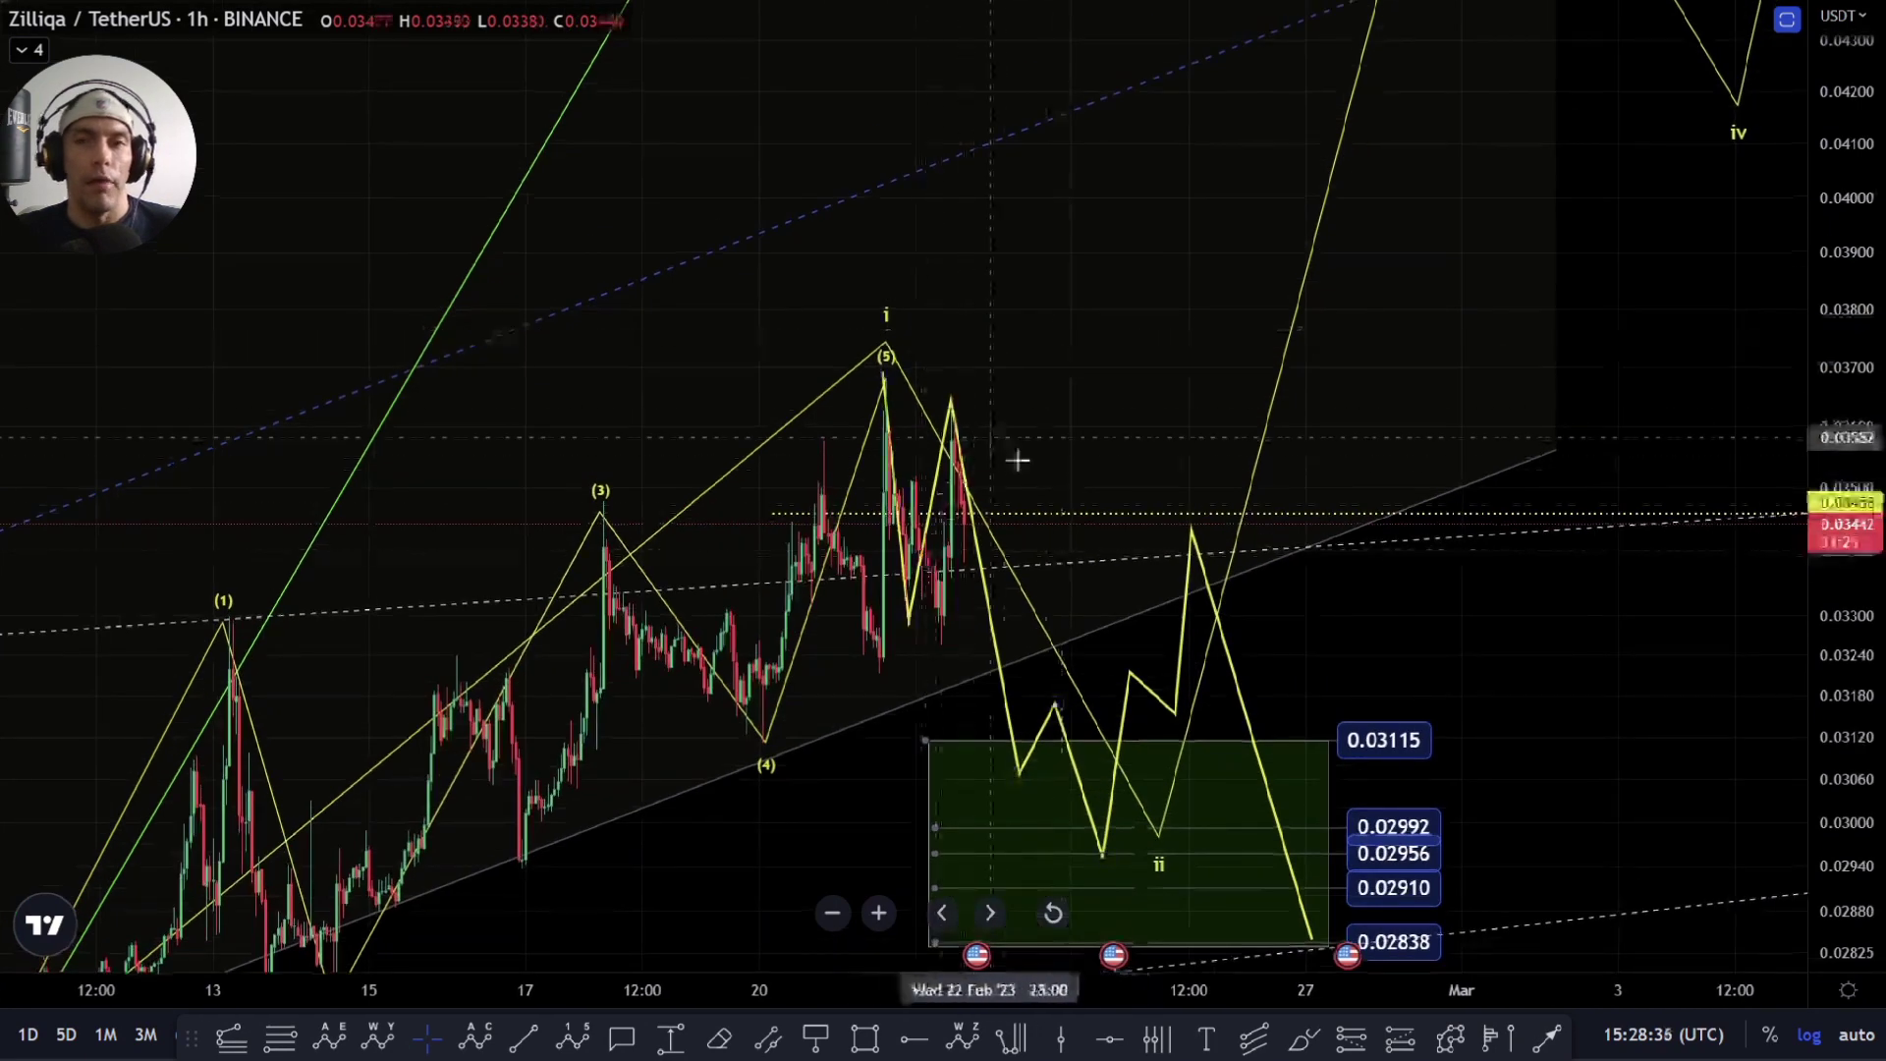
{"action": "left_click_drag", "start_coordinate": [915, 423], "coordinate": [855, 291]}
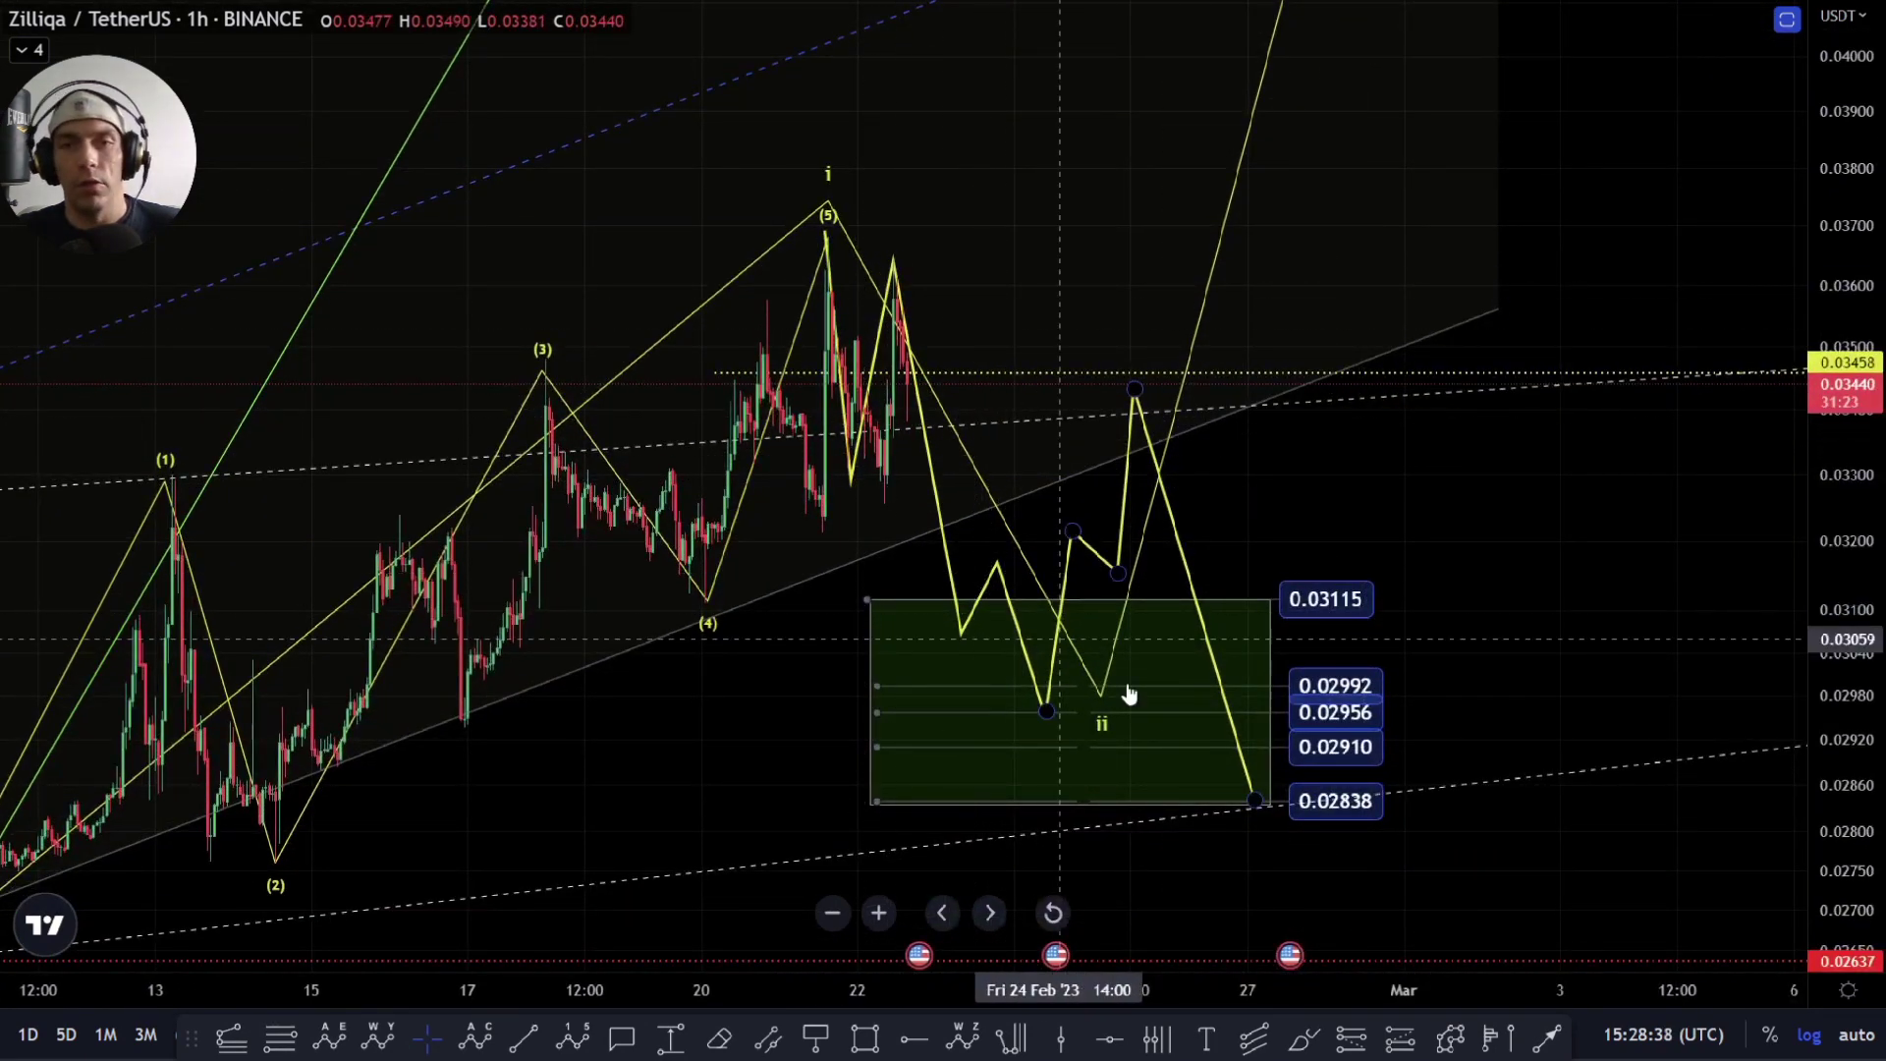
{"action": "left_click", "coordinate": [1049, 707]}
{"action": "key", "text": "Delete"}
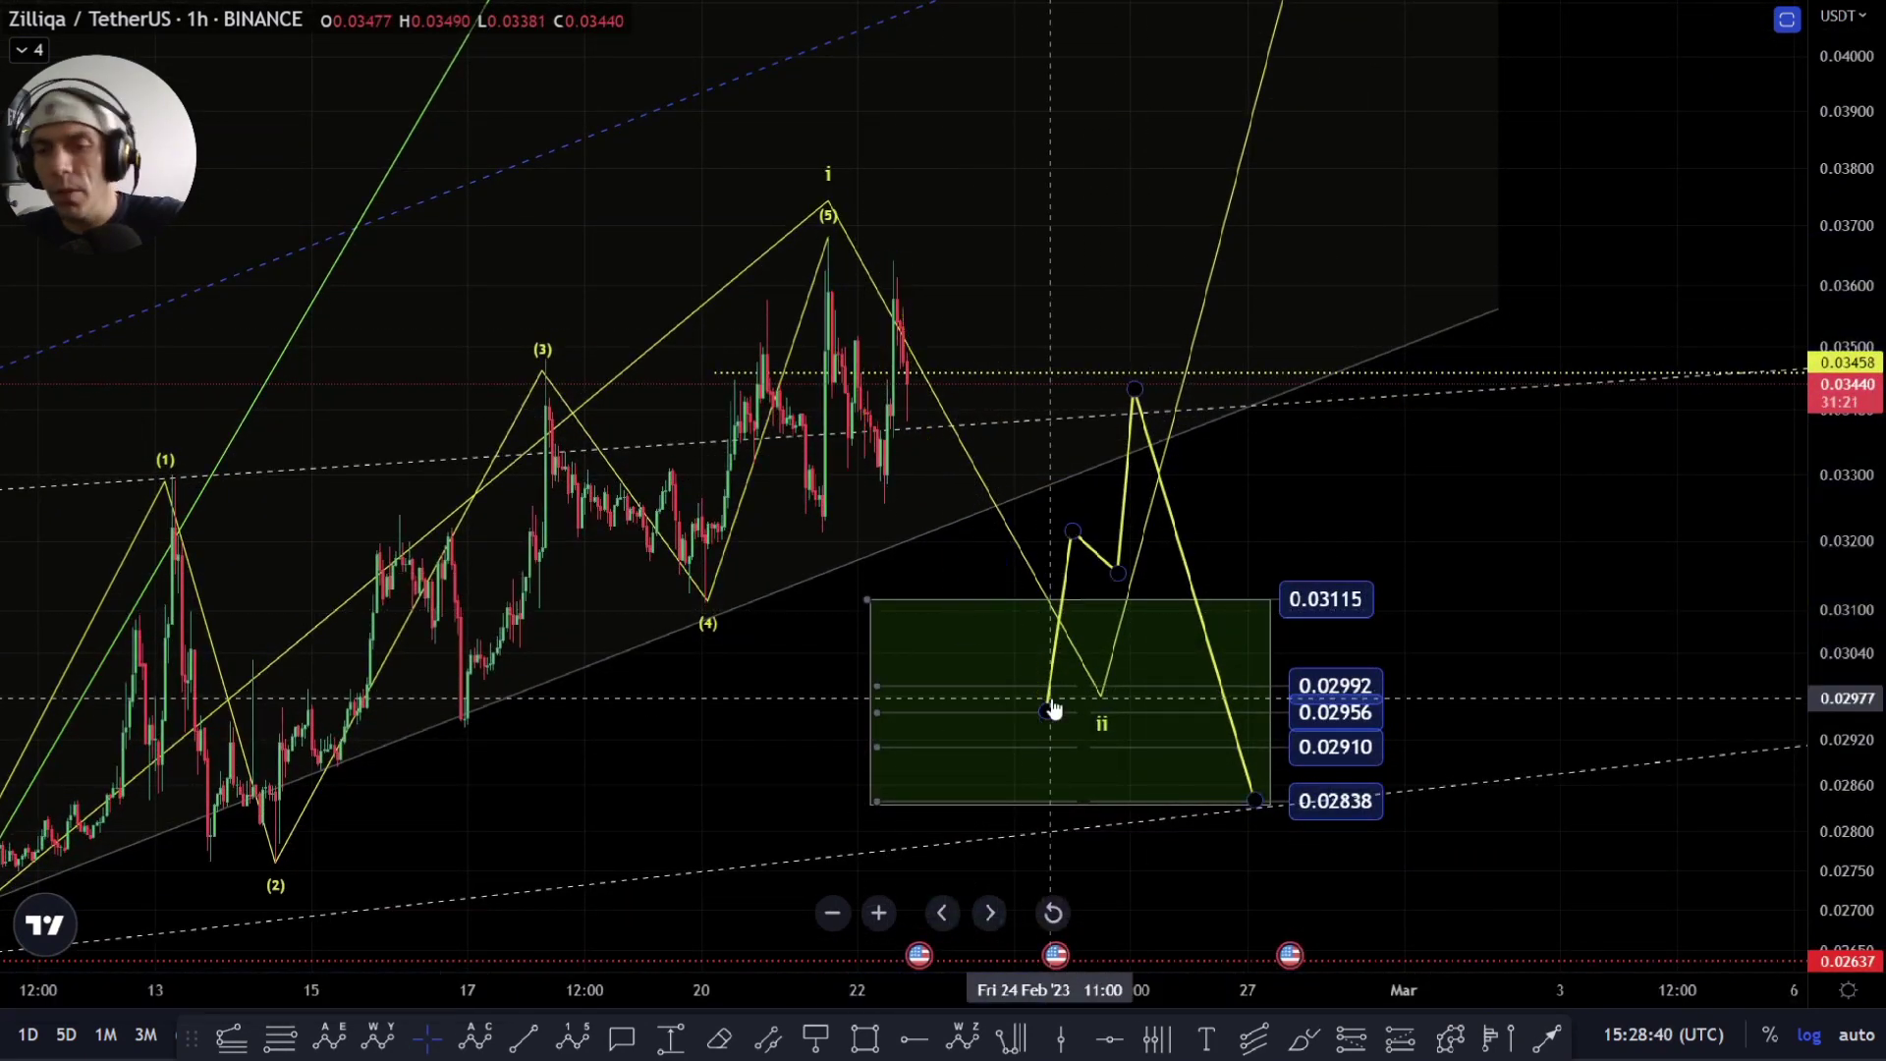
{"action": "left_click", "coordinate": [1108, 566]}
{"action": "key", "text": "Delete"}
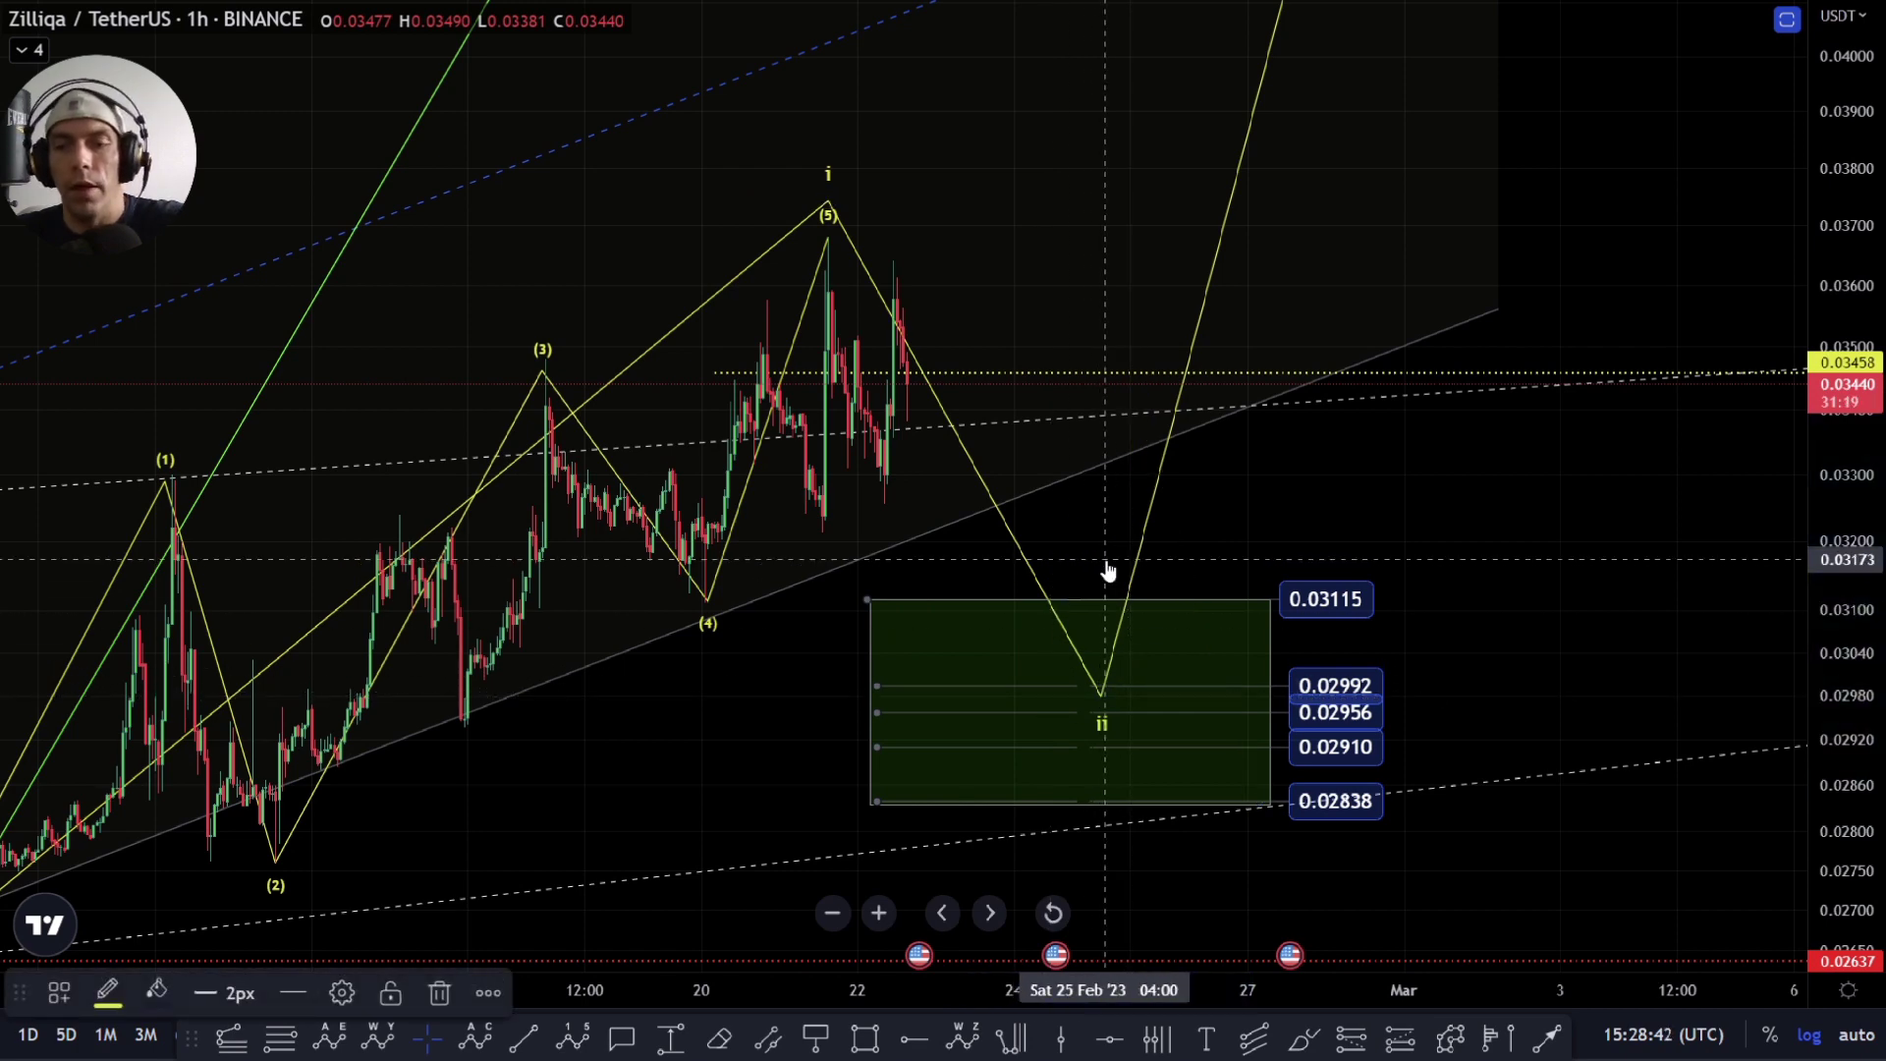
Step: Try the yellow wave ii point at about 0.0323 near the channel's lower line, and return it to the green zone at about 0.0300
{"action": "left_click_drag", "start_coordinate": [1267, 776], "coordinate": [1170, 562]}
{"action": "scroll", "coordinate": [1155, 567], "scroll_direction": "down", "scroll_amount": 5}
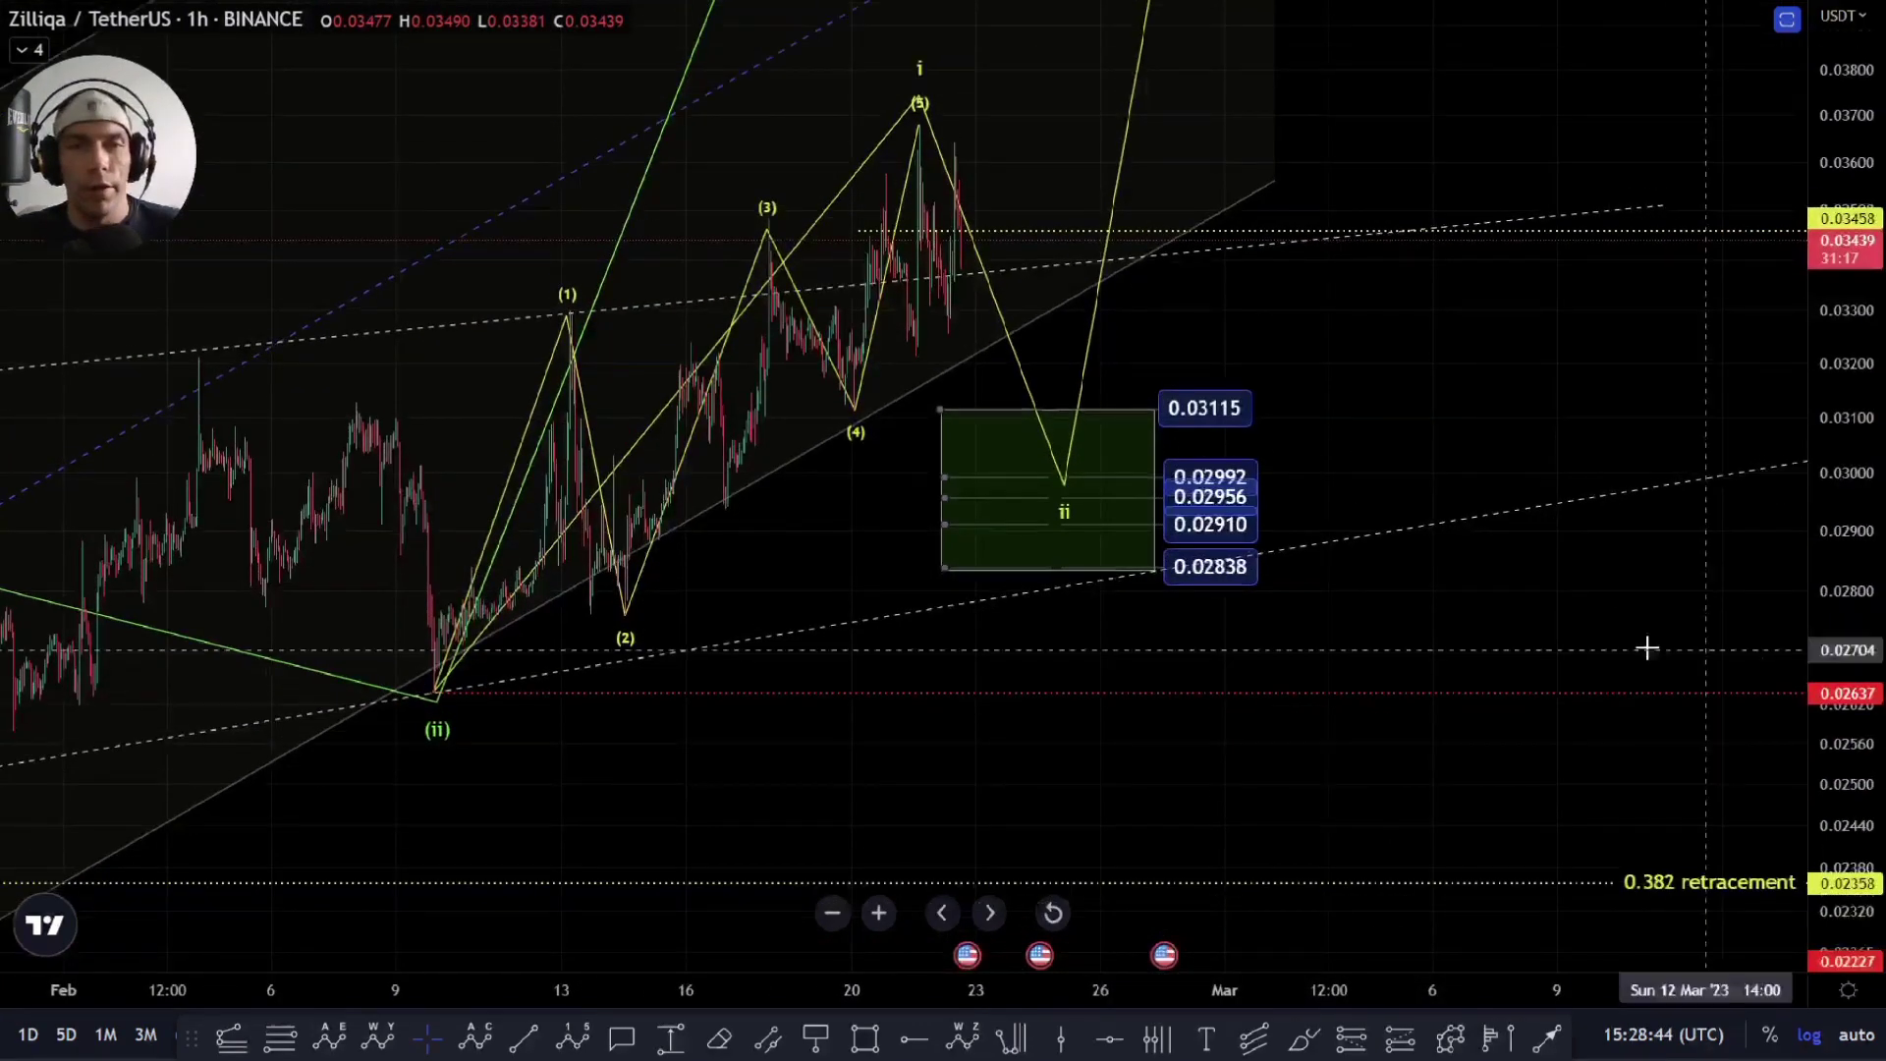
{"action": "scroll", "coordinate": [1095, 766], "scroll_direction": "down", "scroll_amount": 2}
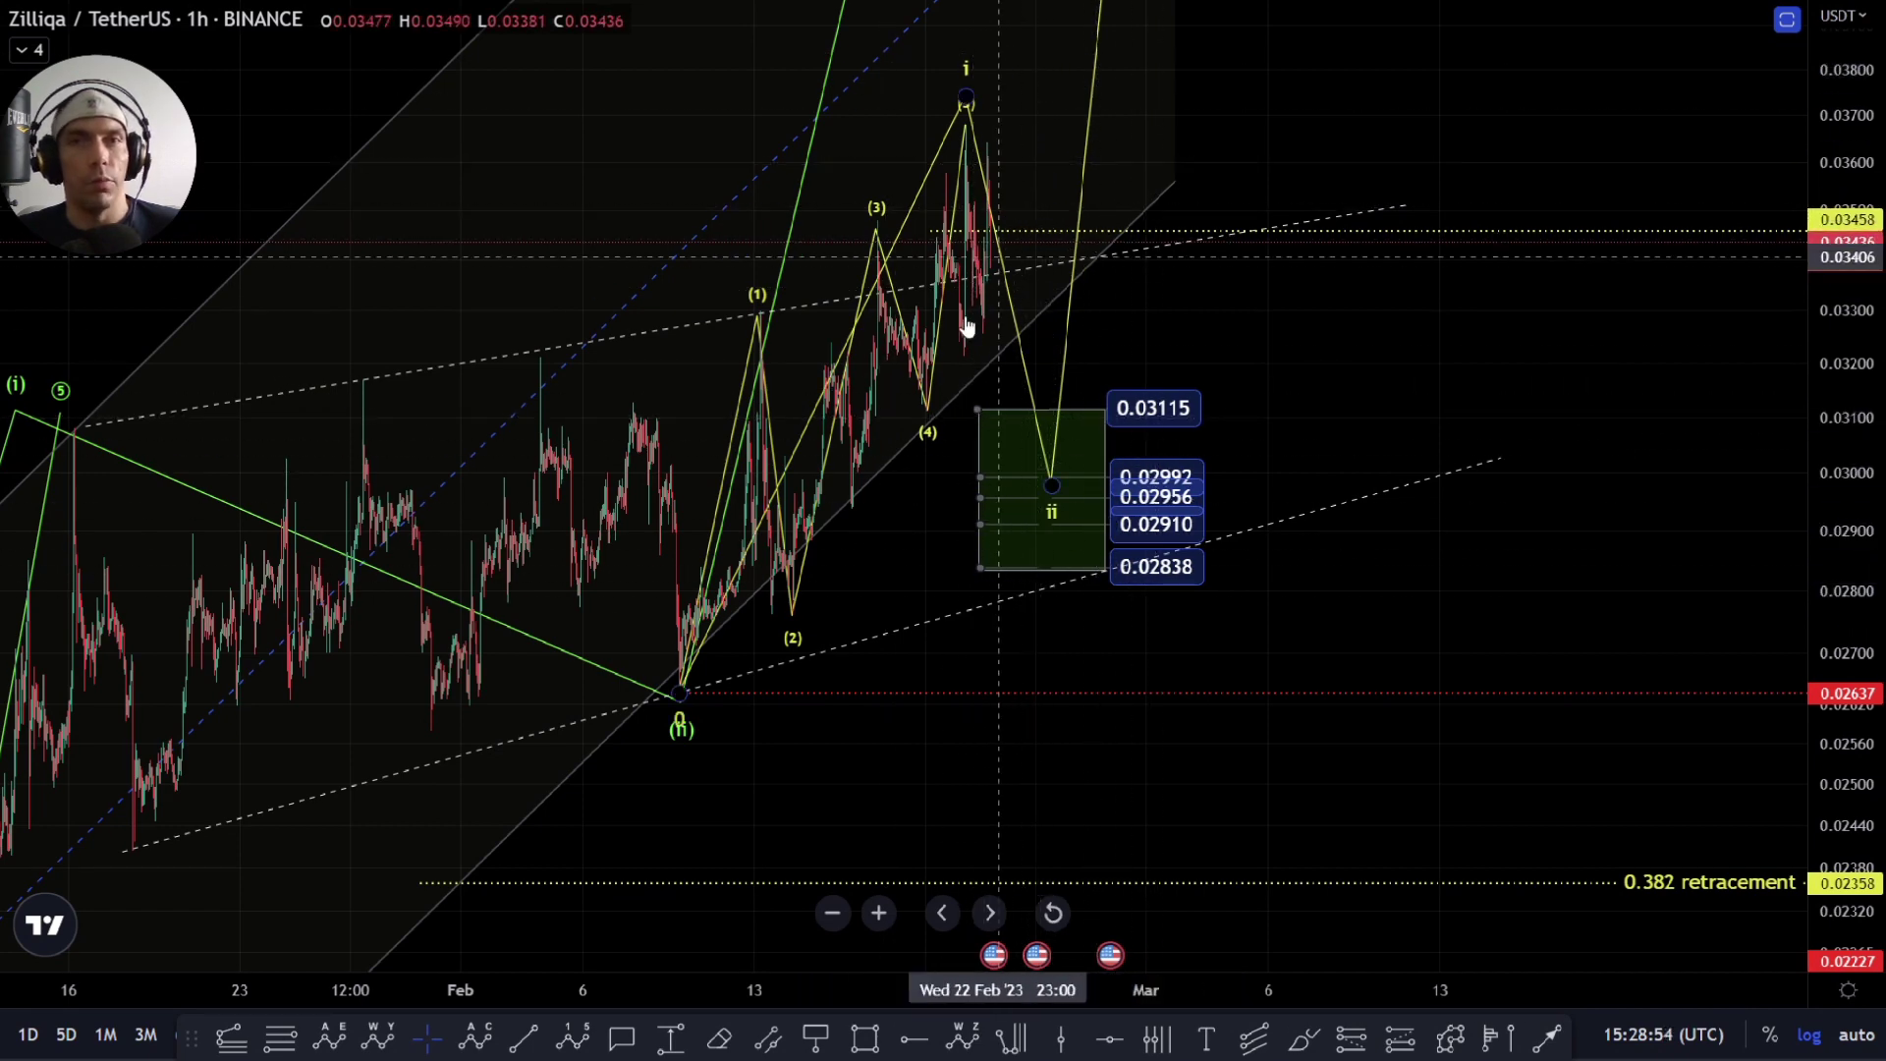
{"action": "left_click_drag", "start_coordinate": [1809, 411], "coordinate": [1817, 796]}
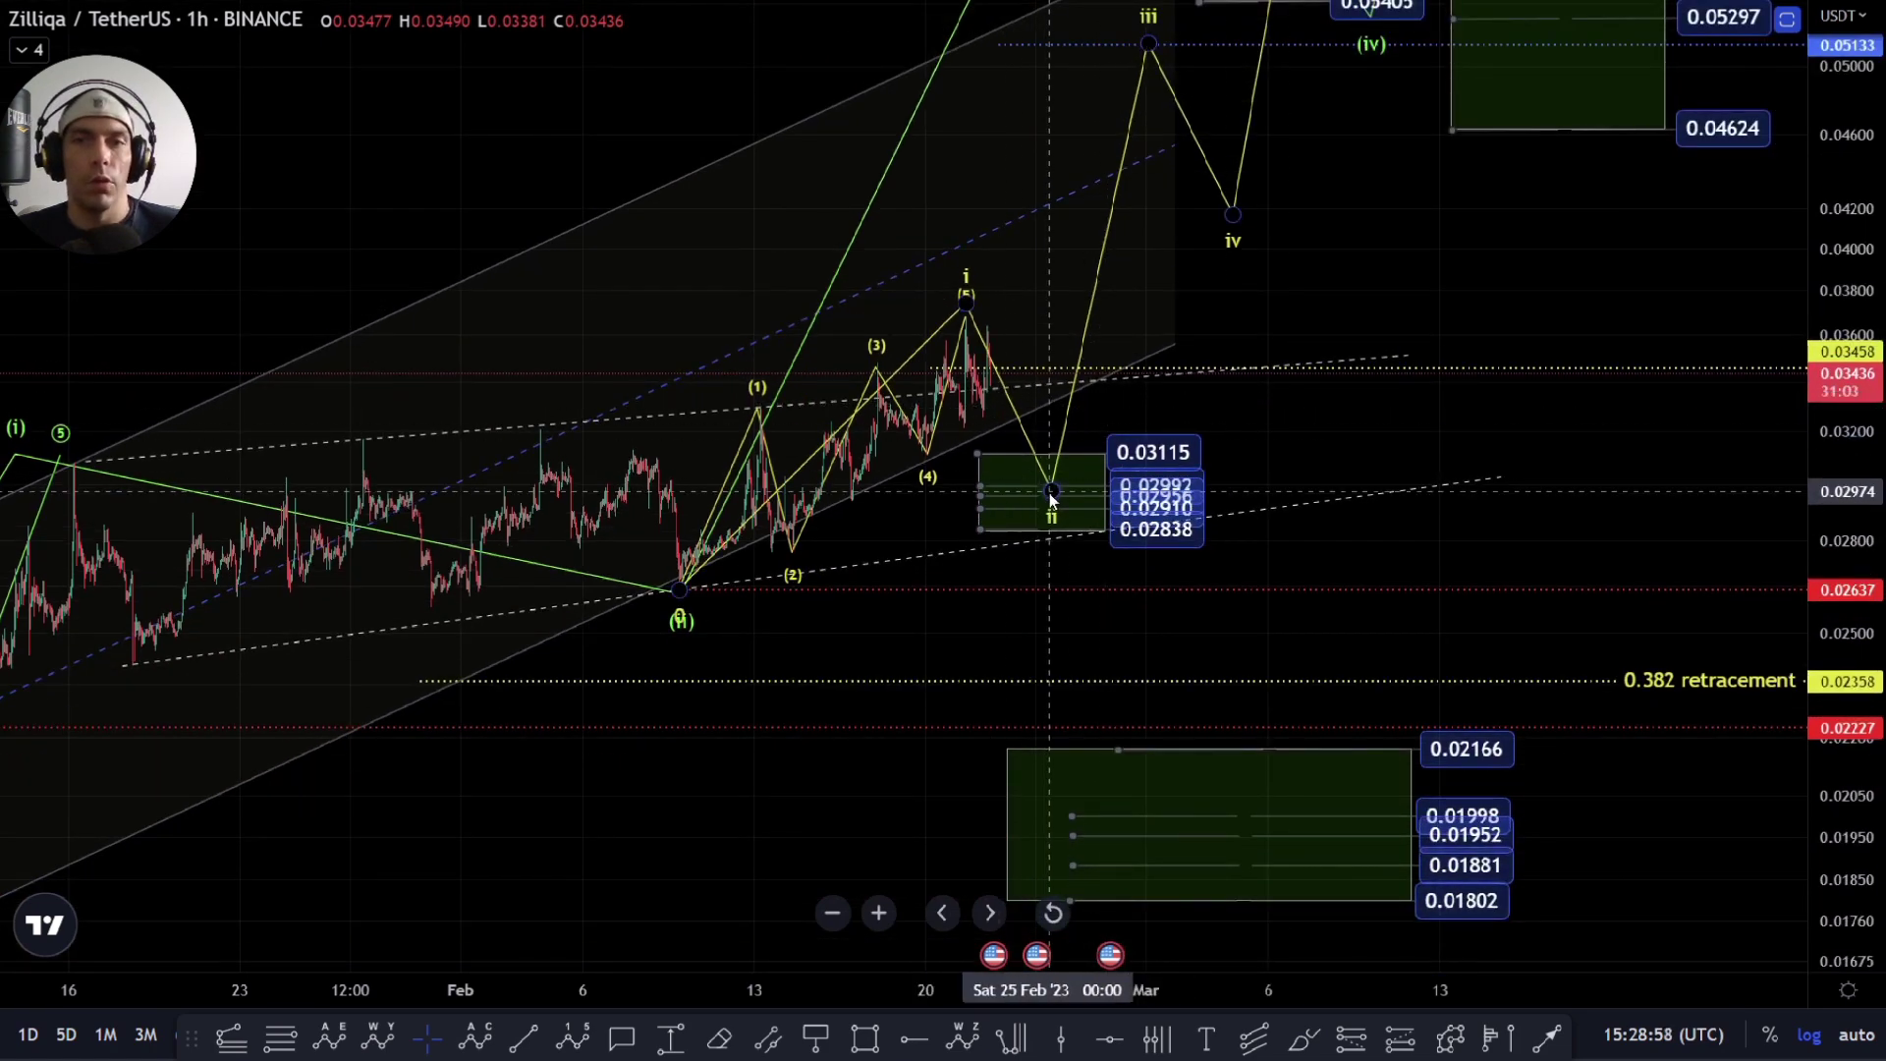
{"action": "left_click_drag", "start_coordinate": [1052, 487], "coordinate": [1006, 426]}
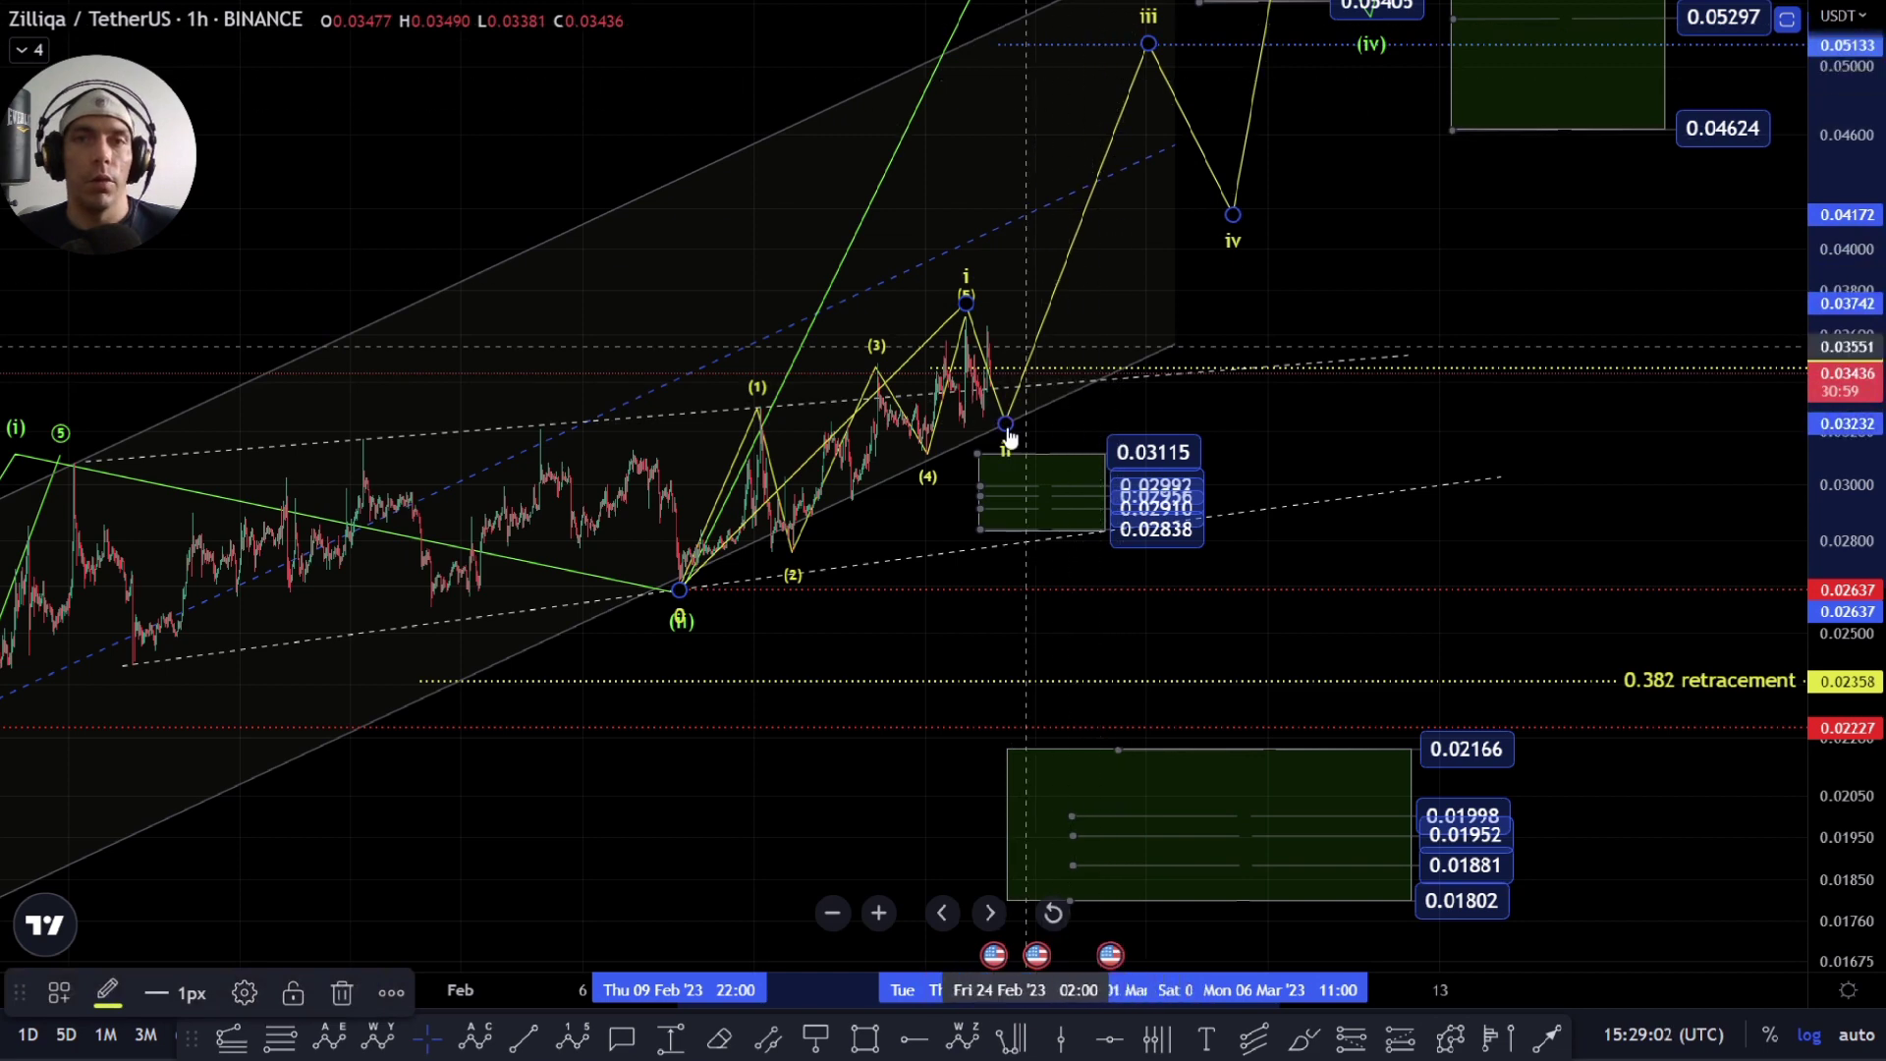
{"action": "left_click_drag", "start_coordinate": [1389, 253], "coordinate": [1359, 361]}
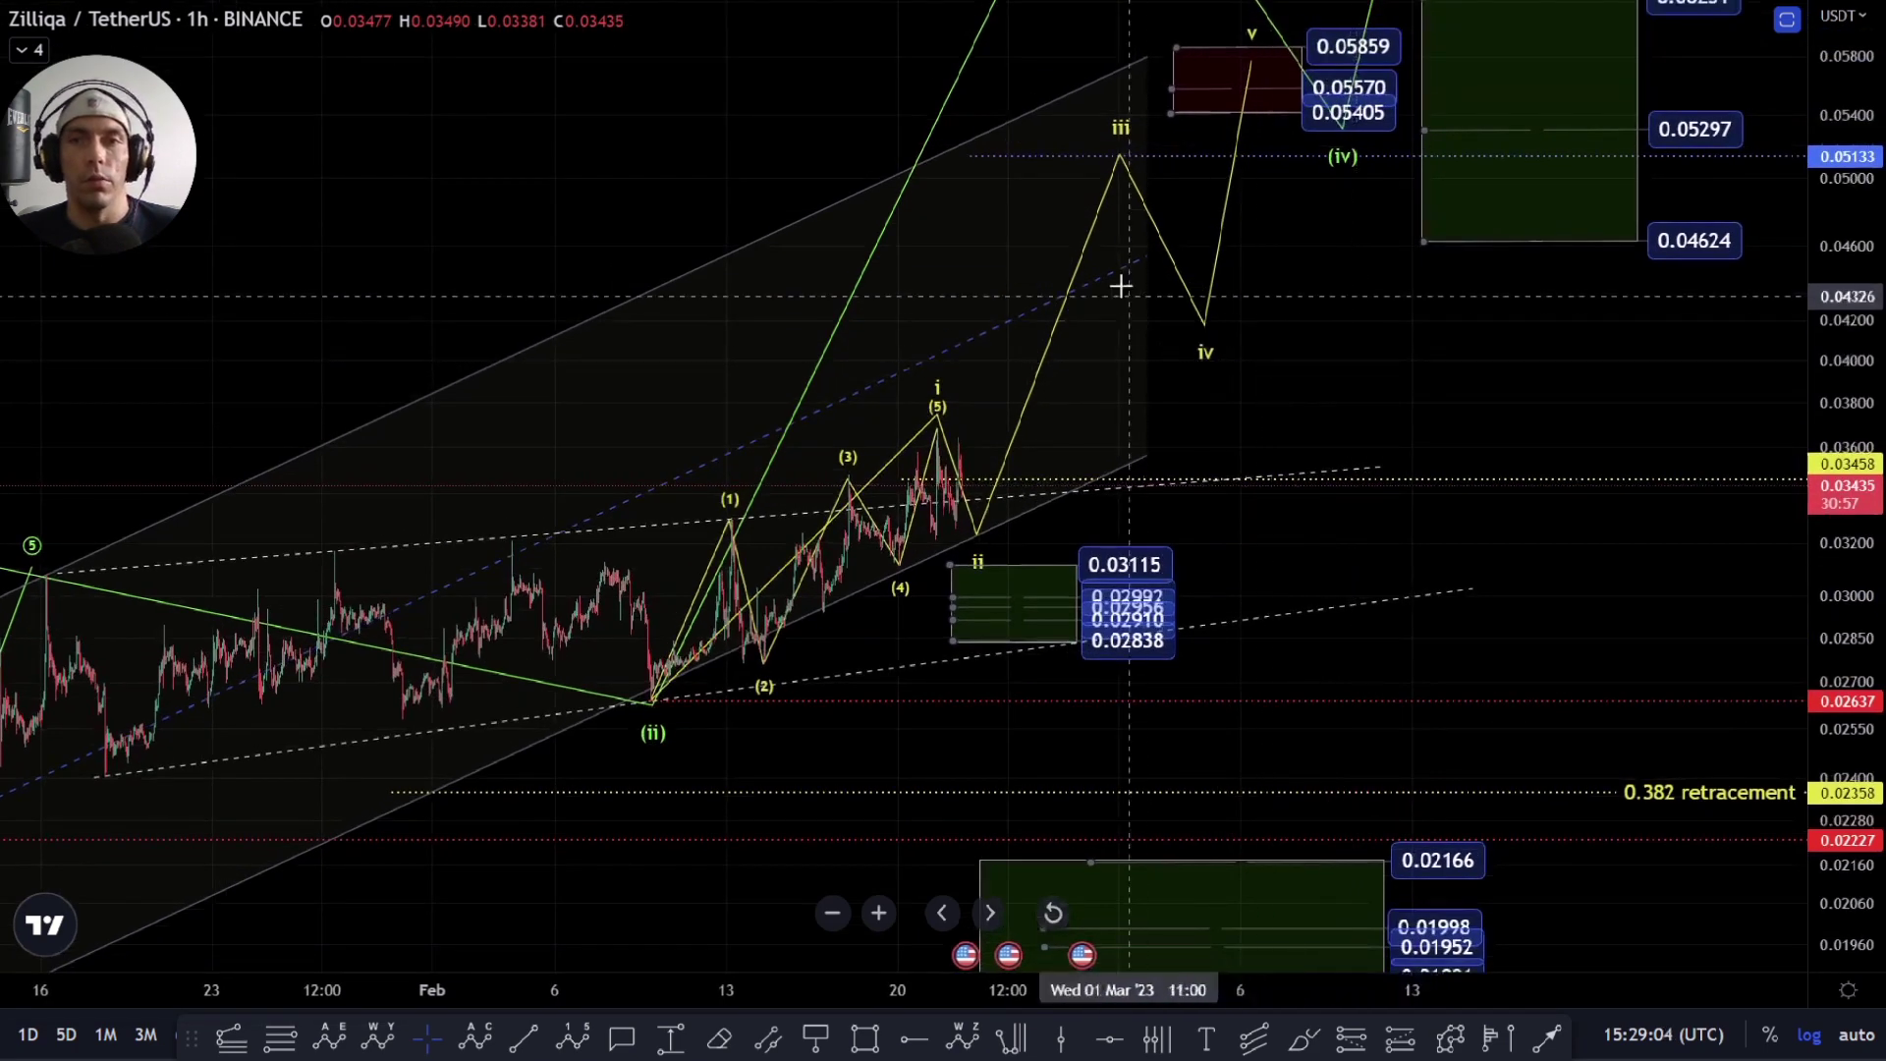
{"action": "left_click_drag", "start_coordinate": [981, 534], "coordinate": [1016, 595]}
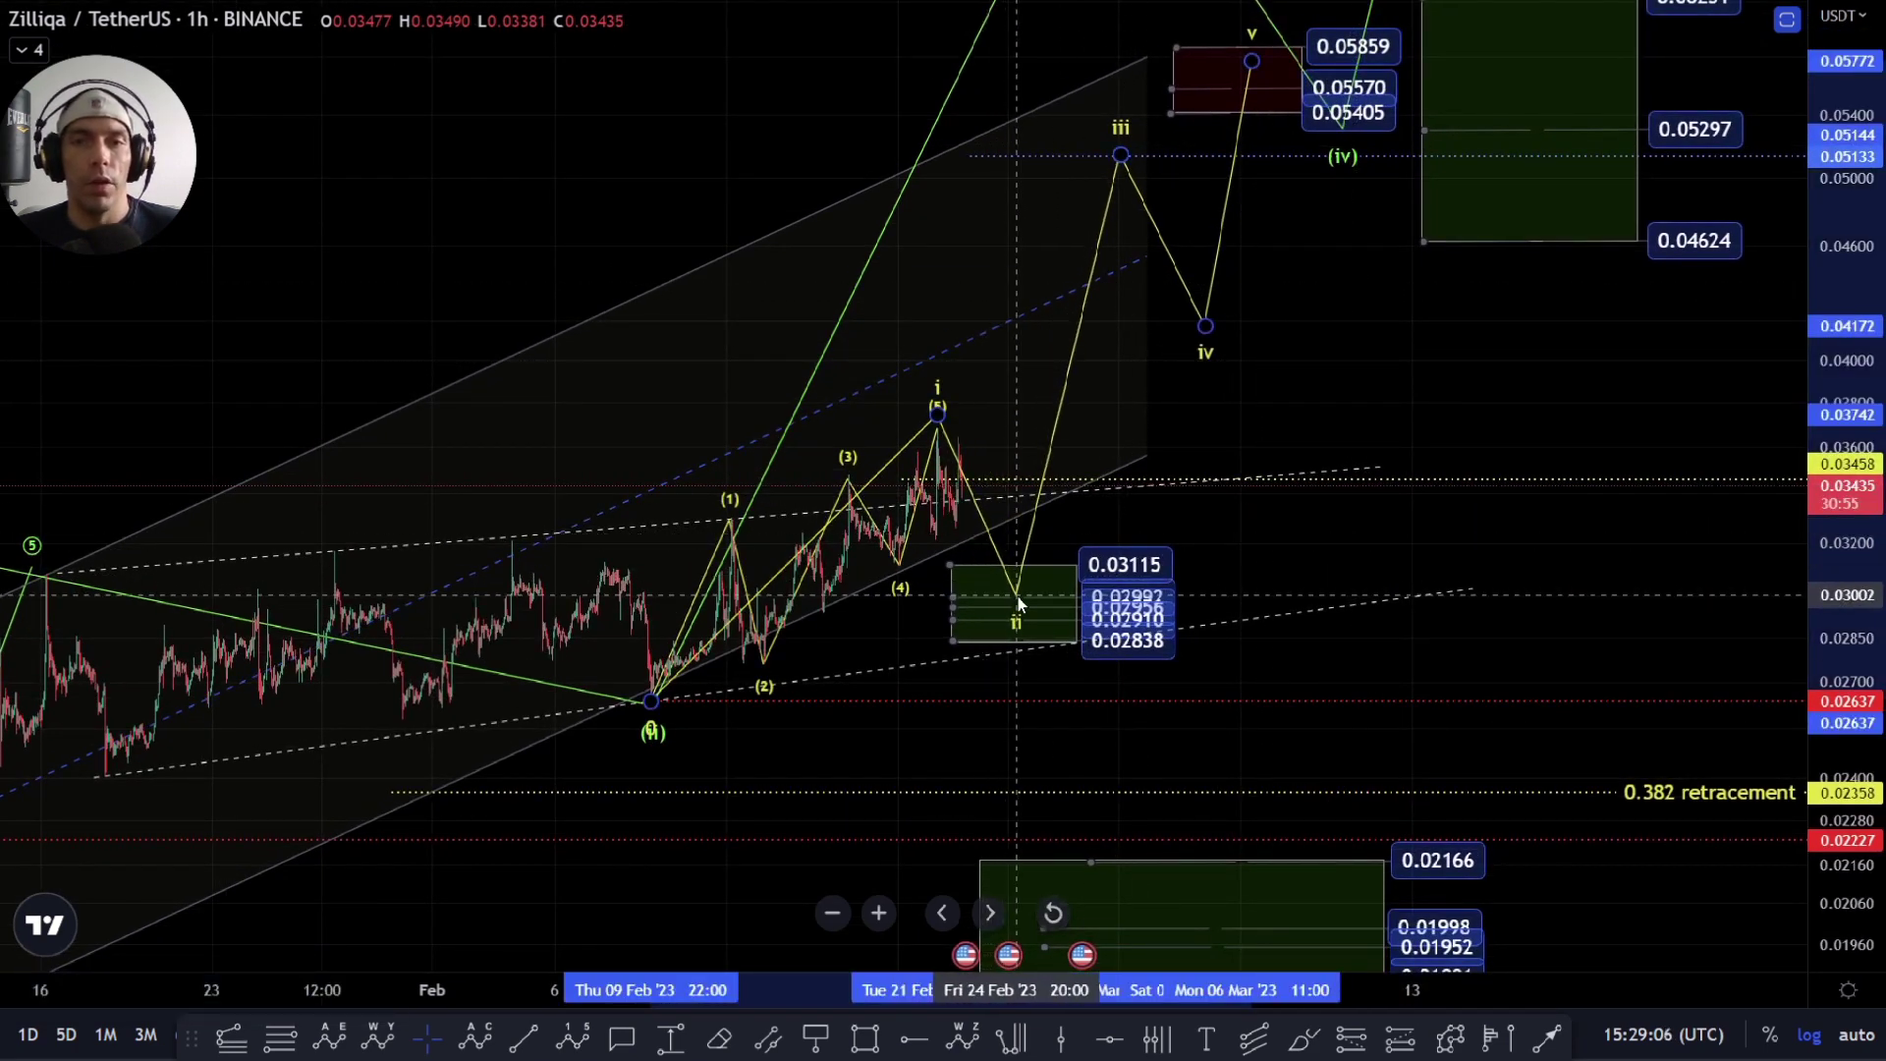